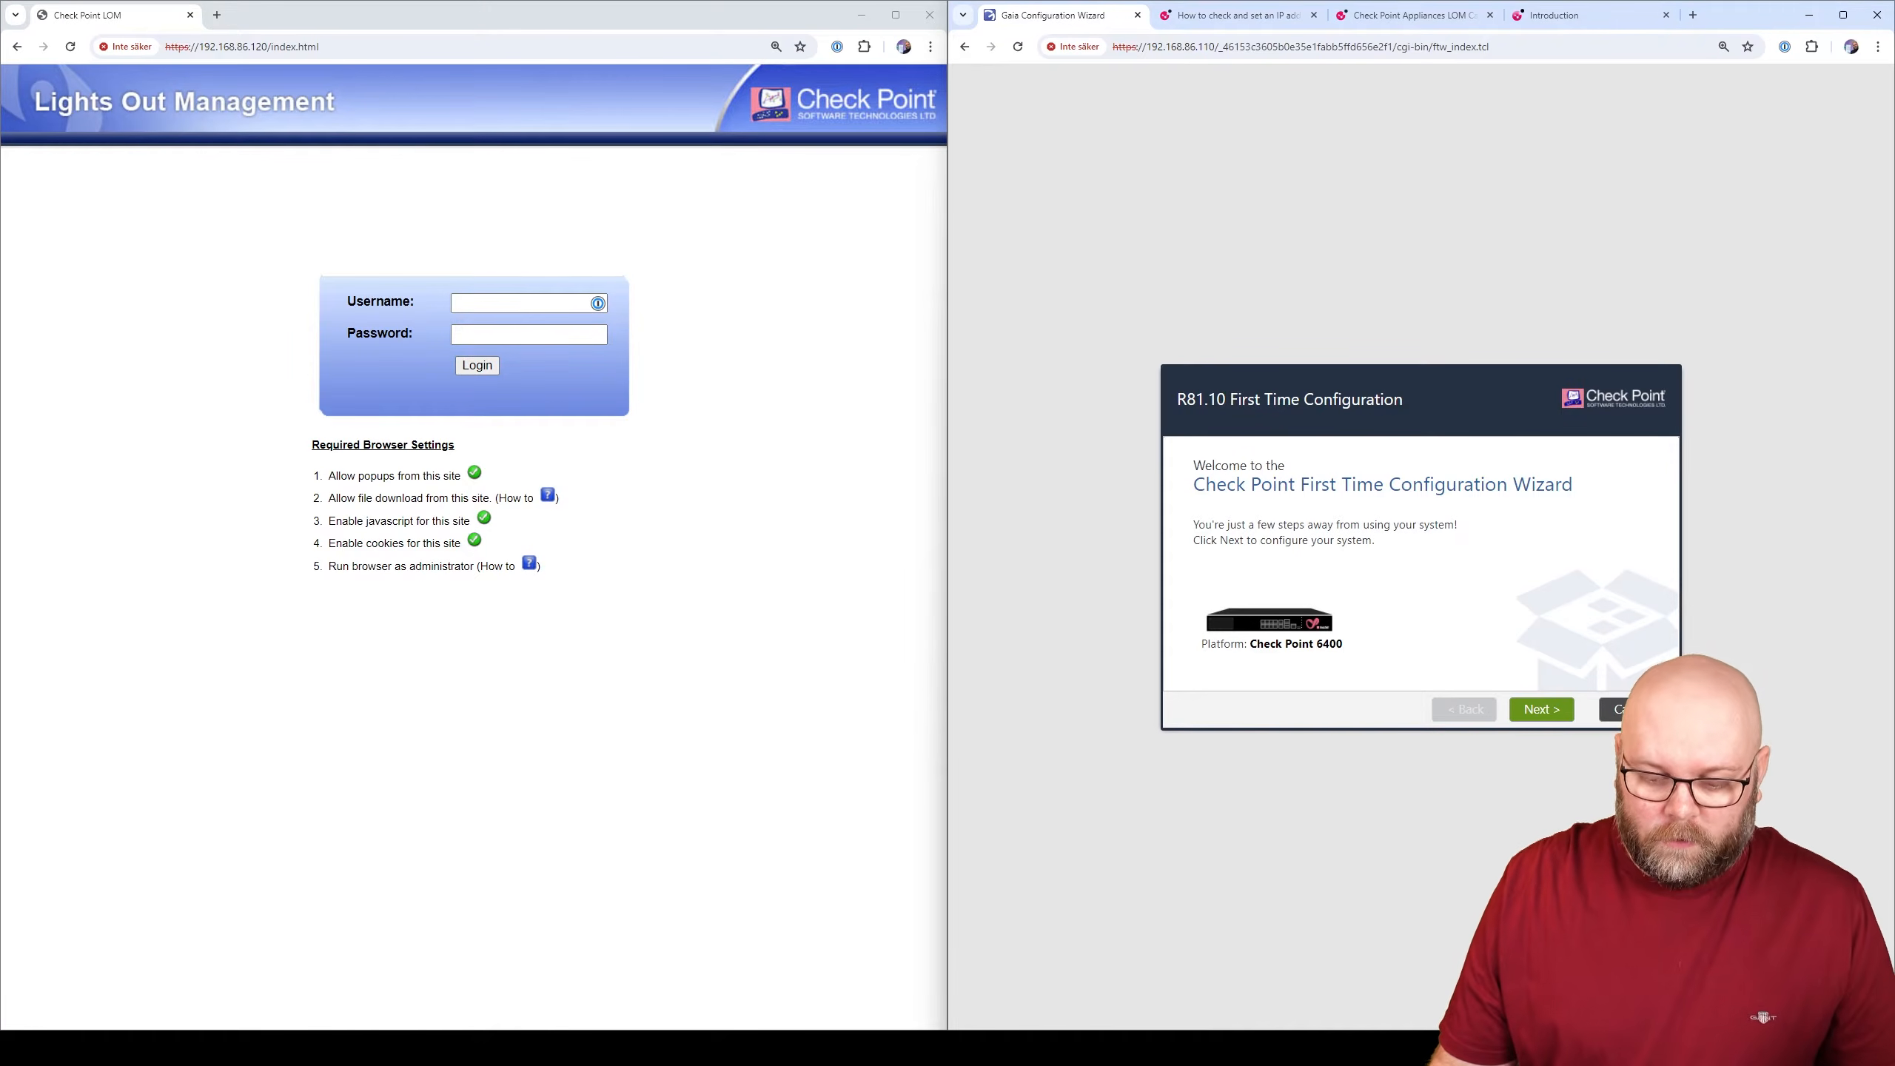
- Bring the 192.168.86.110 PuTTY session to the front over the LOM login page
left_click(1187, 1047)
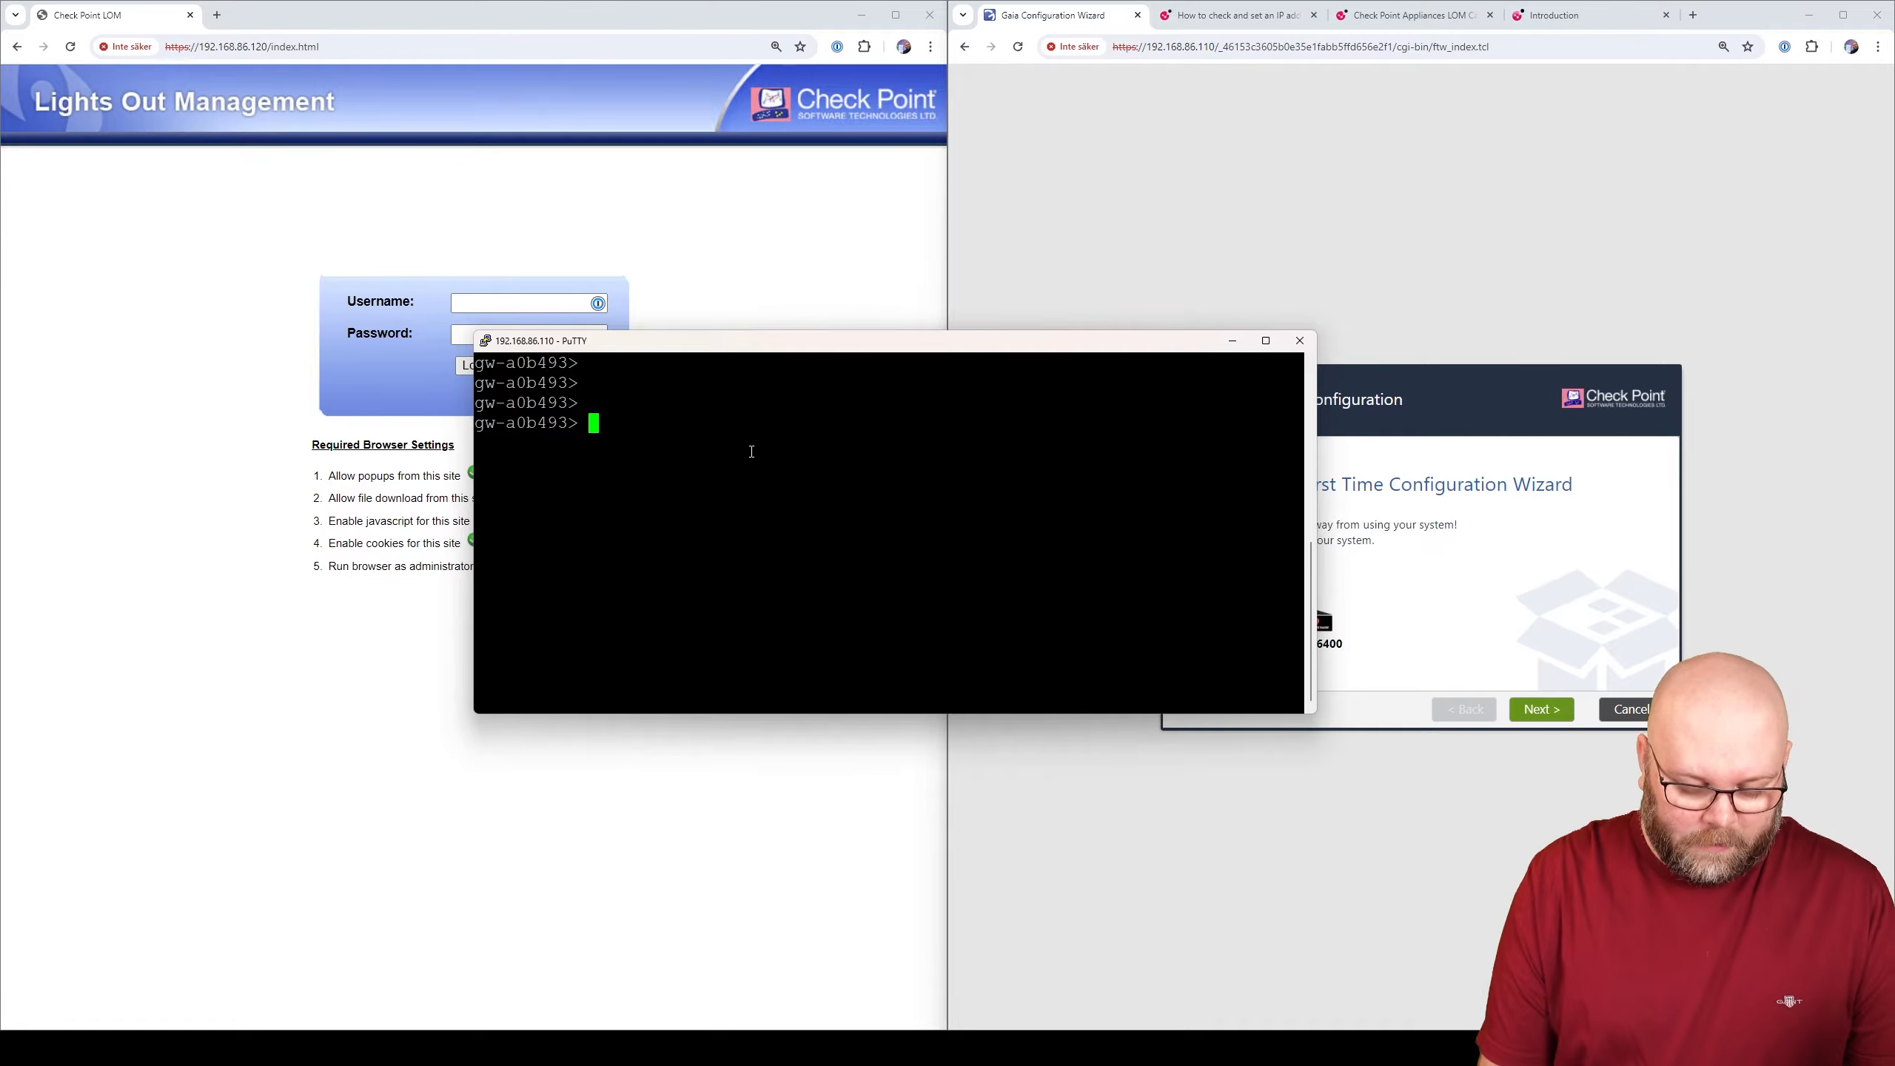
- Run show configuration in a maximized PuTTY and page through the output
type("show configu")
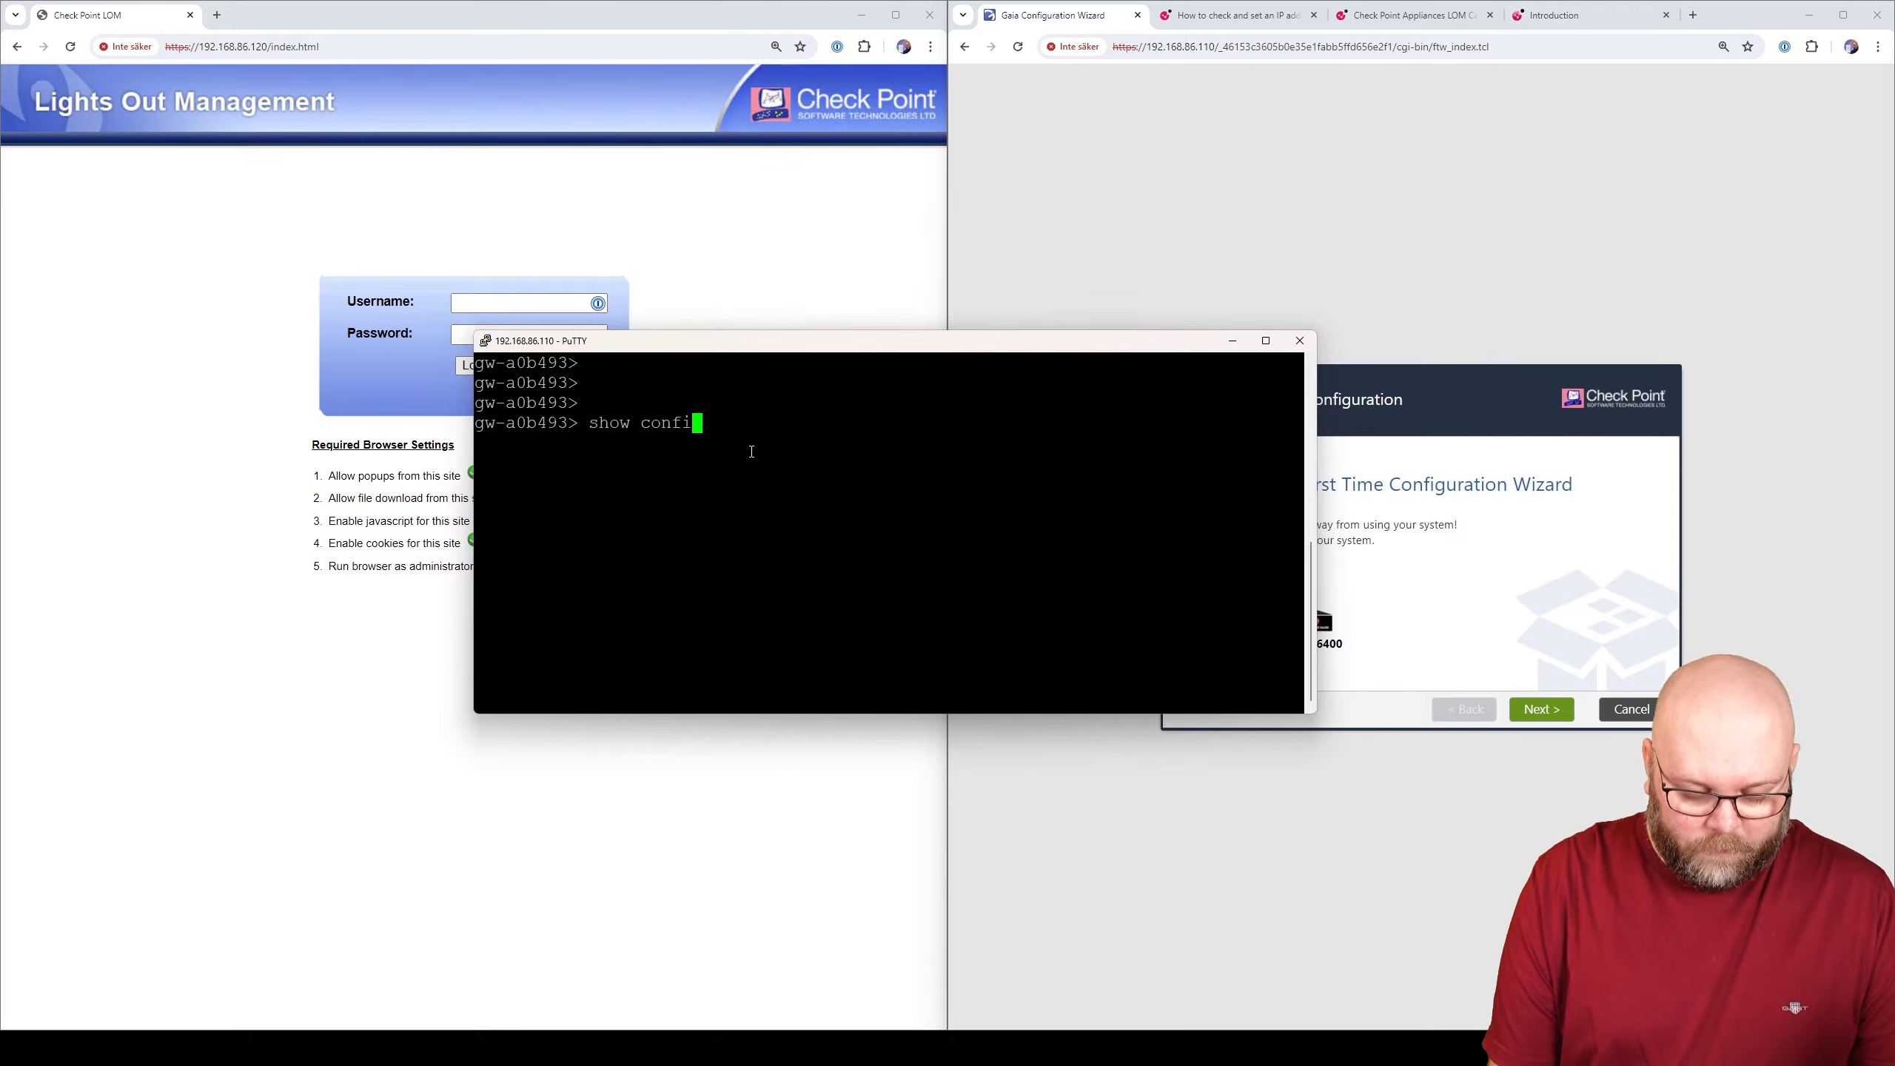
key("Tab")
key("Return")
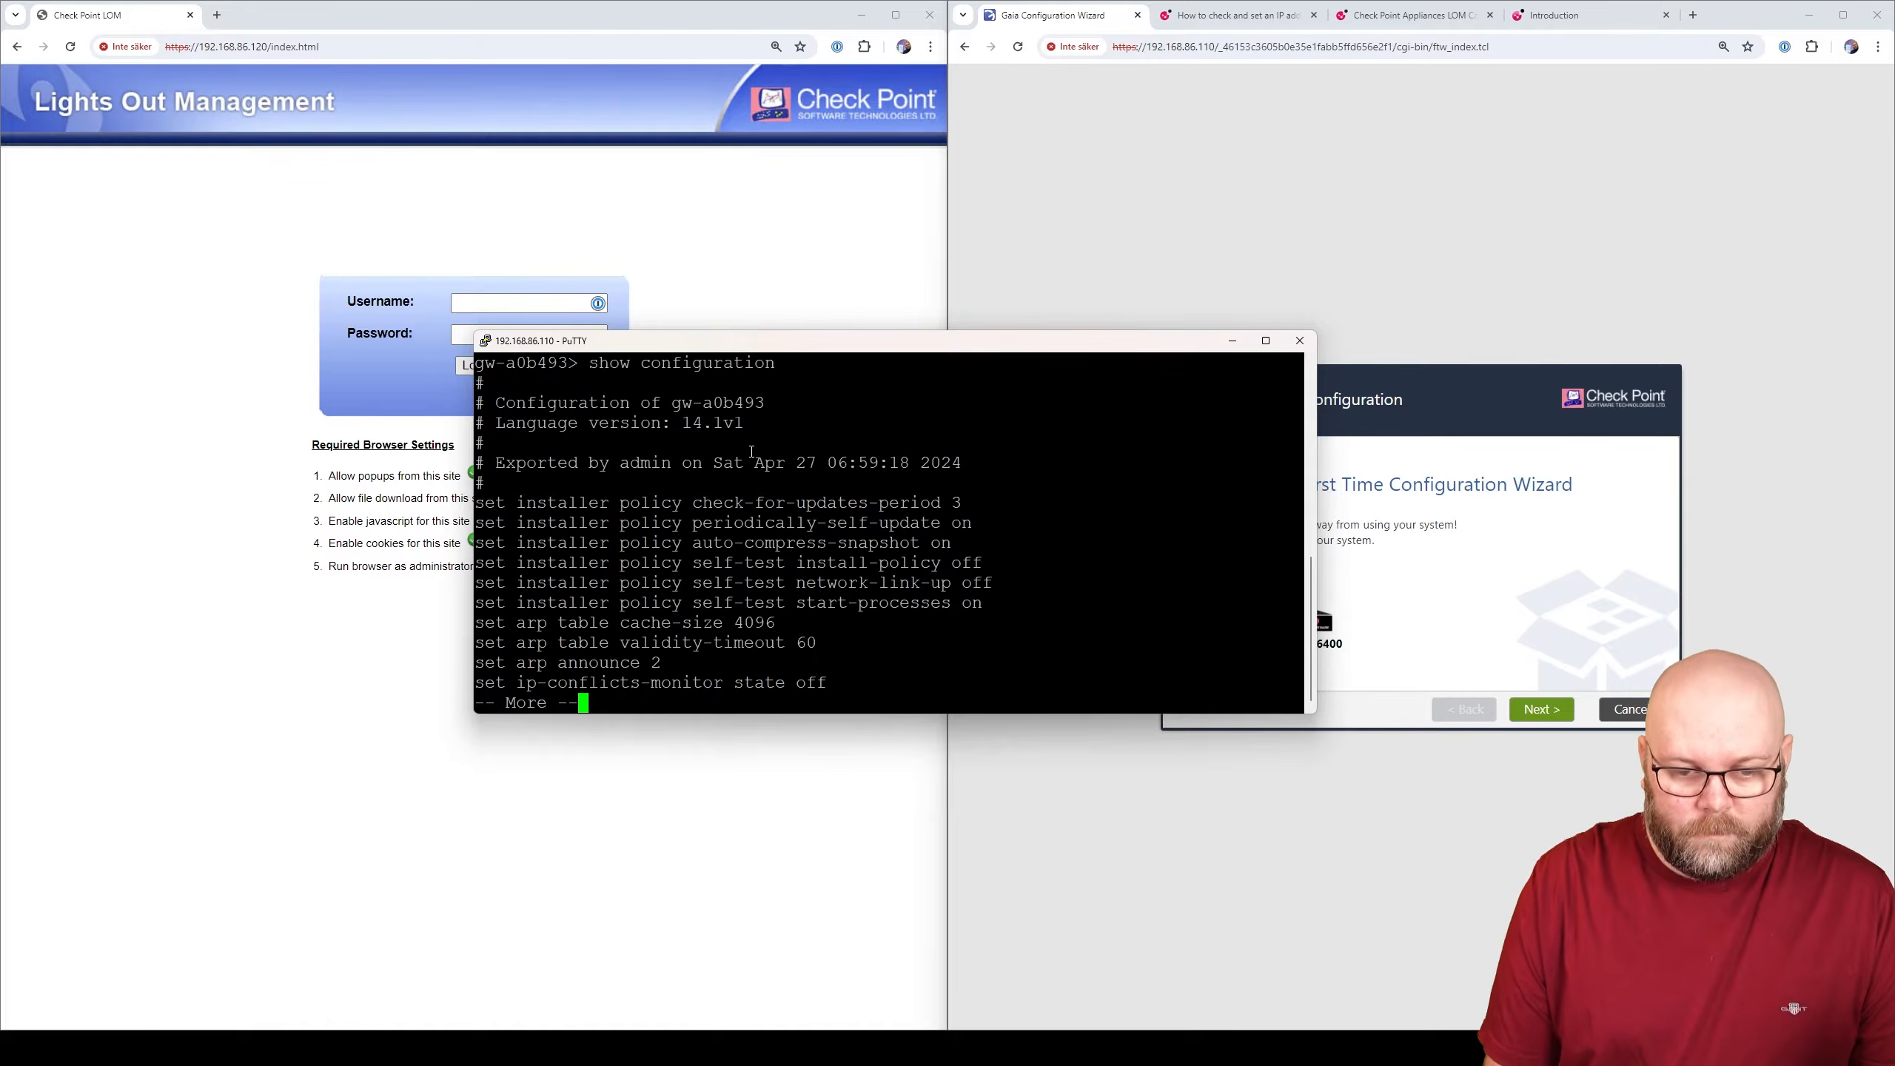
double_click(948, 346)
key("space")
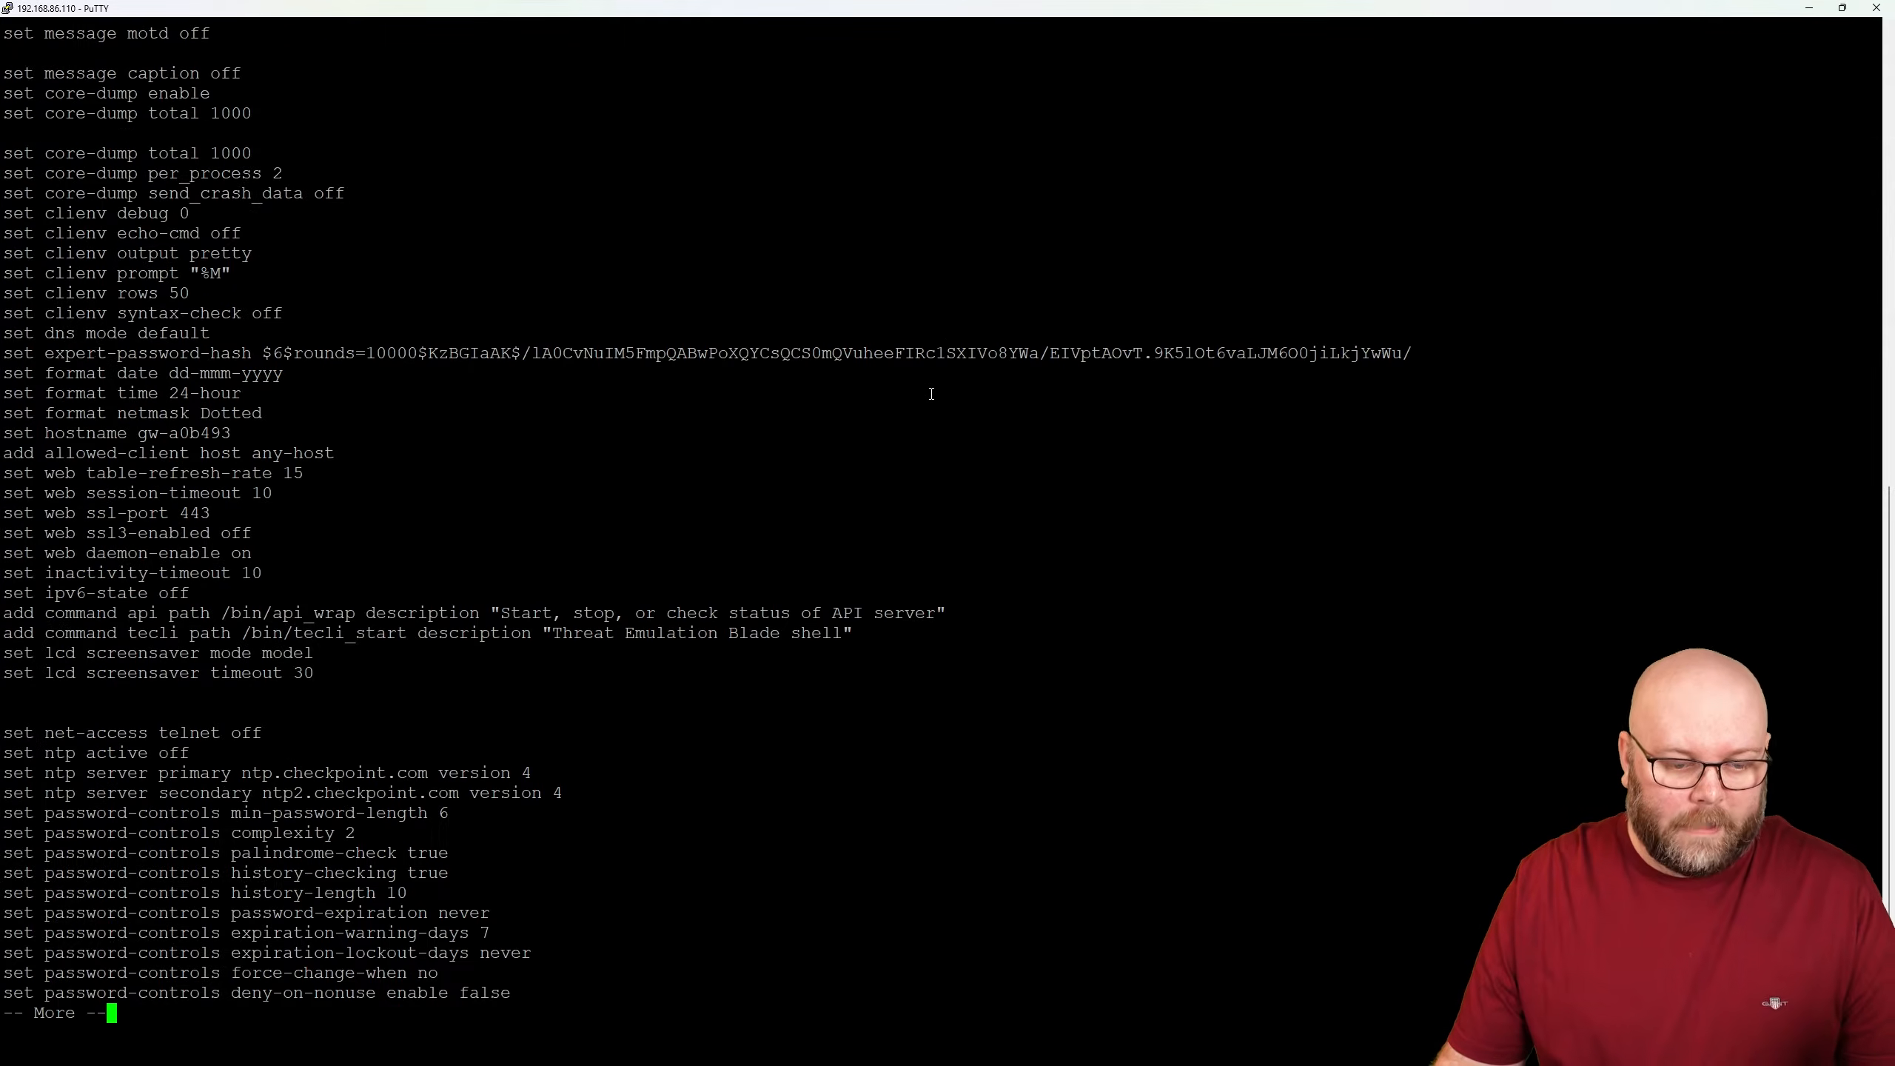
key("space")
key("space")
key("space")
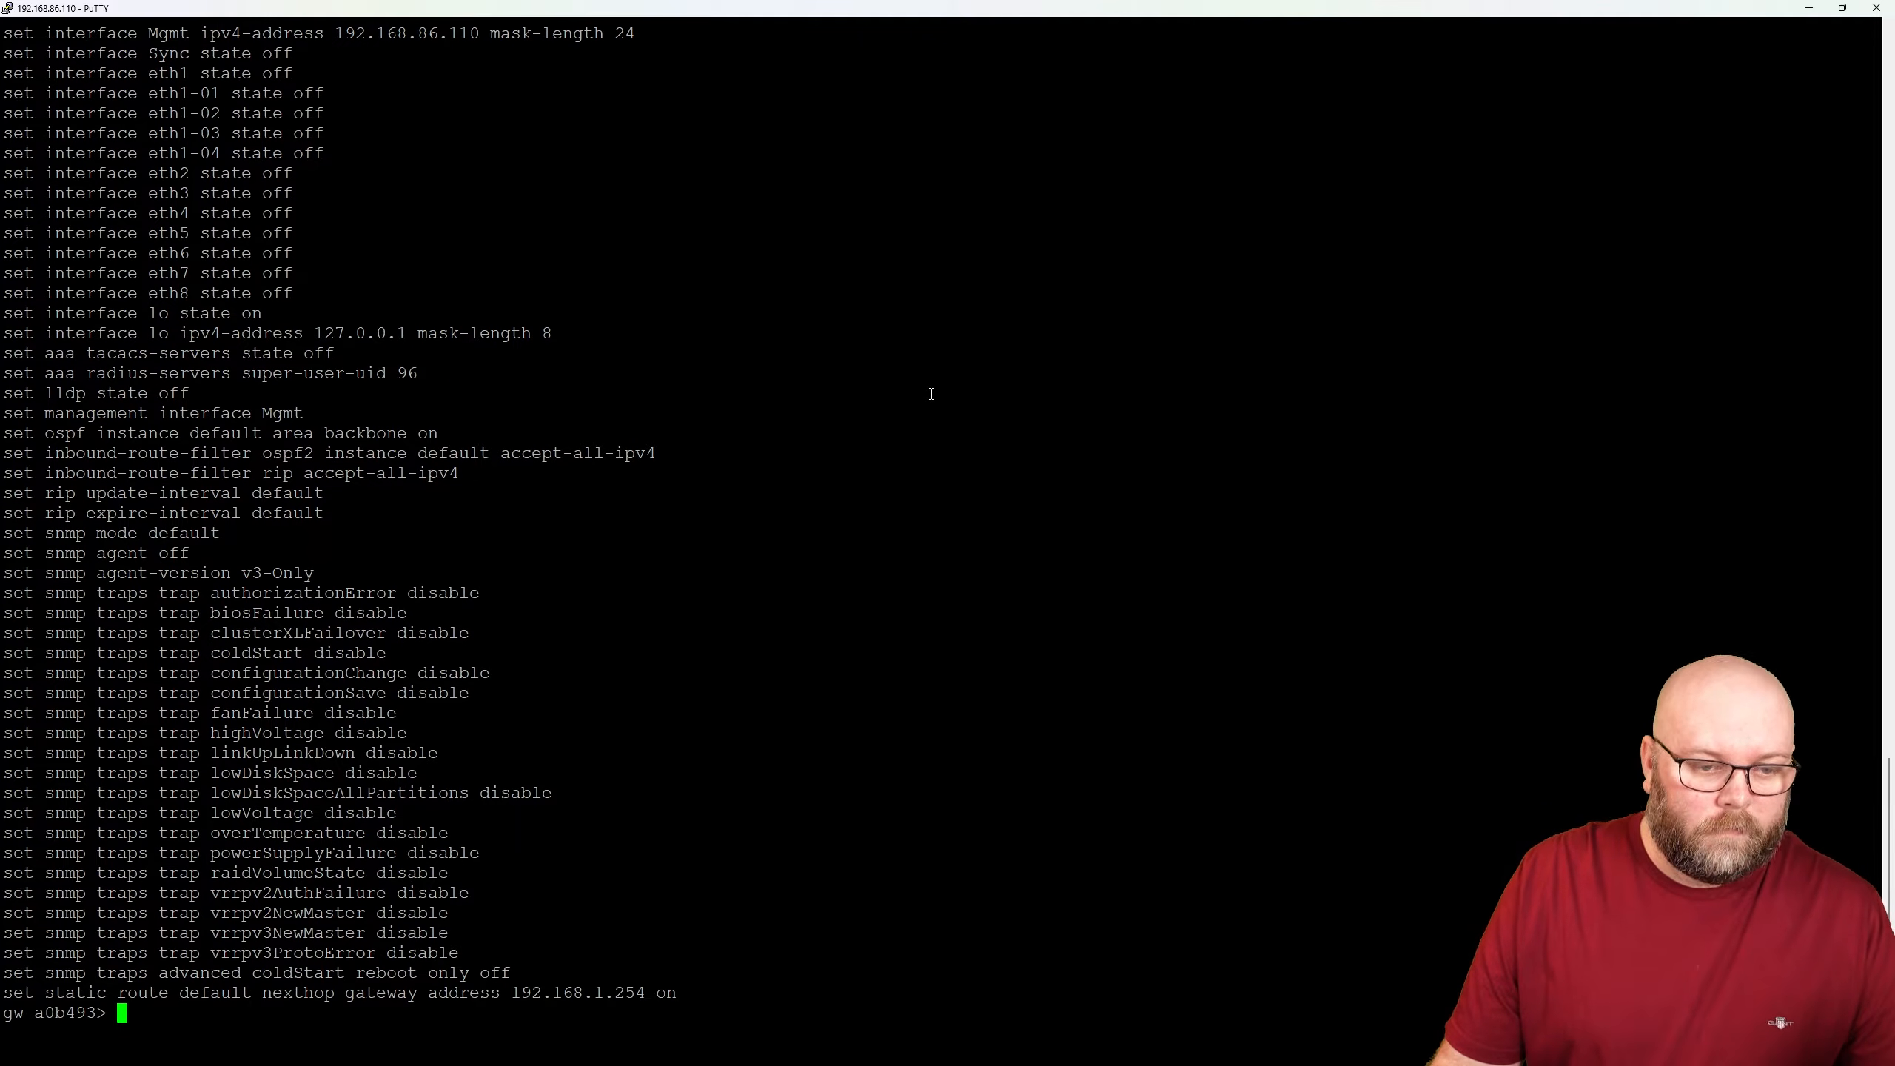
- Select the Mgmt ipv4-address line showing 192.168.86.110 mask-length 24
scroll(753, 571, "up", 20)
scroll(691, 514, "down", 8)
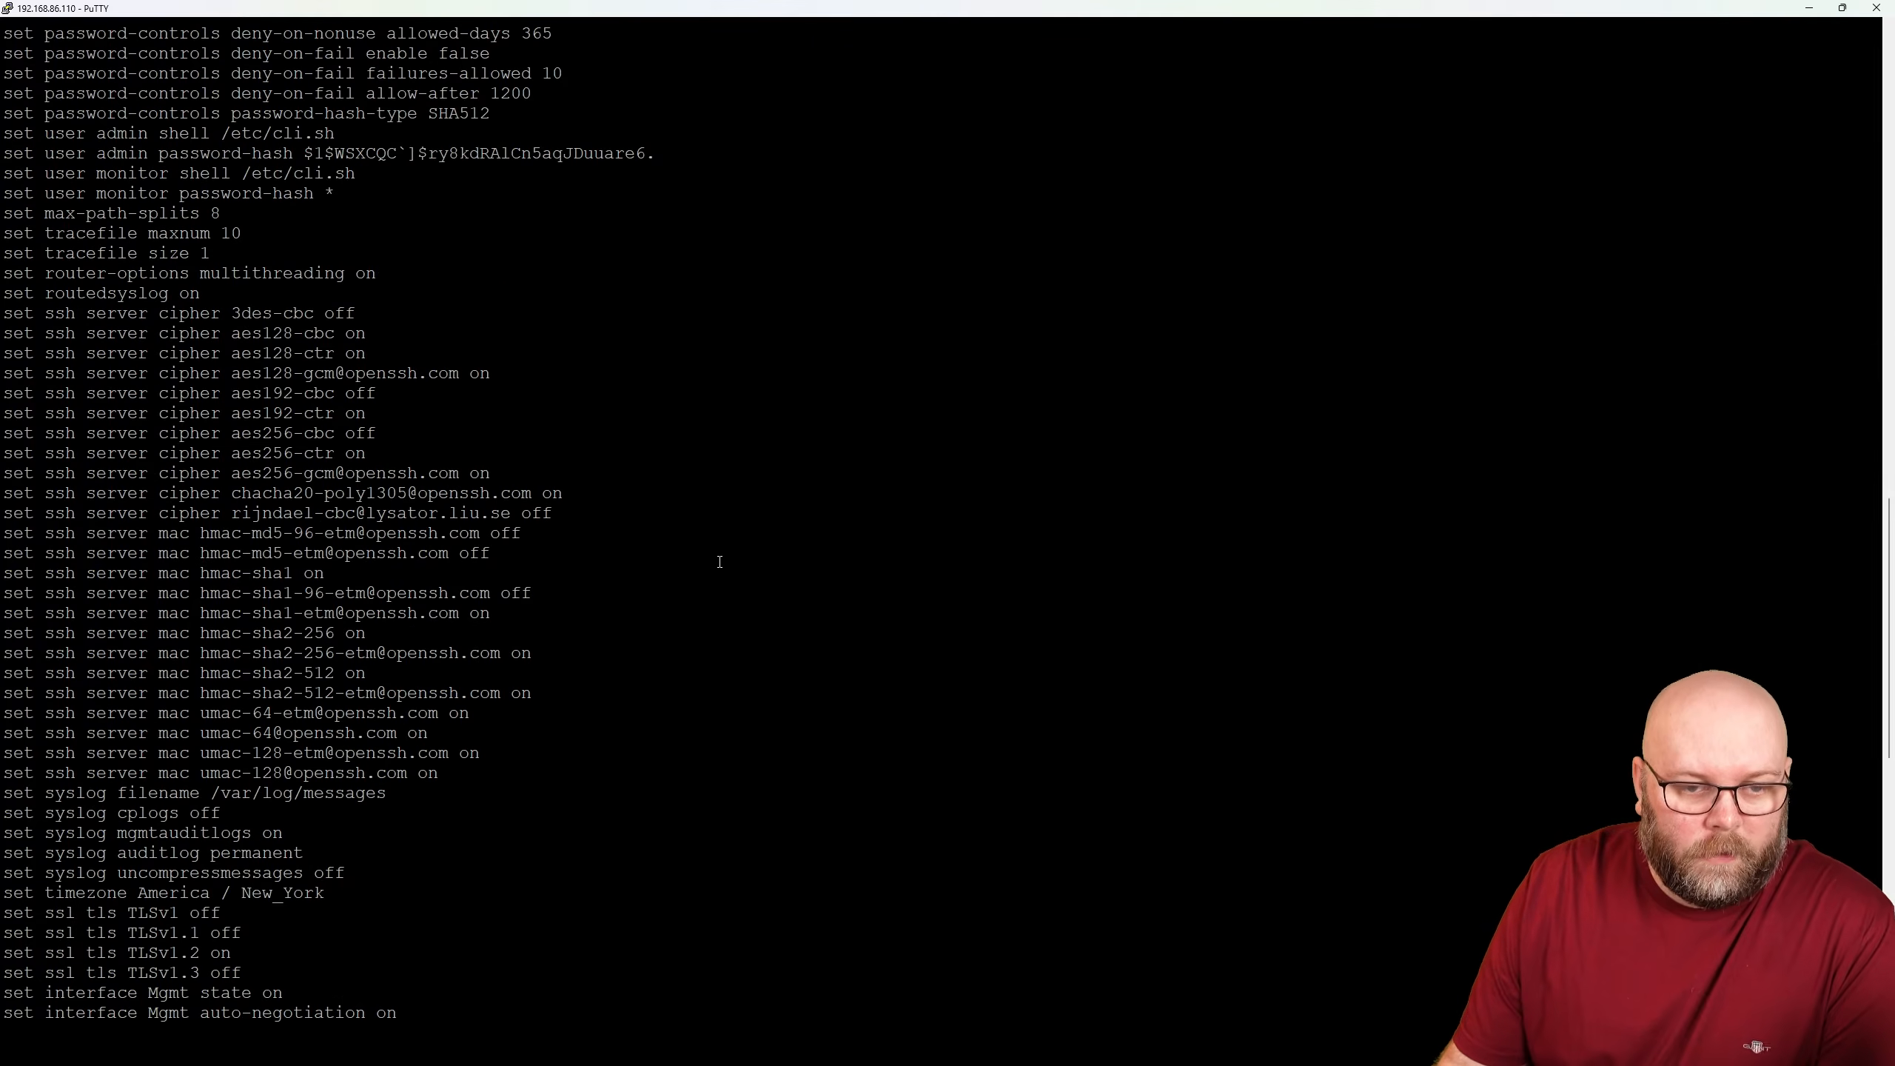
scroll(690, 515, "up", 8)
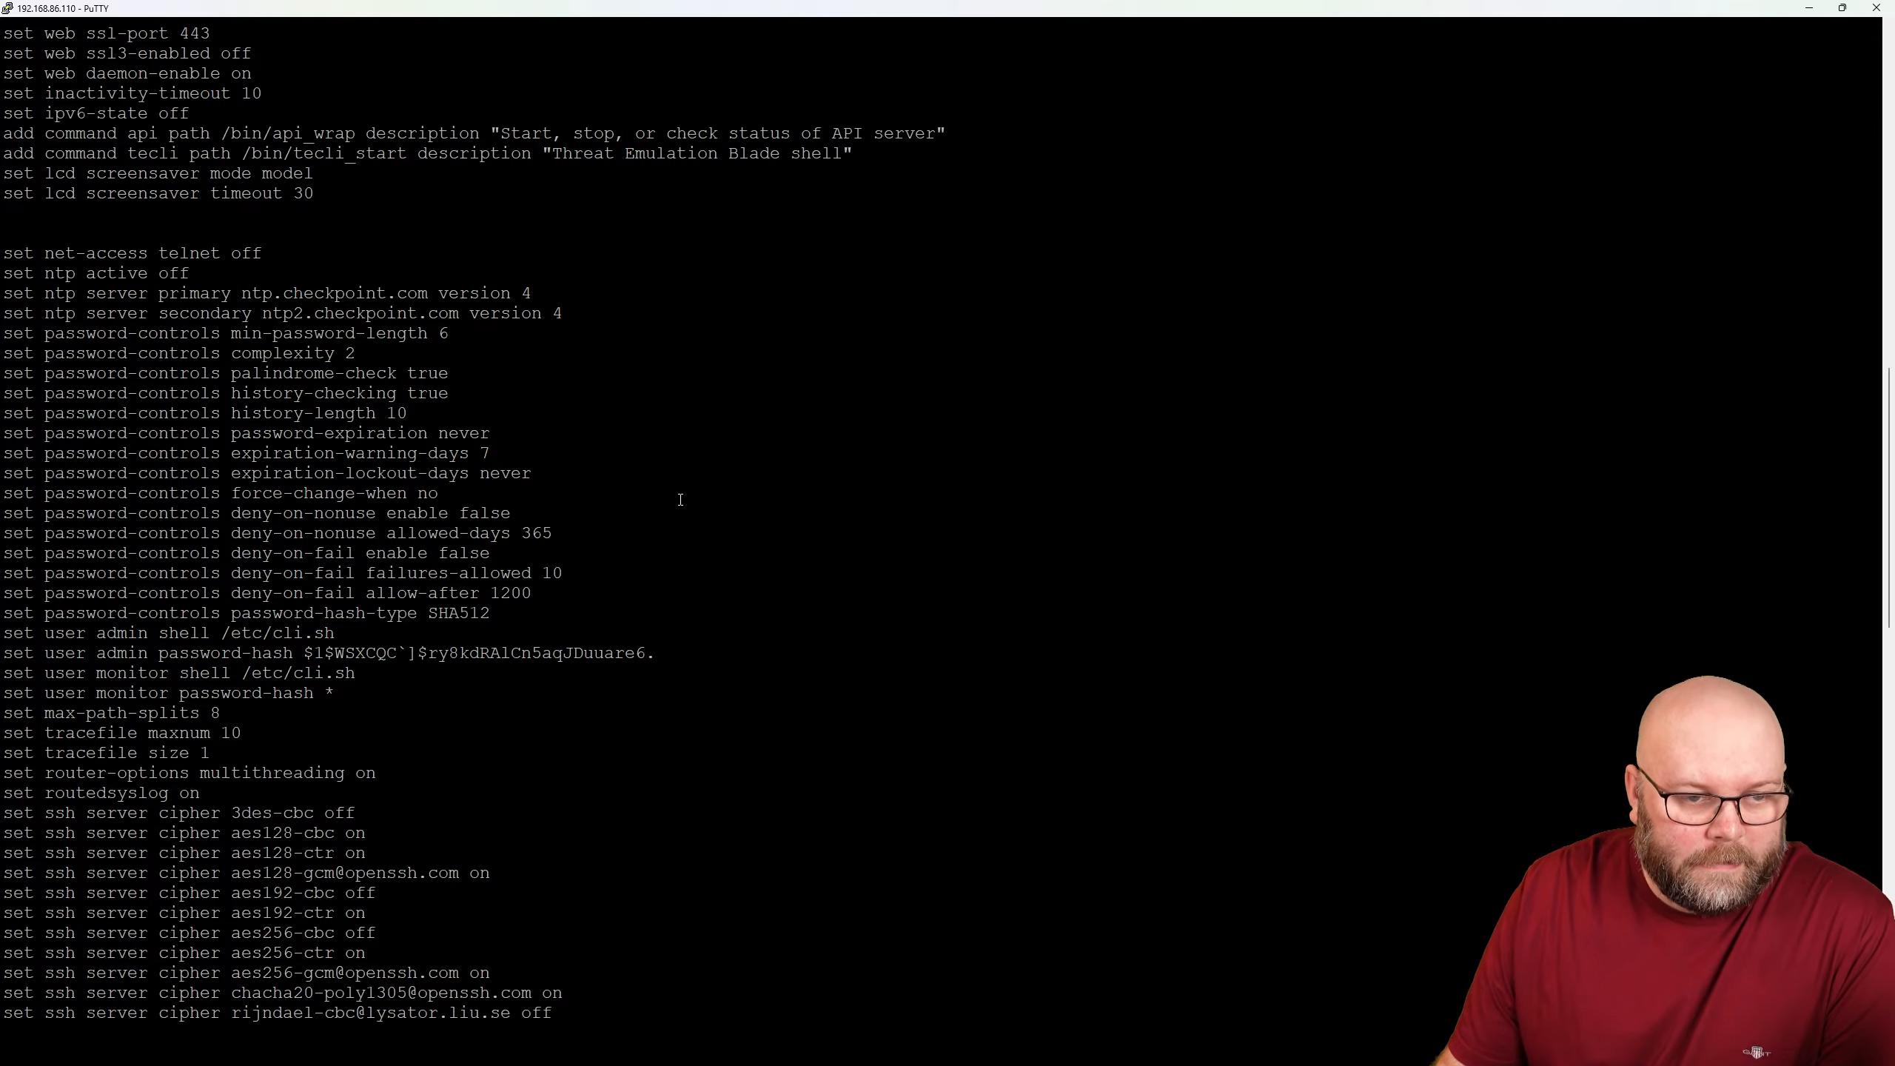
scroll(666, 505, "down", 18)
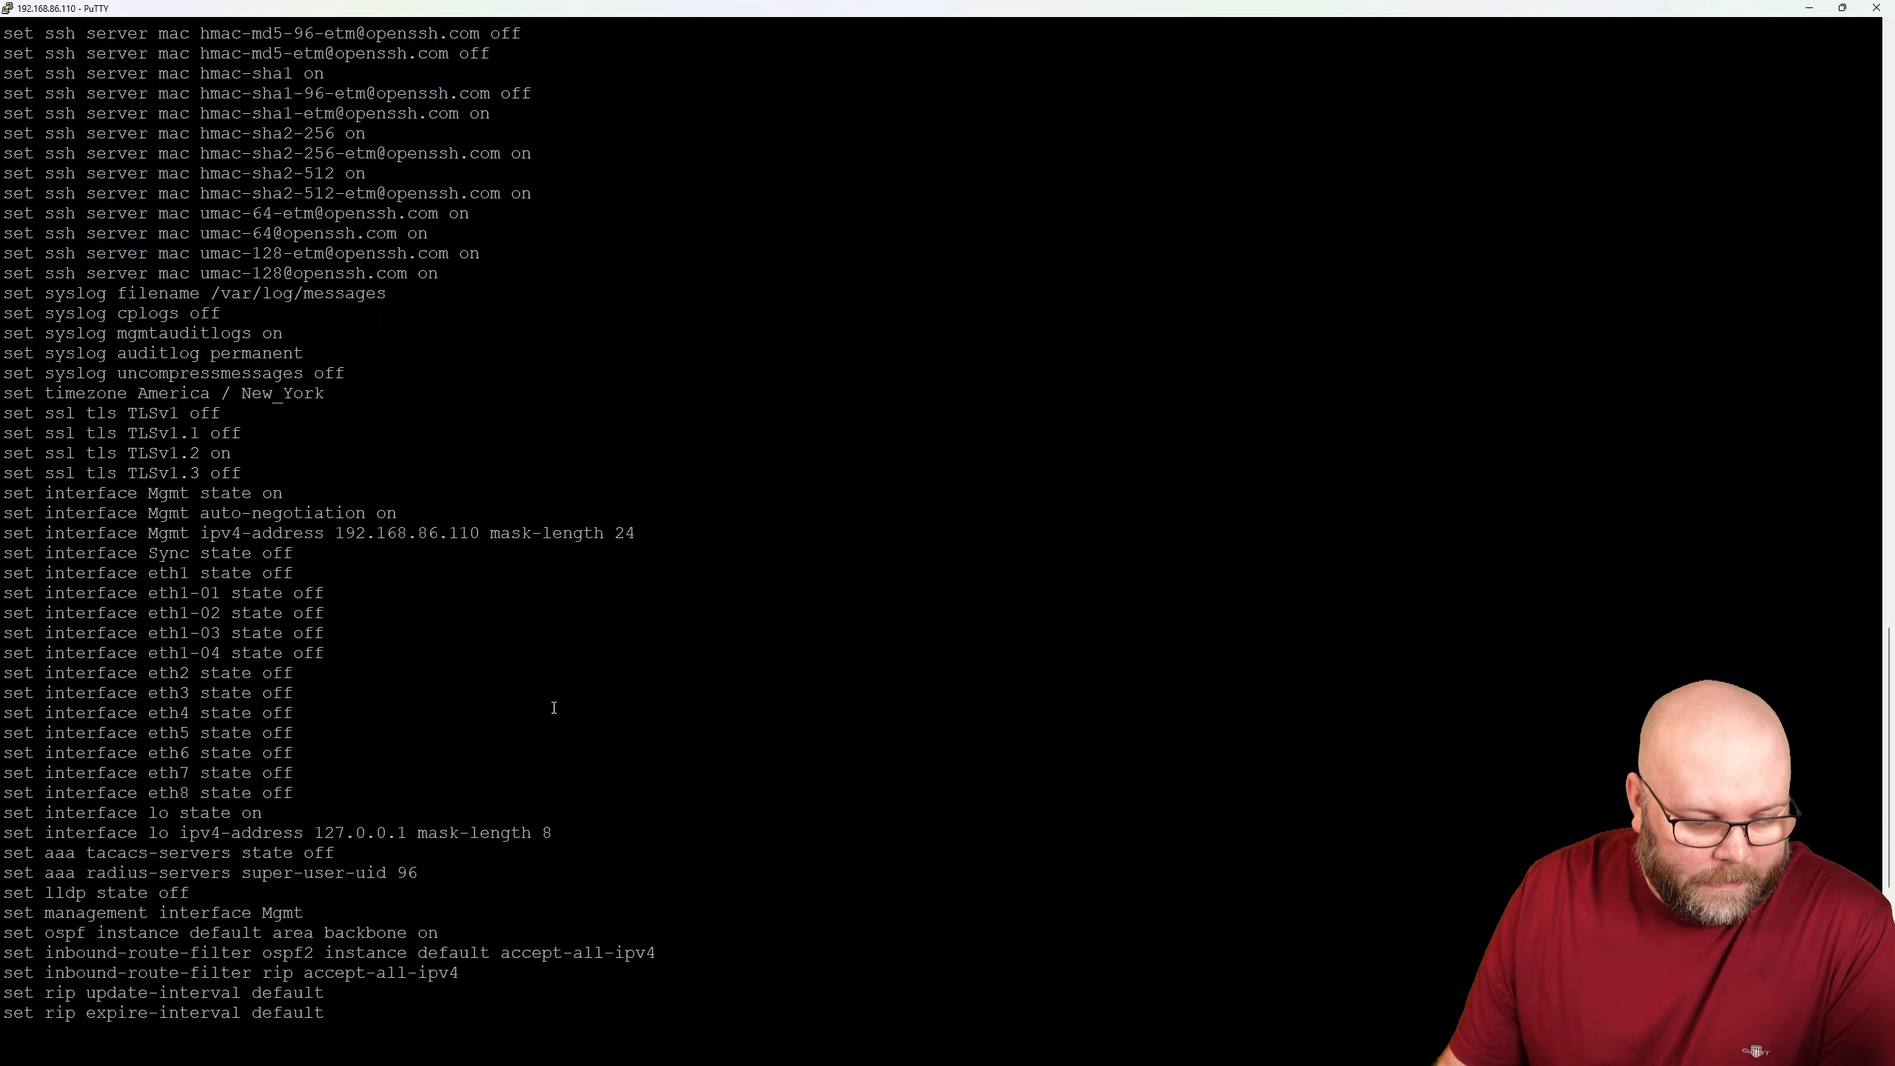
left_click_drag(633, 535, 3, 534)
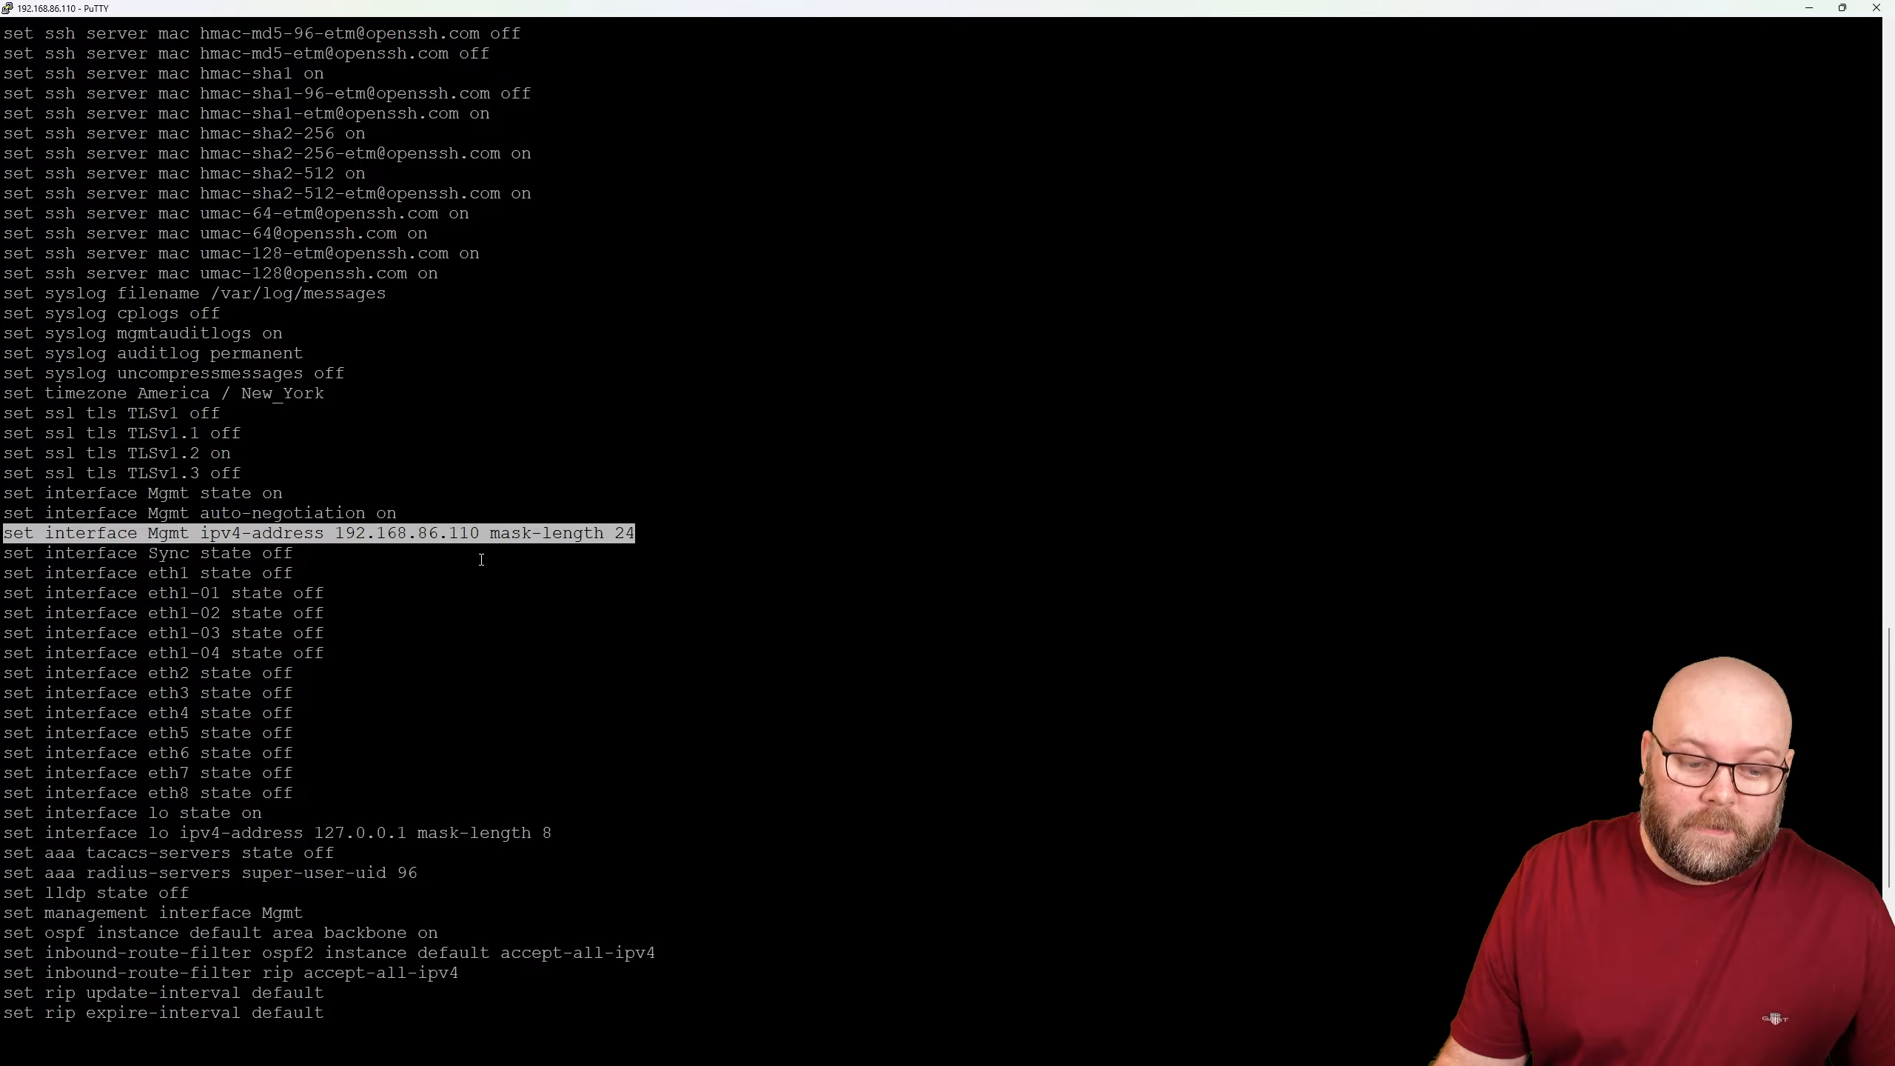
scroll(589, 733, "down", 8)
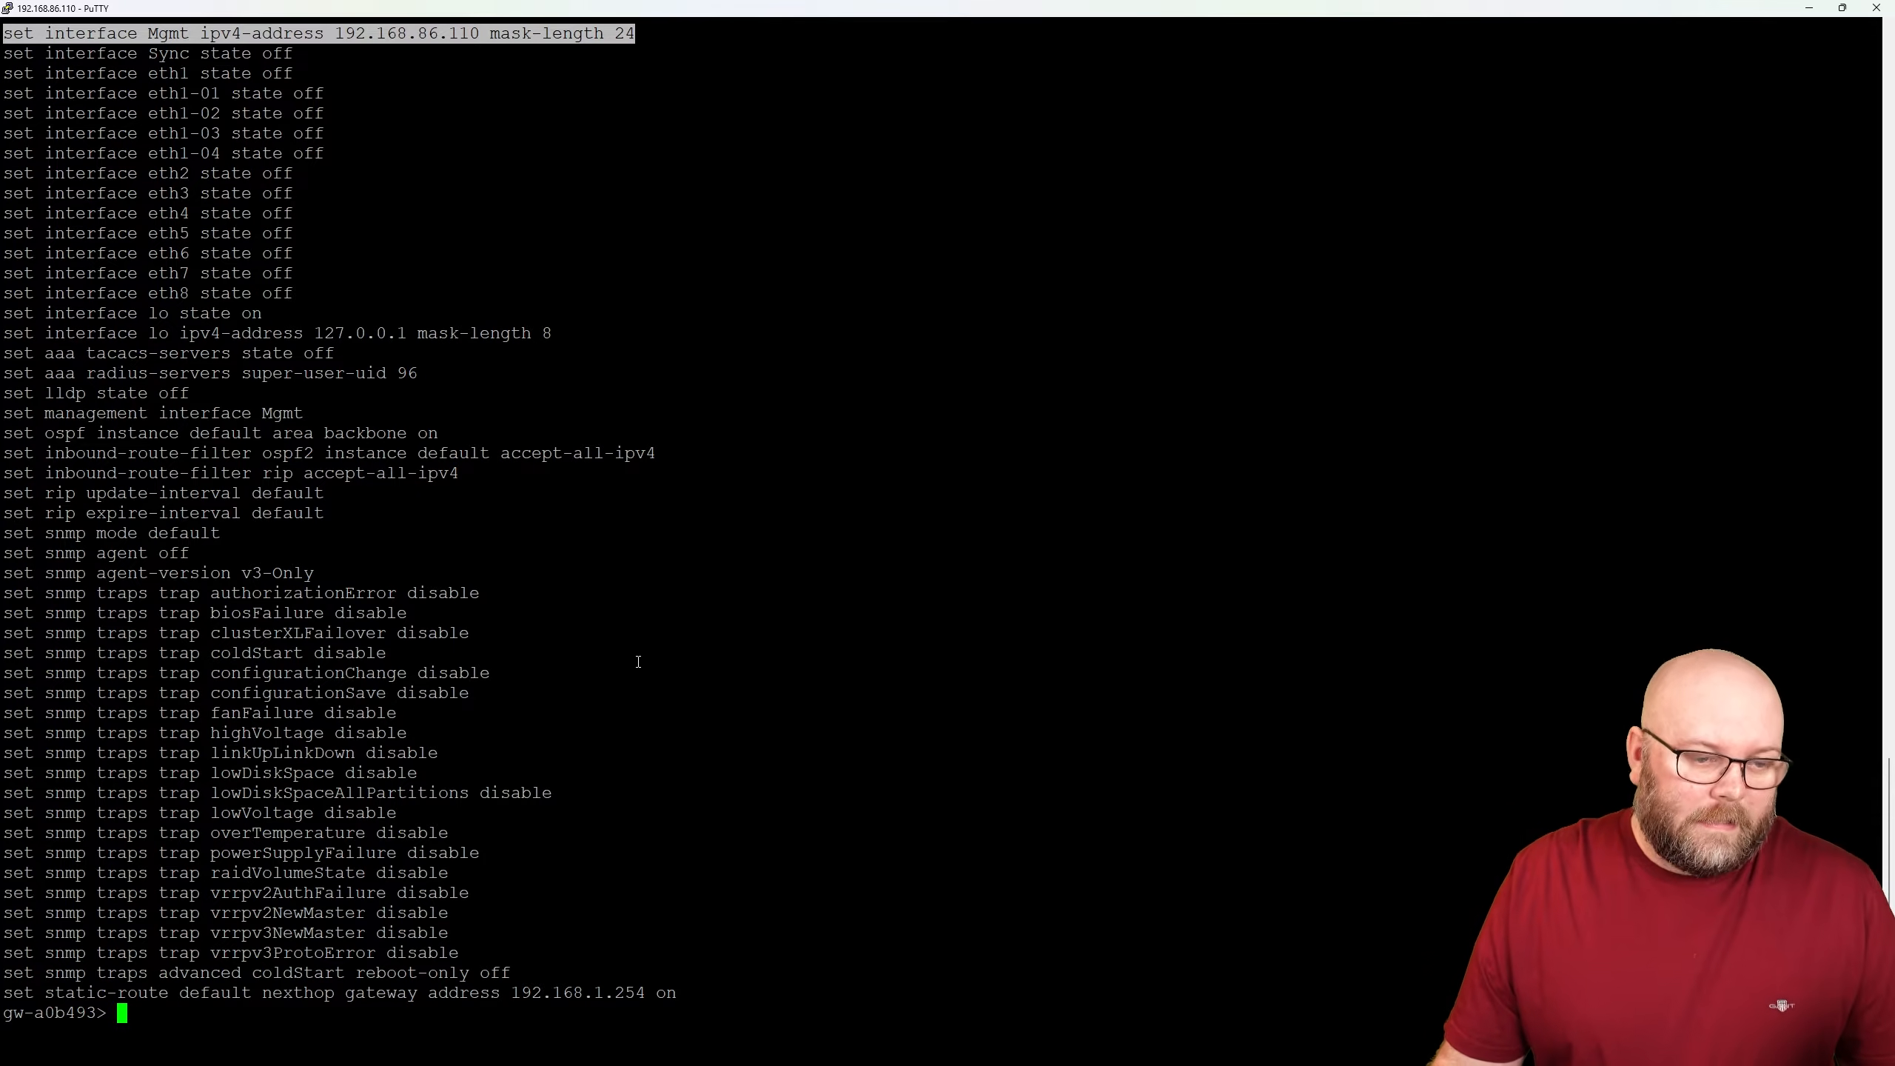
scroll(658, 630, "up", 20)
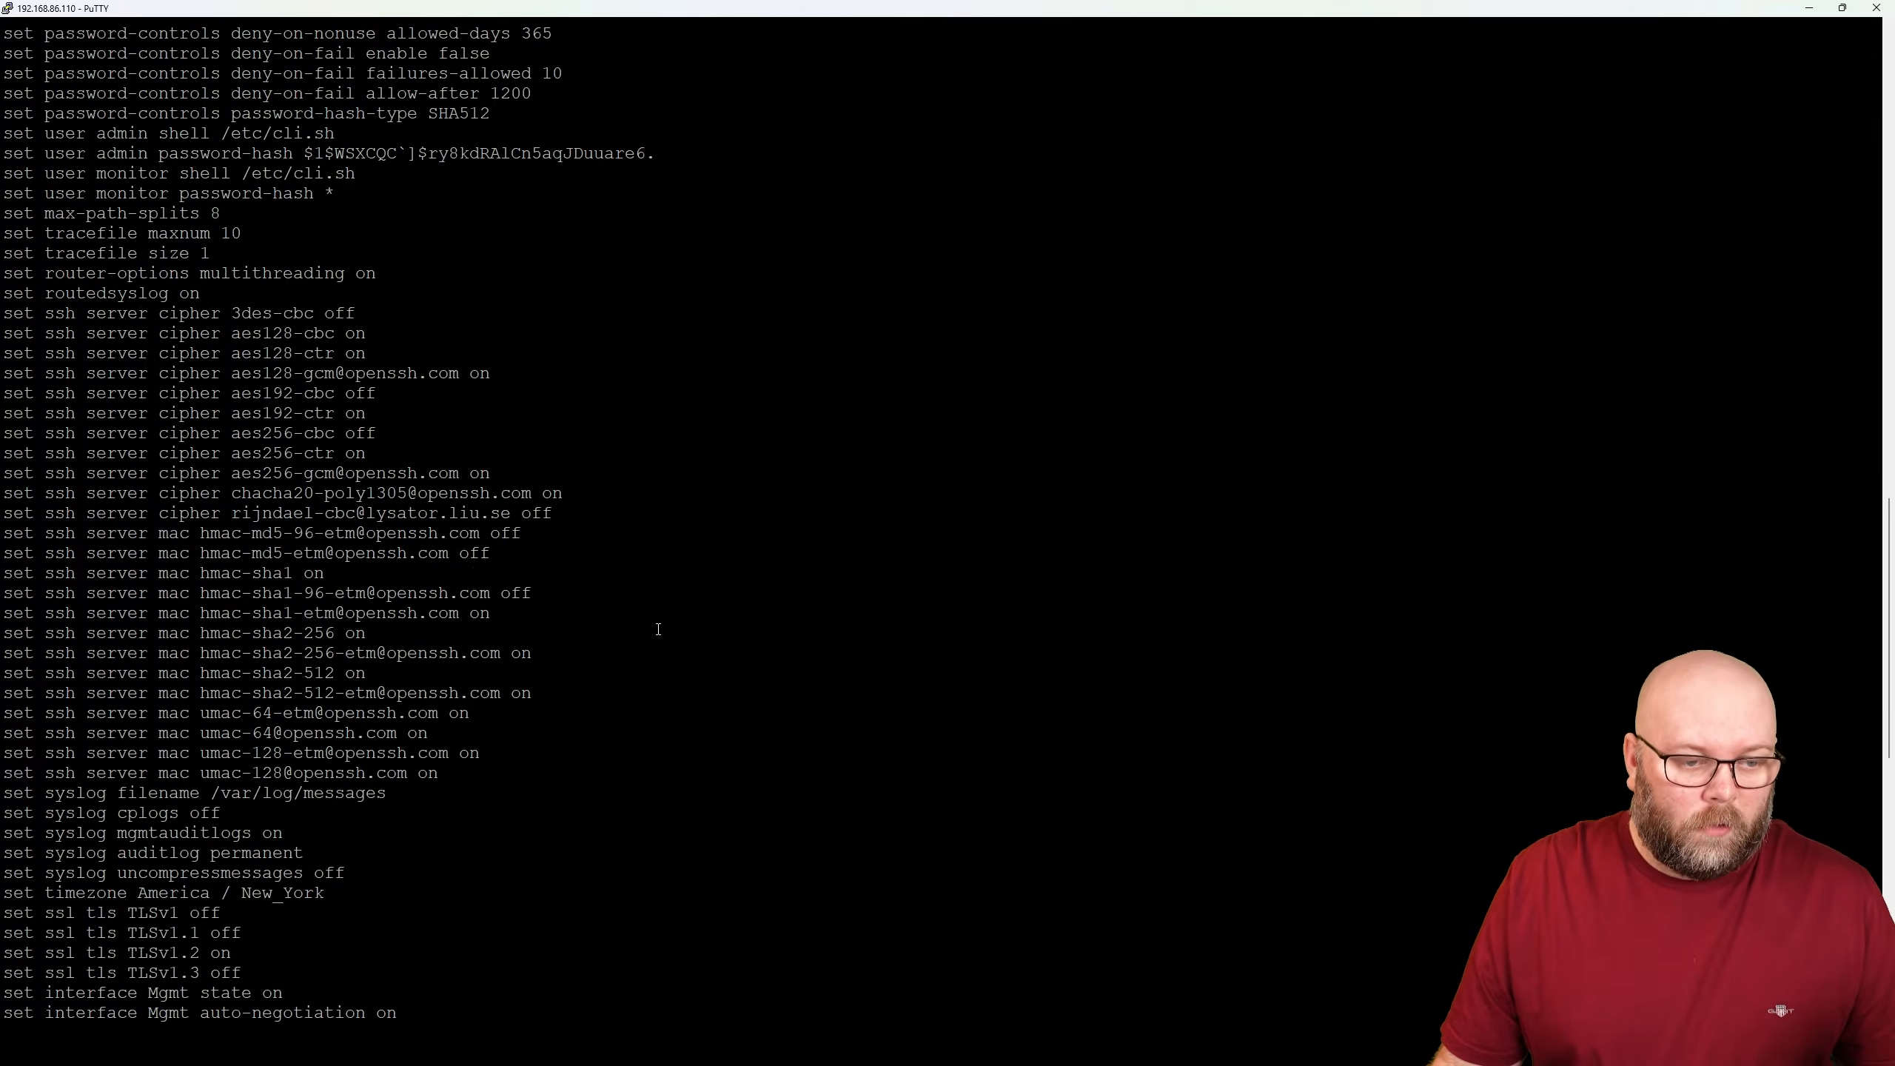
scroll(658, 629, "down", 20)
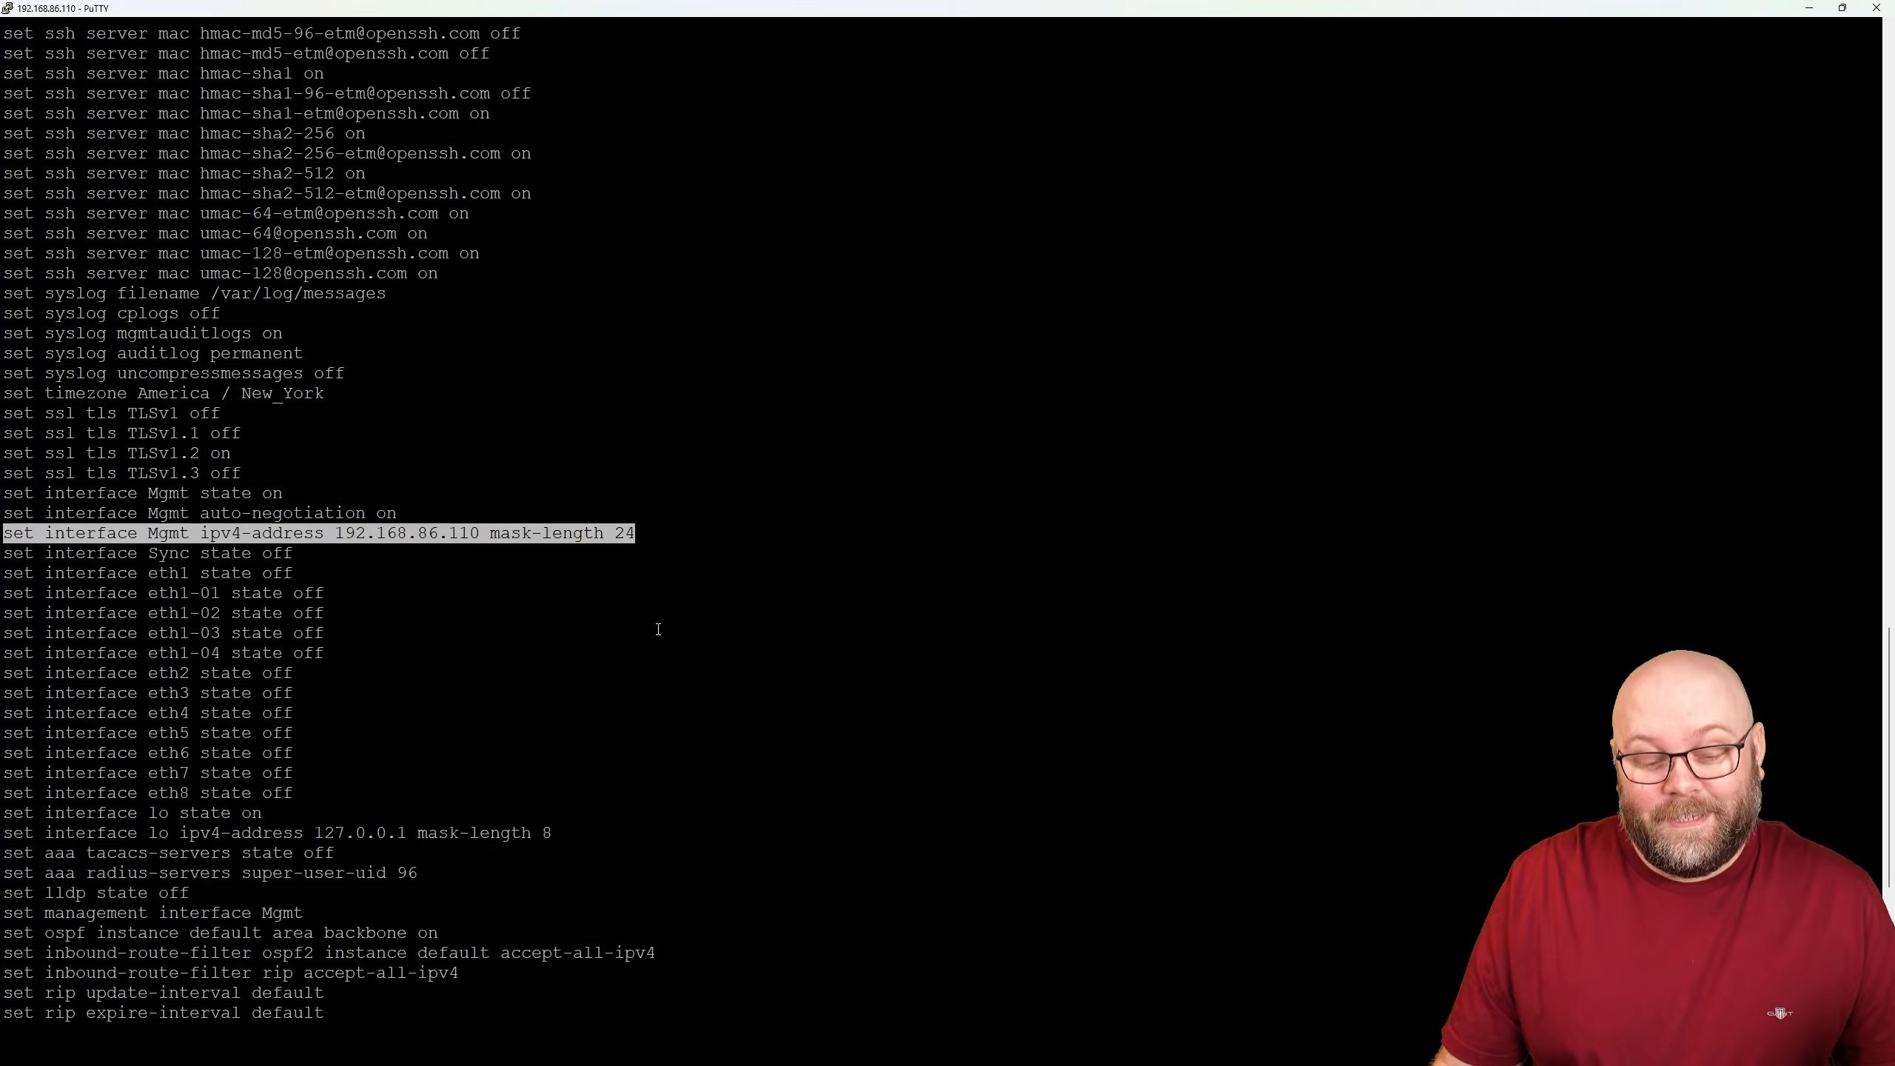
scroll(395, 441, "up", 8)
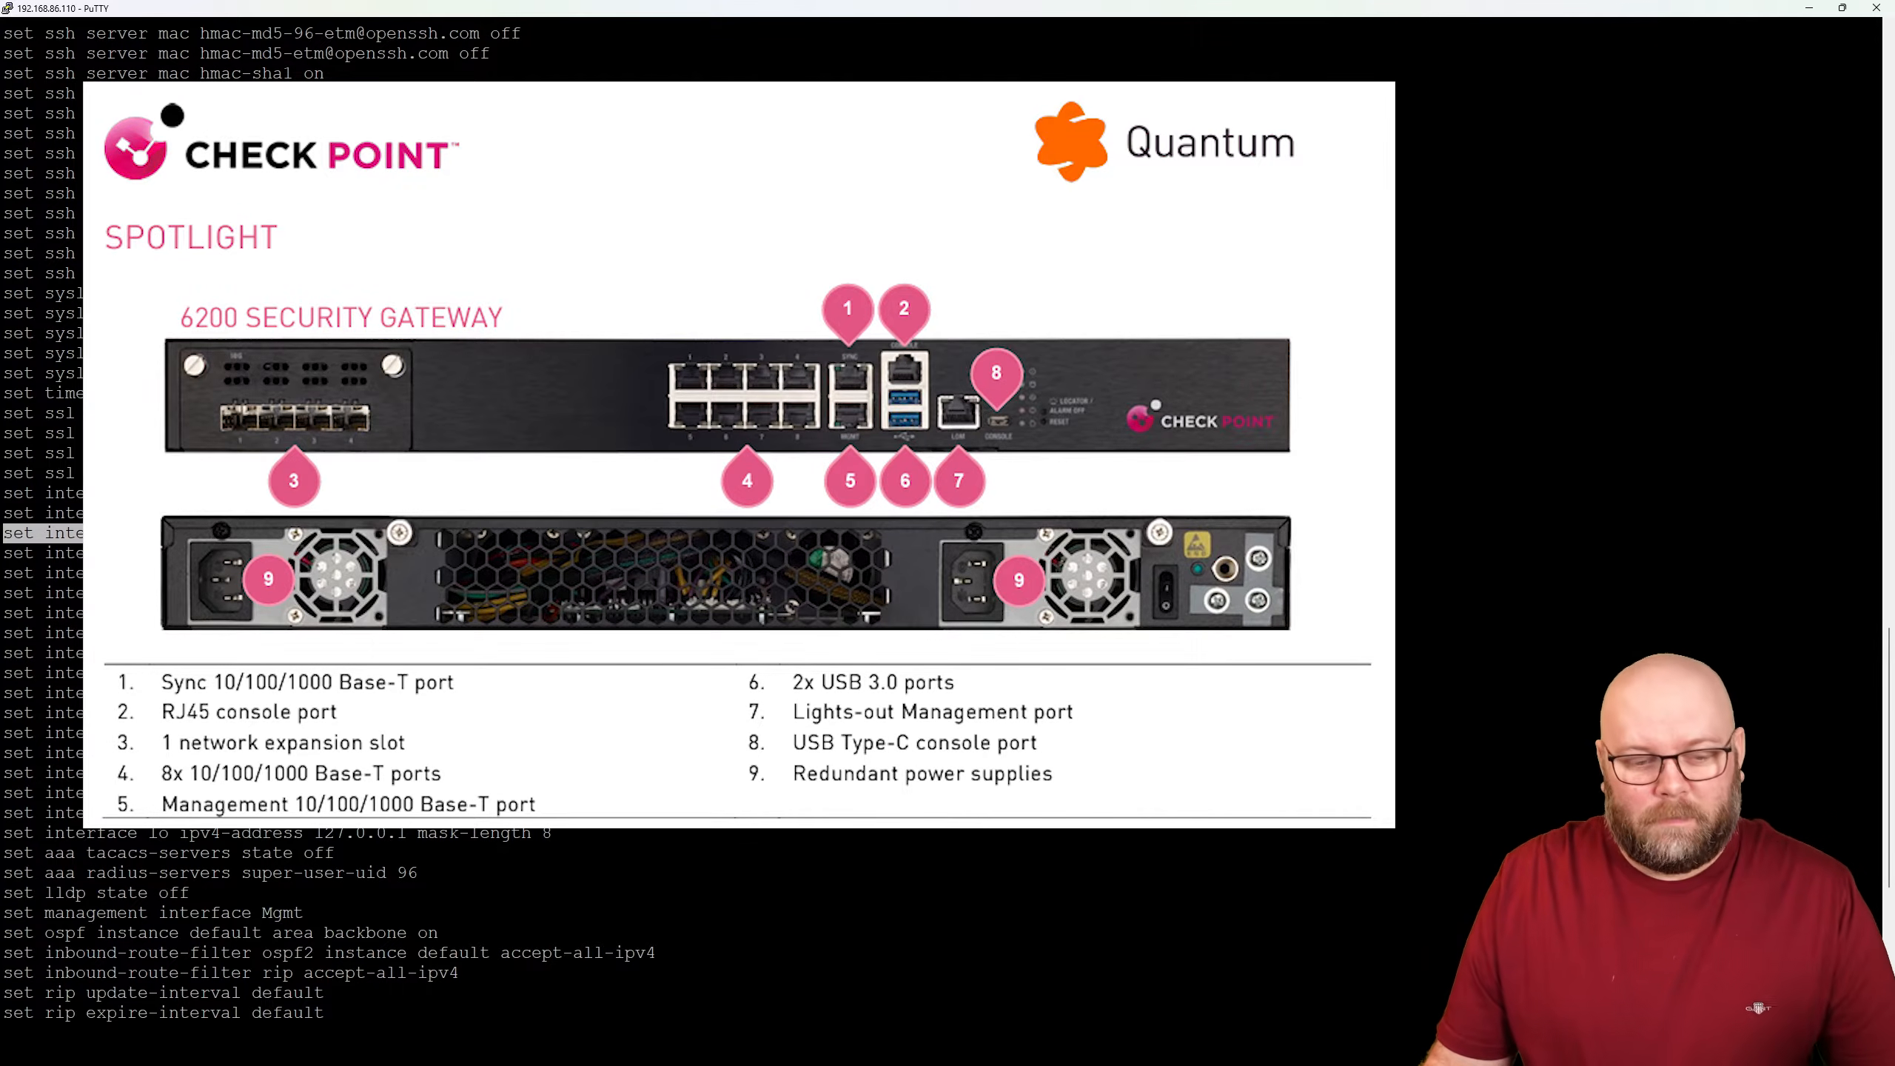
key("space")
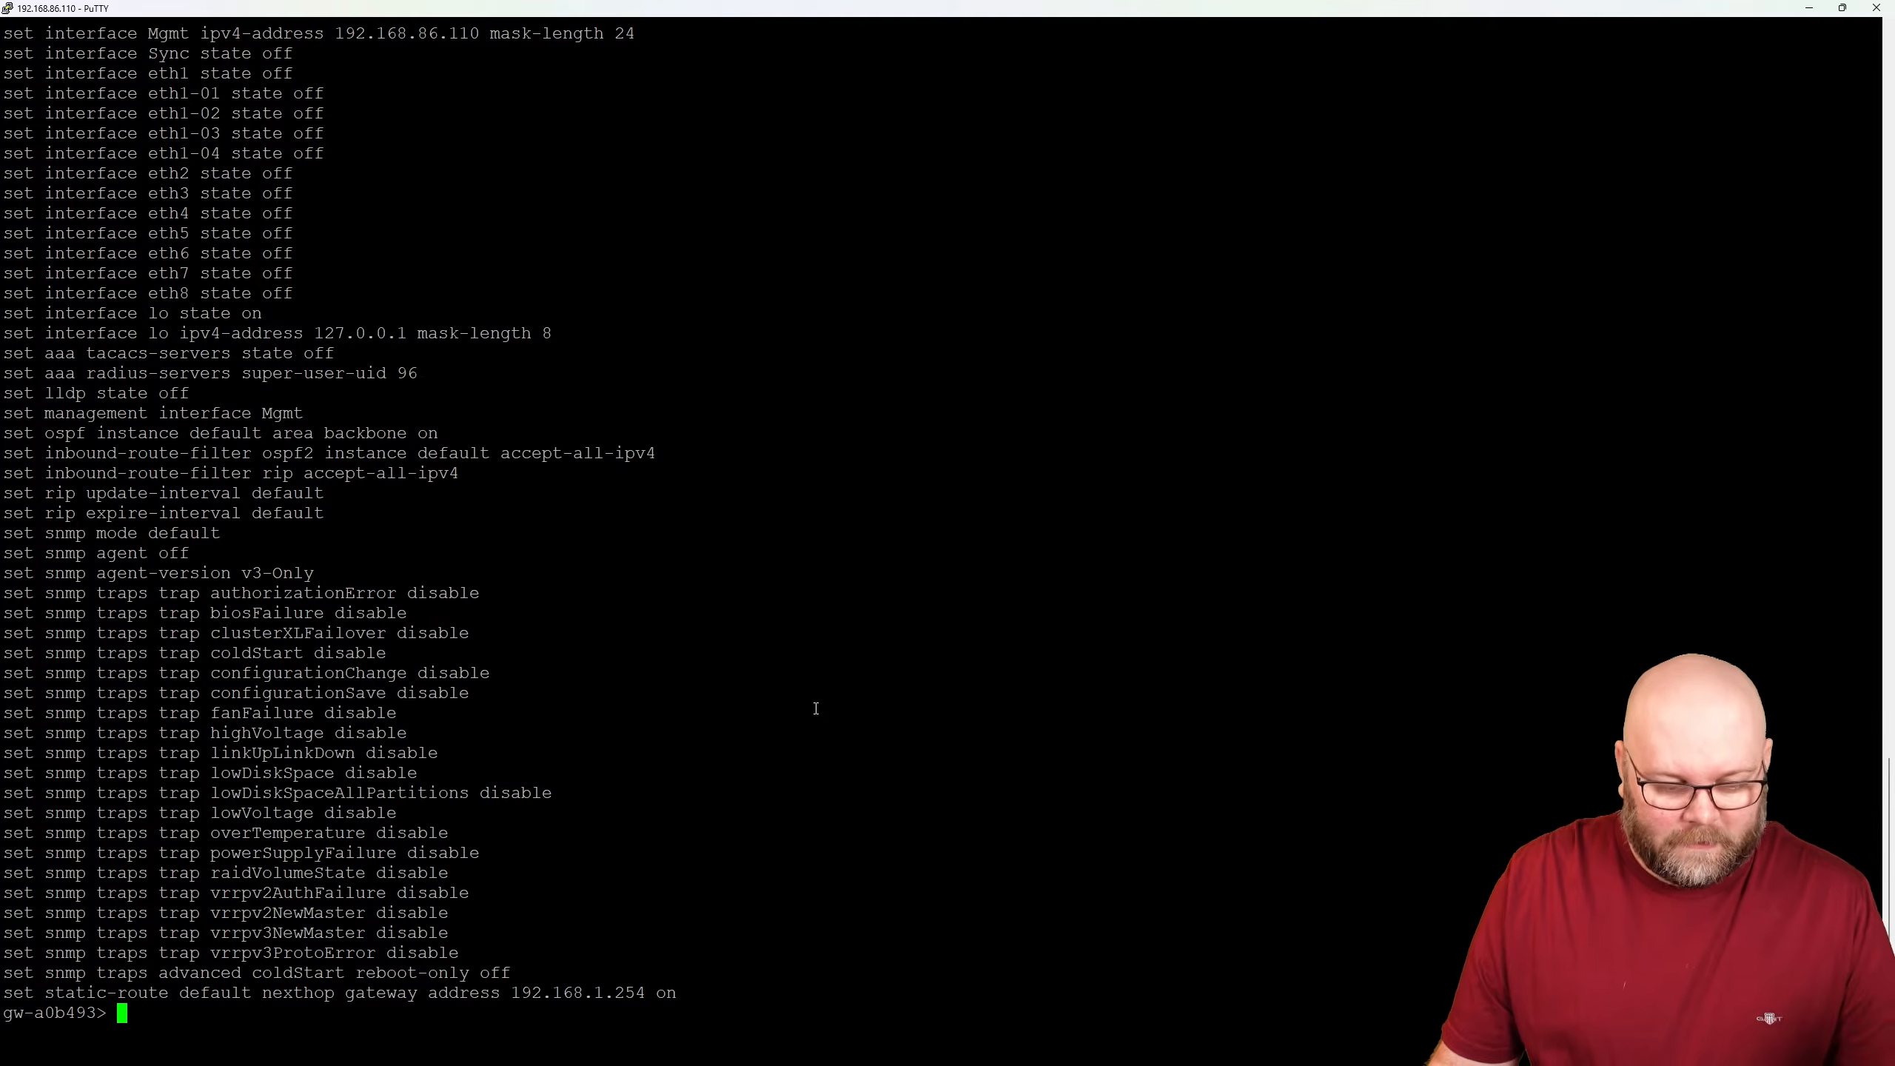
- Enter expert mode on the gateway with the expert password
type("expert")
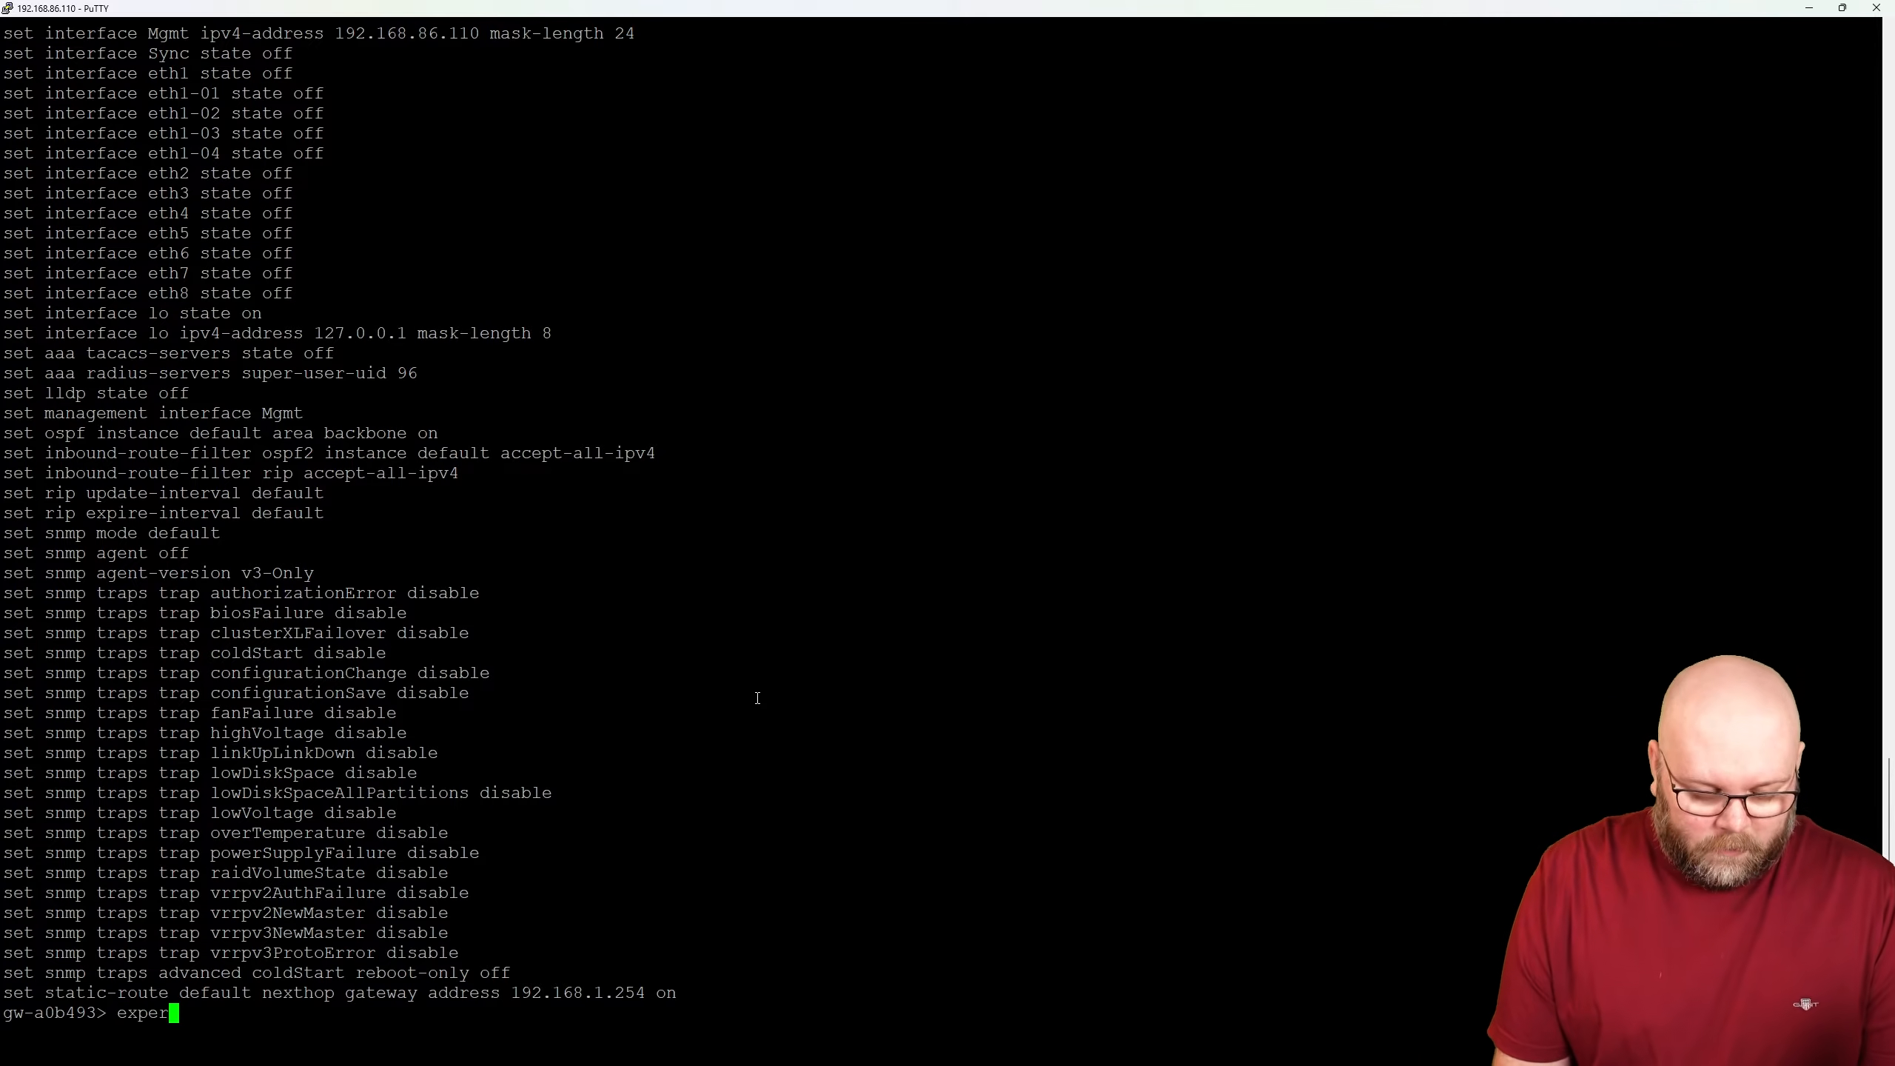
key("Return")
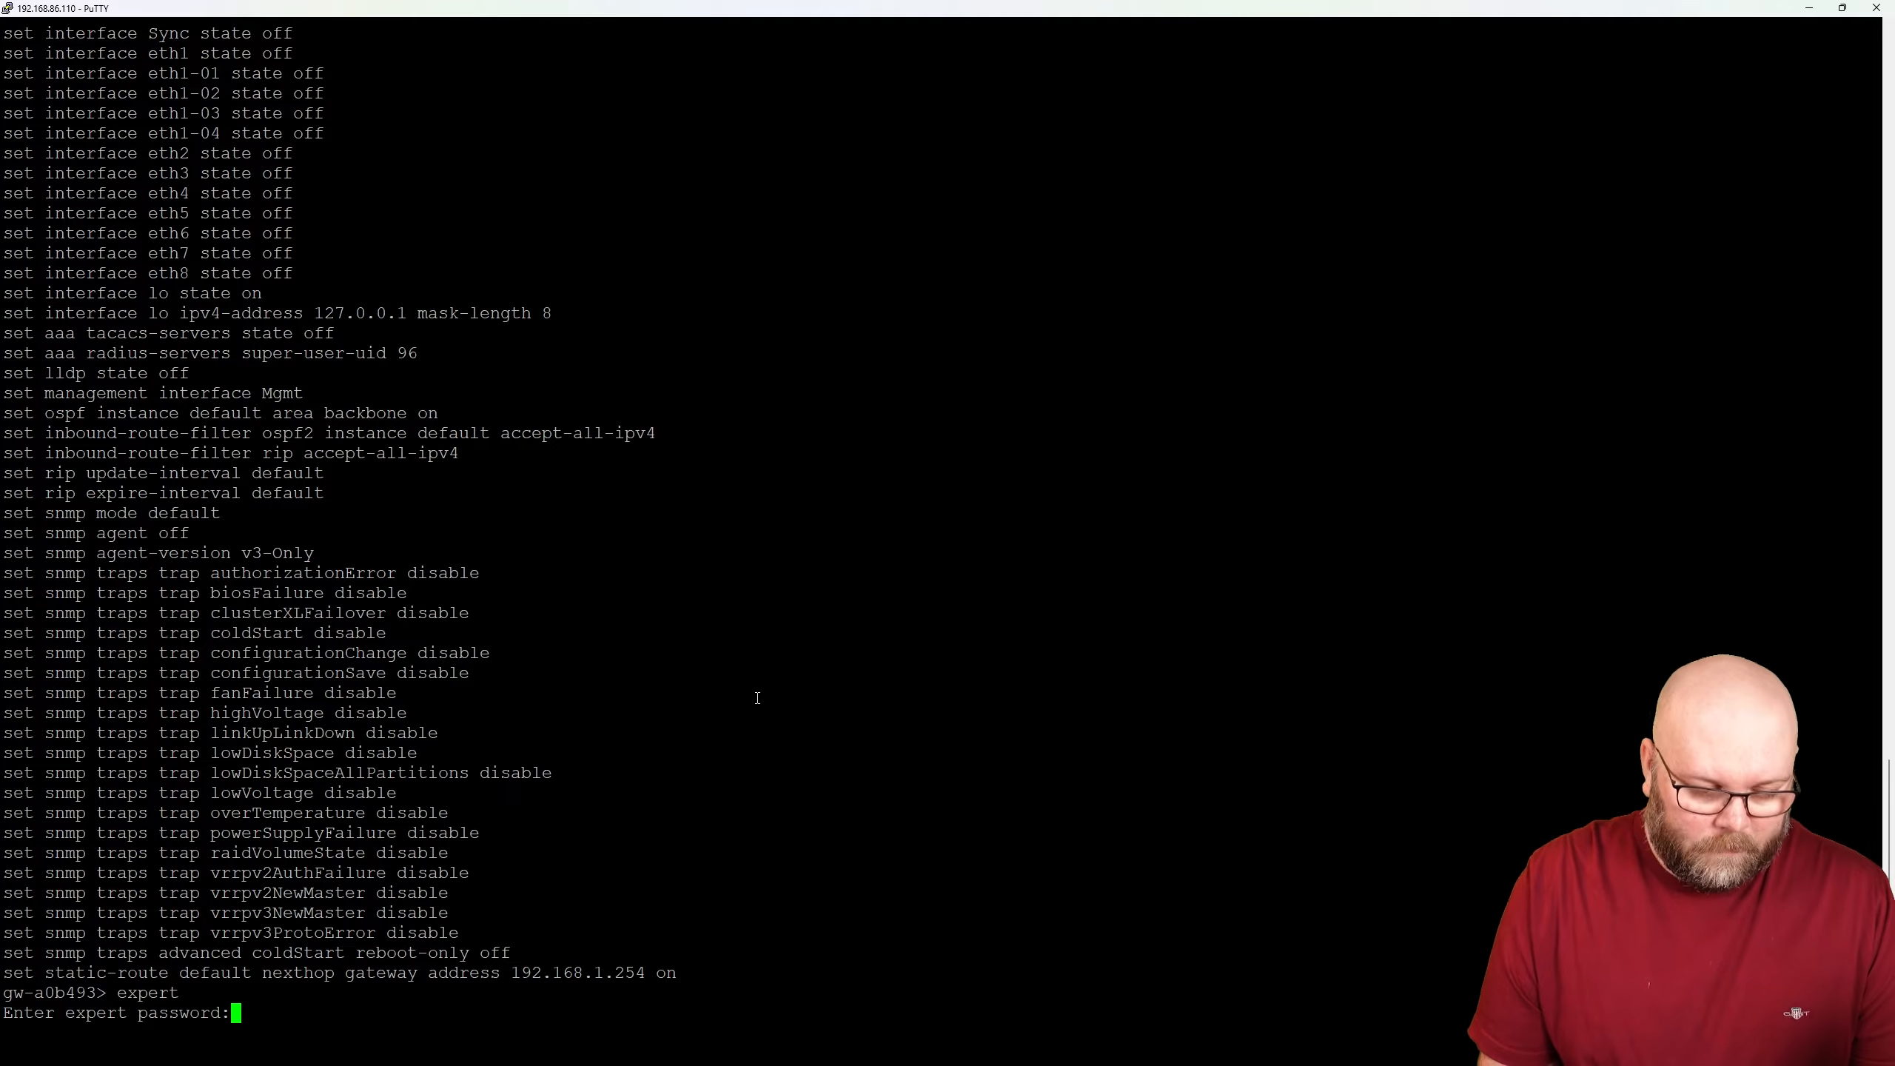
key("Return")
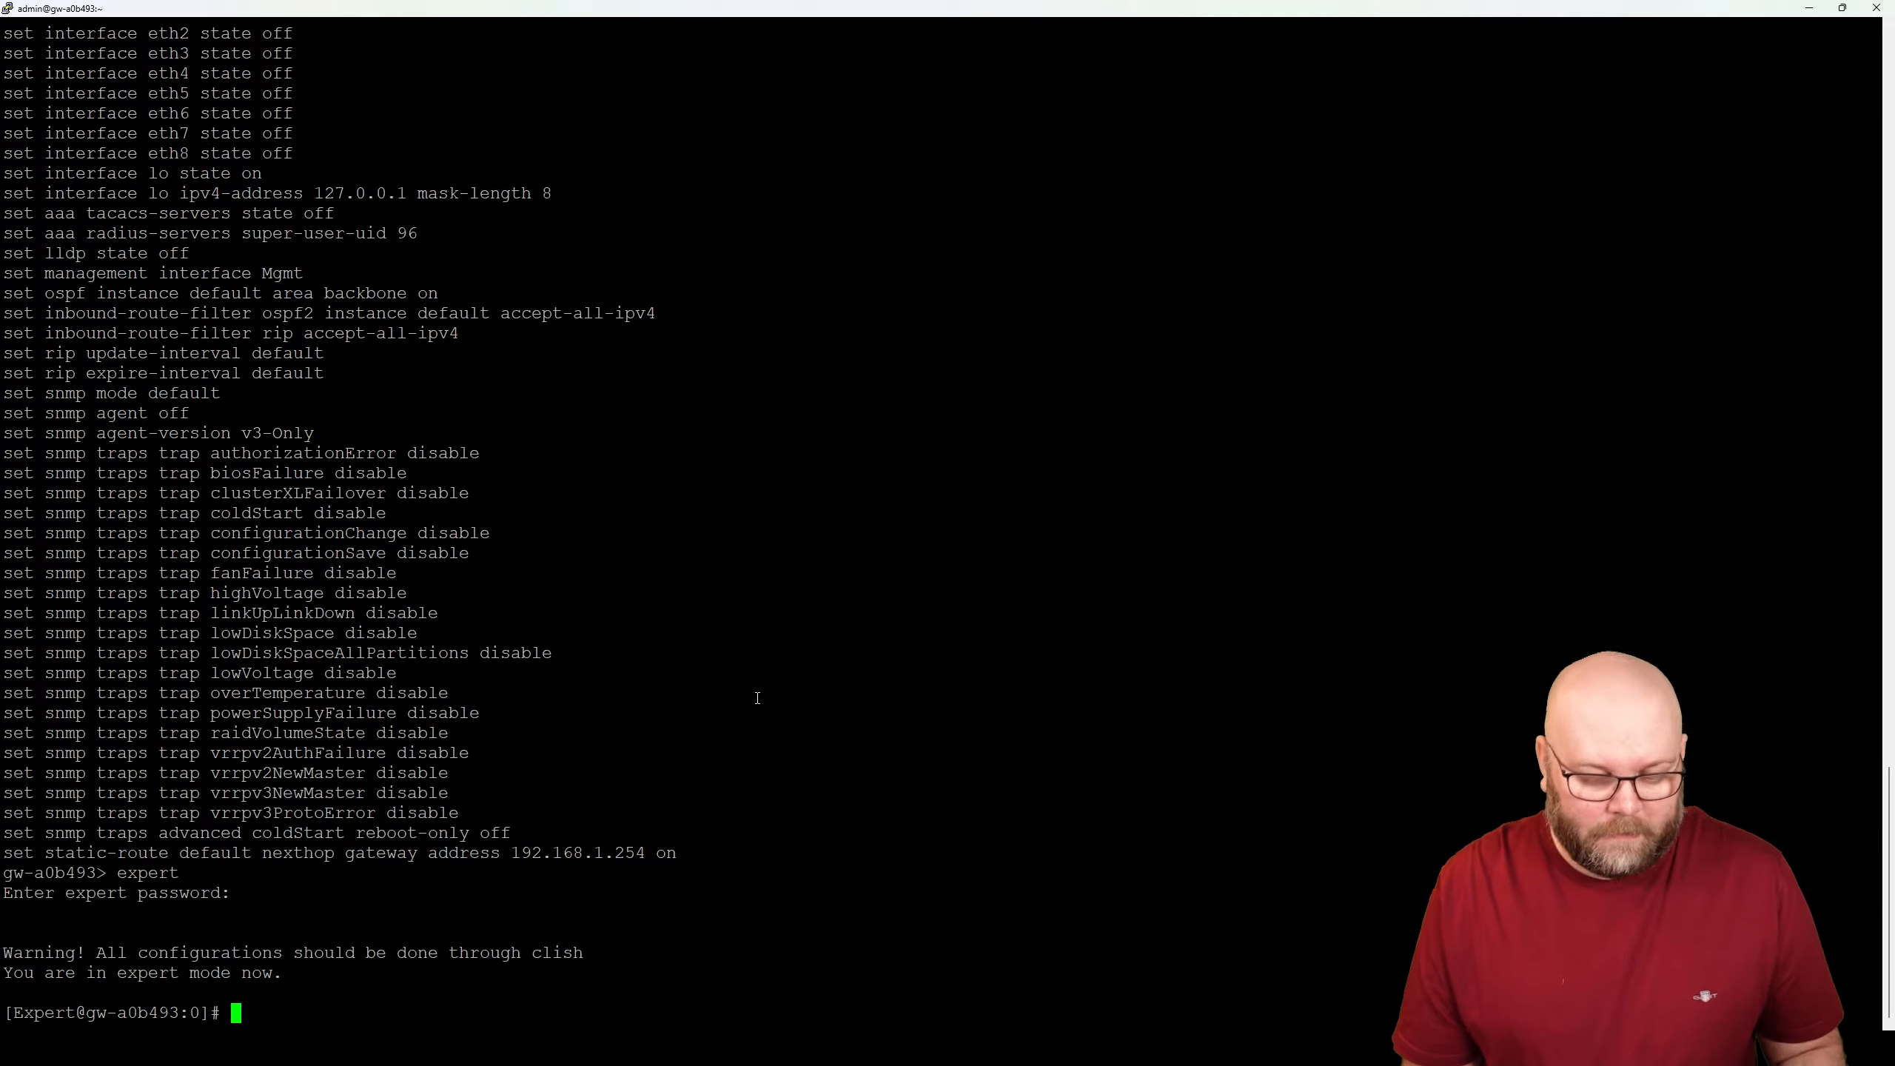
- Restore PuTTY to the left half beside the article on setting a LOM IP address
double_click(1260, 11)
left_click_drag(1042, 348, 660, 194)
left_click(1238, 28)
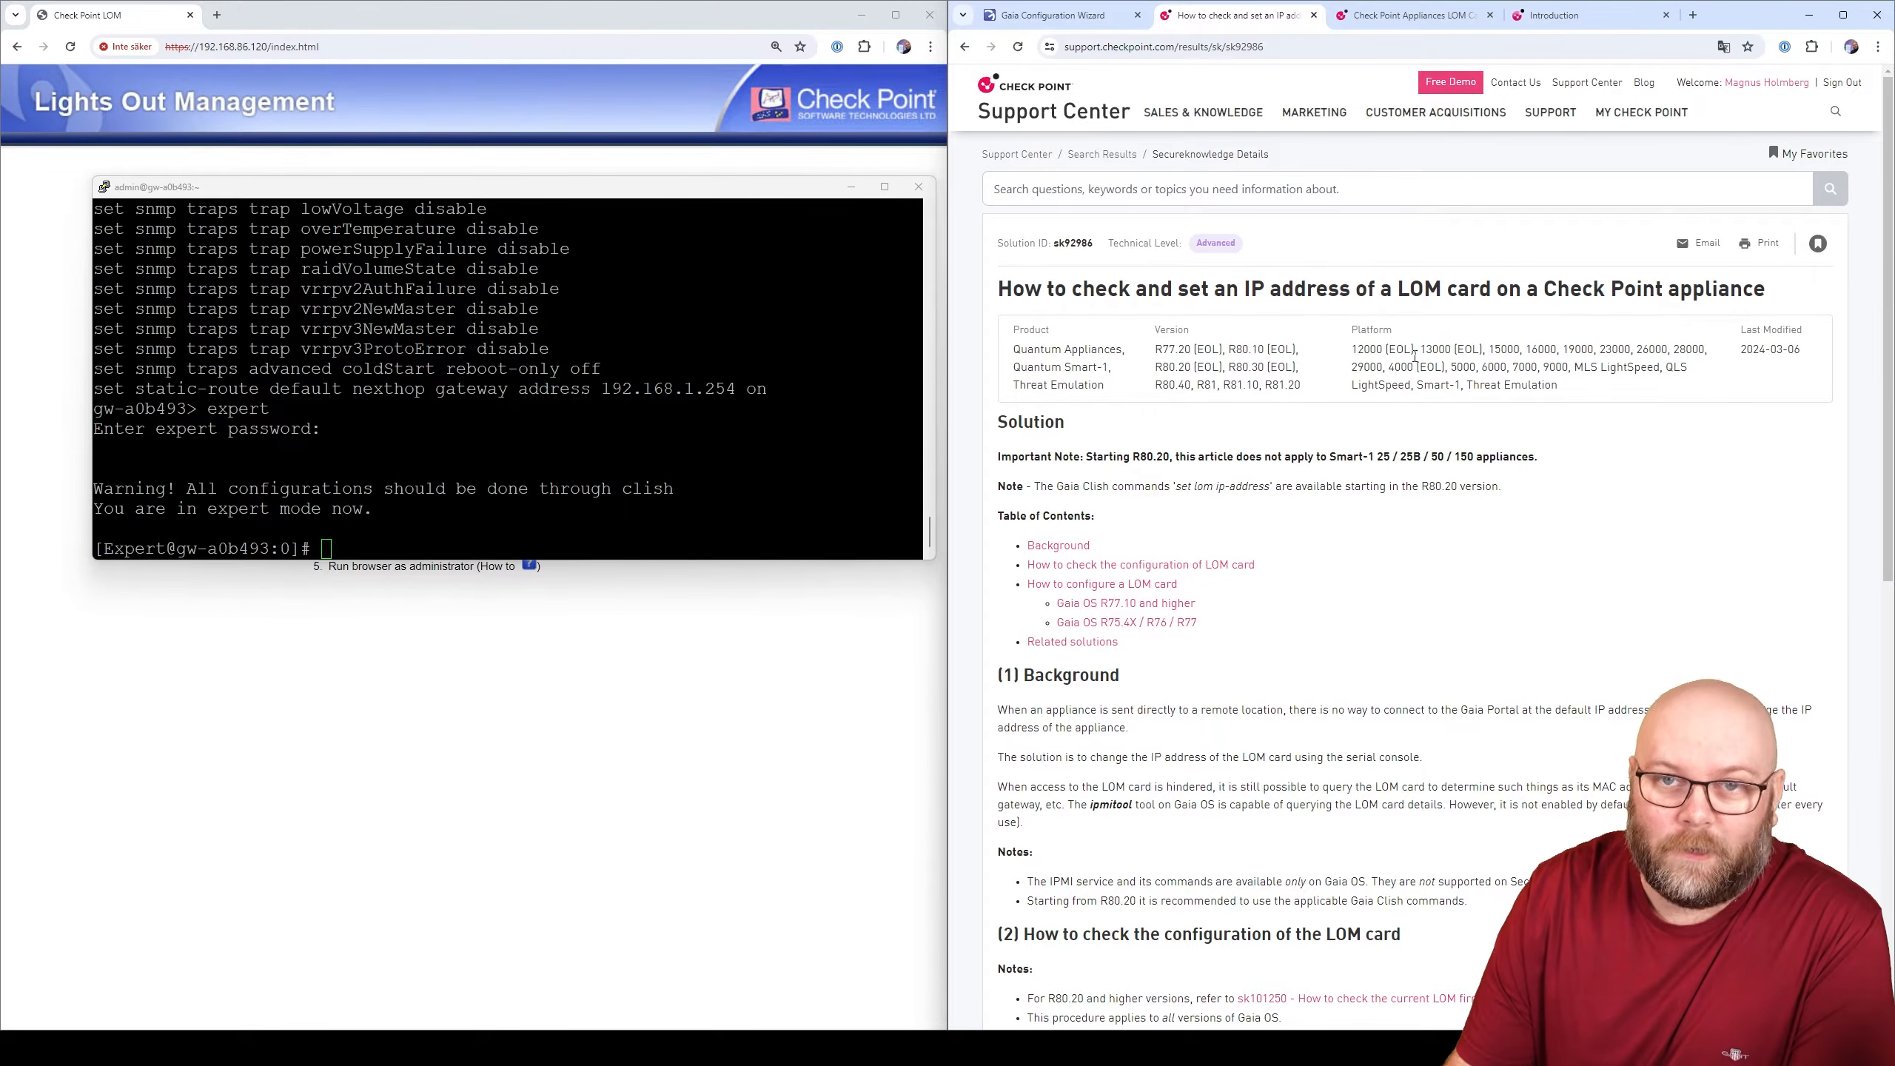
- Expand the Gaia OS R77.10-and-higher procedure showing lomipset with IP, netmask and gateway
scroll(1292, 612, "down", 3)
scroll(1292, 612, "down", 3)
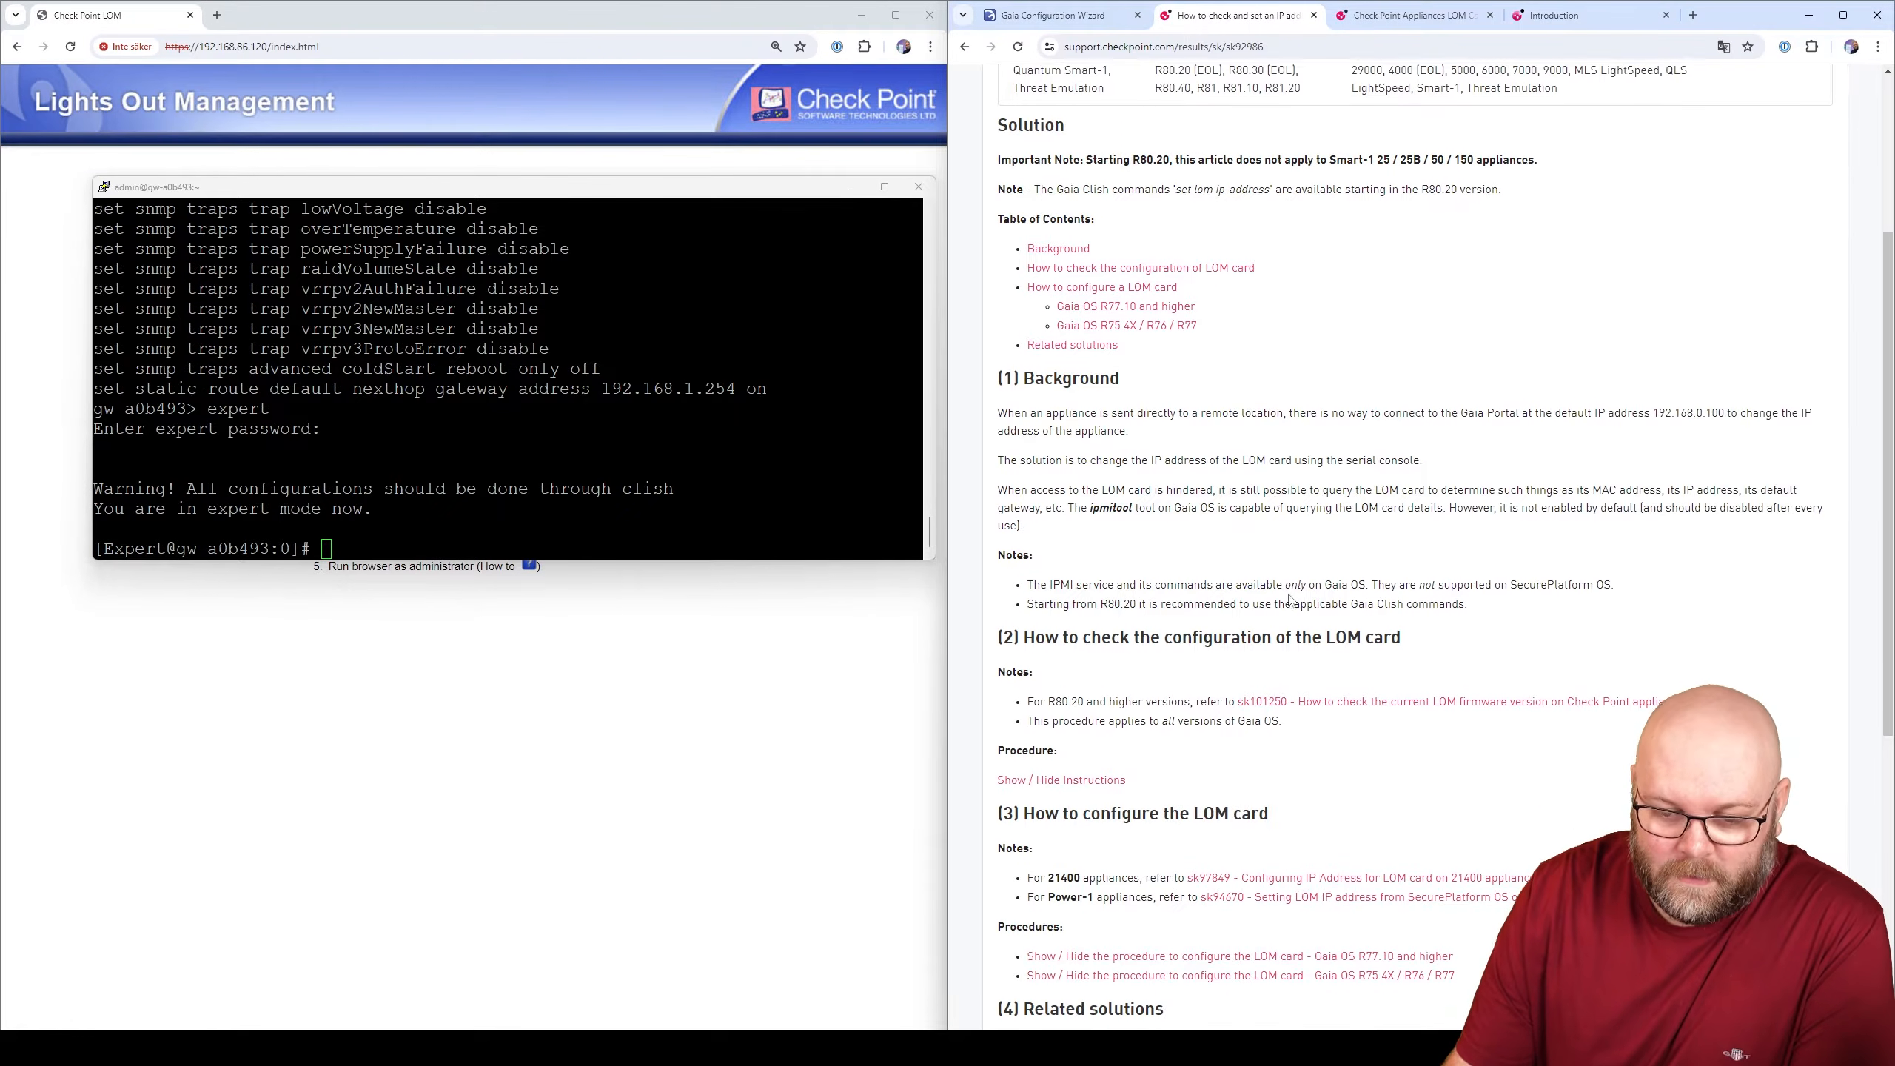
scroll(1187, 329, "up", 2)
left_click(1176, 313)
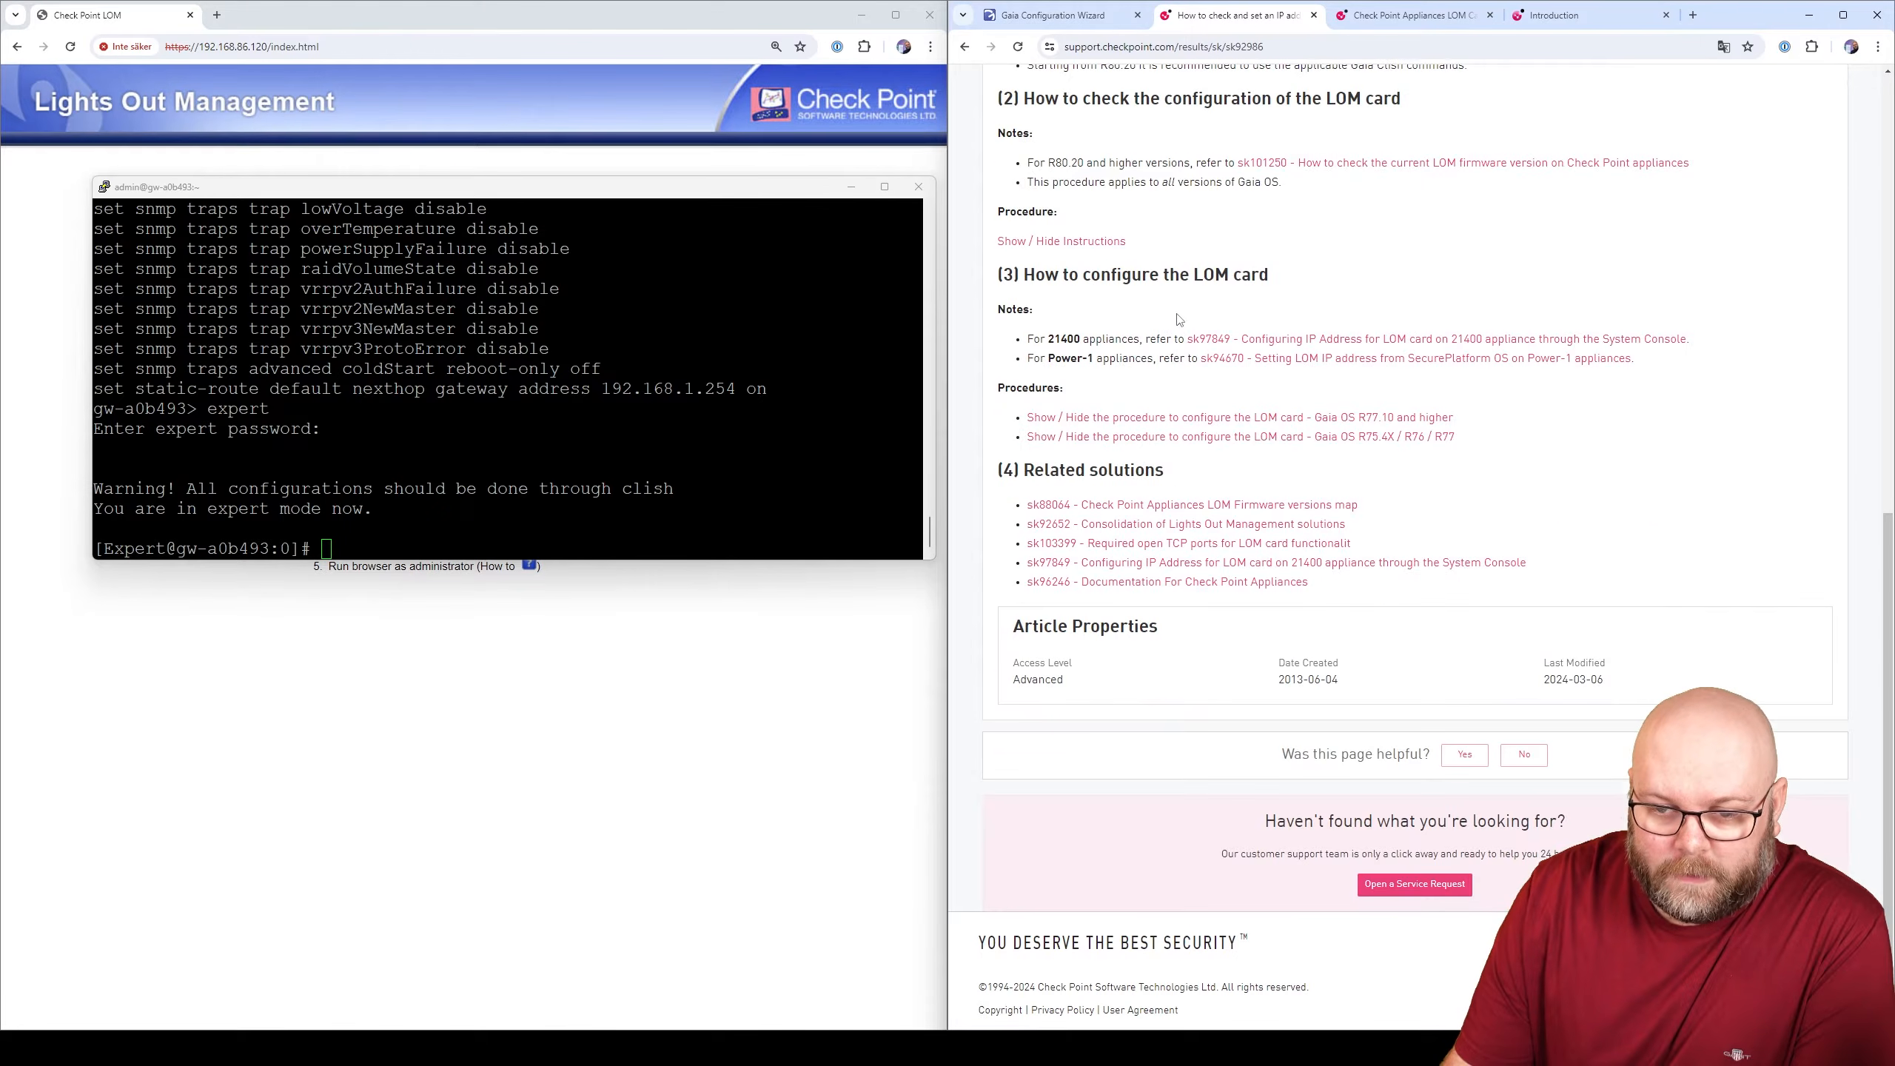
left_click(1266, 419)
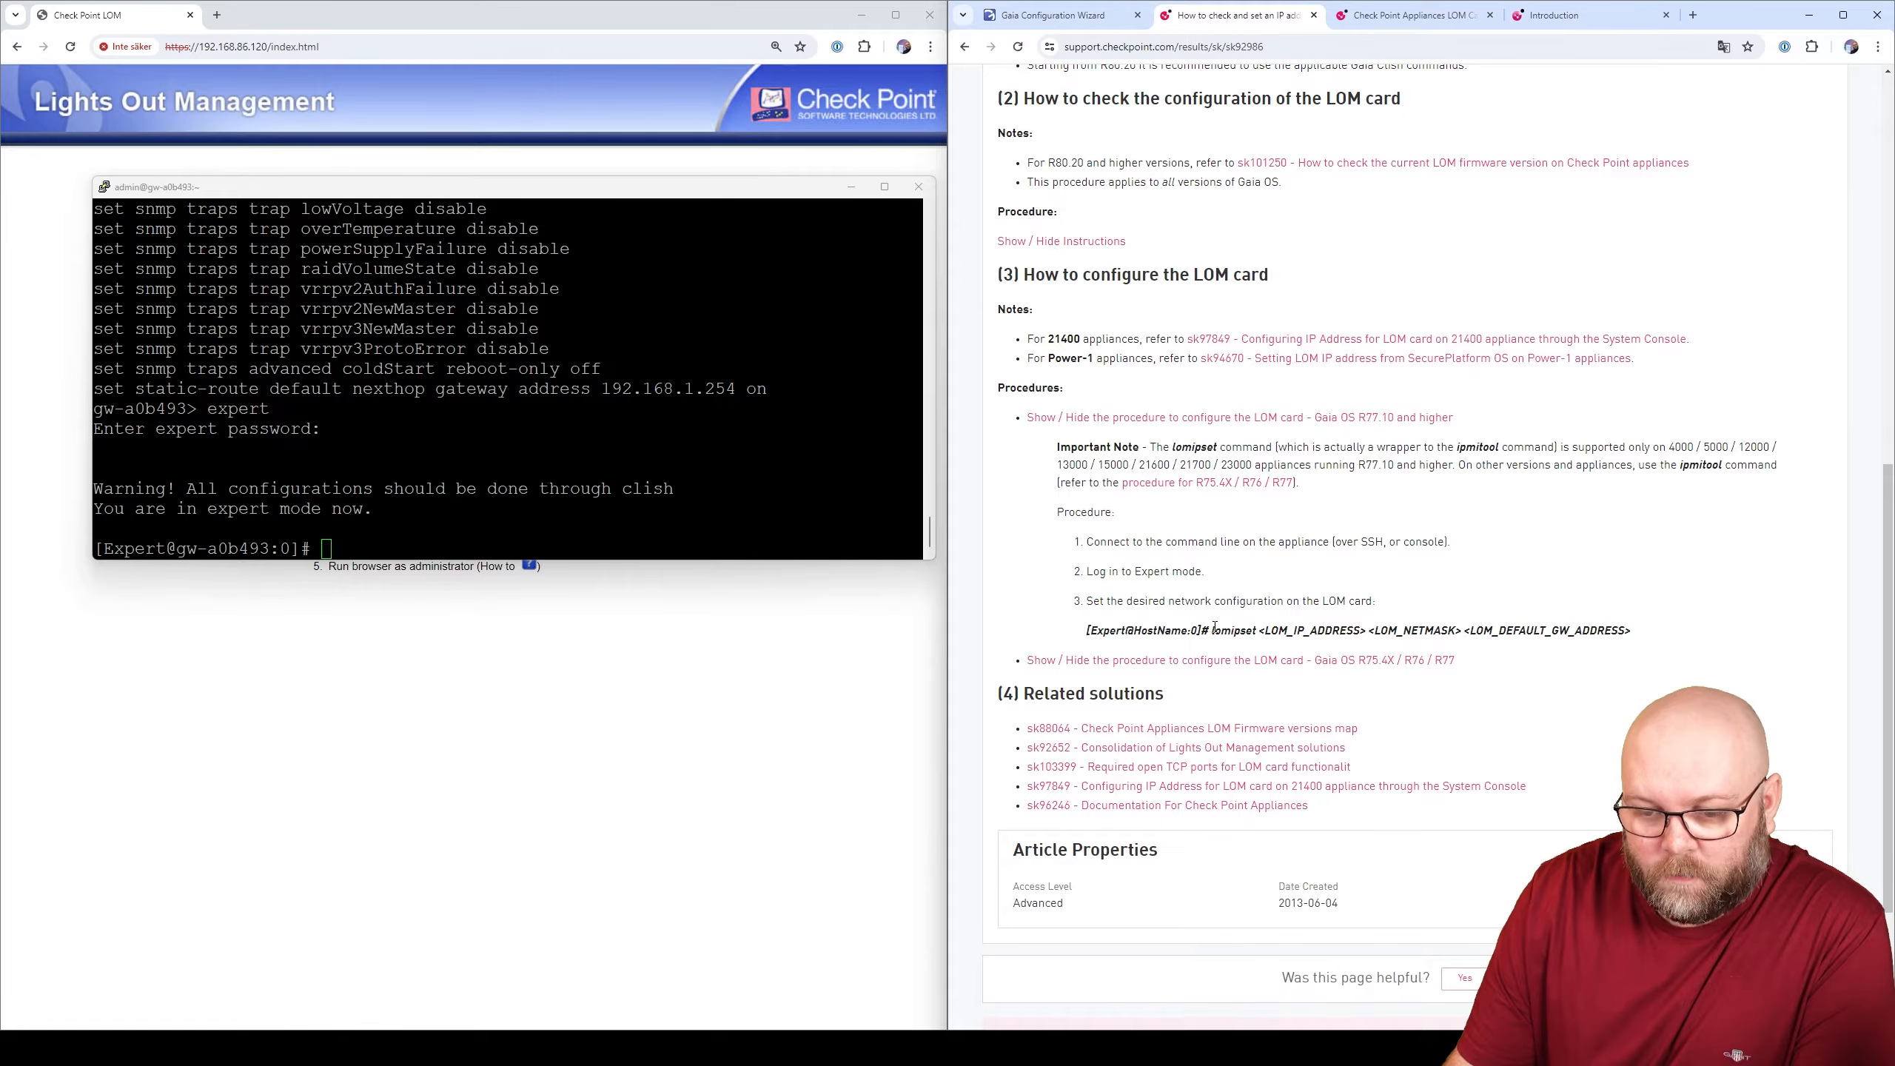
left_click_drag(1214, 627, 1582, 631)
left_click(1656, 629)
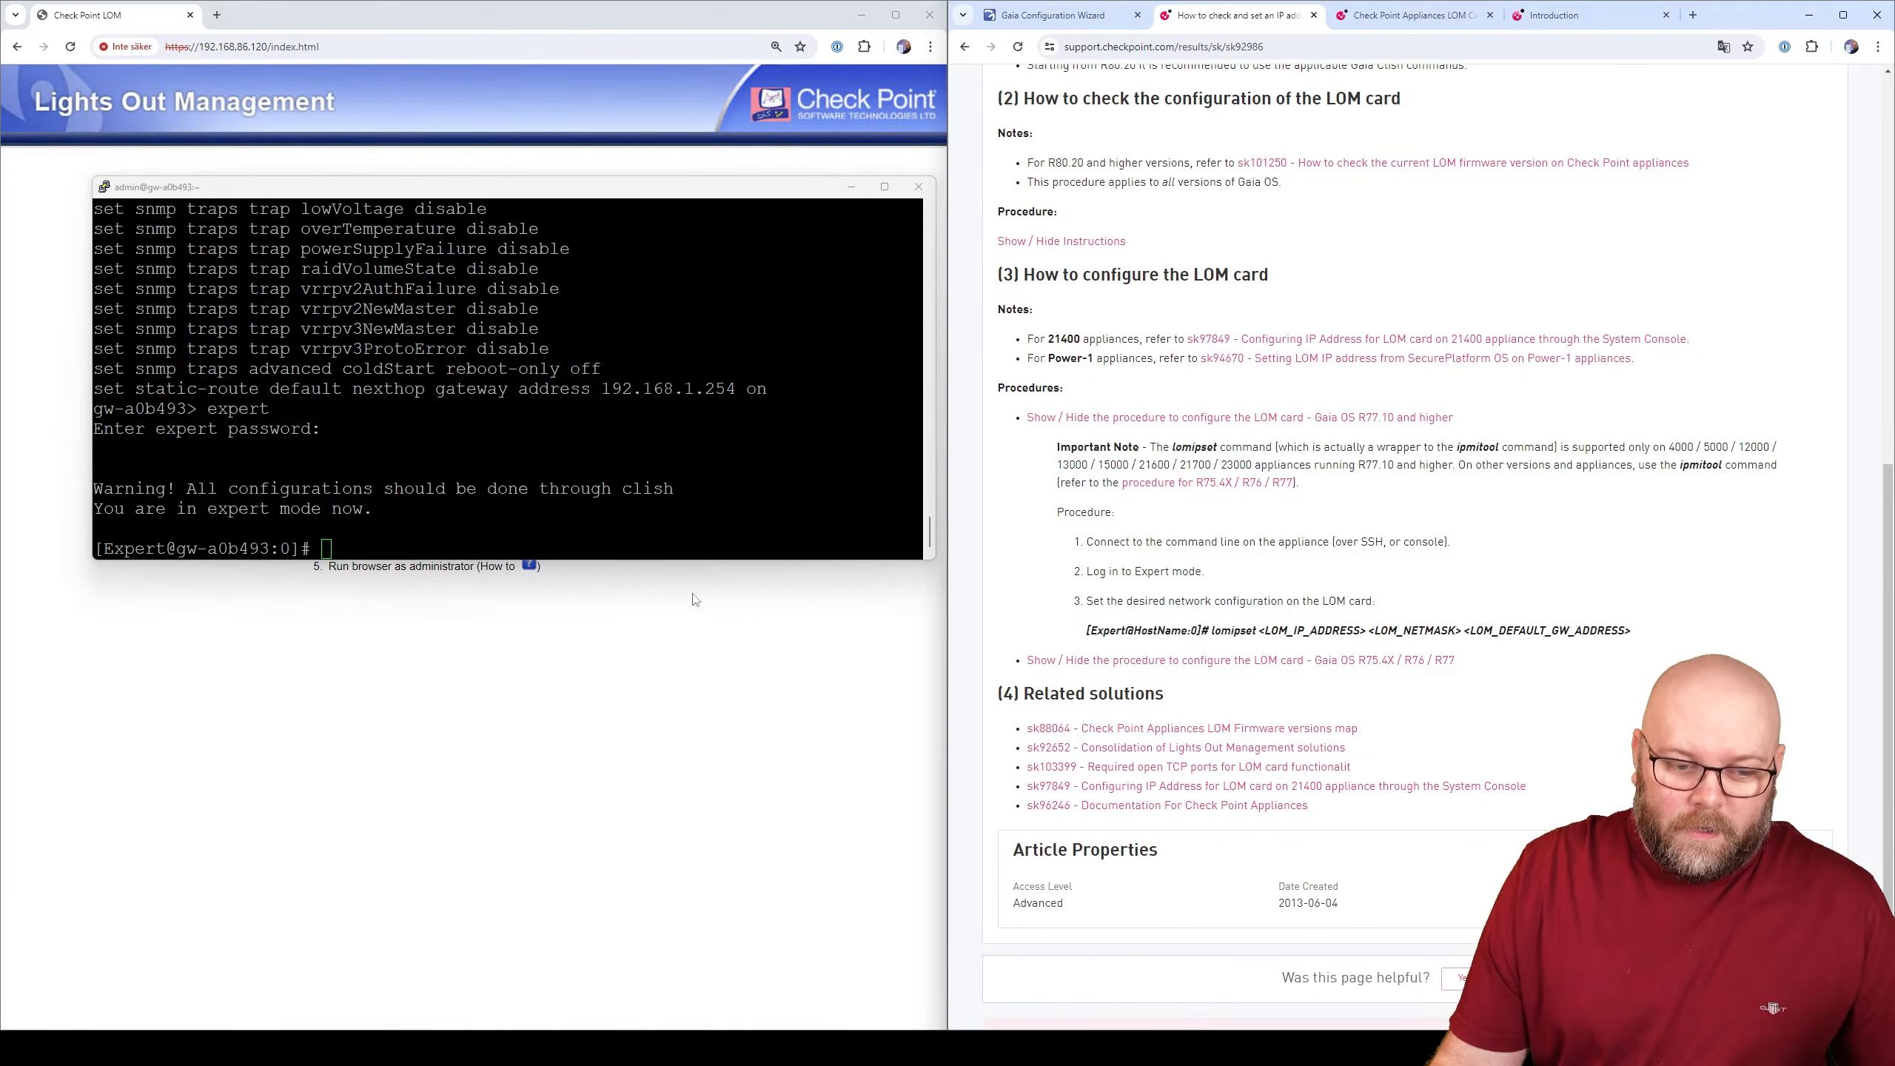
left_click(660, 537)
- Type lomipset 192.168.86.120 255.255.255.0 192.168.86.1 at the expert prompt, not yet run
type("lomipset ")
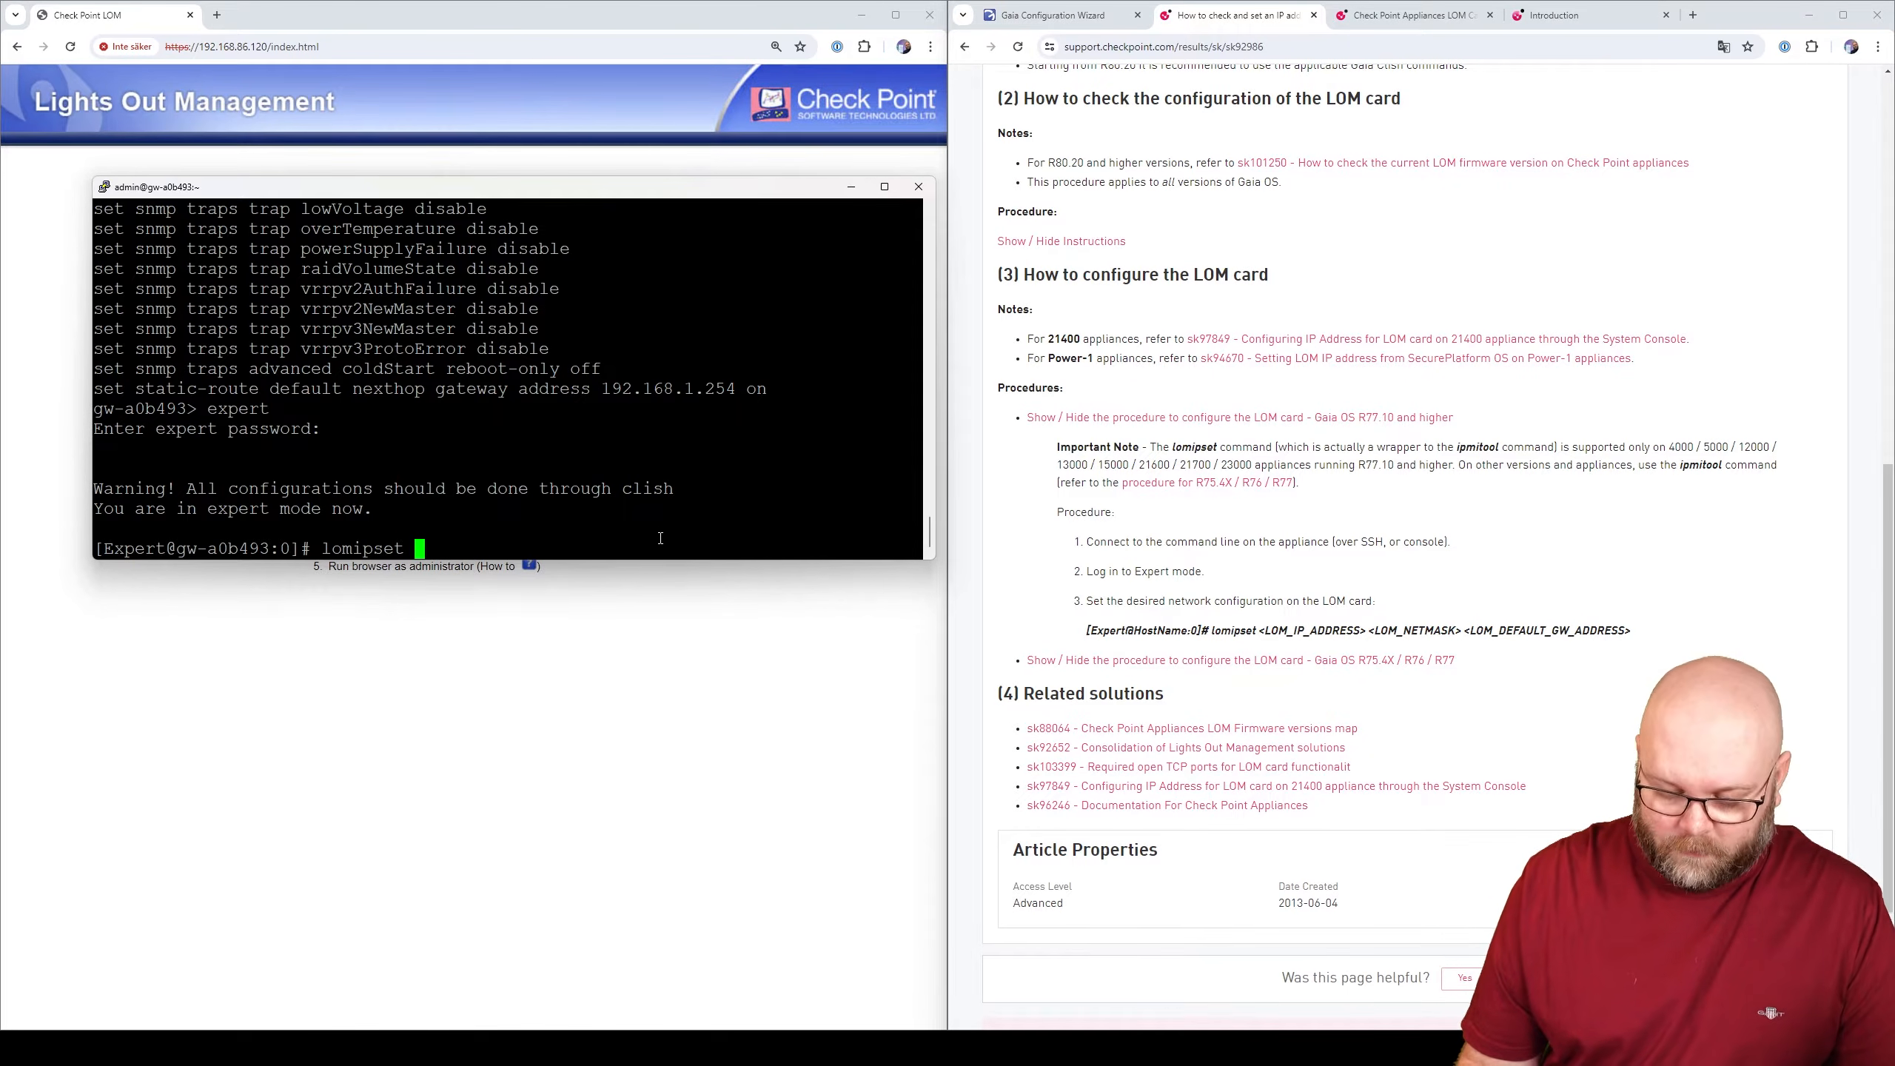
type("192.168.")
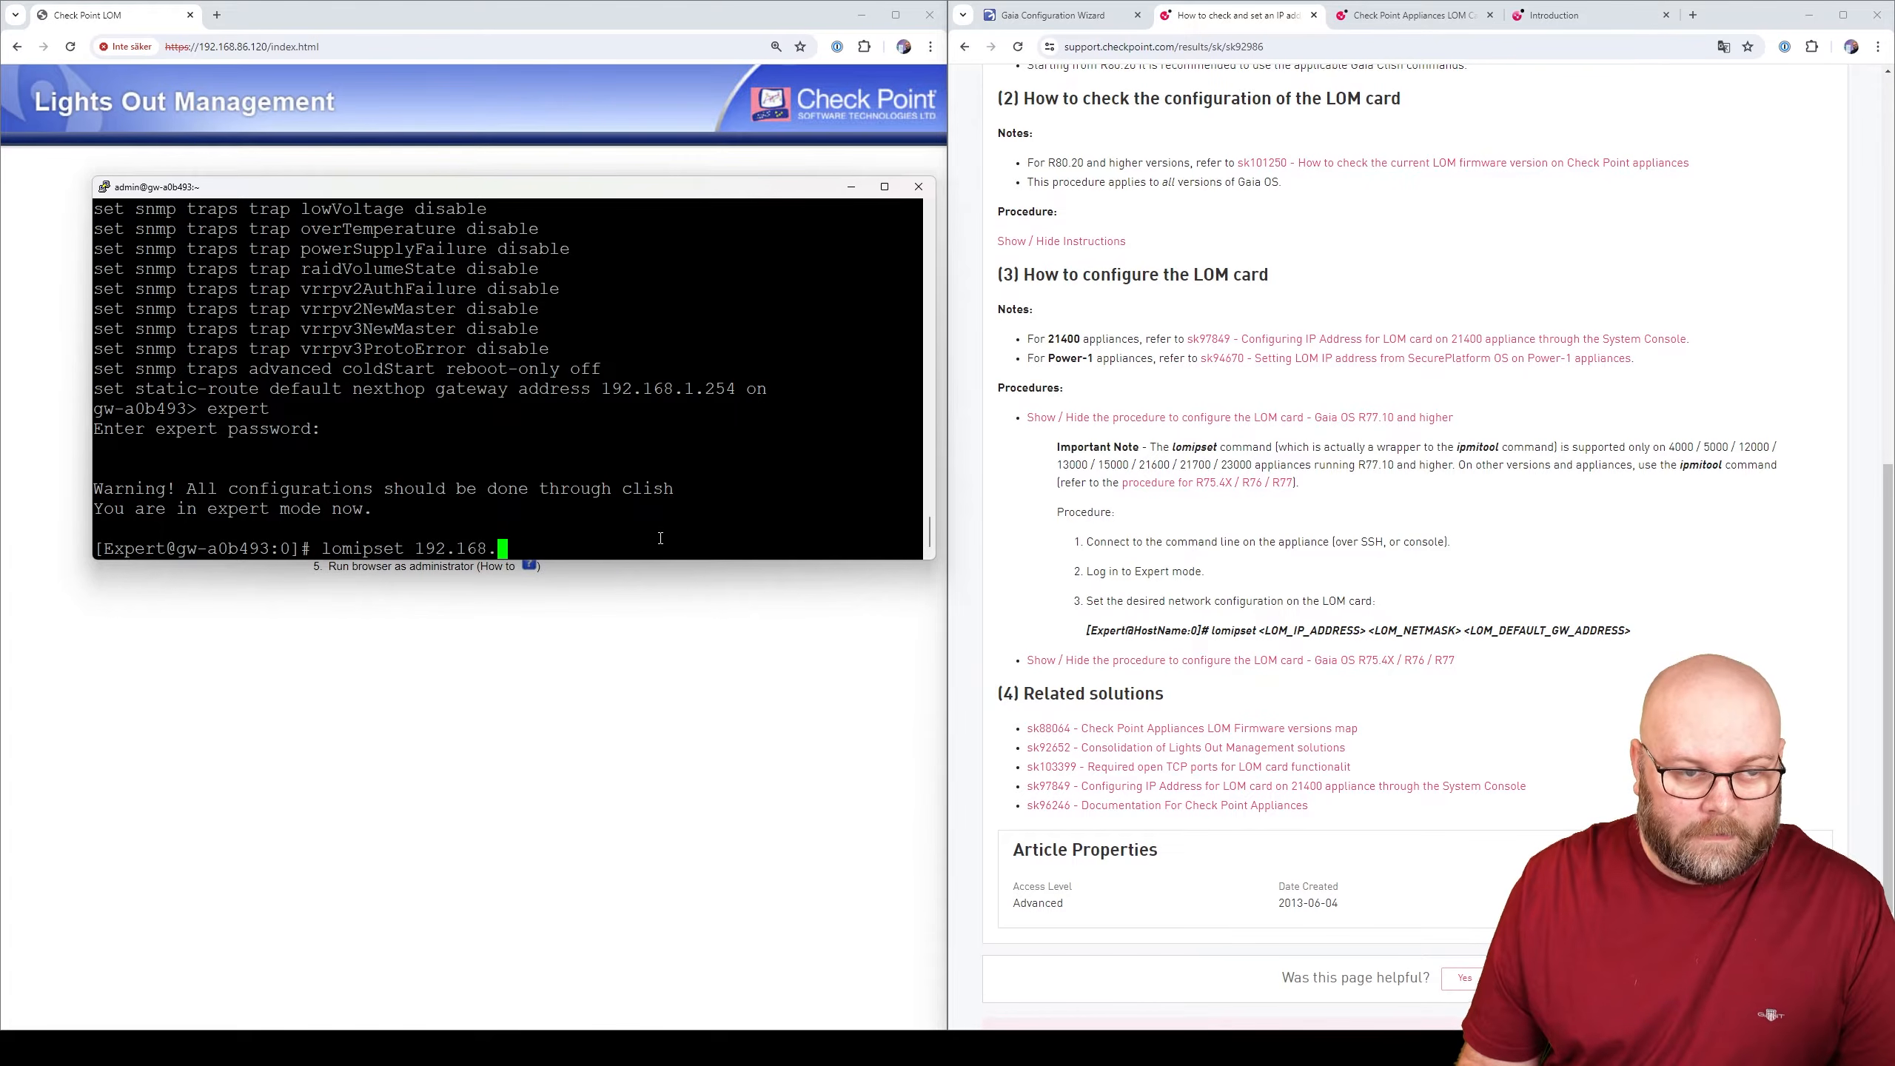
type("86.120 ")
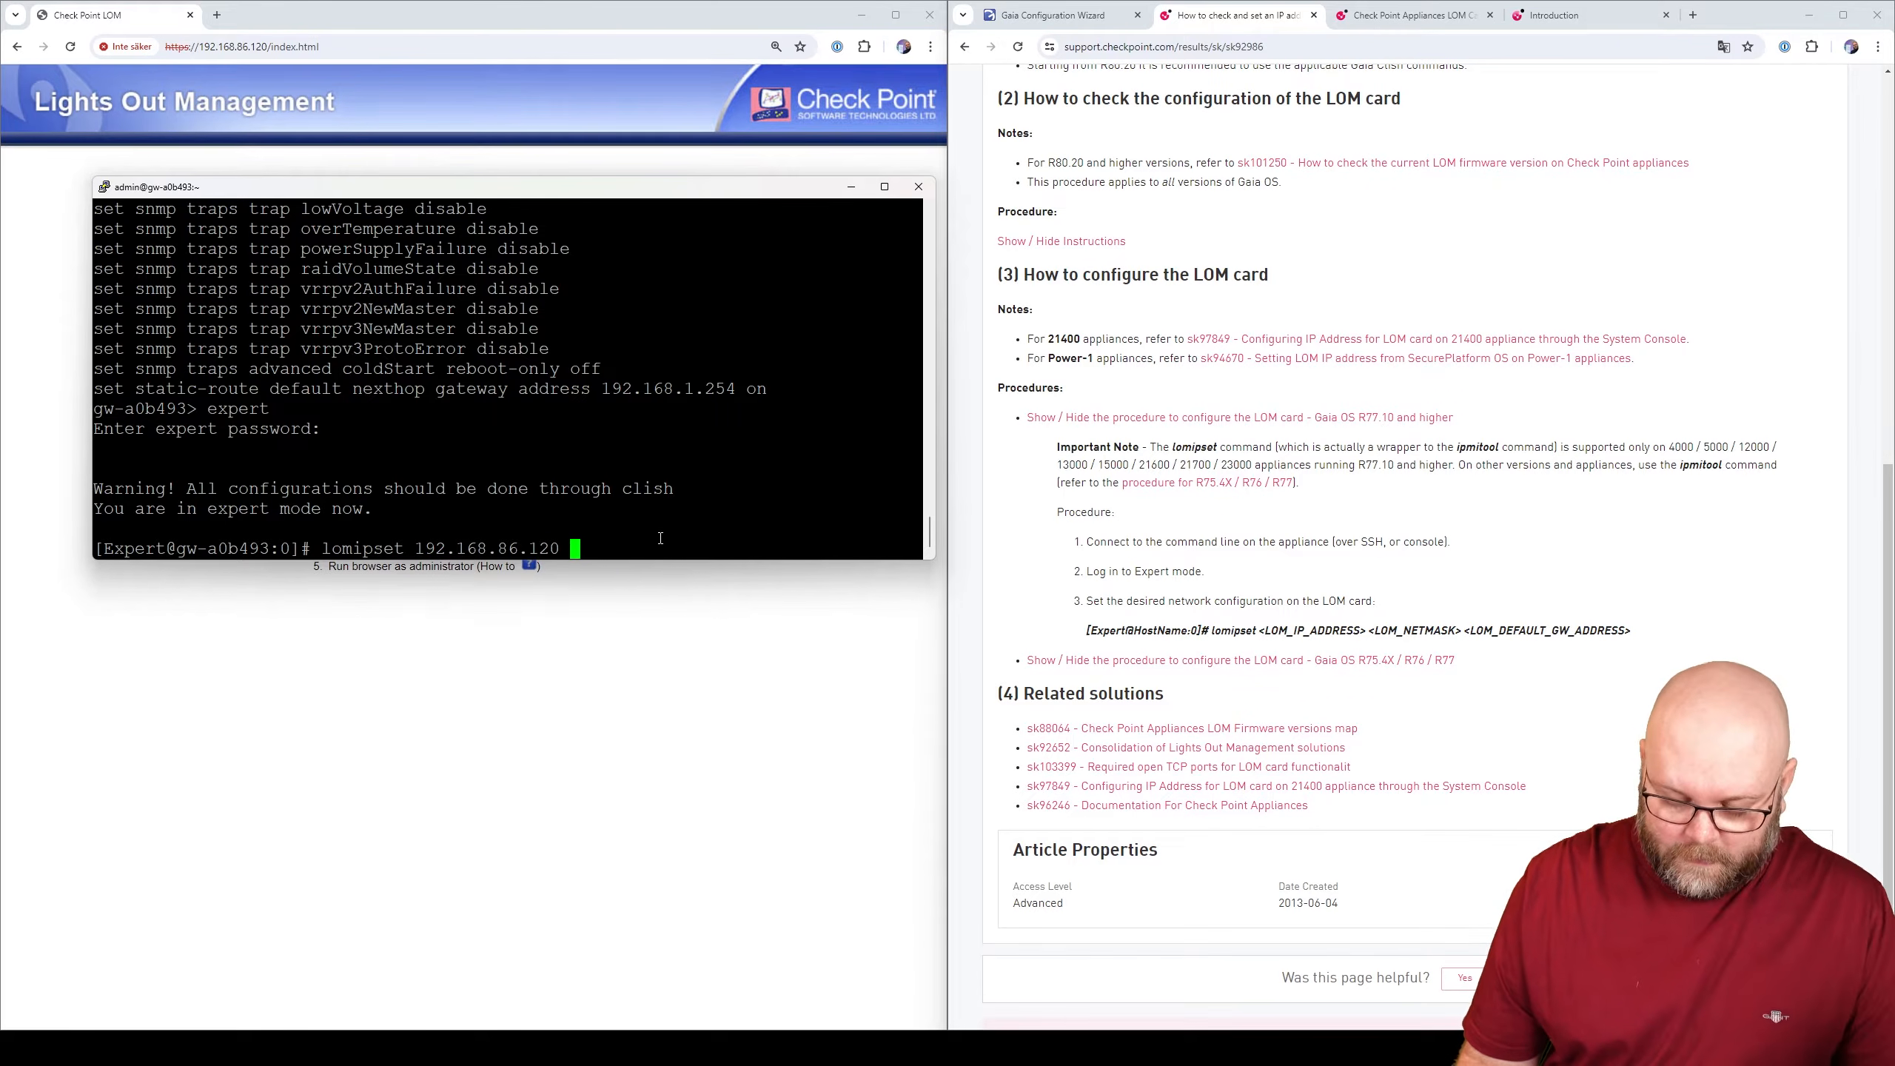
type("255.255.255.")
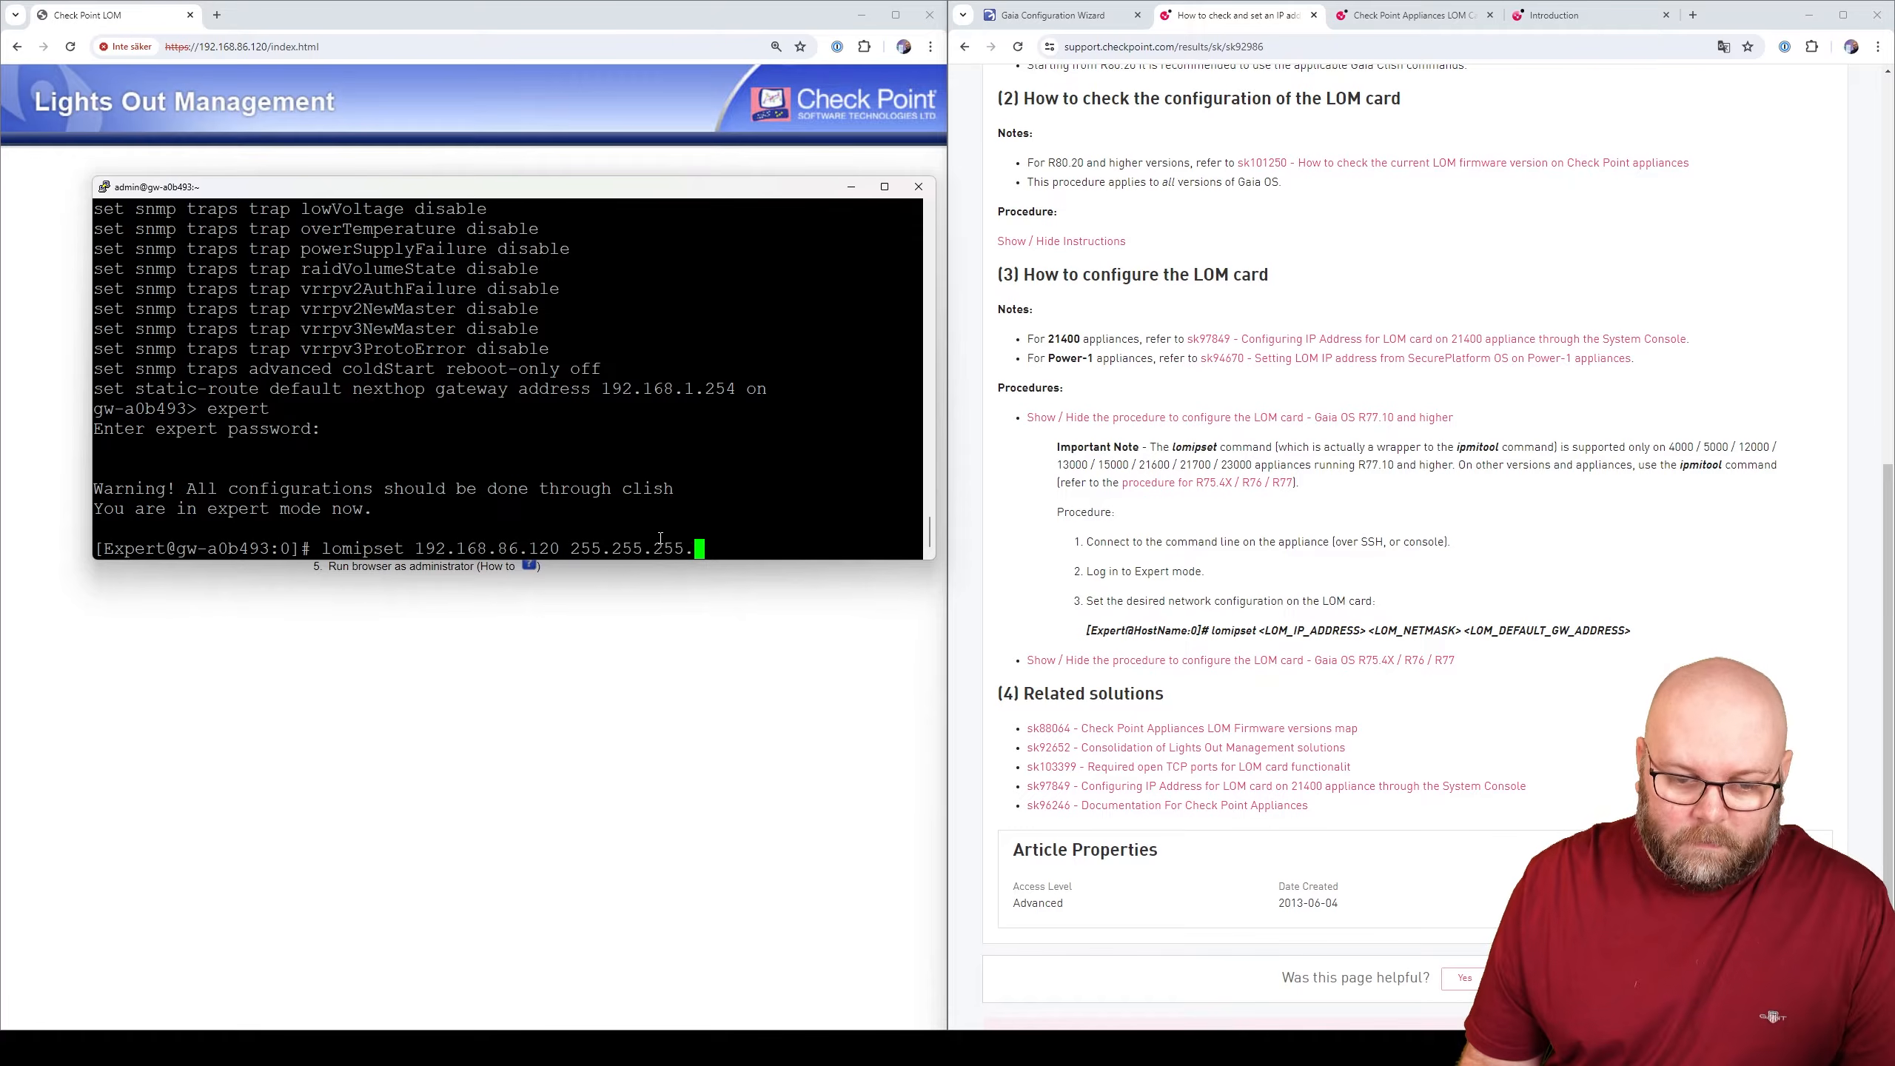
type("0 192")
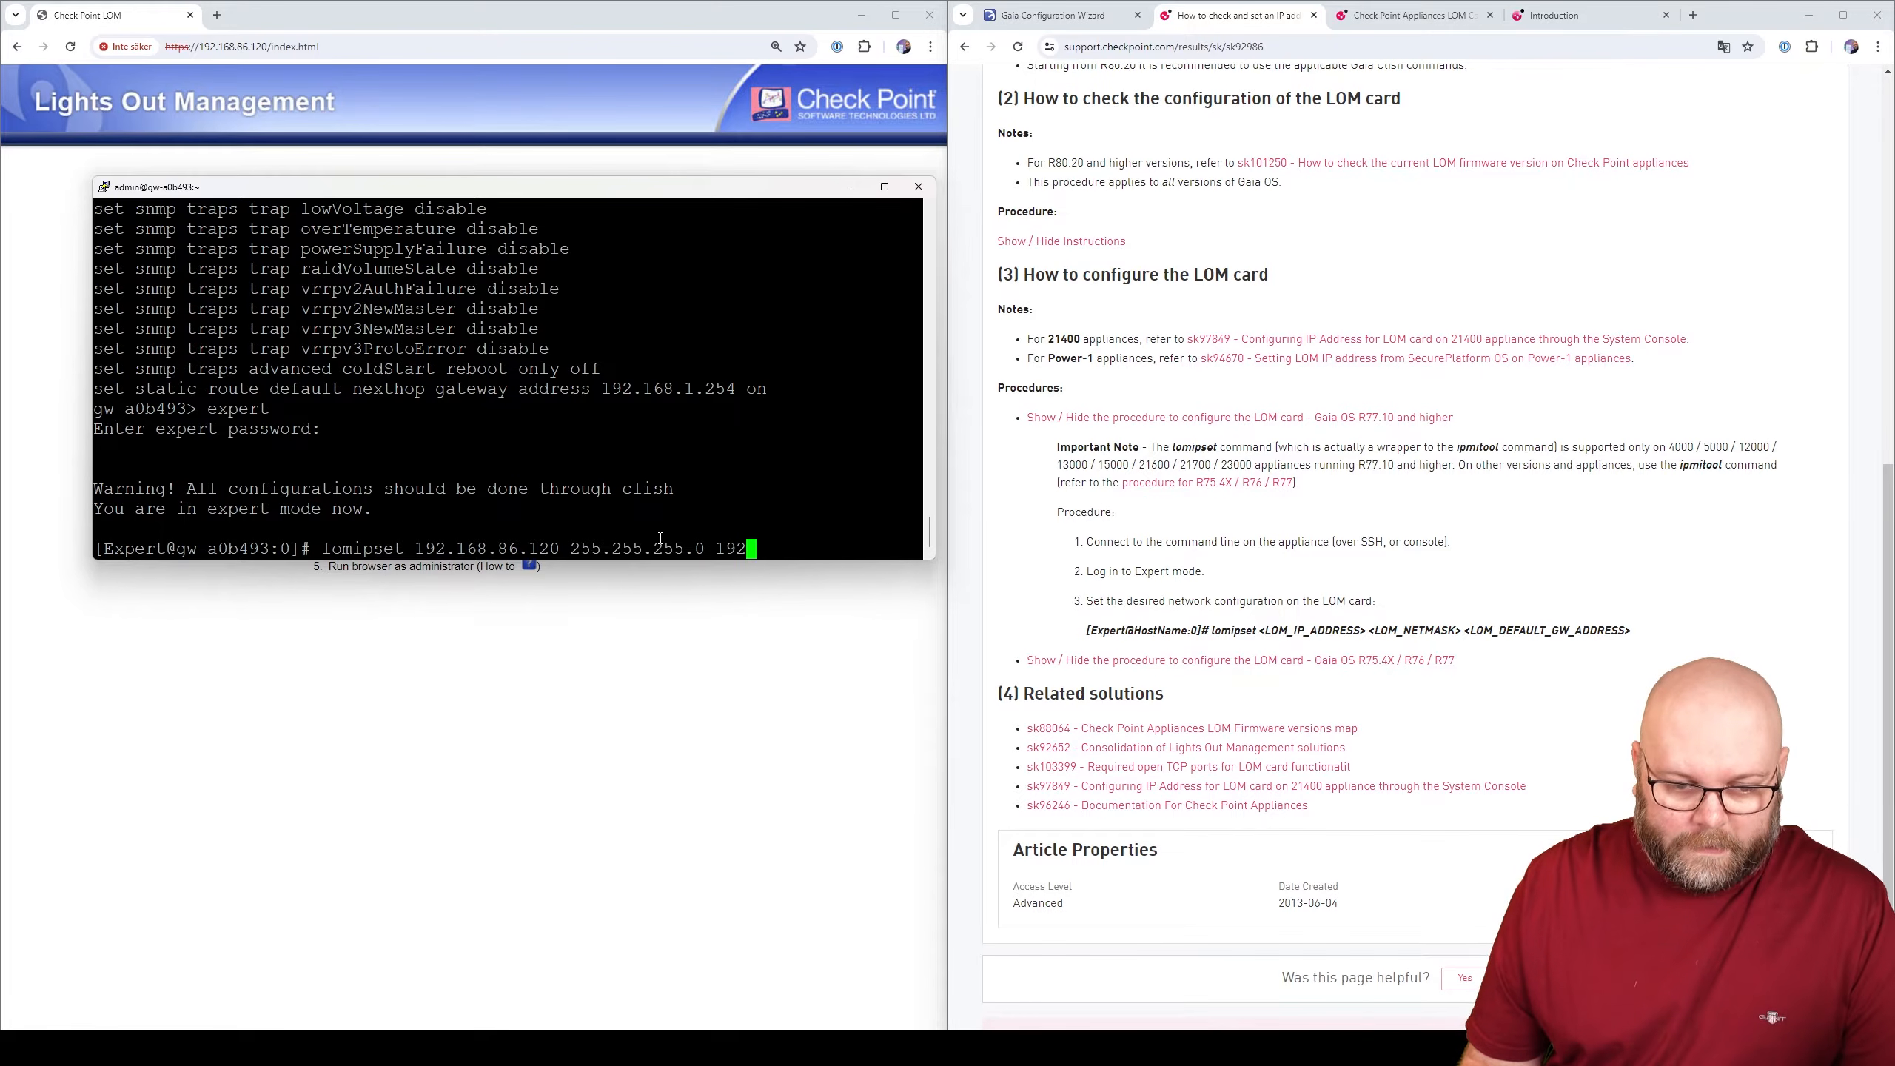
type(".168.86.")
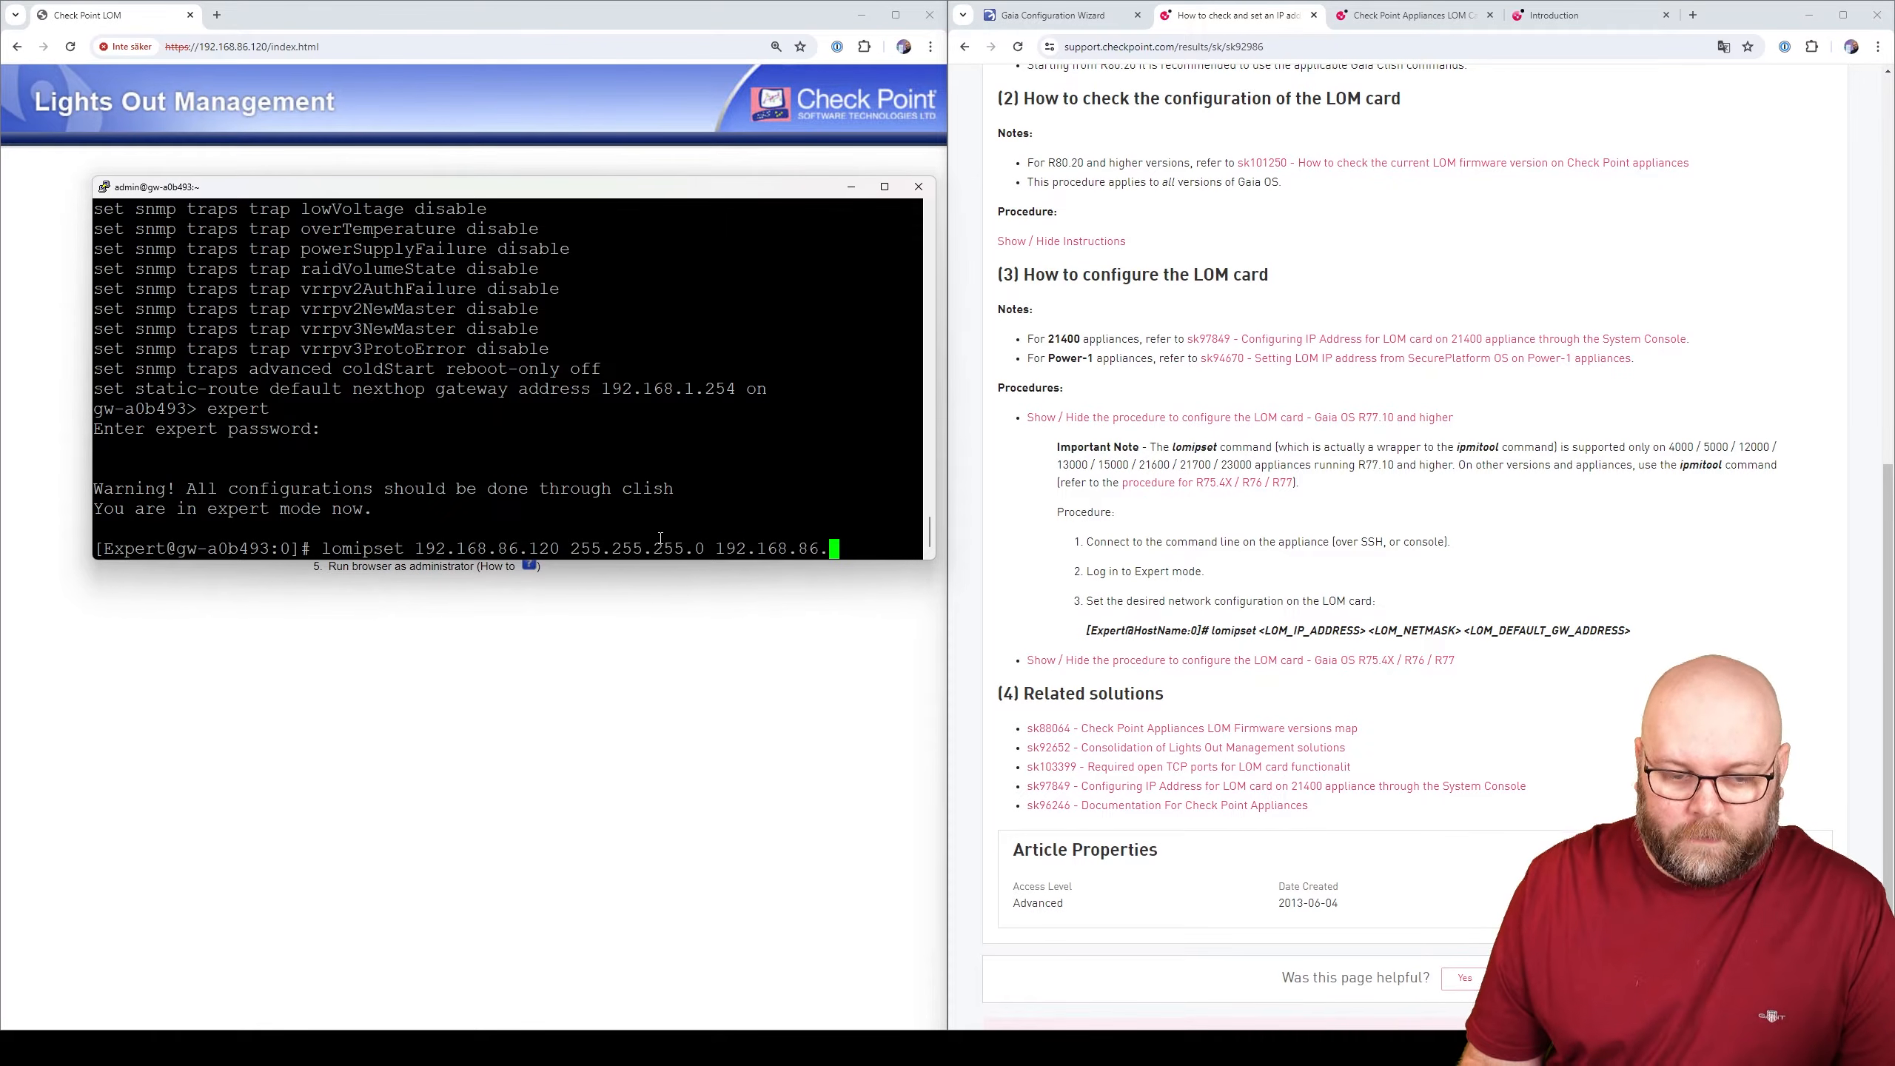
type("1")
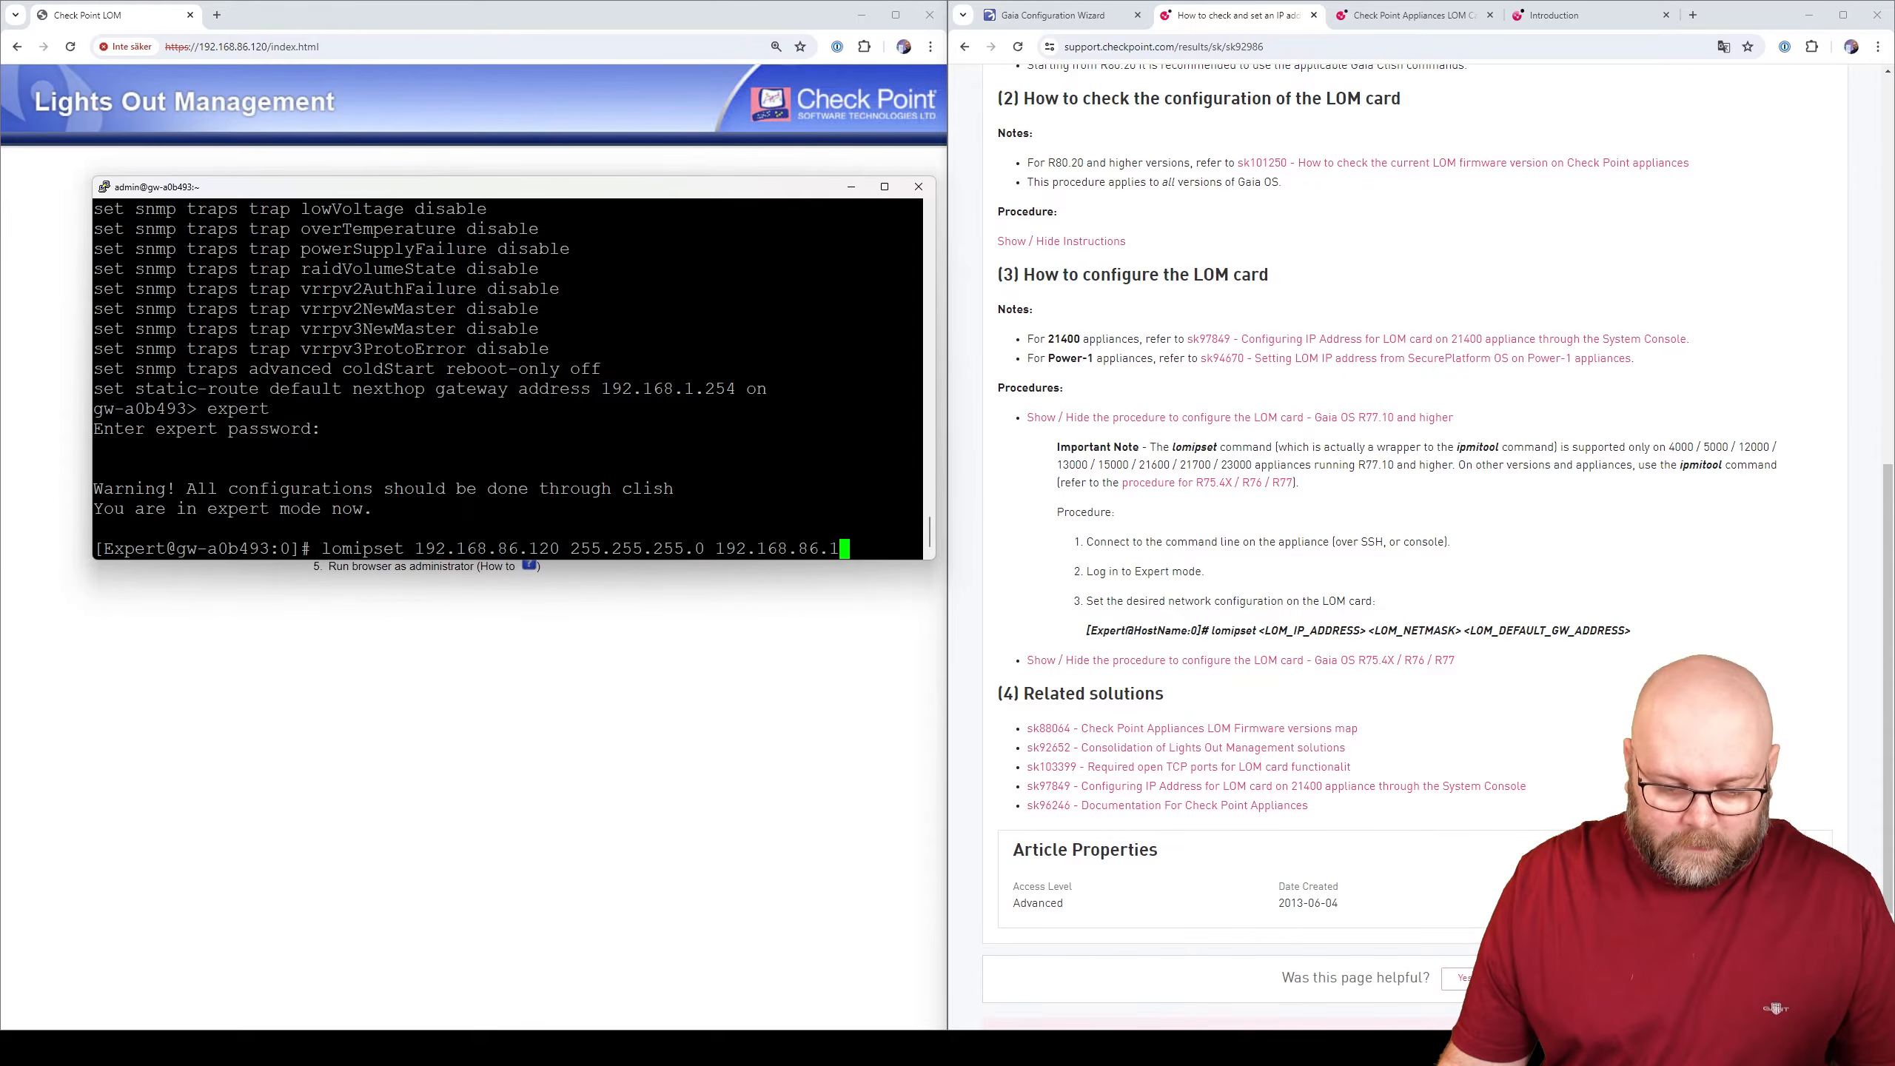
key("super")
- Start a continuous ping to 192.168.86.120 in a Command Prompt beside PuTTY
type("cmd")
key("Return")
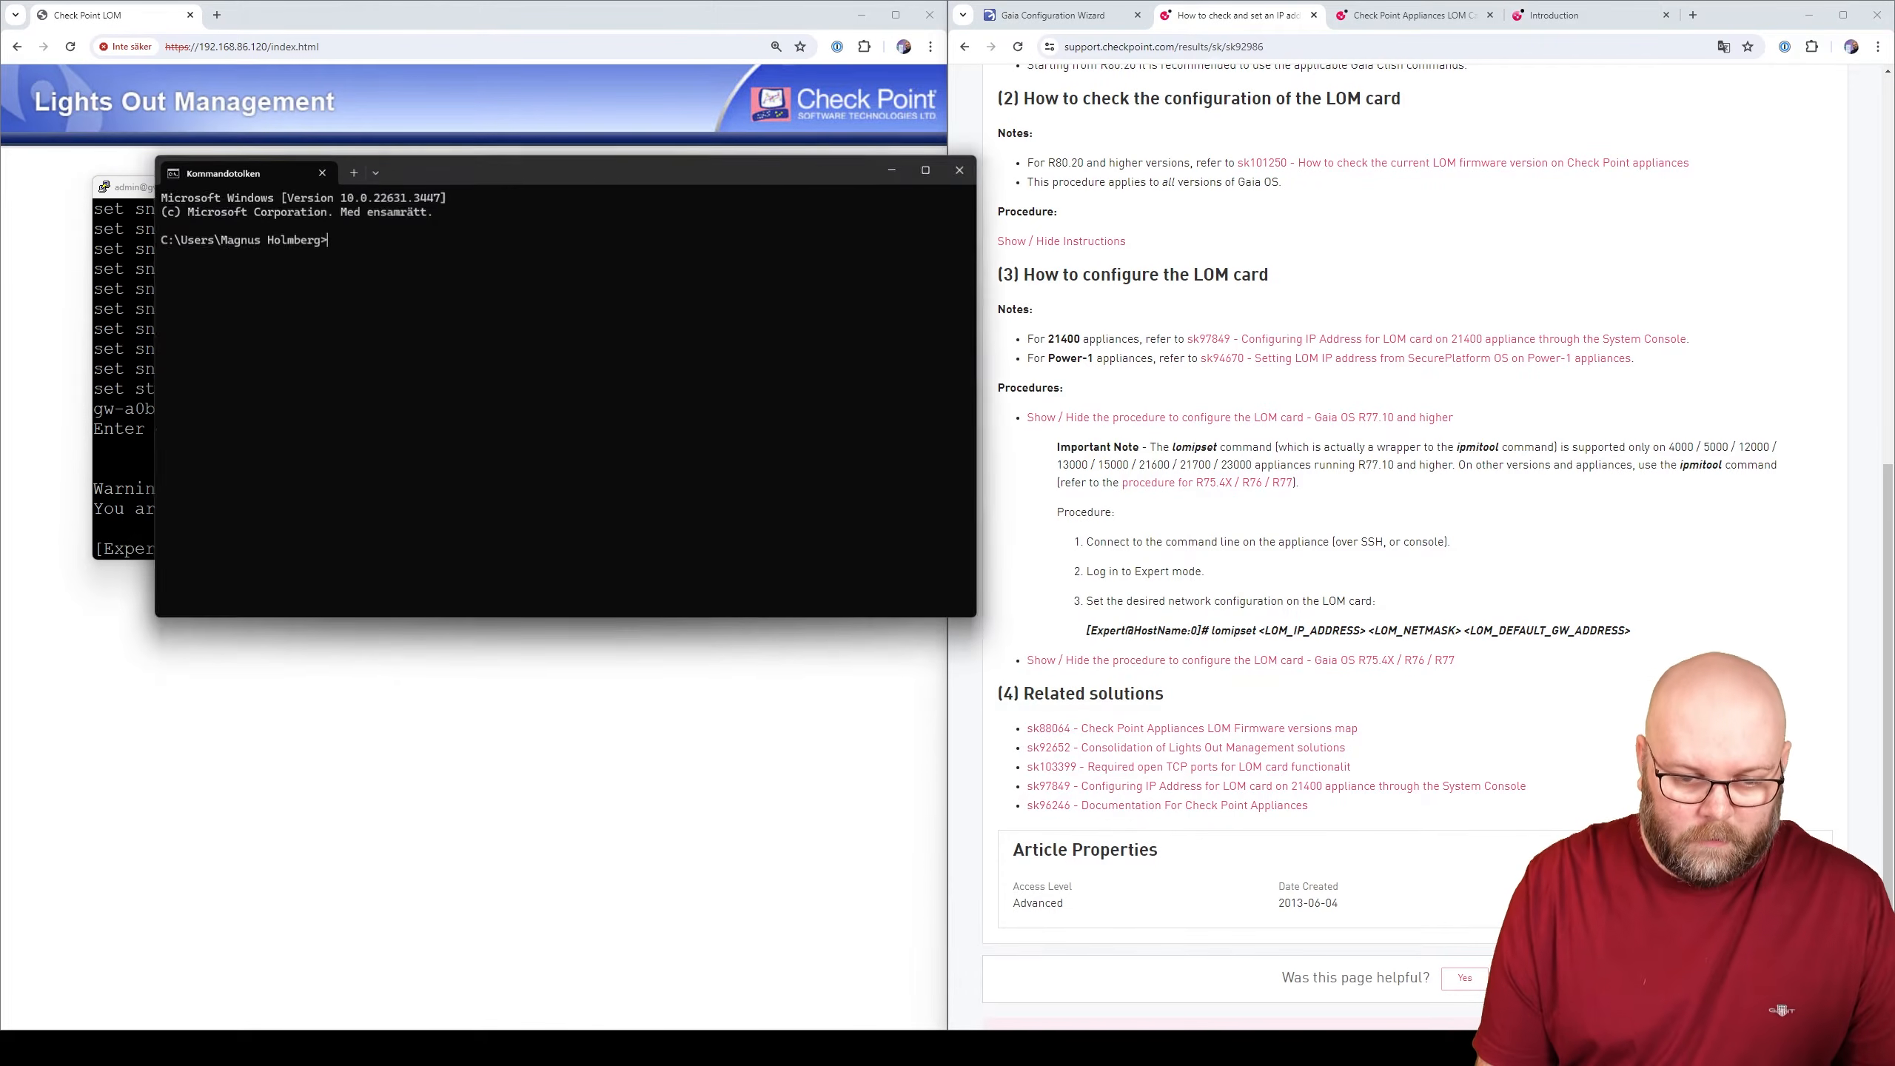
left_click_drag(690, 175, 1514, 211)
type("pin")
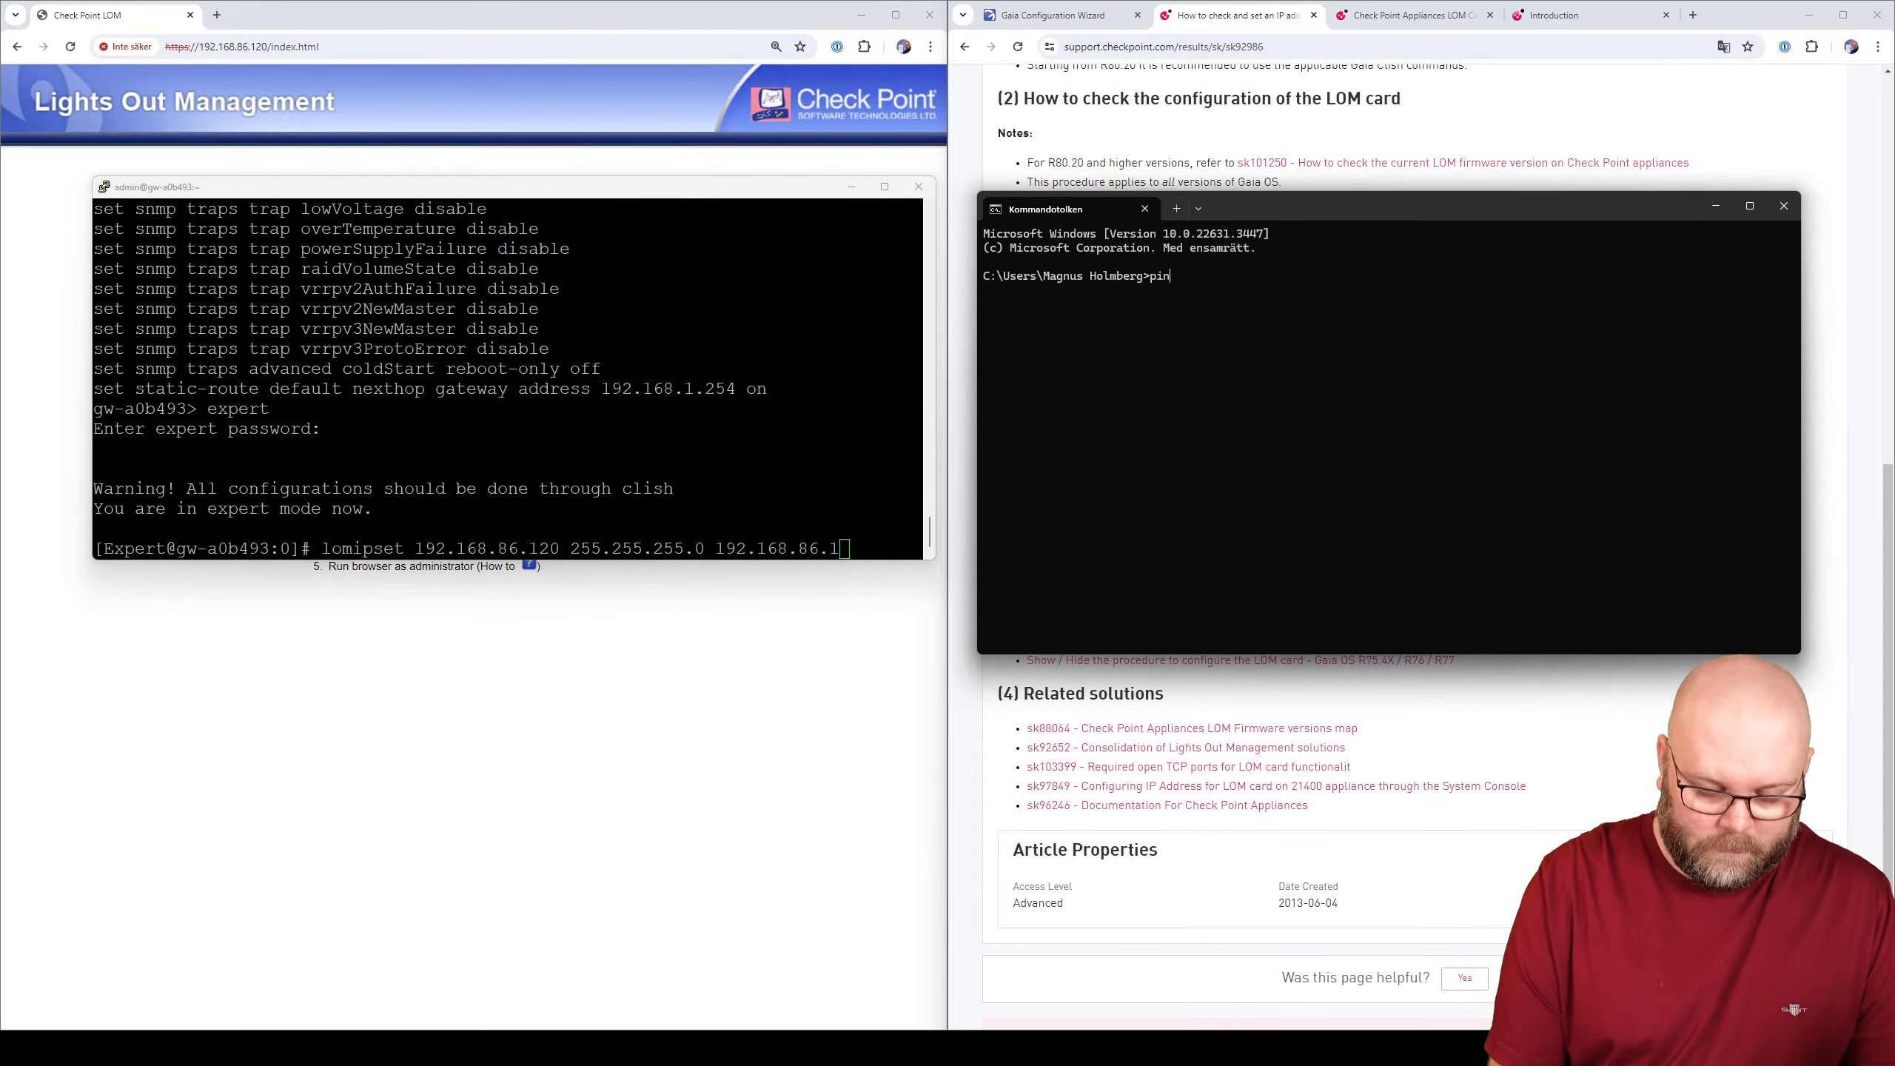
type("g 192.168.1")
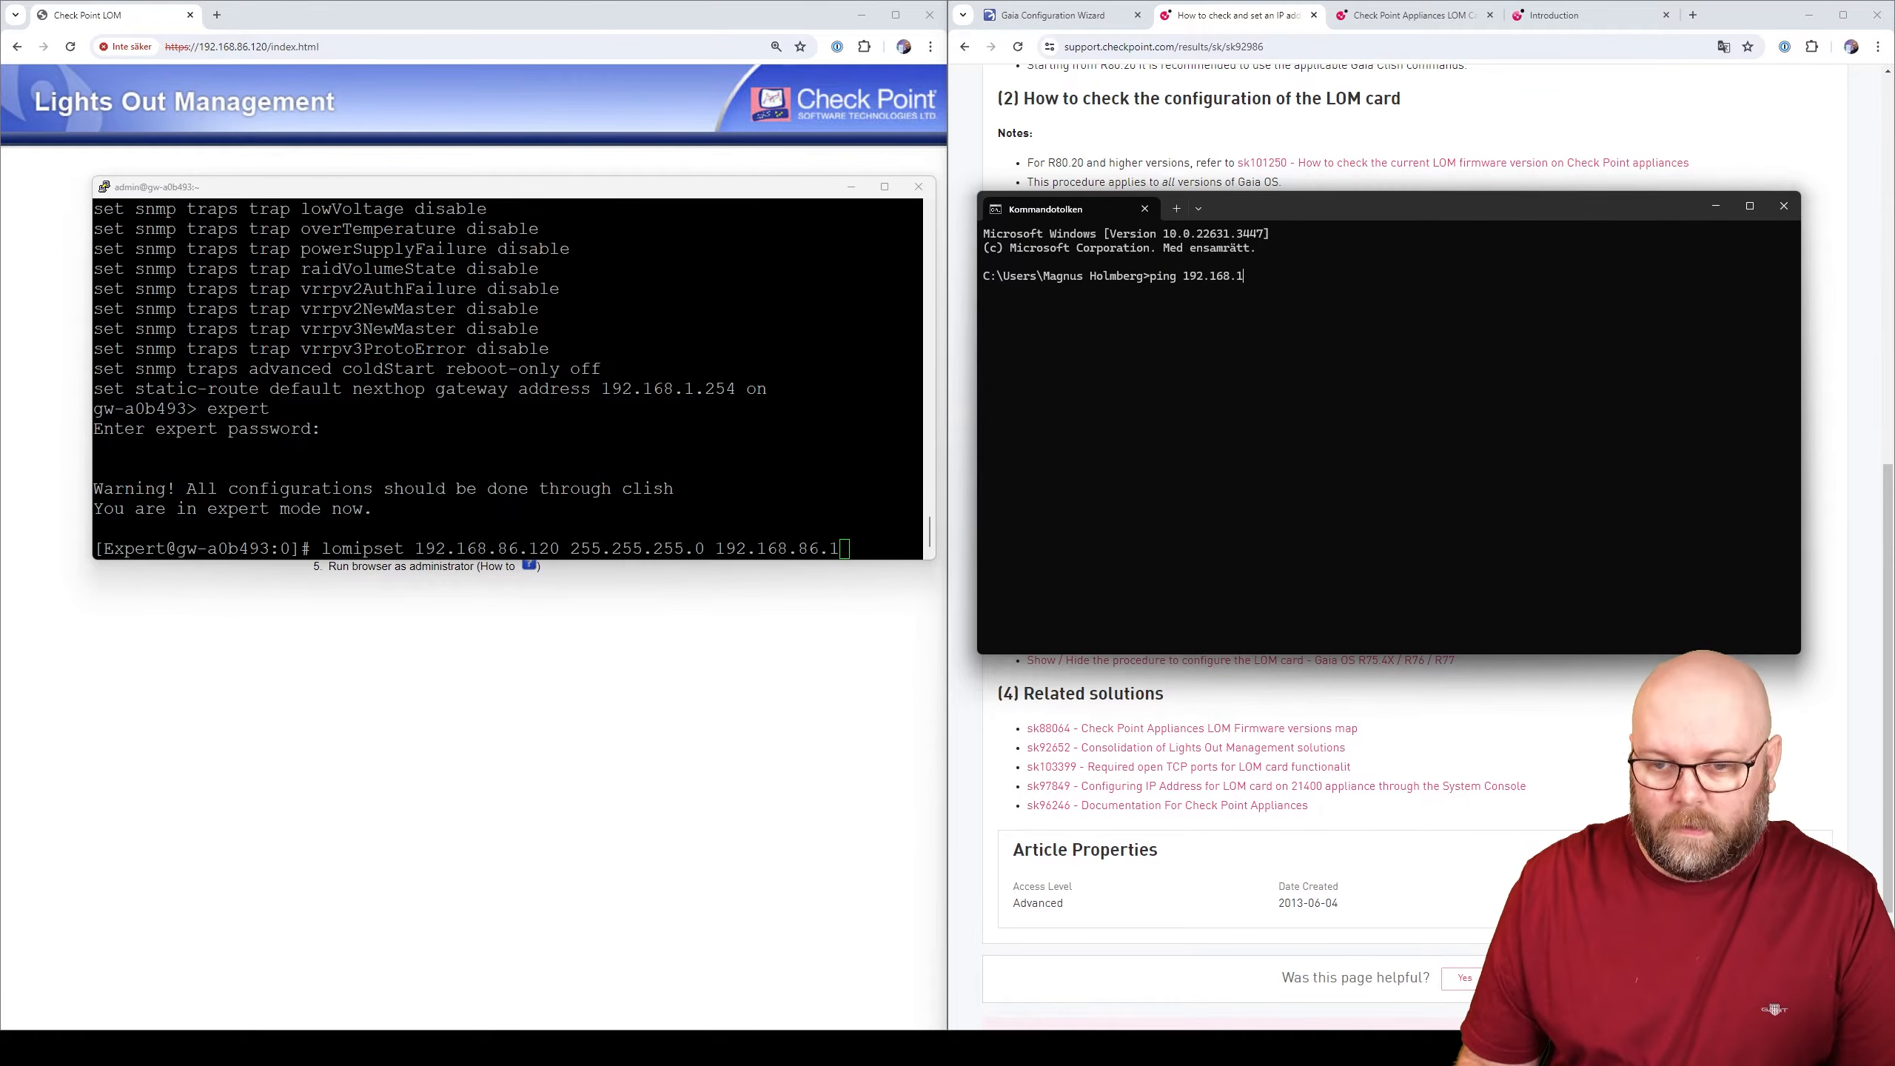
key("BackSpace")
type("86.120")
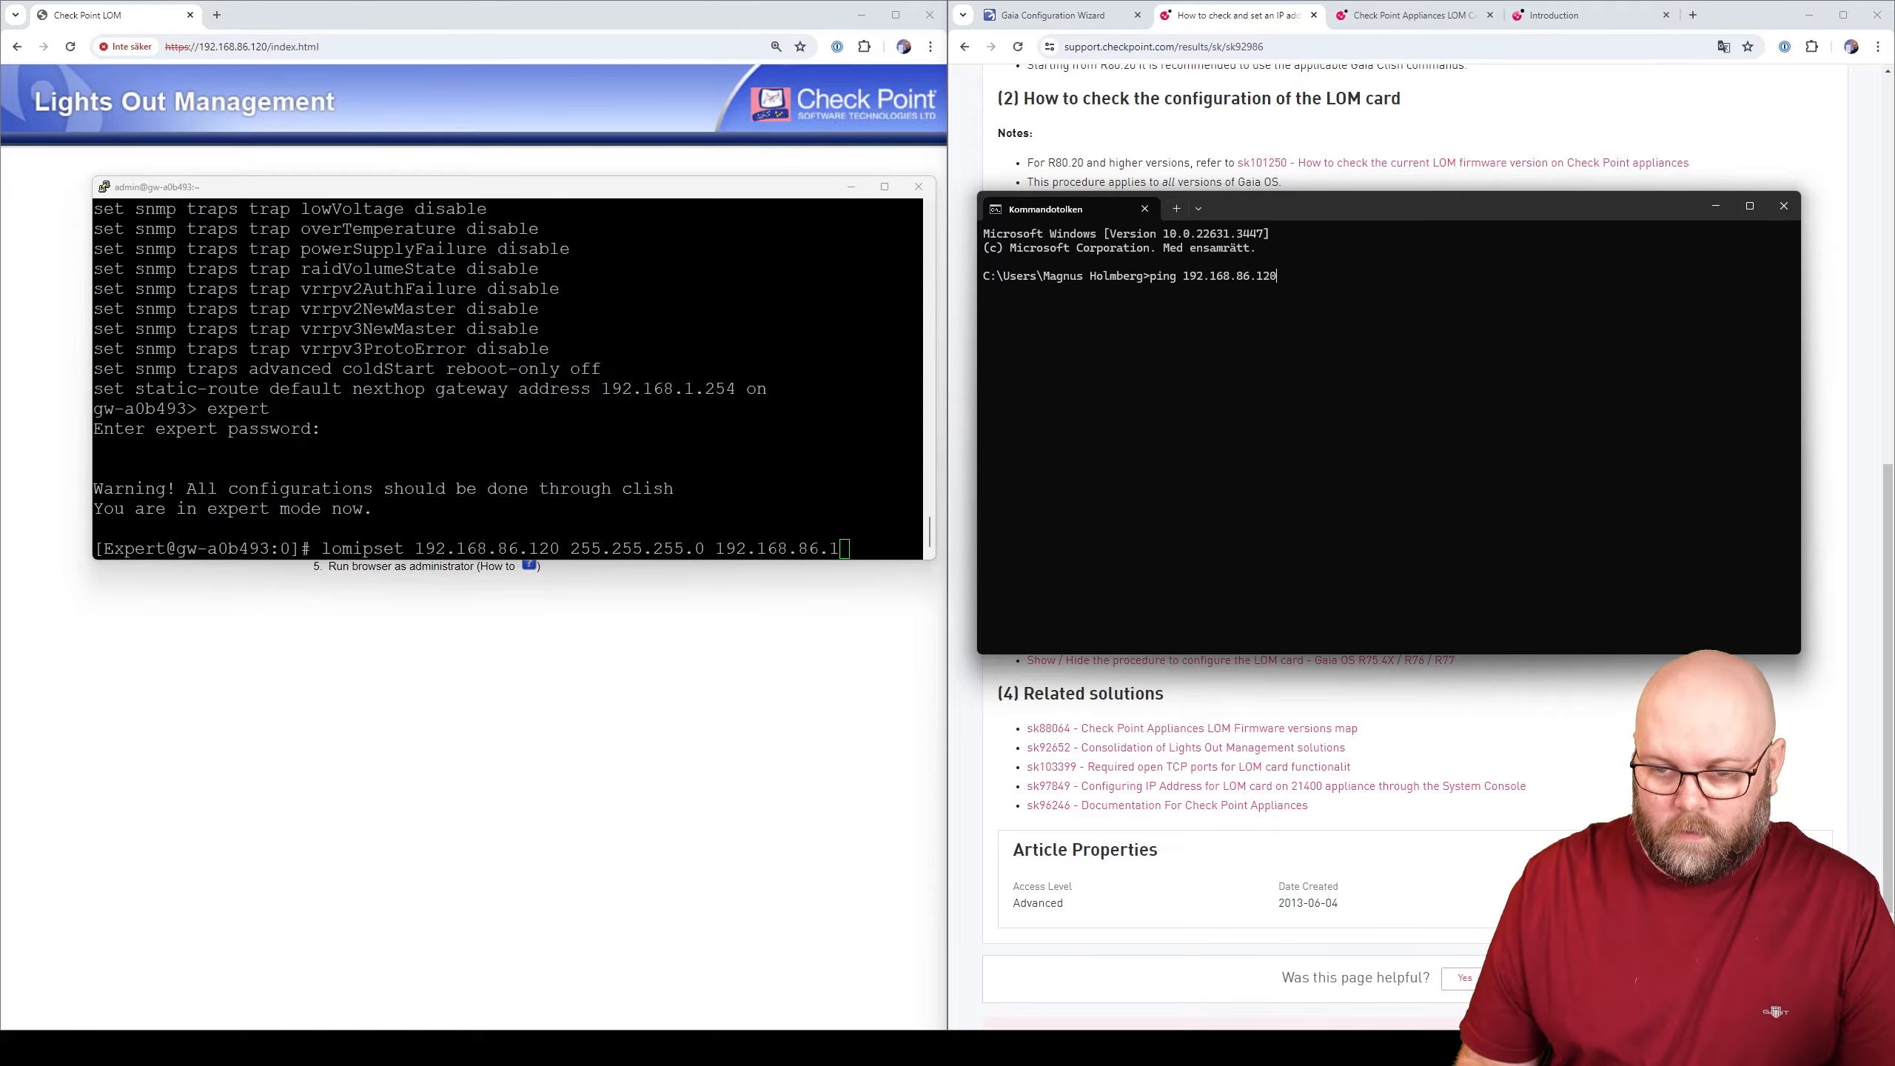
type(" -t")
key("Return")
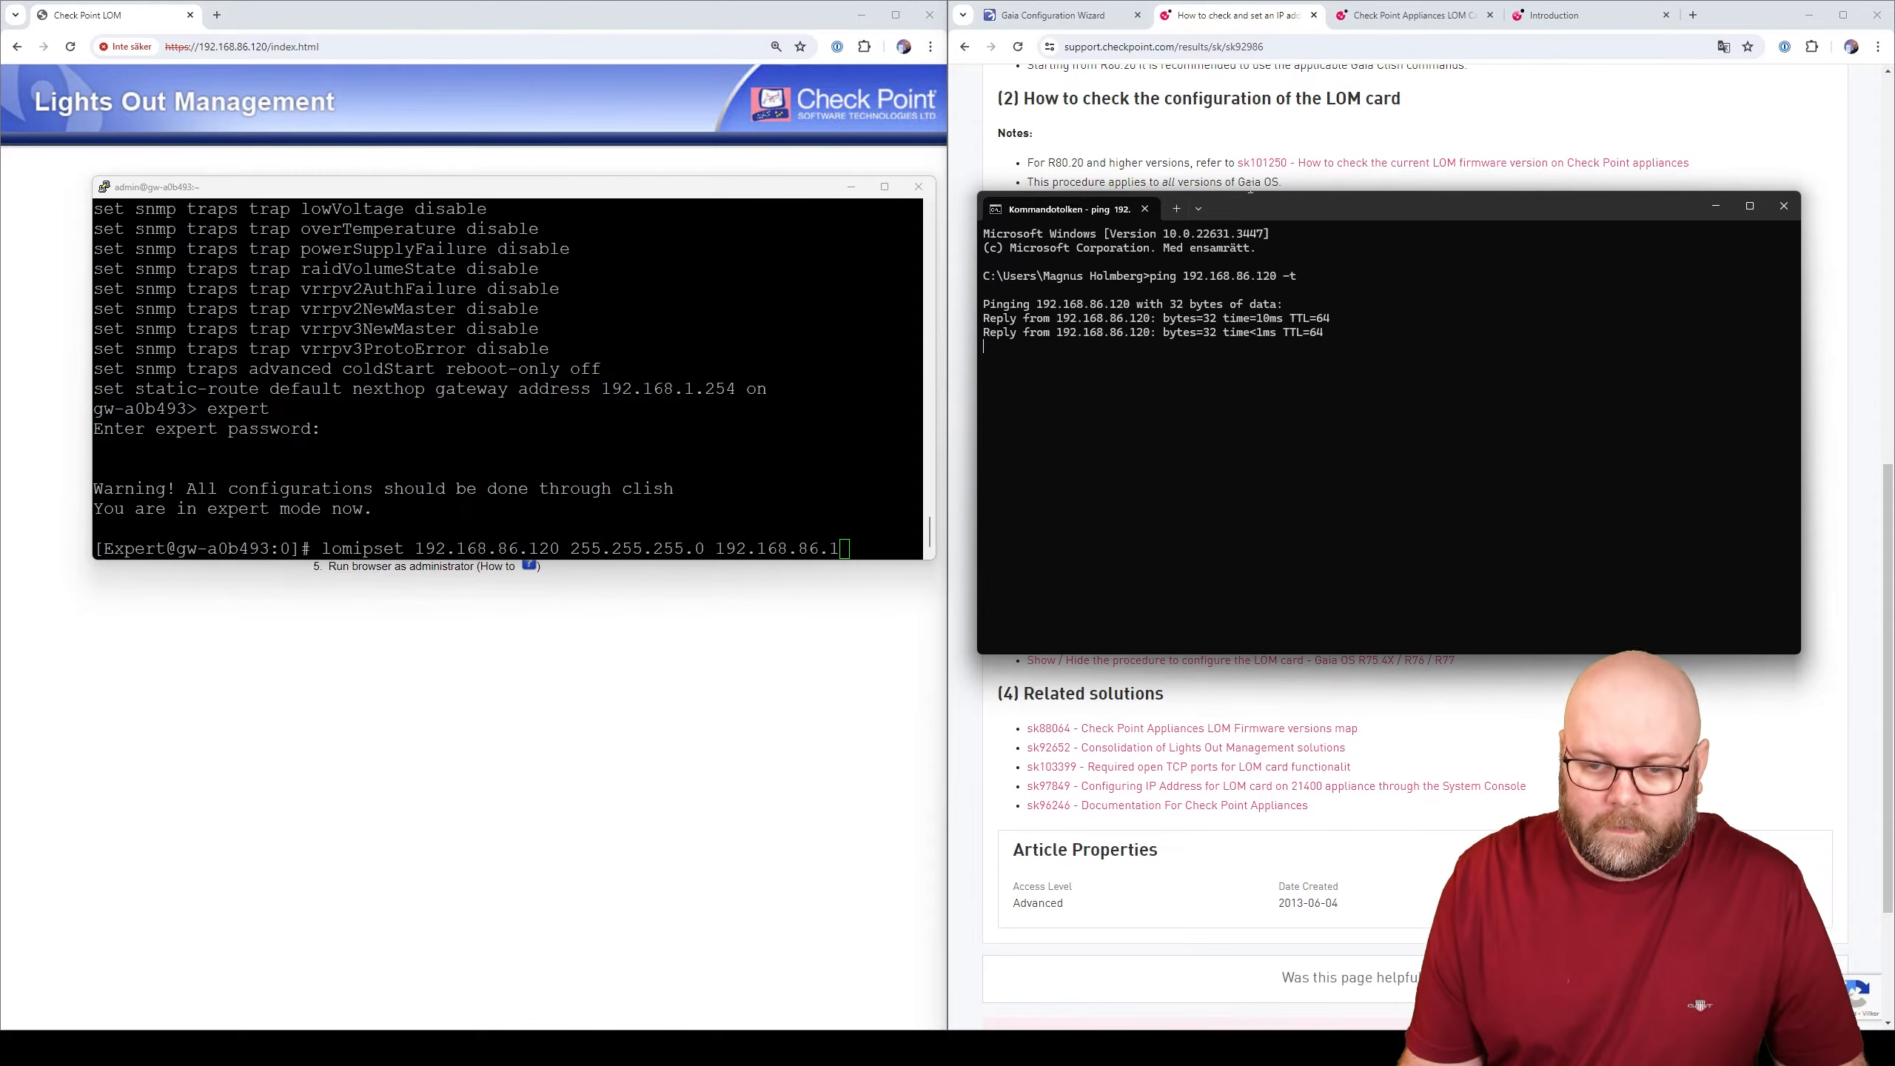
- Run the lomipset command in PuTTY and confirm the session still responds
left_click(886, 459)
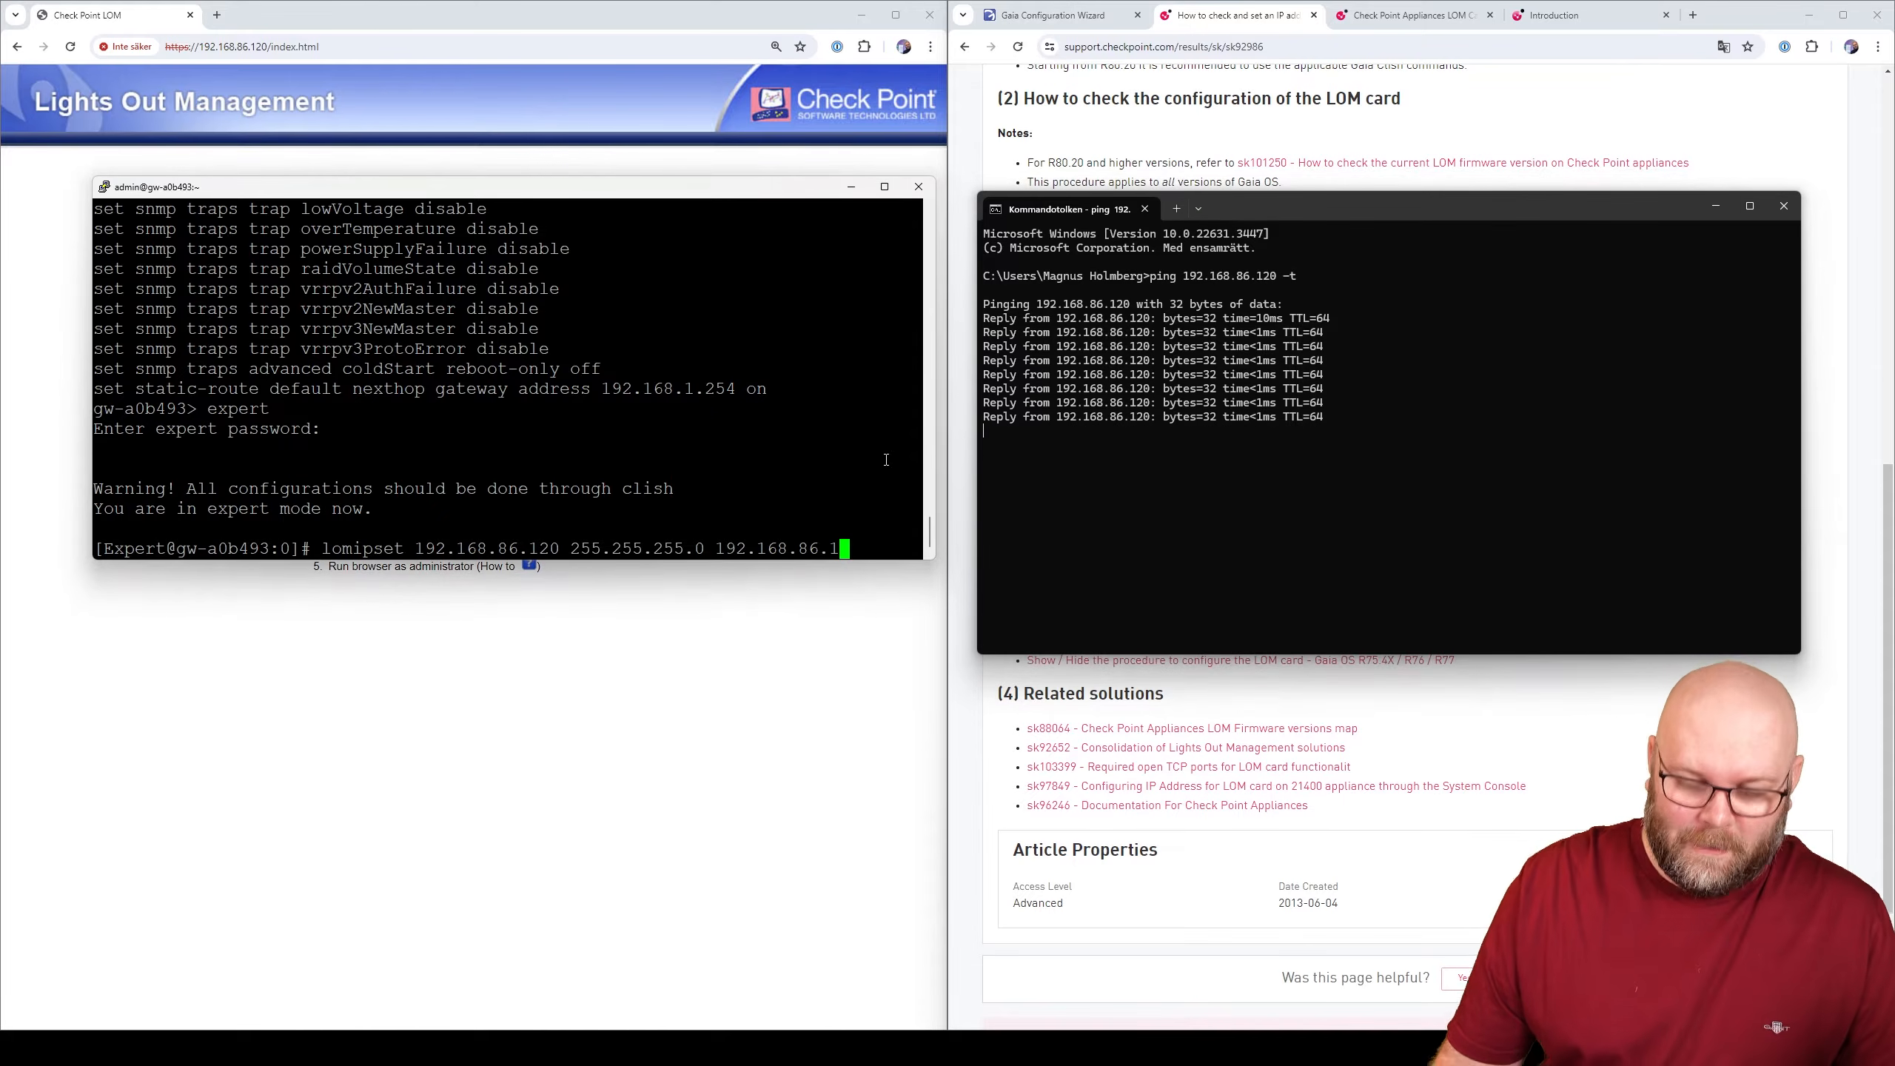
key("Return")
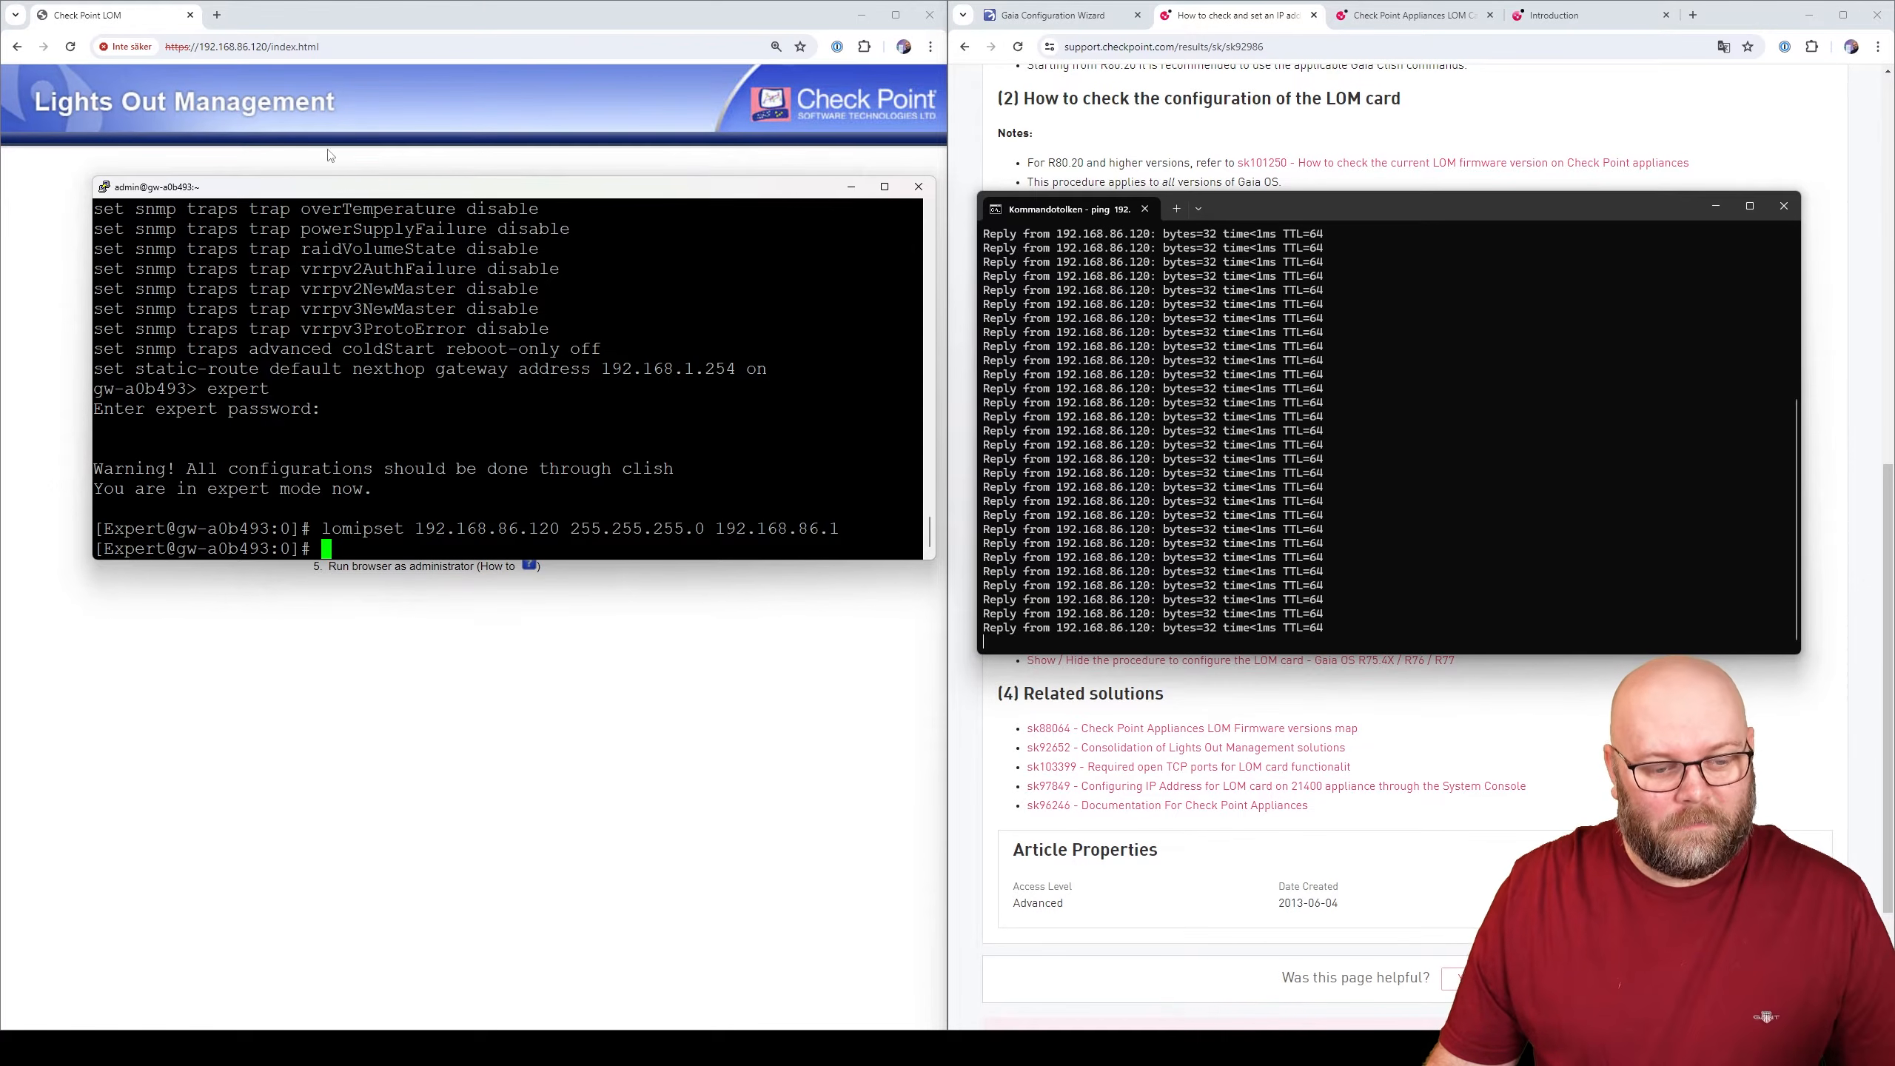
key("Return")
key("Return")
key("Return")
key("Return")
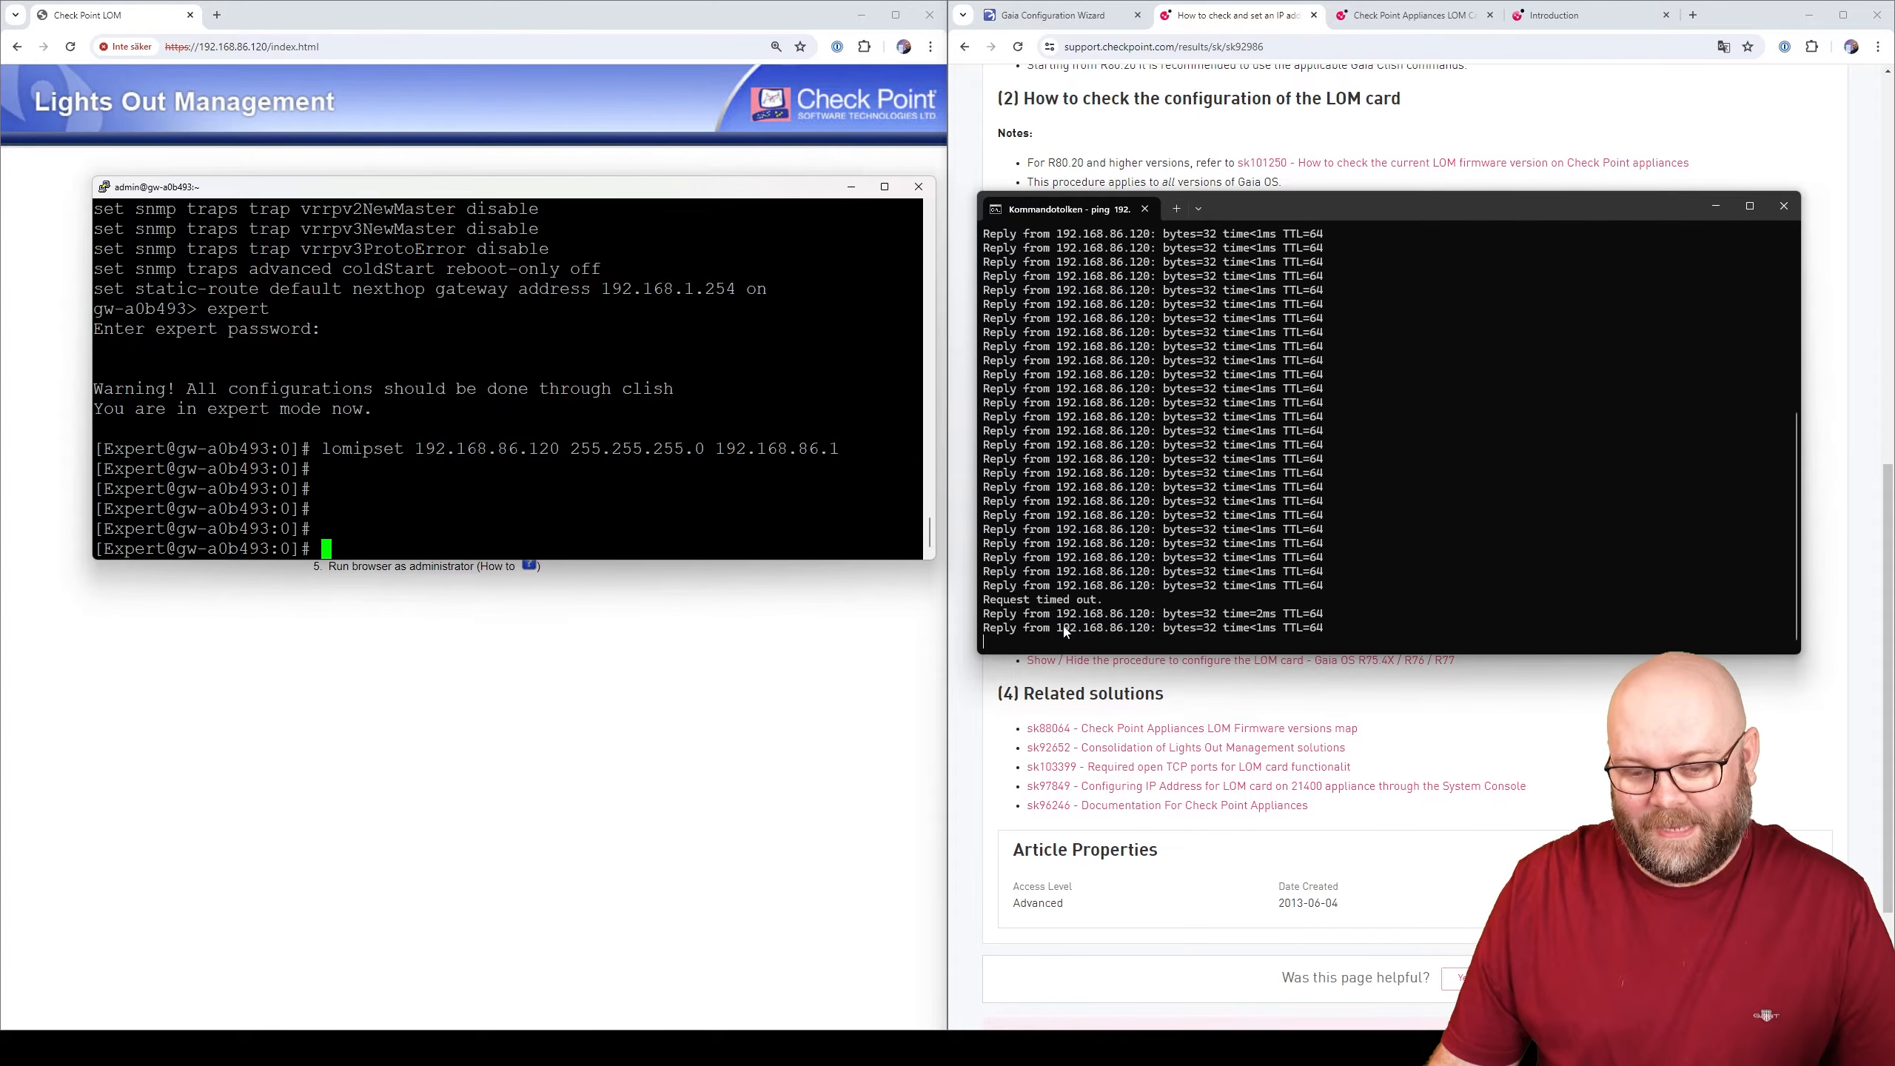
- Close the ping window and reload the LOM login page at 192.168.86.120
left_click(1784, 206)
left_click(664, 542)
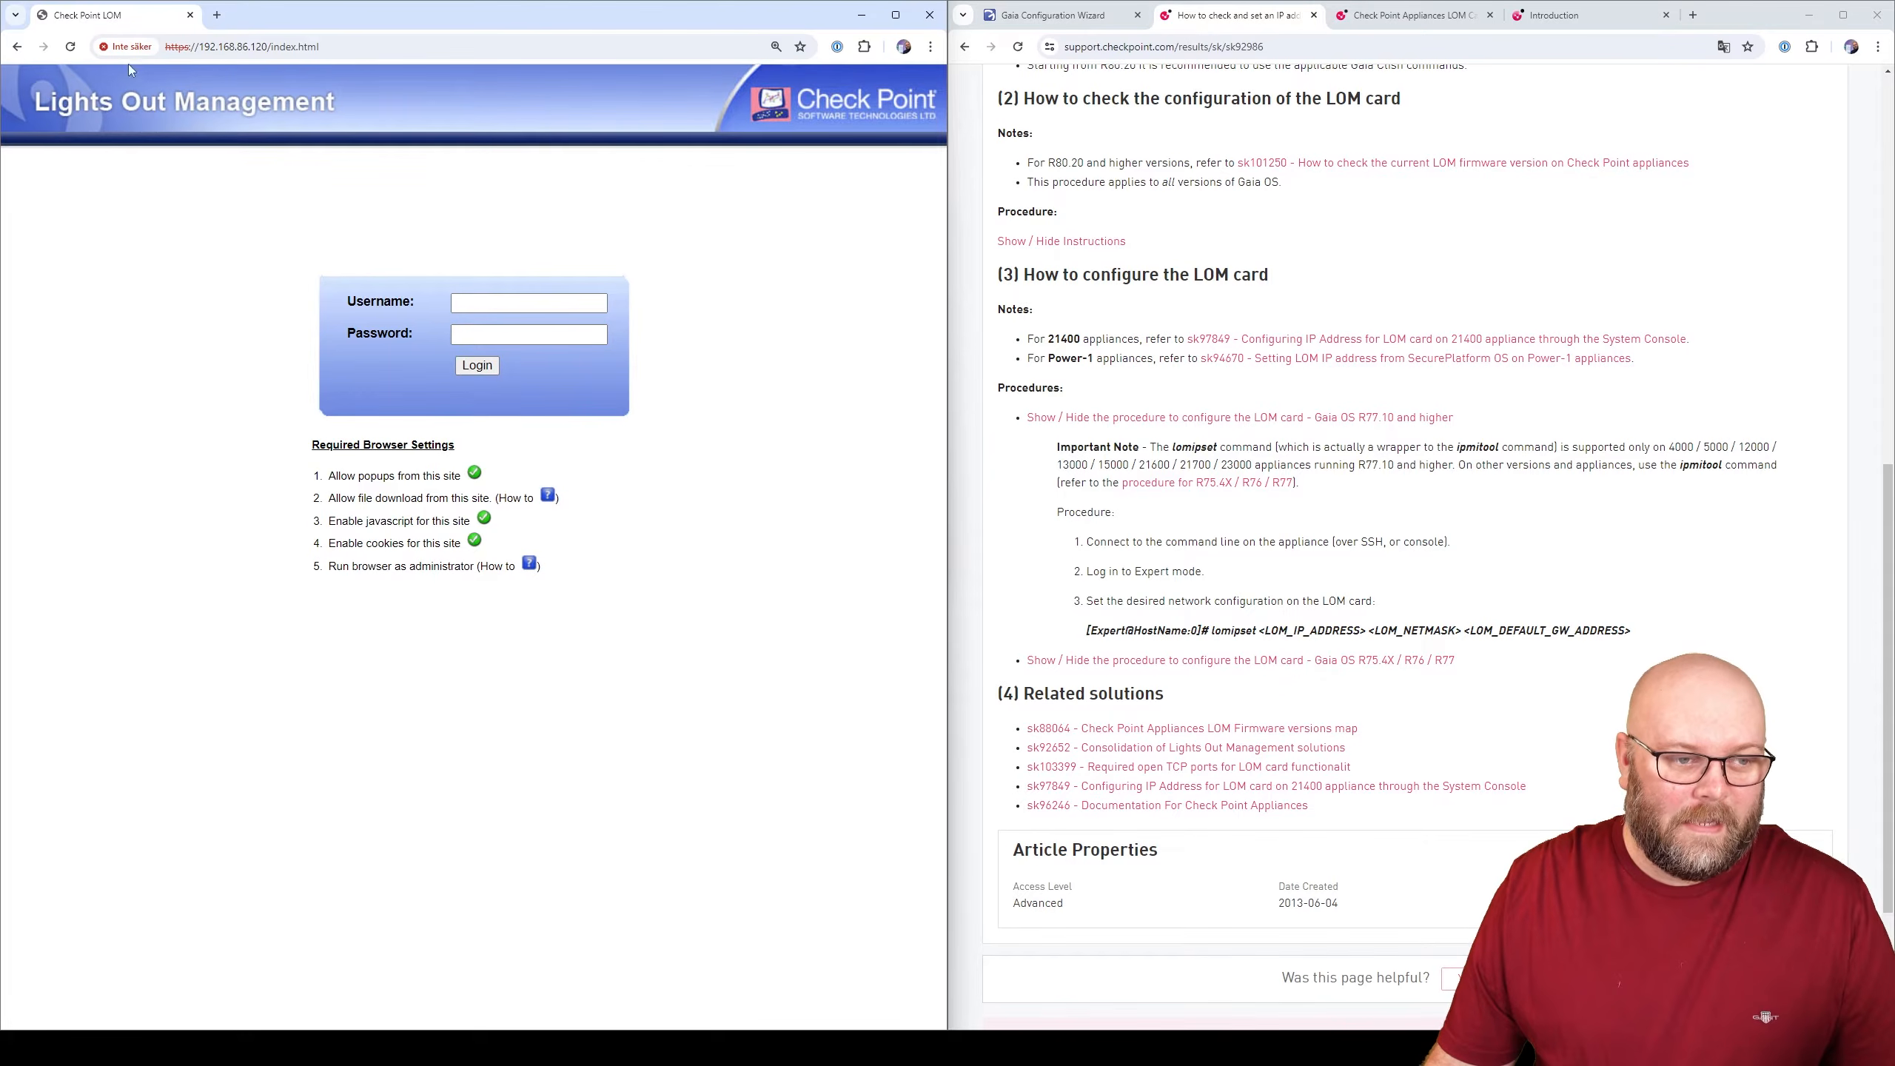
left_click(70, 47)
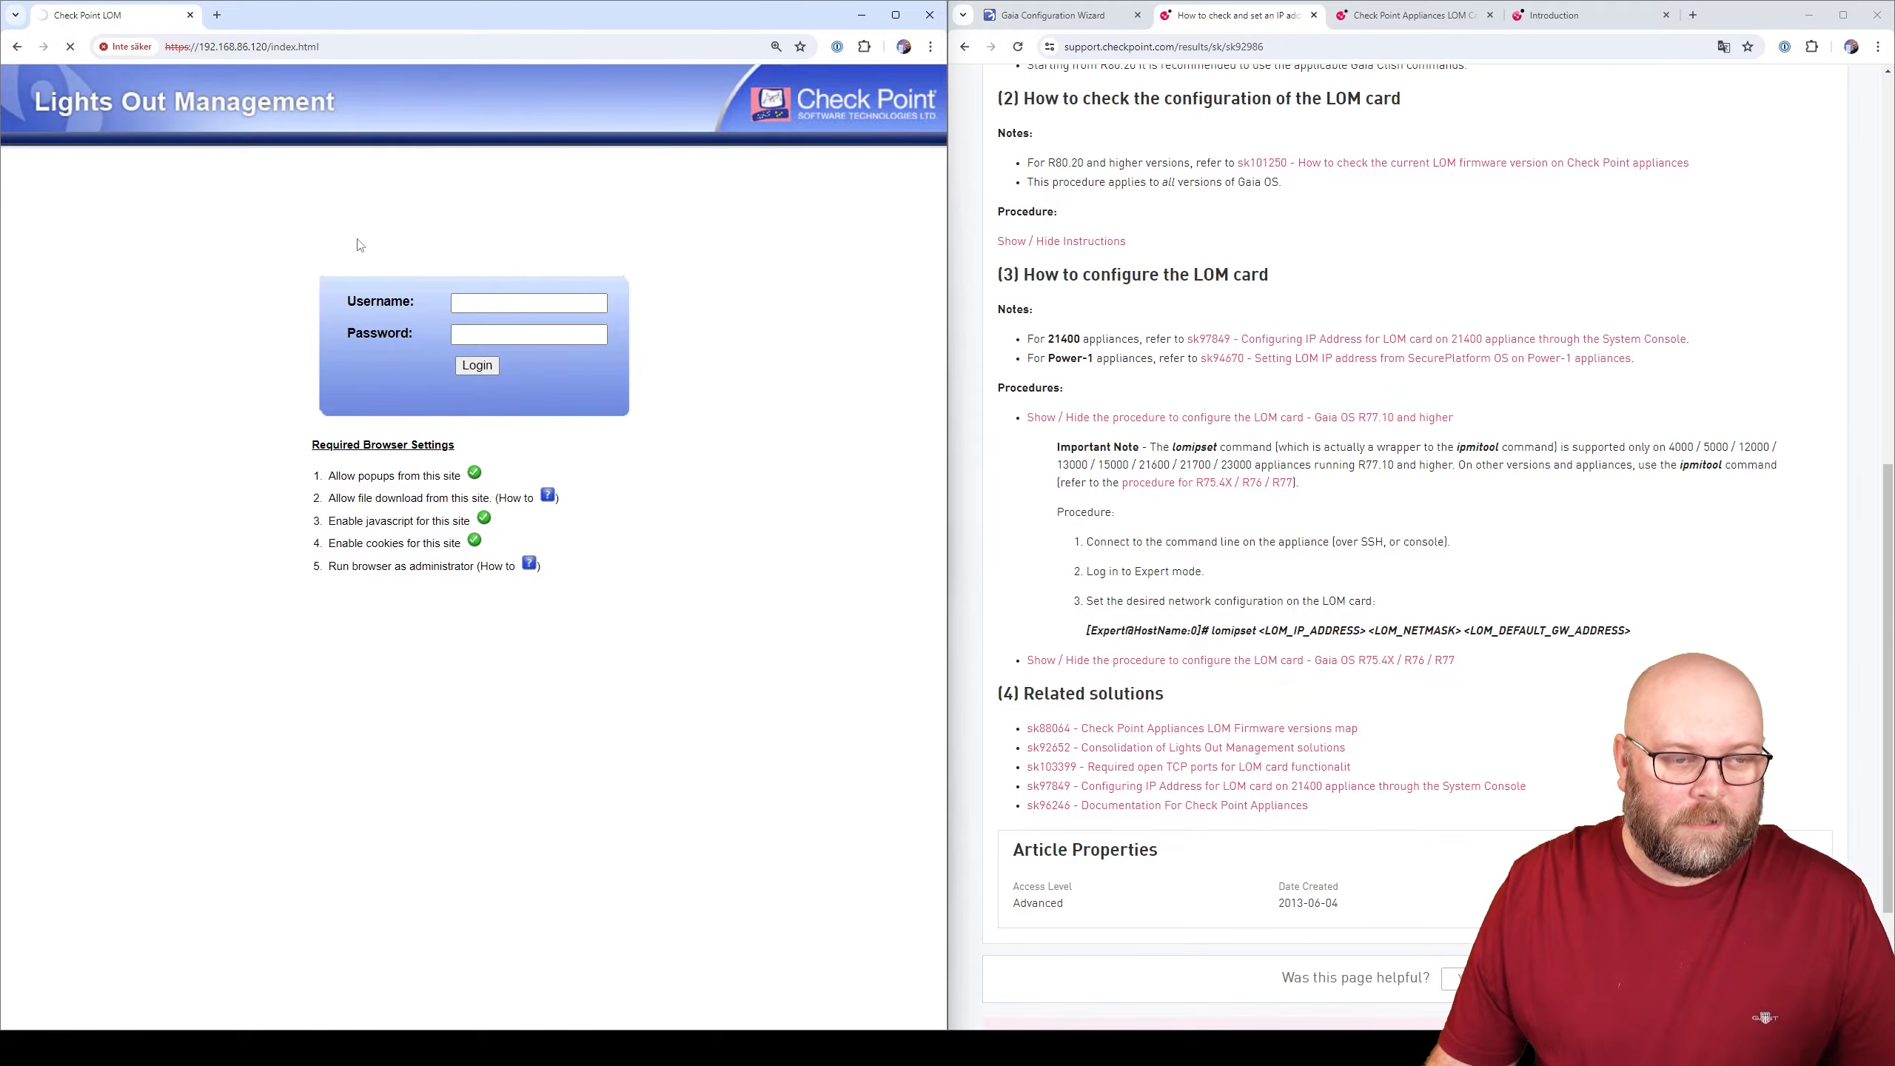
left_click(366, 48)
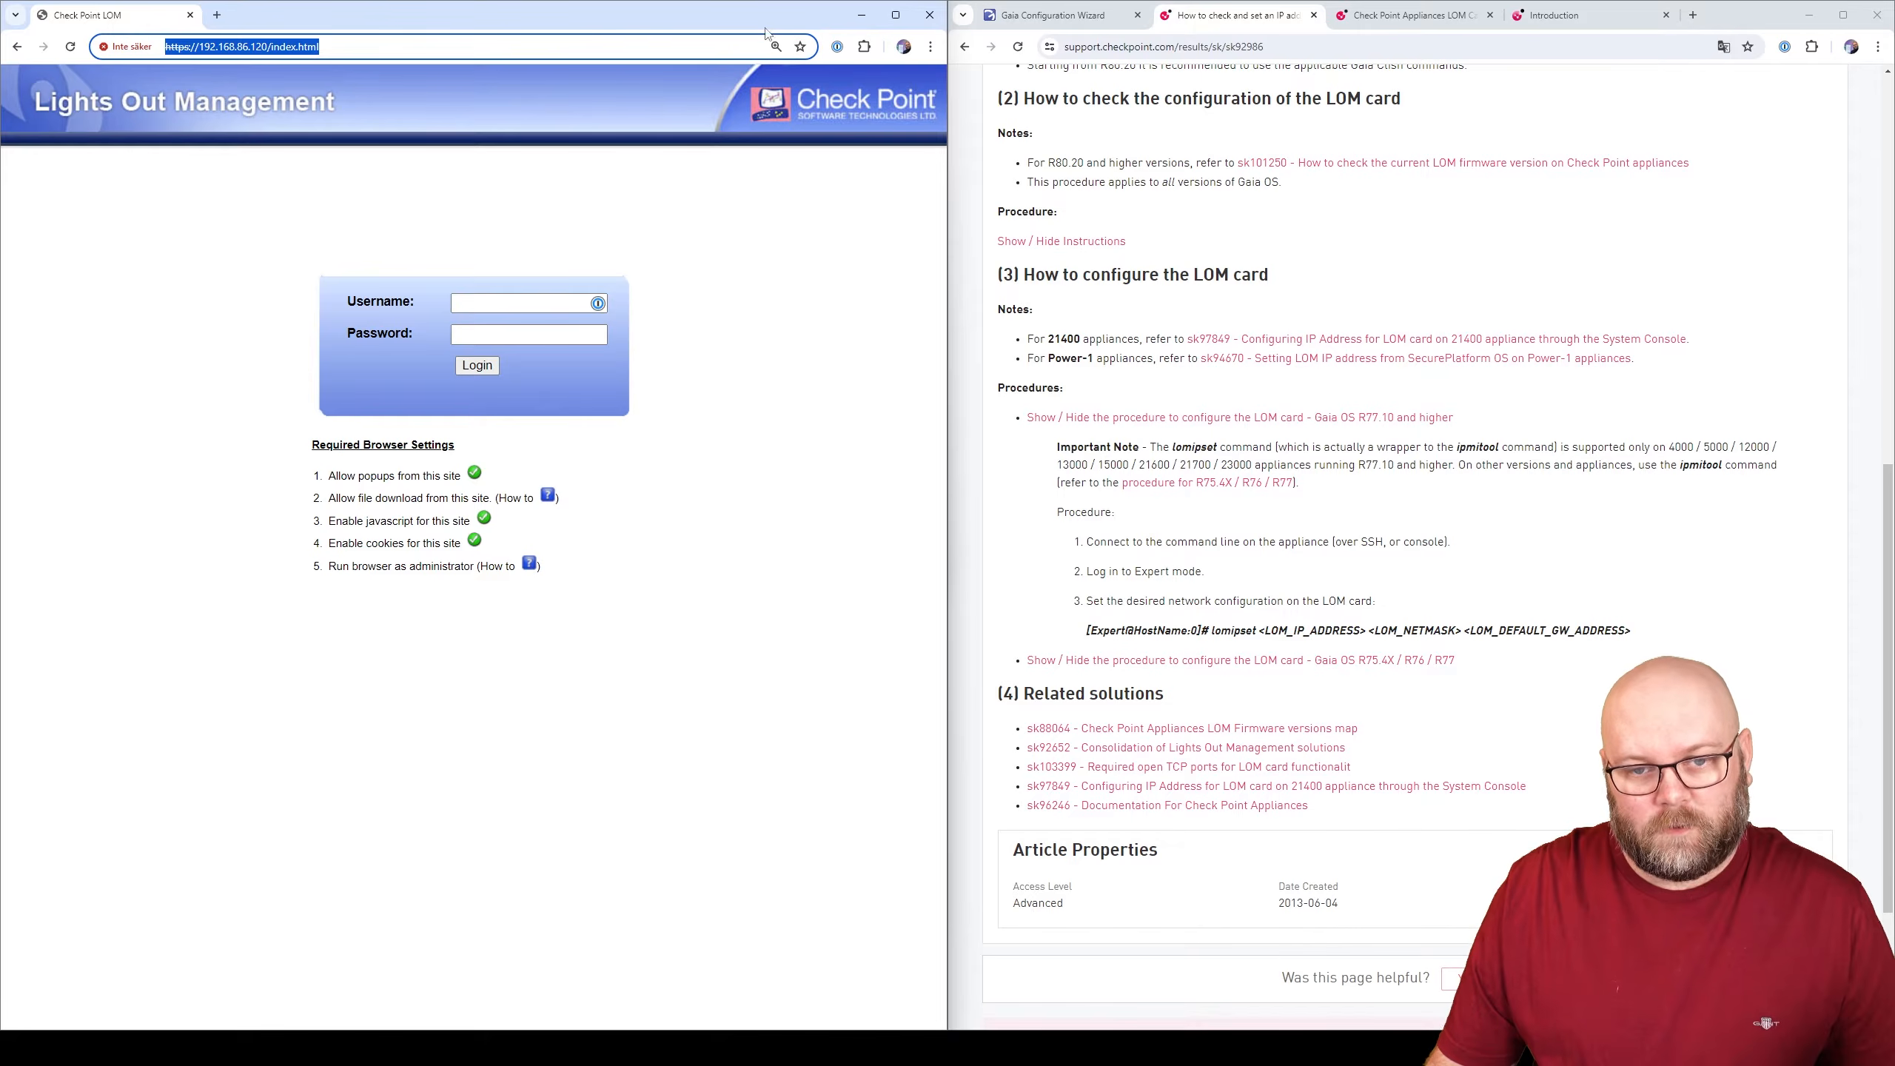
- Log in to the LOM web interface as admin with the account password
left_click(516, 302)
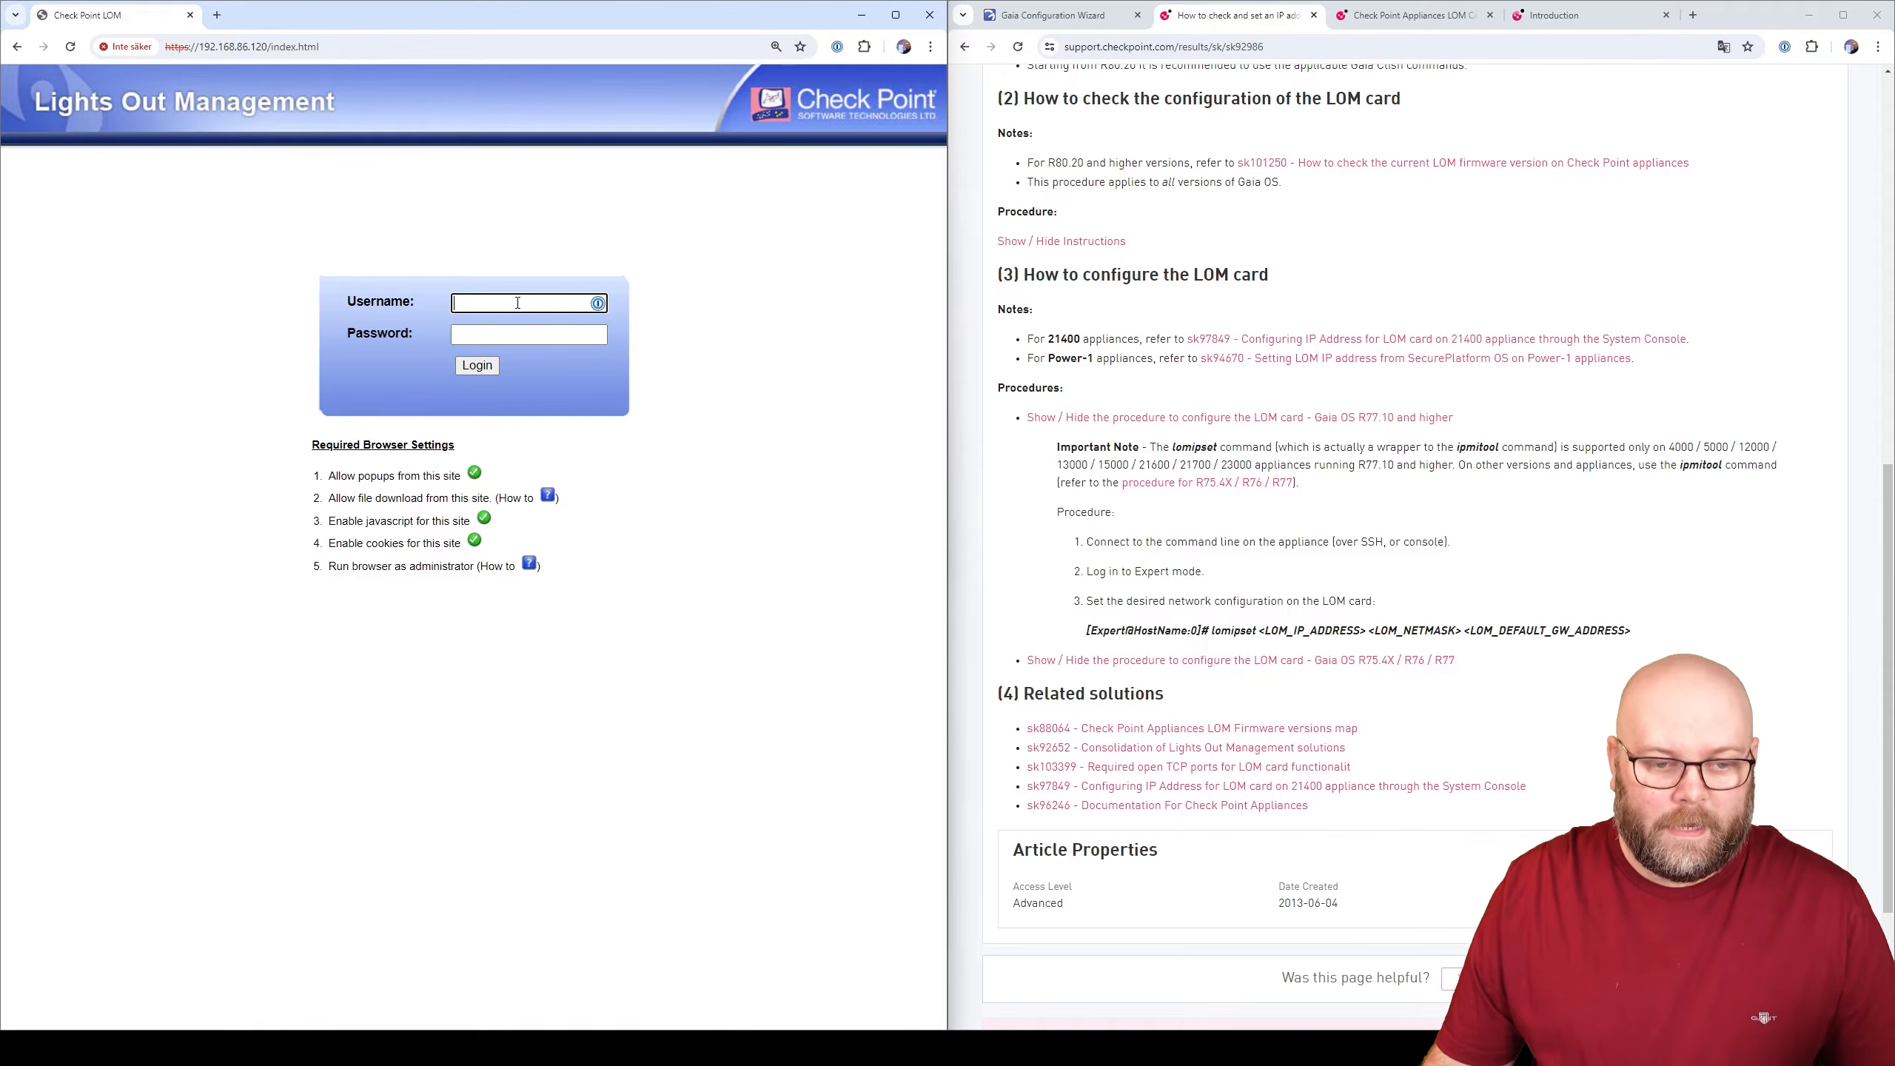
type("admin")
key("Tab")
type("admin")
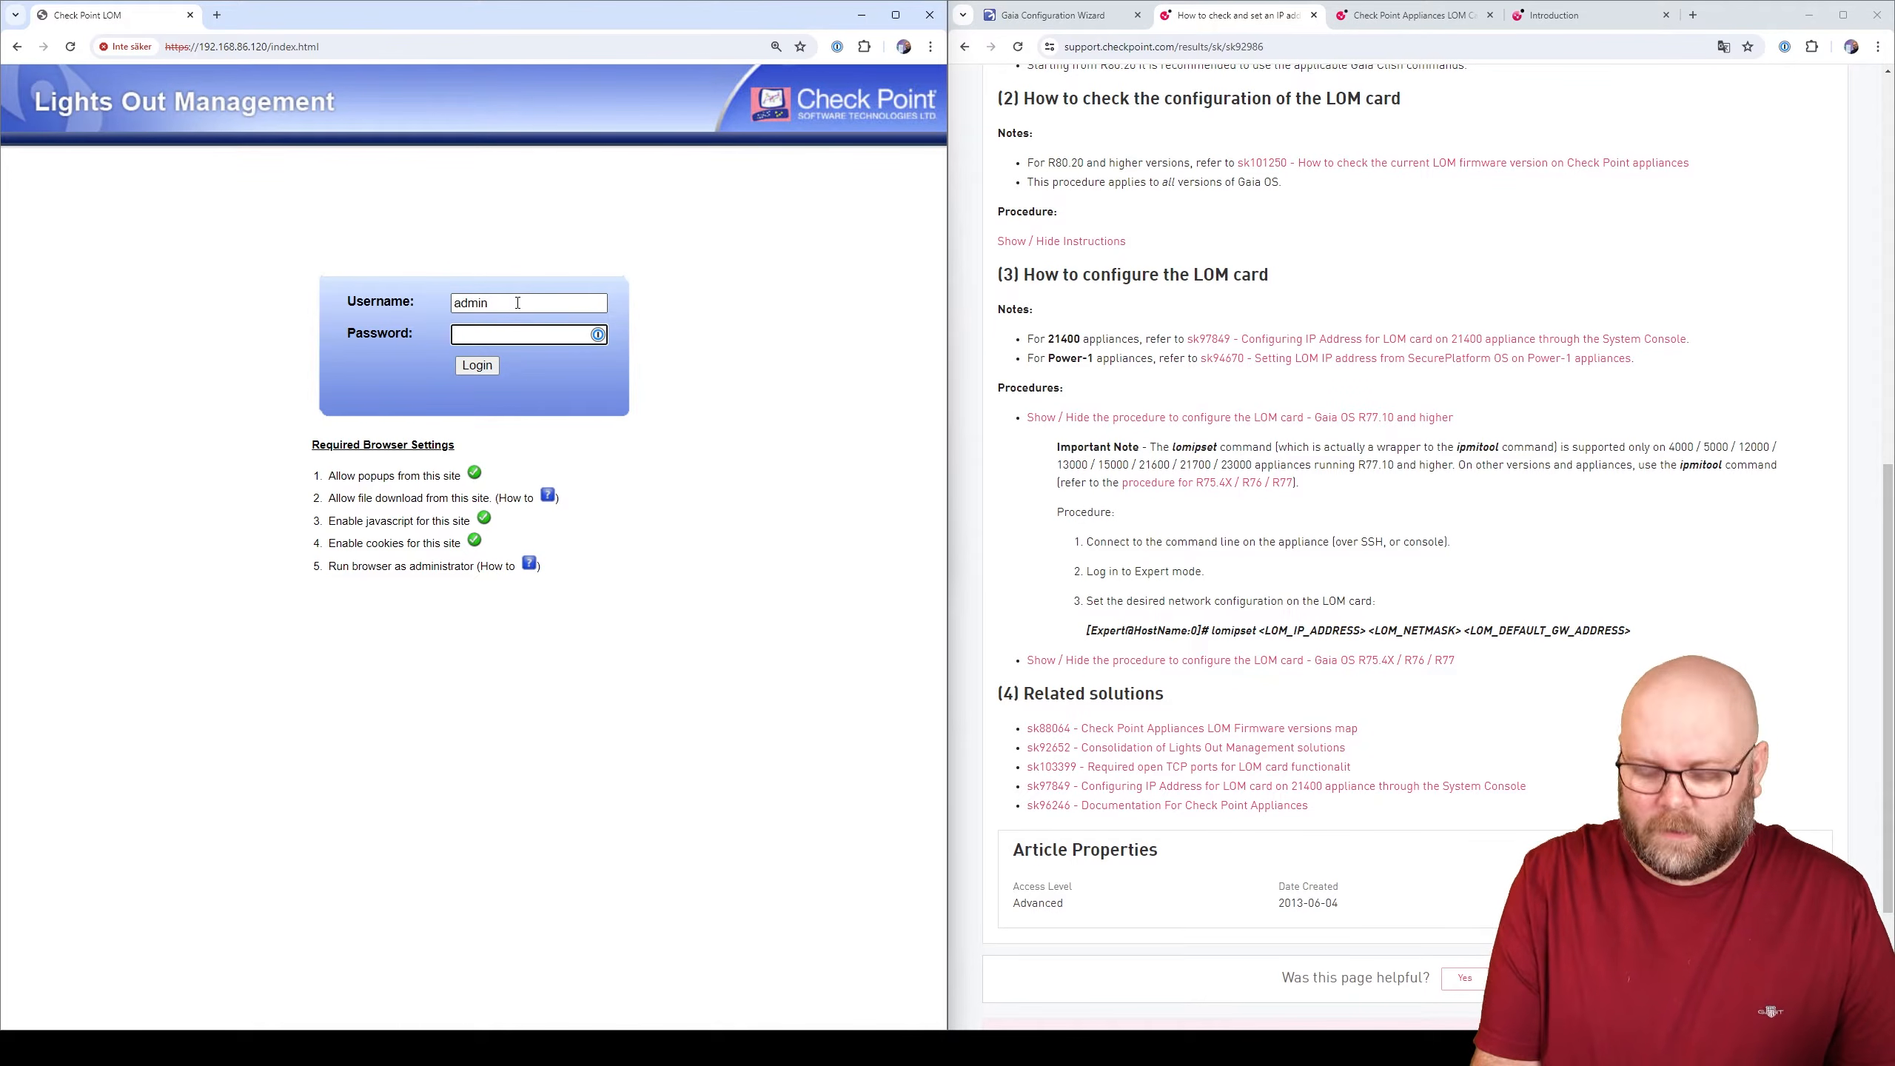
type("********")
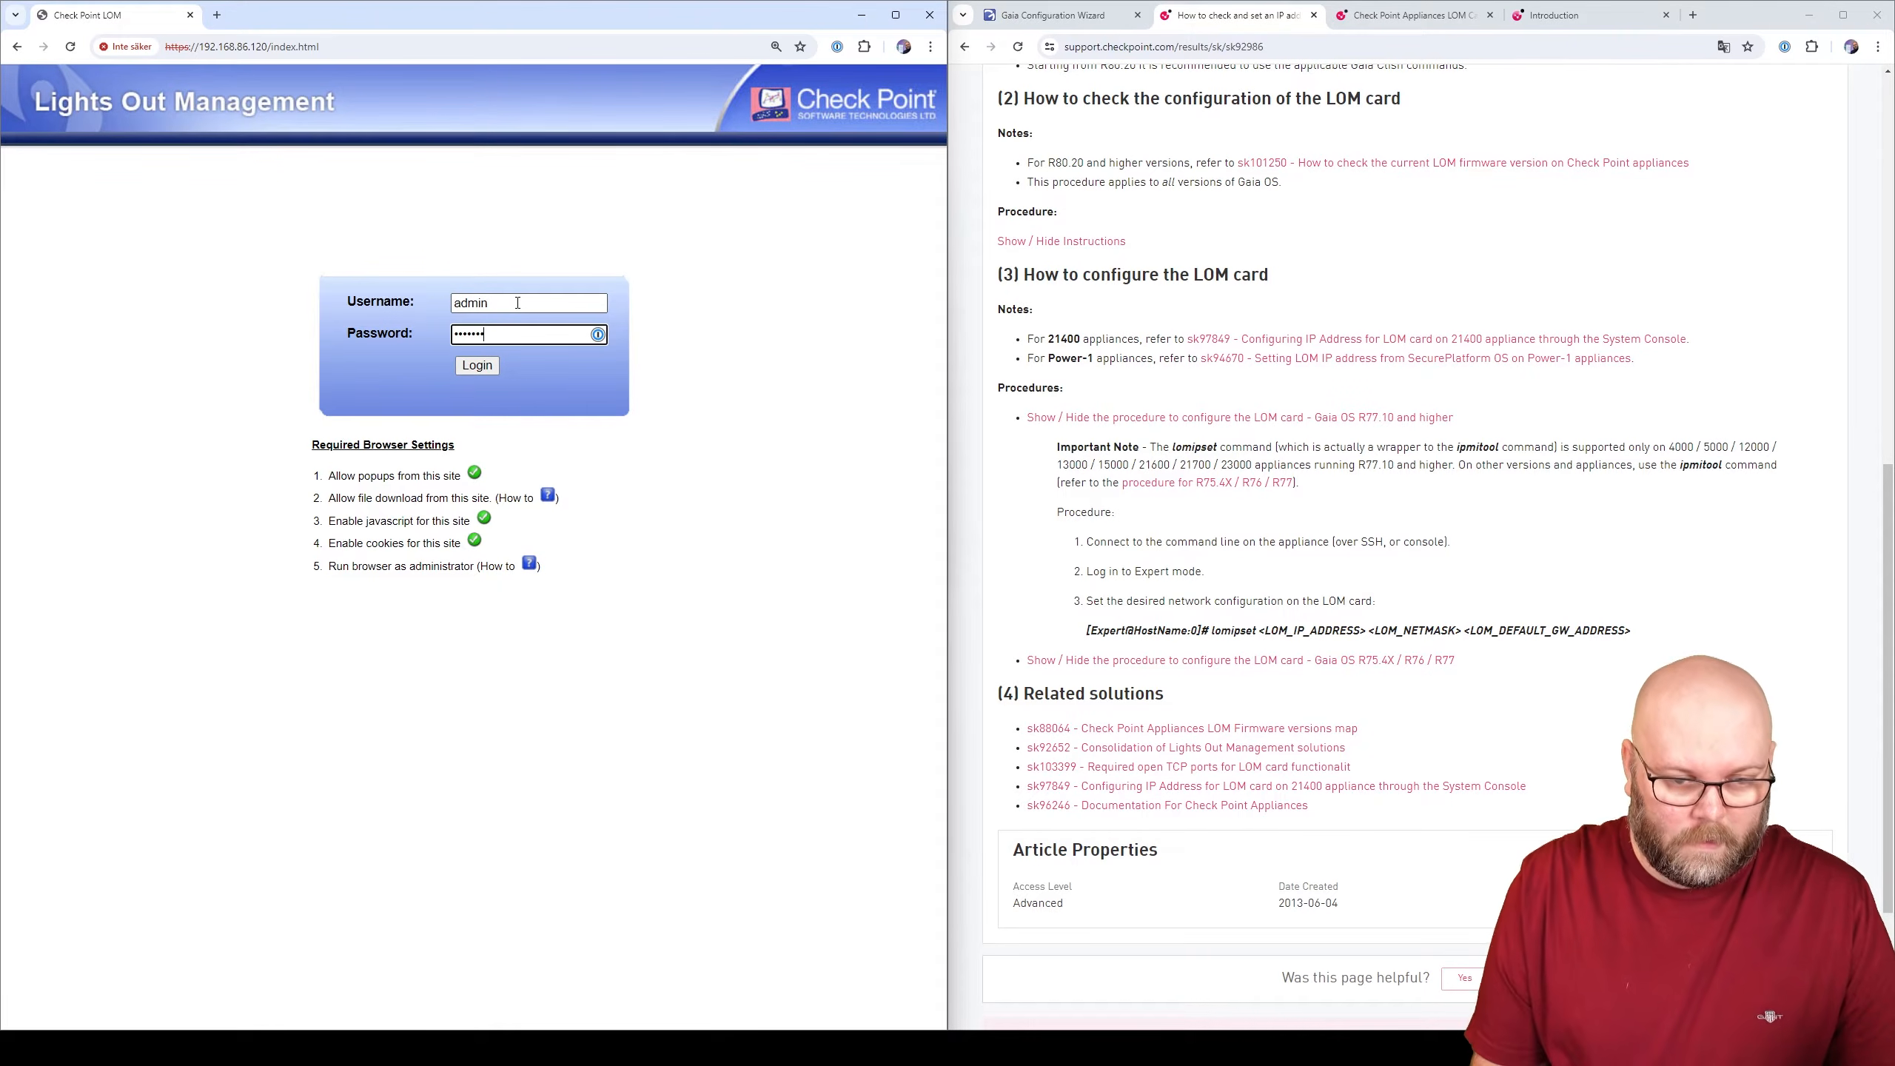
key("Return")
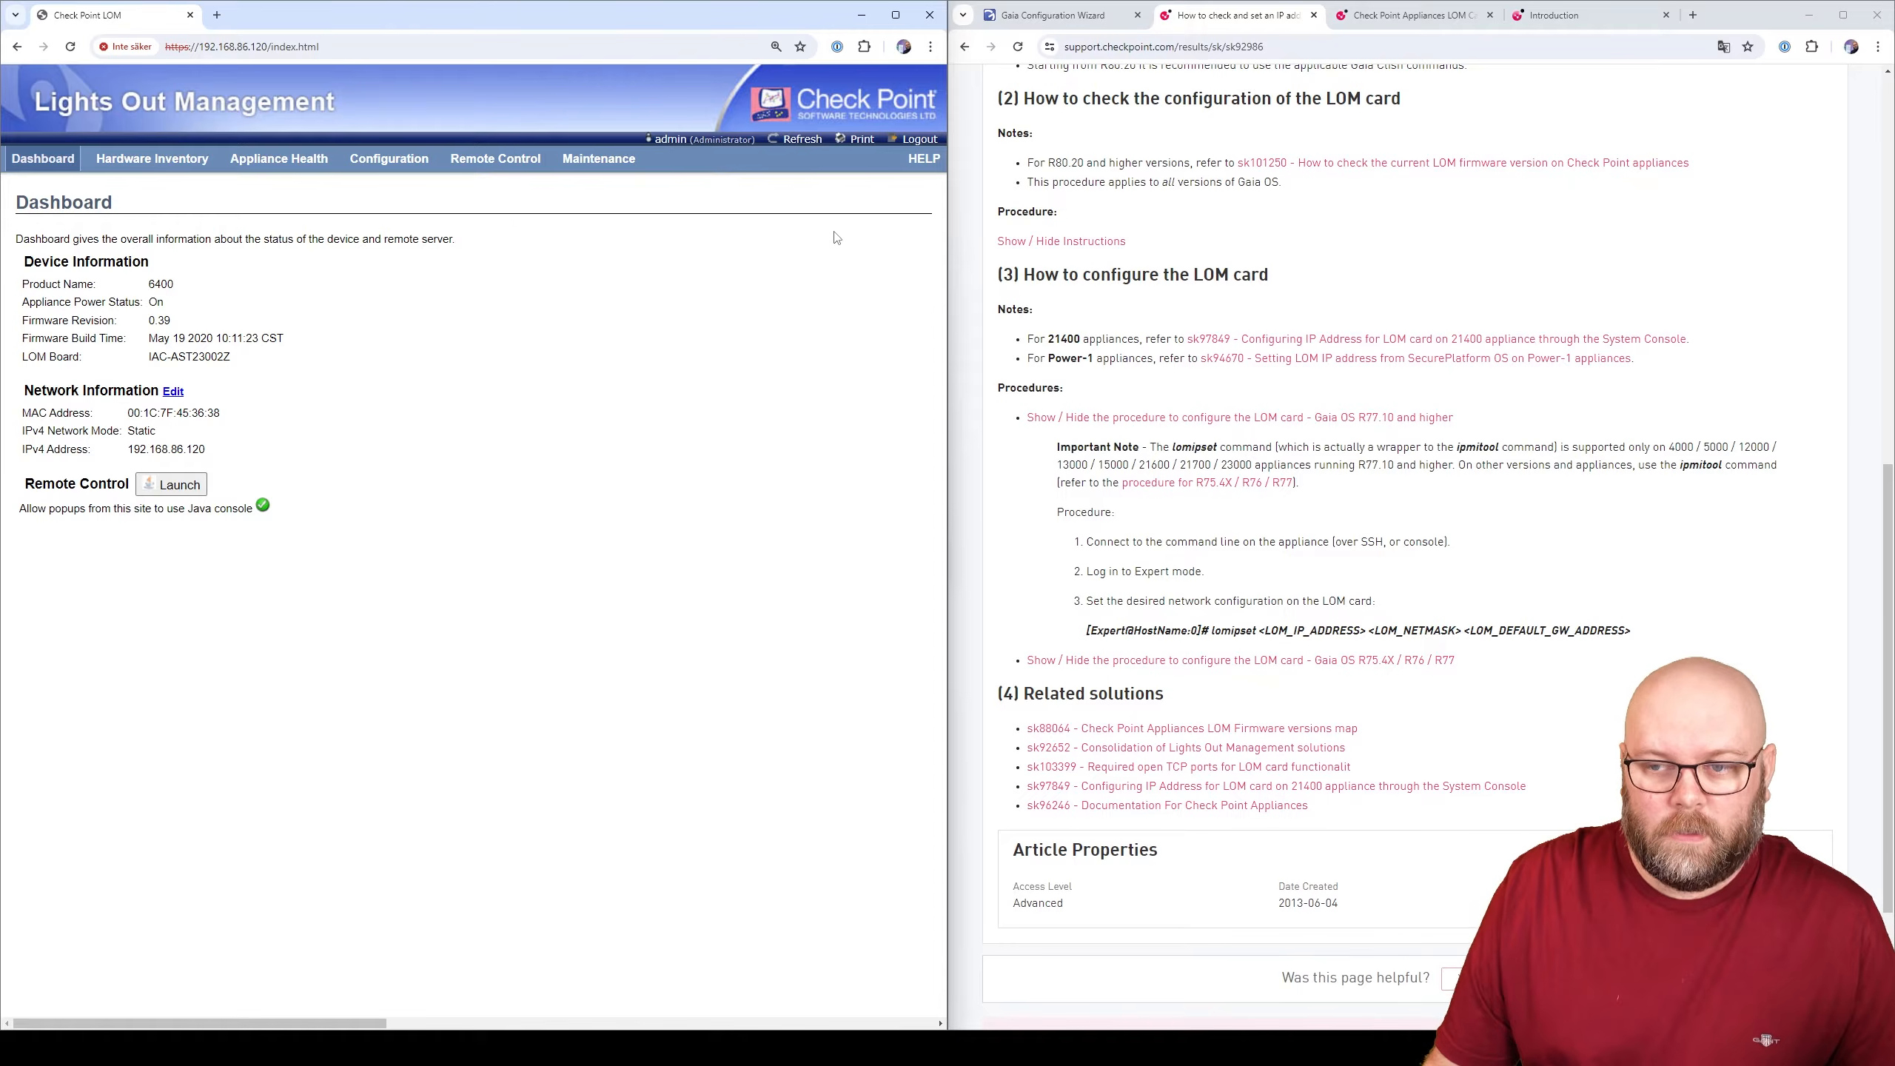
left_click(1044, 16)
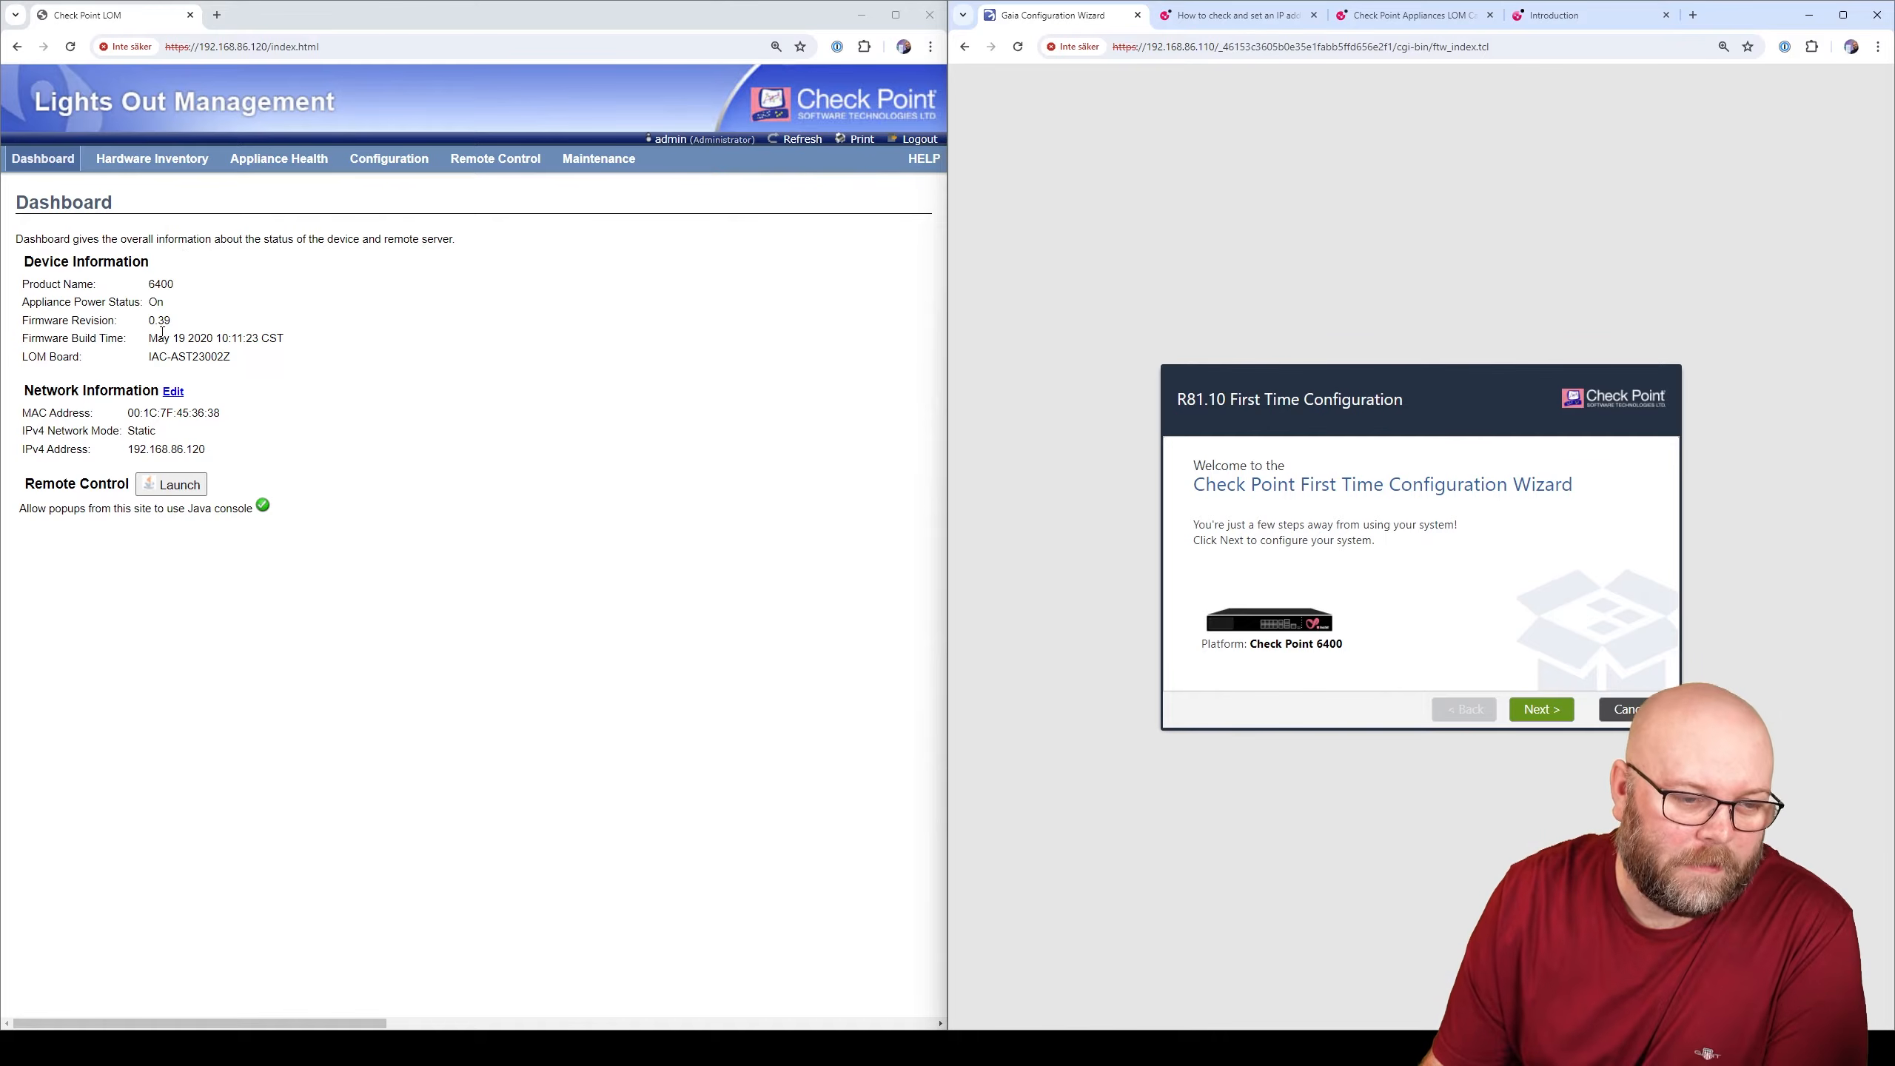
left_click_drag(149, 338, 302, 352)
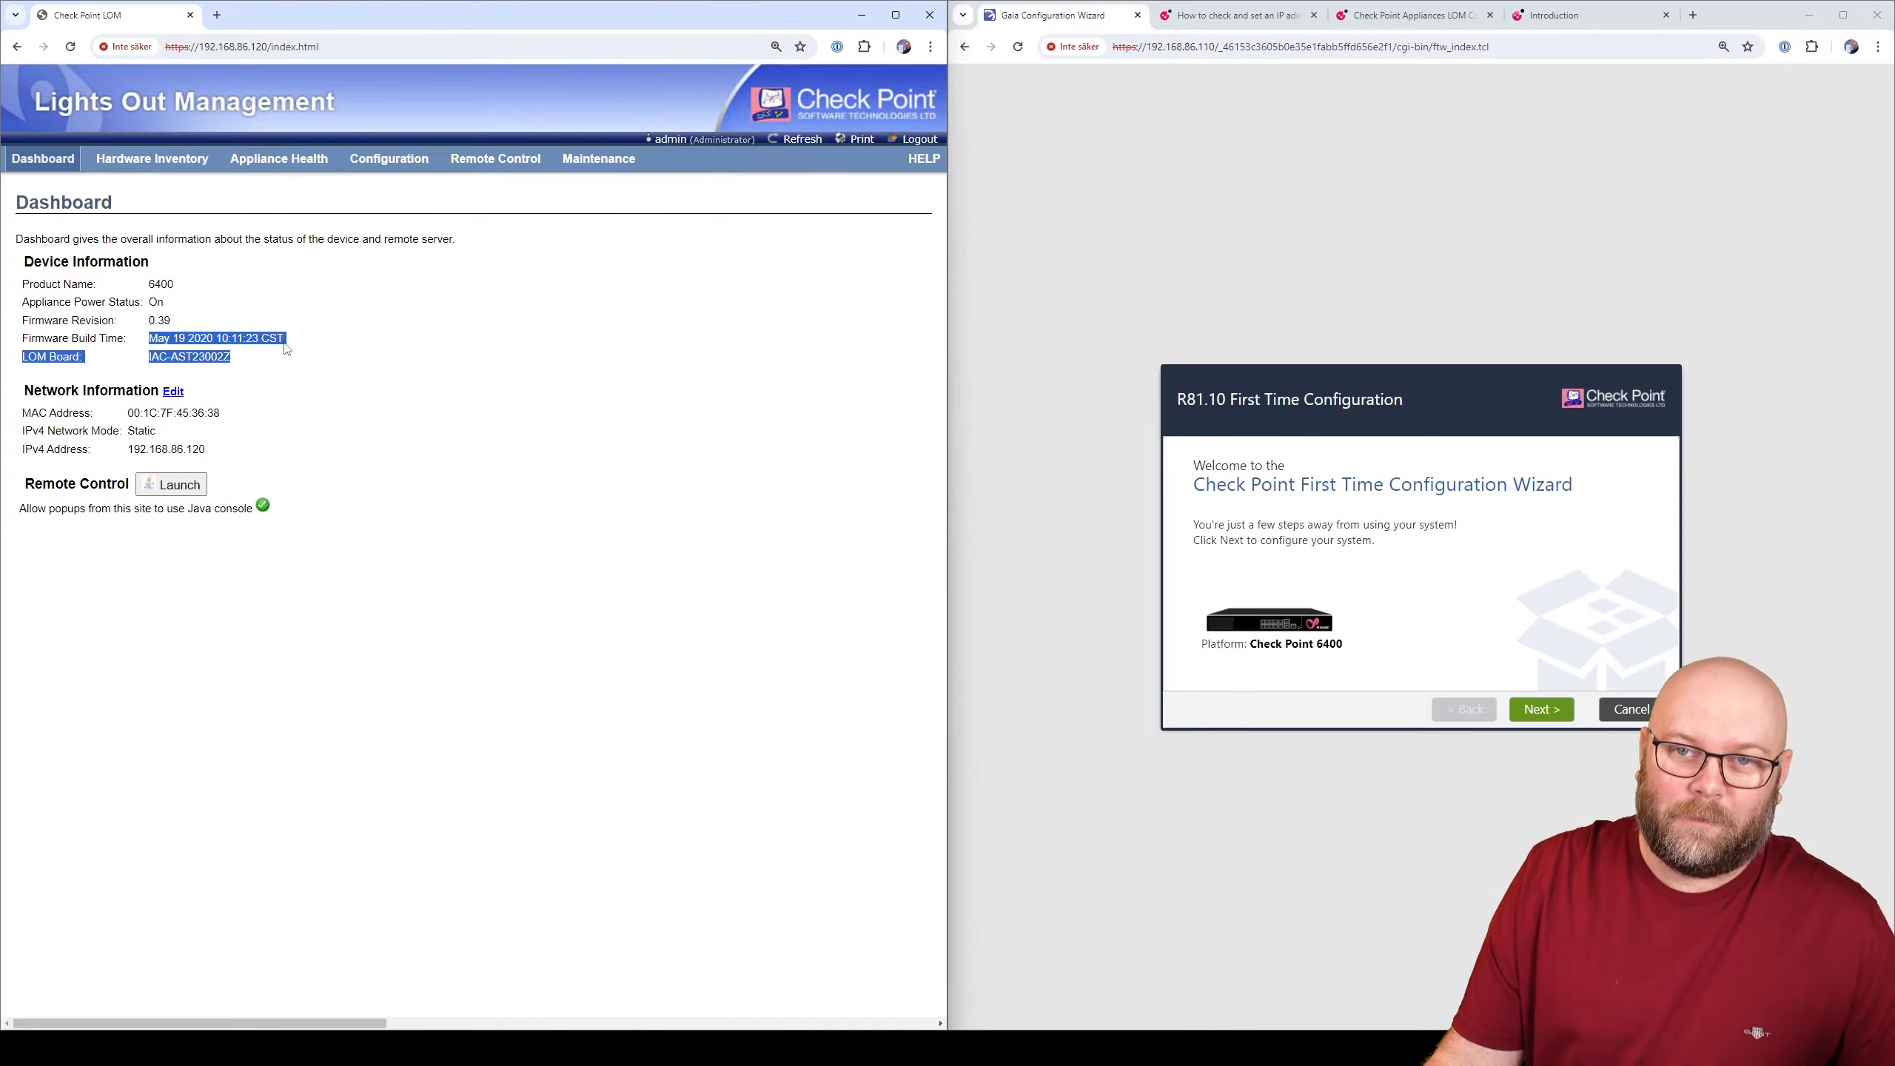
left_click(288, 349)
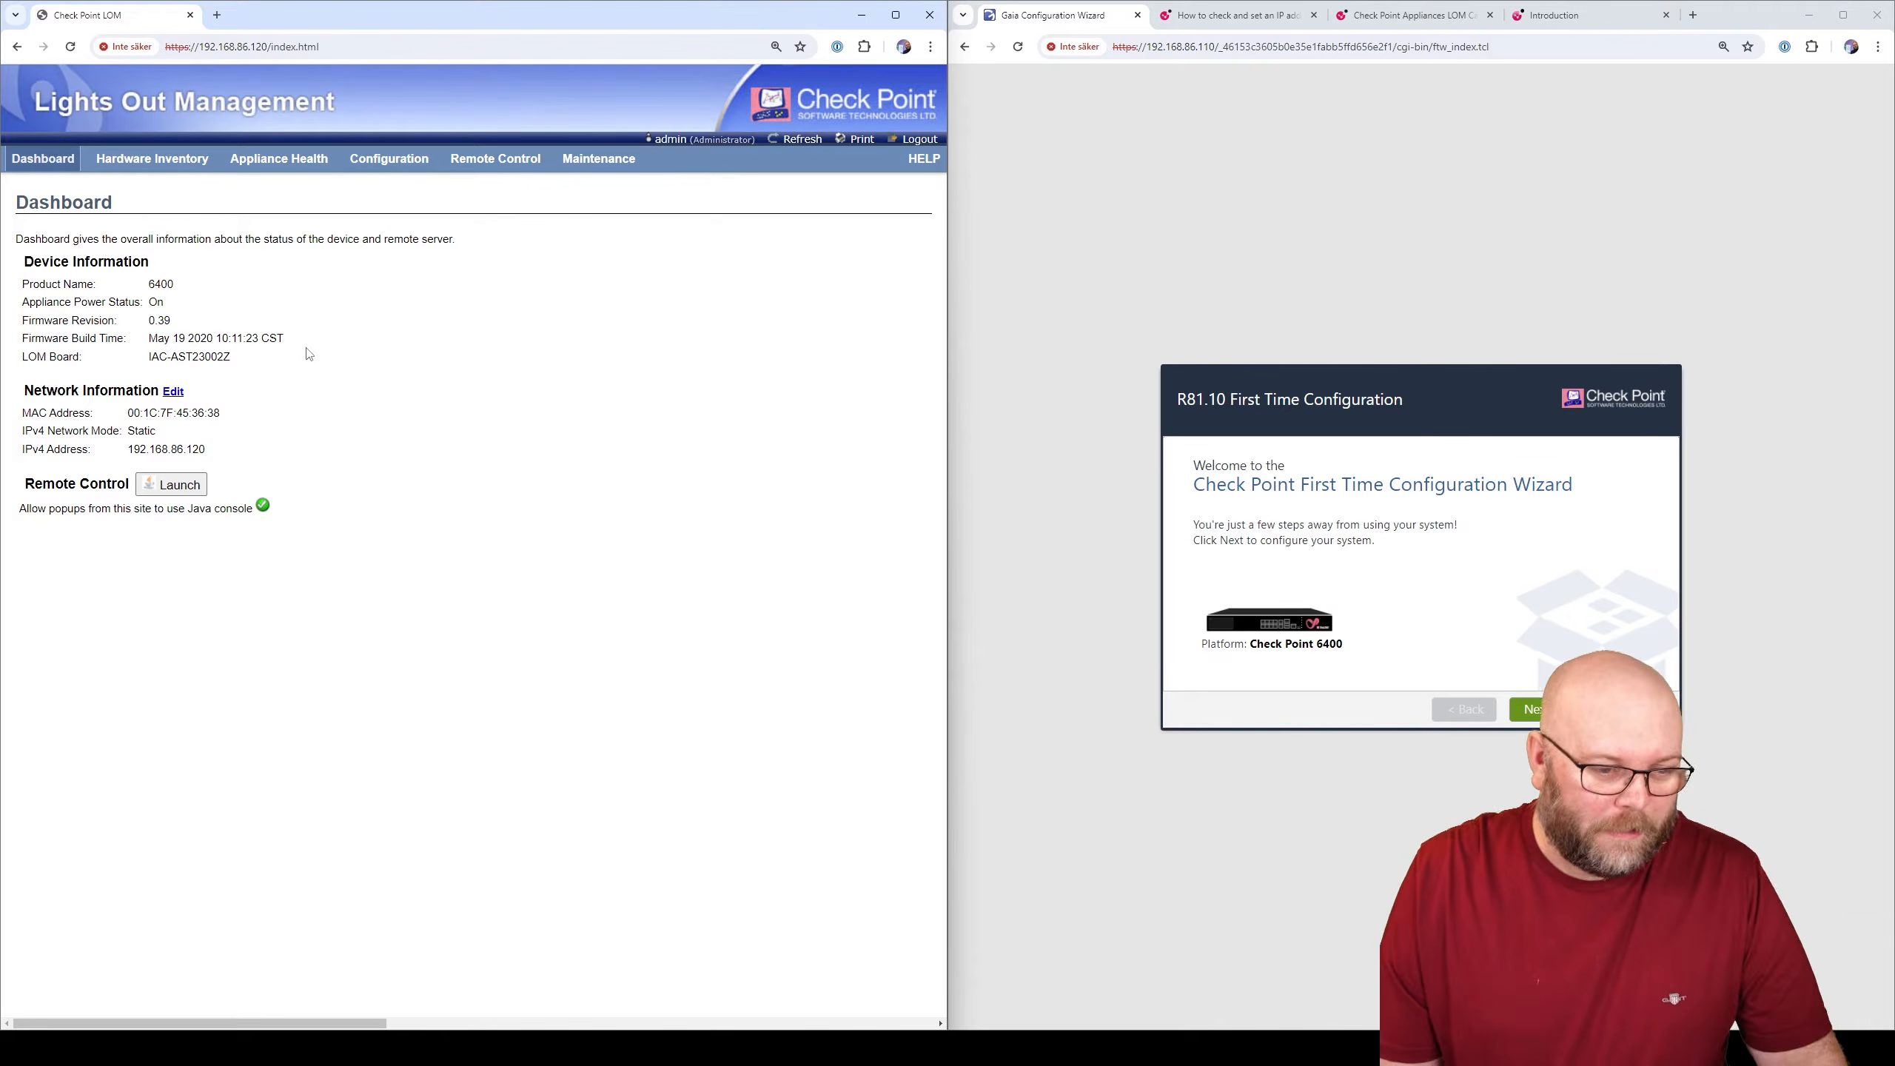
left_click(1242, 15)
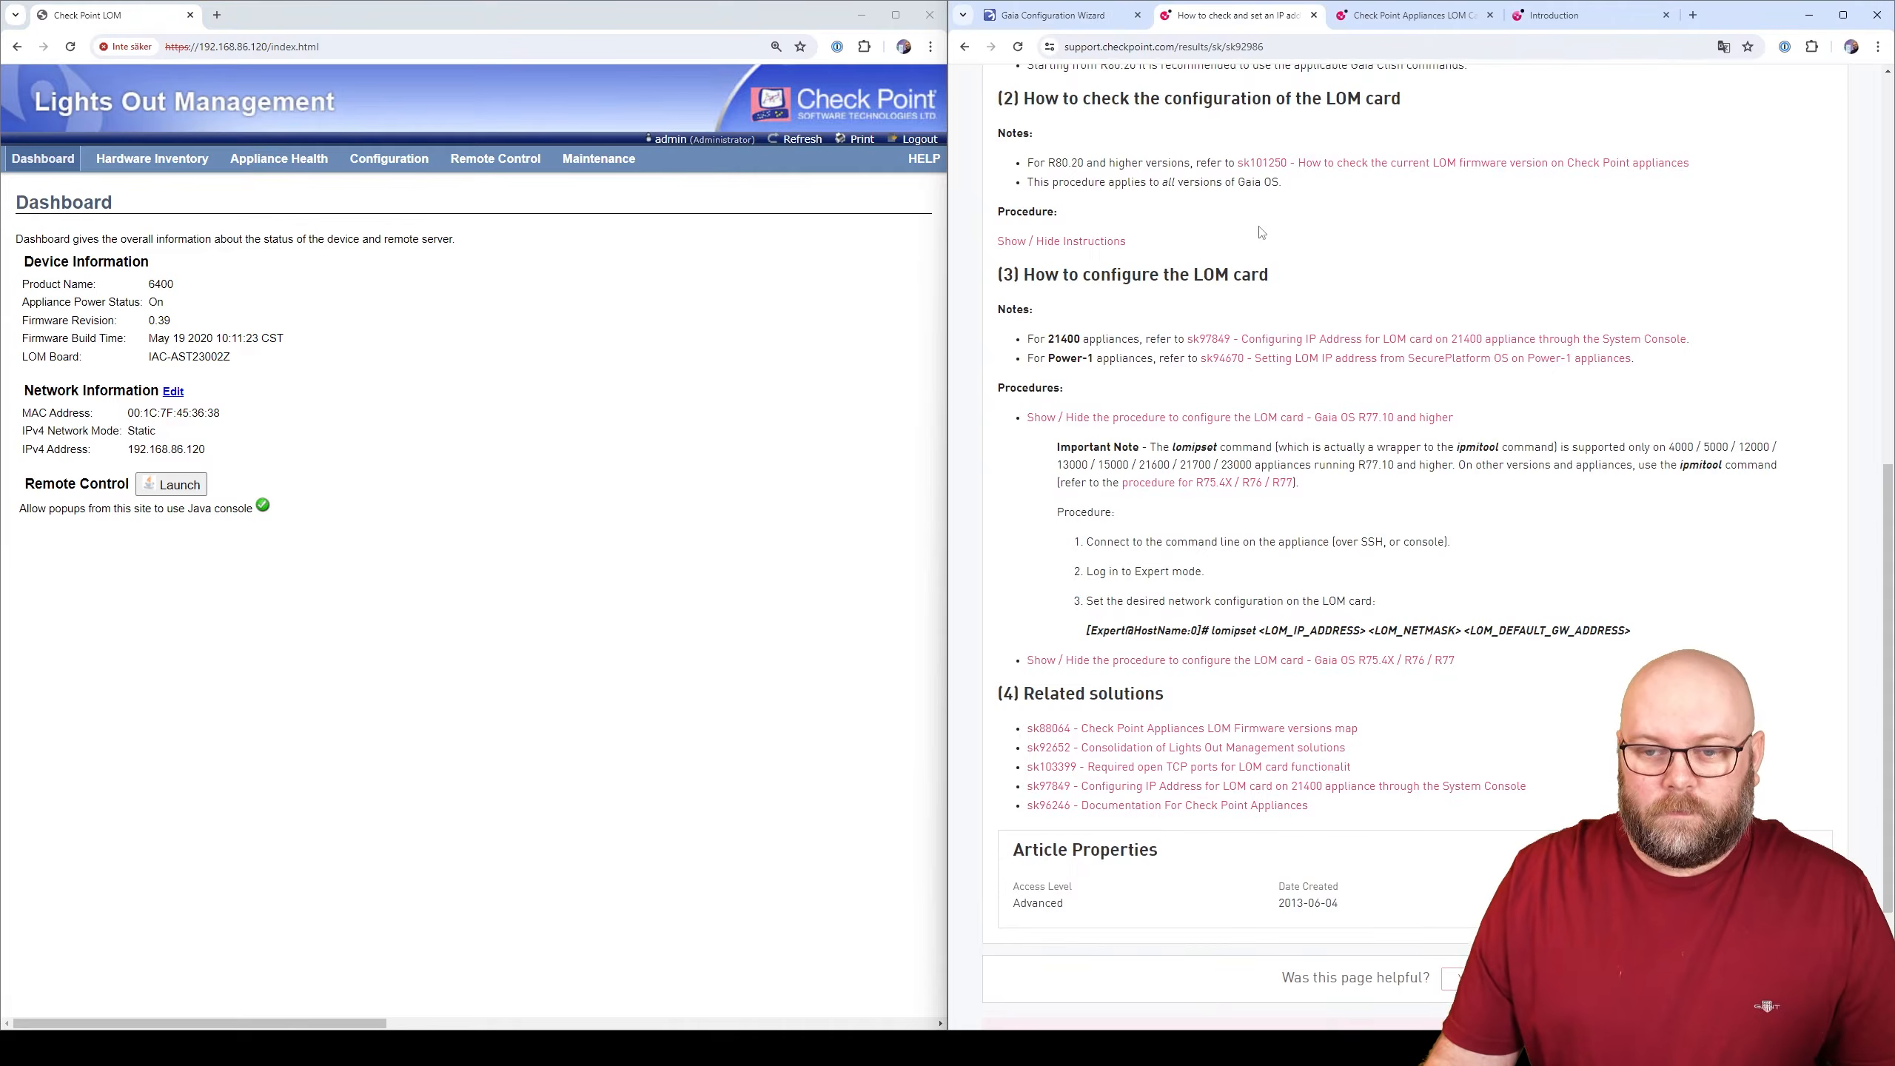
- Open the sk92986 firmware map listing v6.20 and v5.18 for 6400 appliances
scroll(1095, 256, "up", 10)
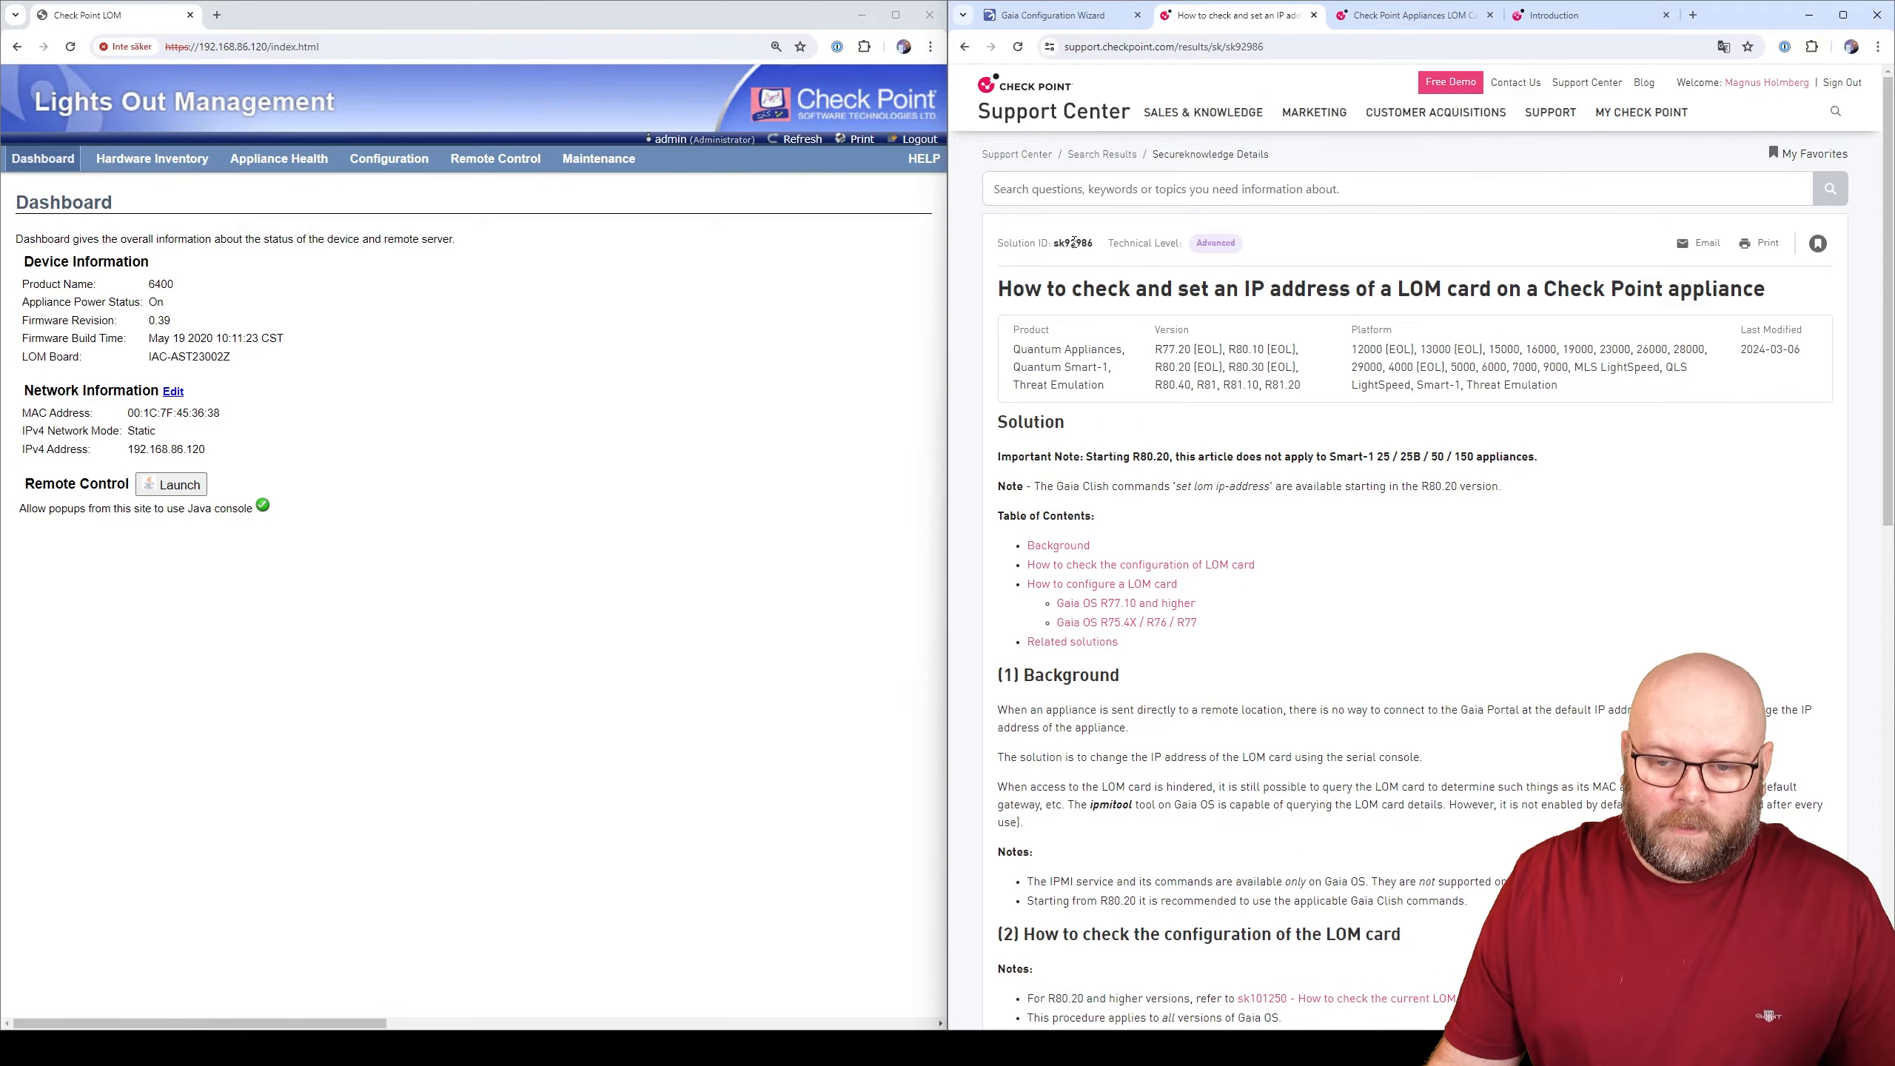
double_click(1072, 243)
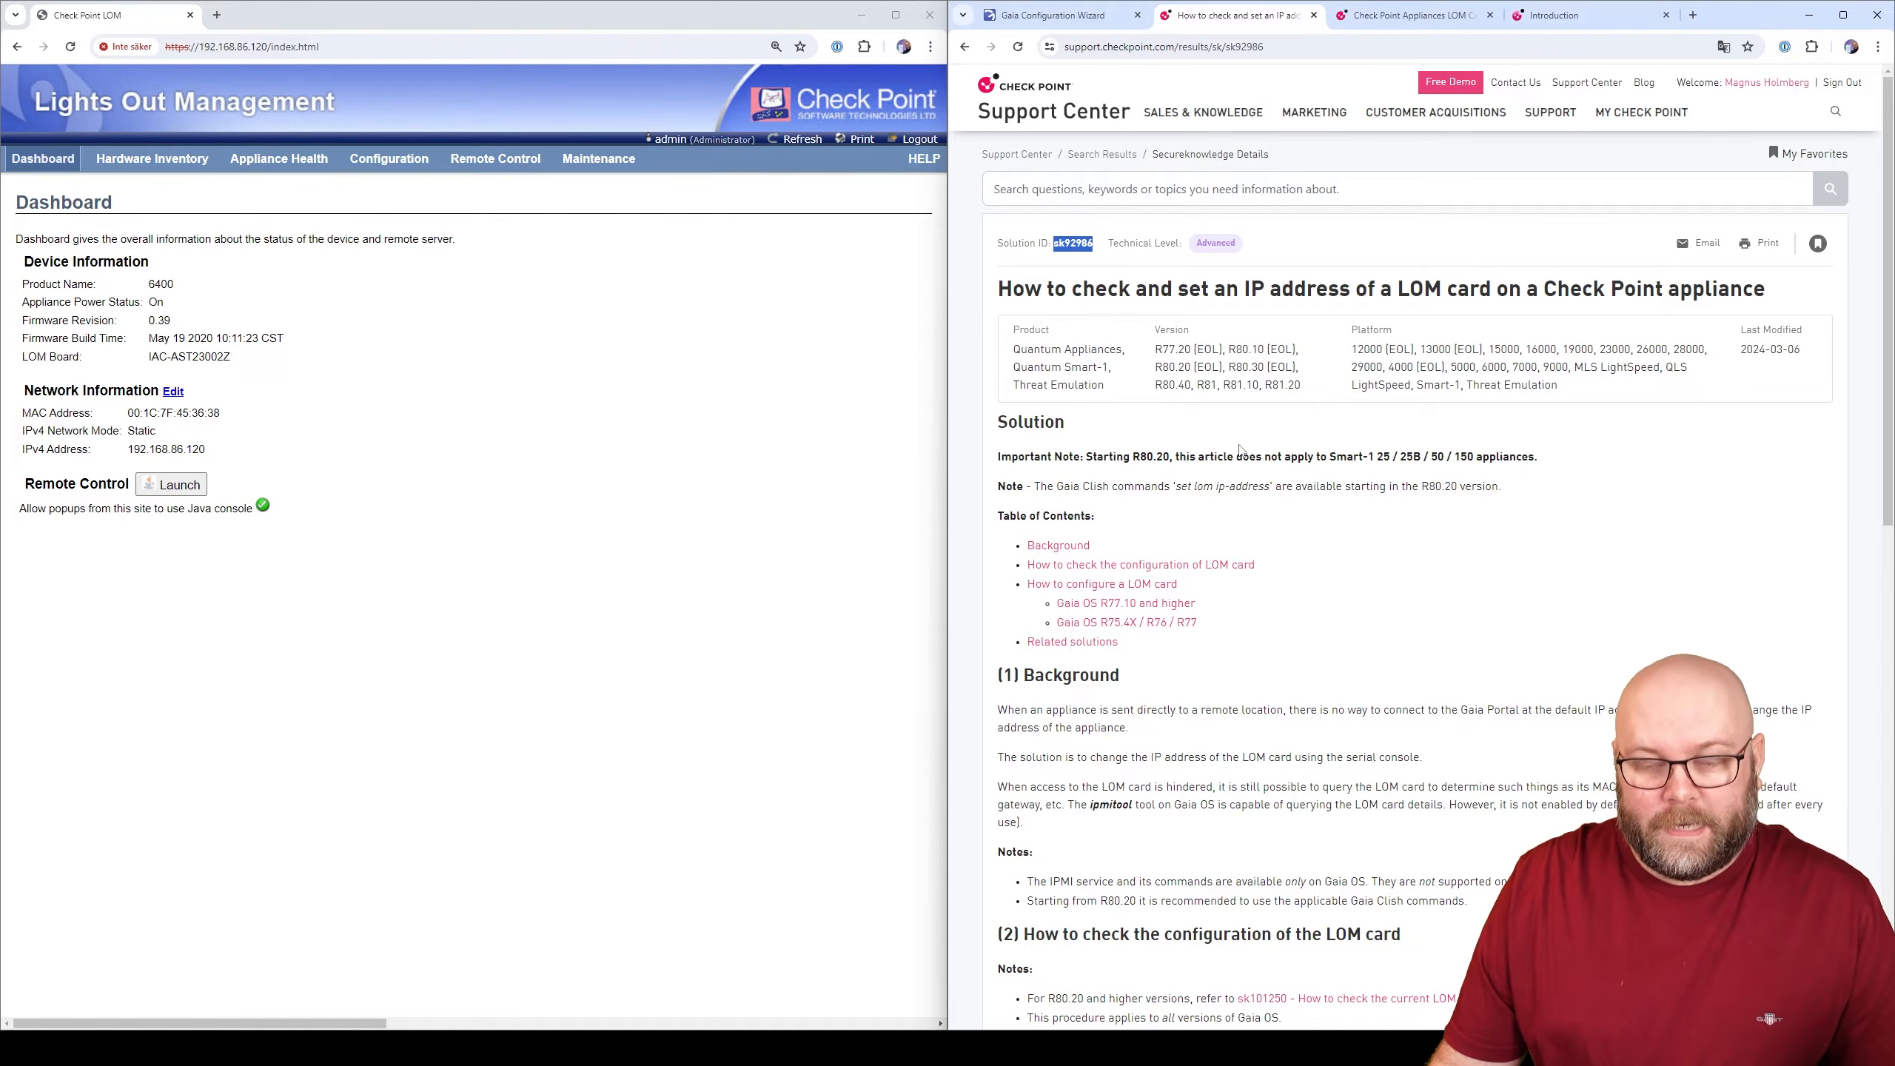
left_click(1418, 15)
scroll(1464, 477, "up", 5)
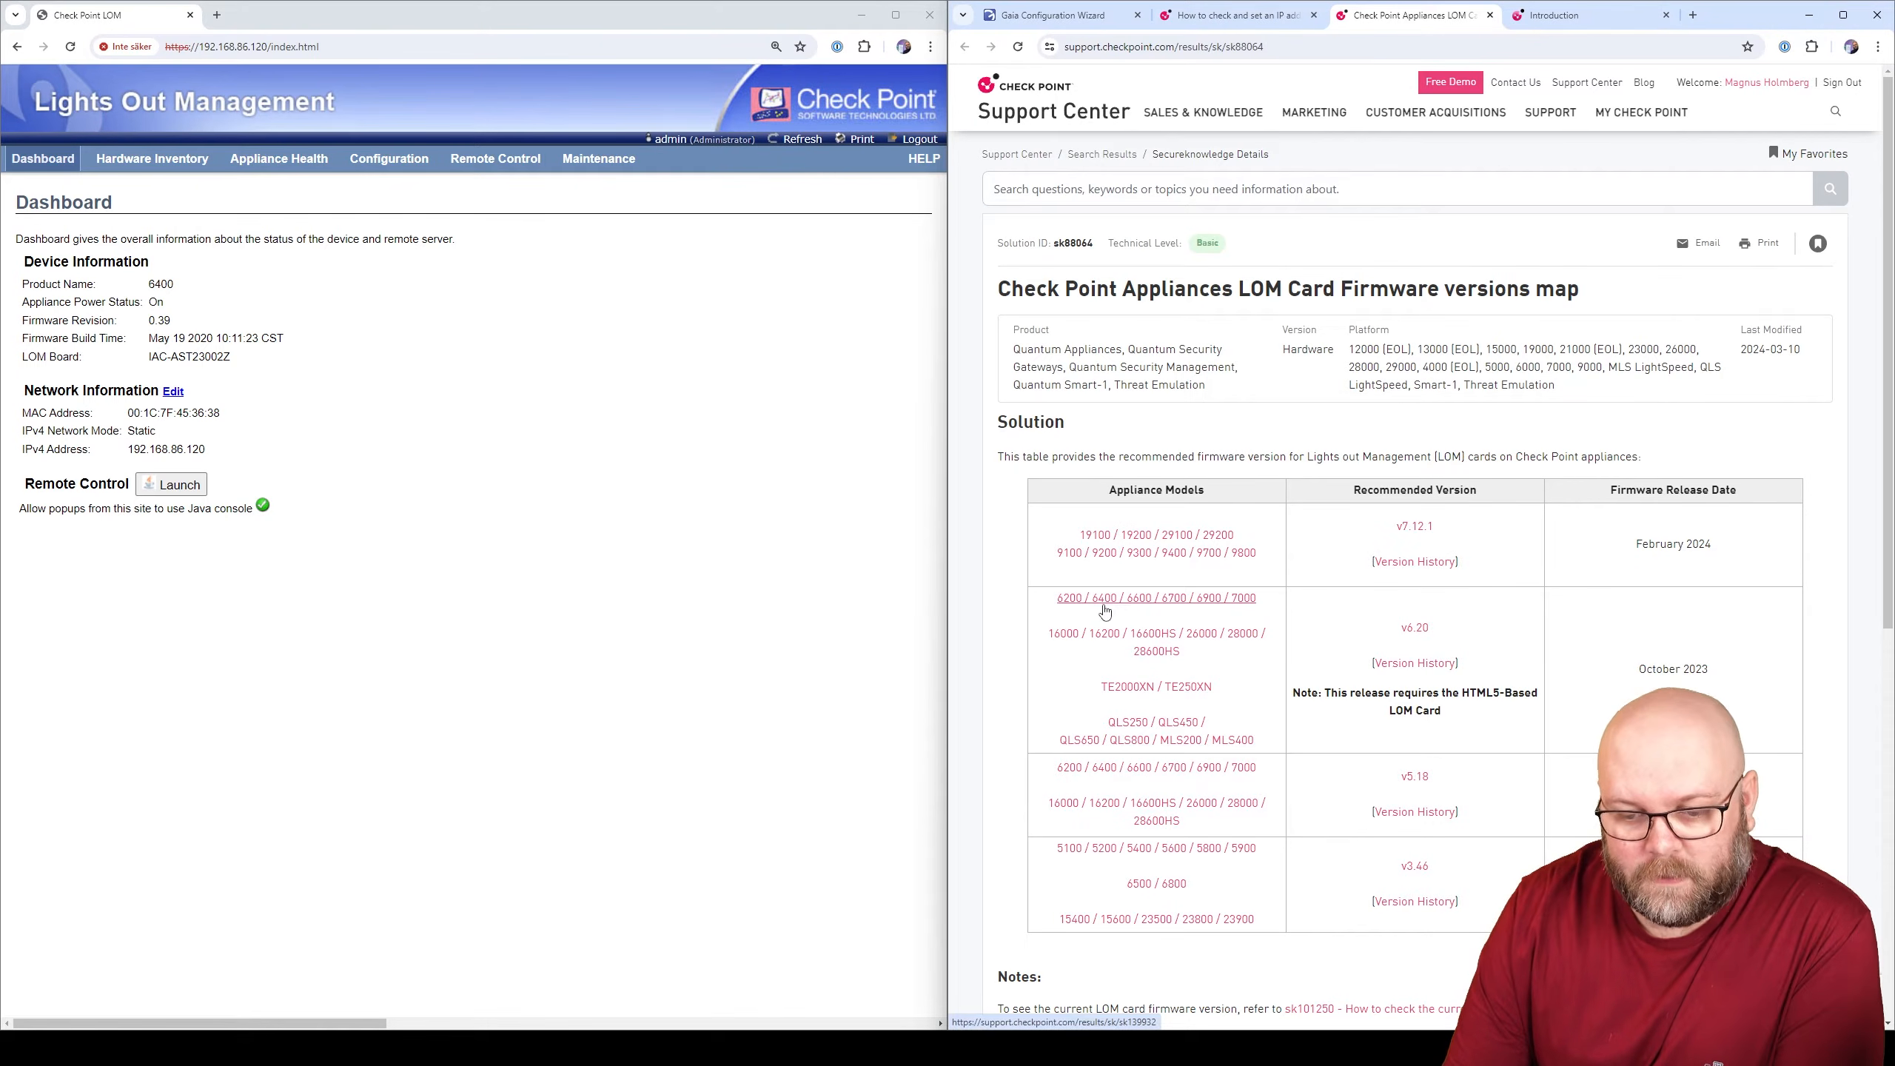
- Compare recommended firmware v6.20 with current revision 0.39 and mark the HTML5 LOM requirement note
left_click_drag(1436, 629, 1398, 637)
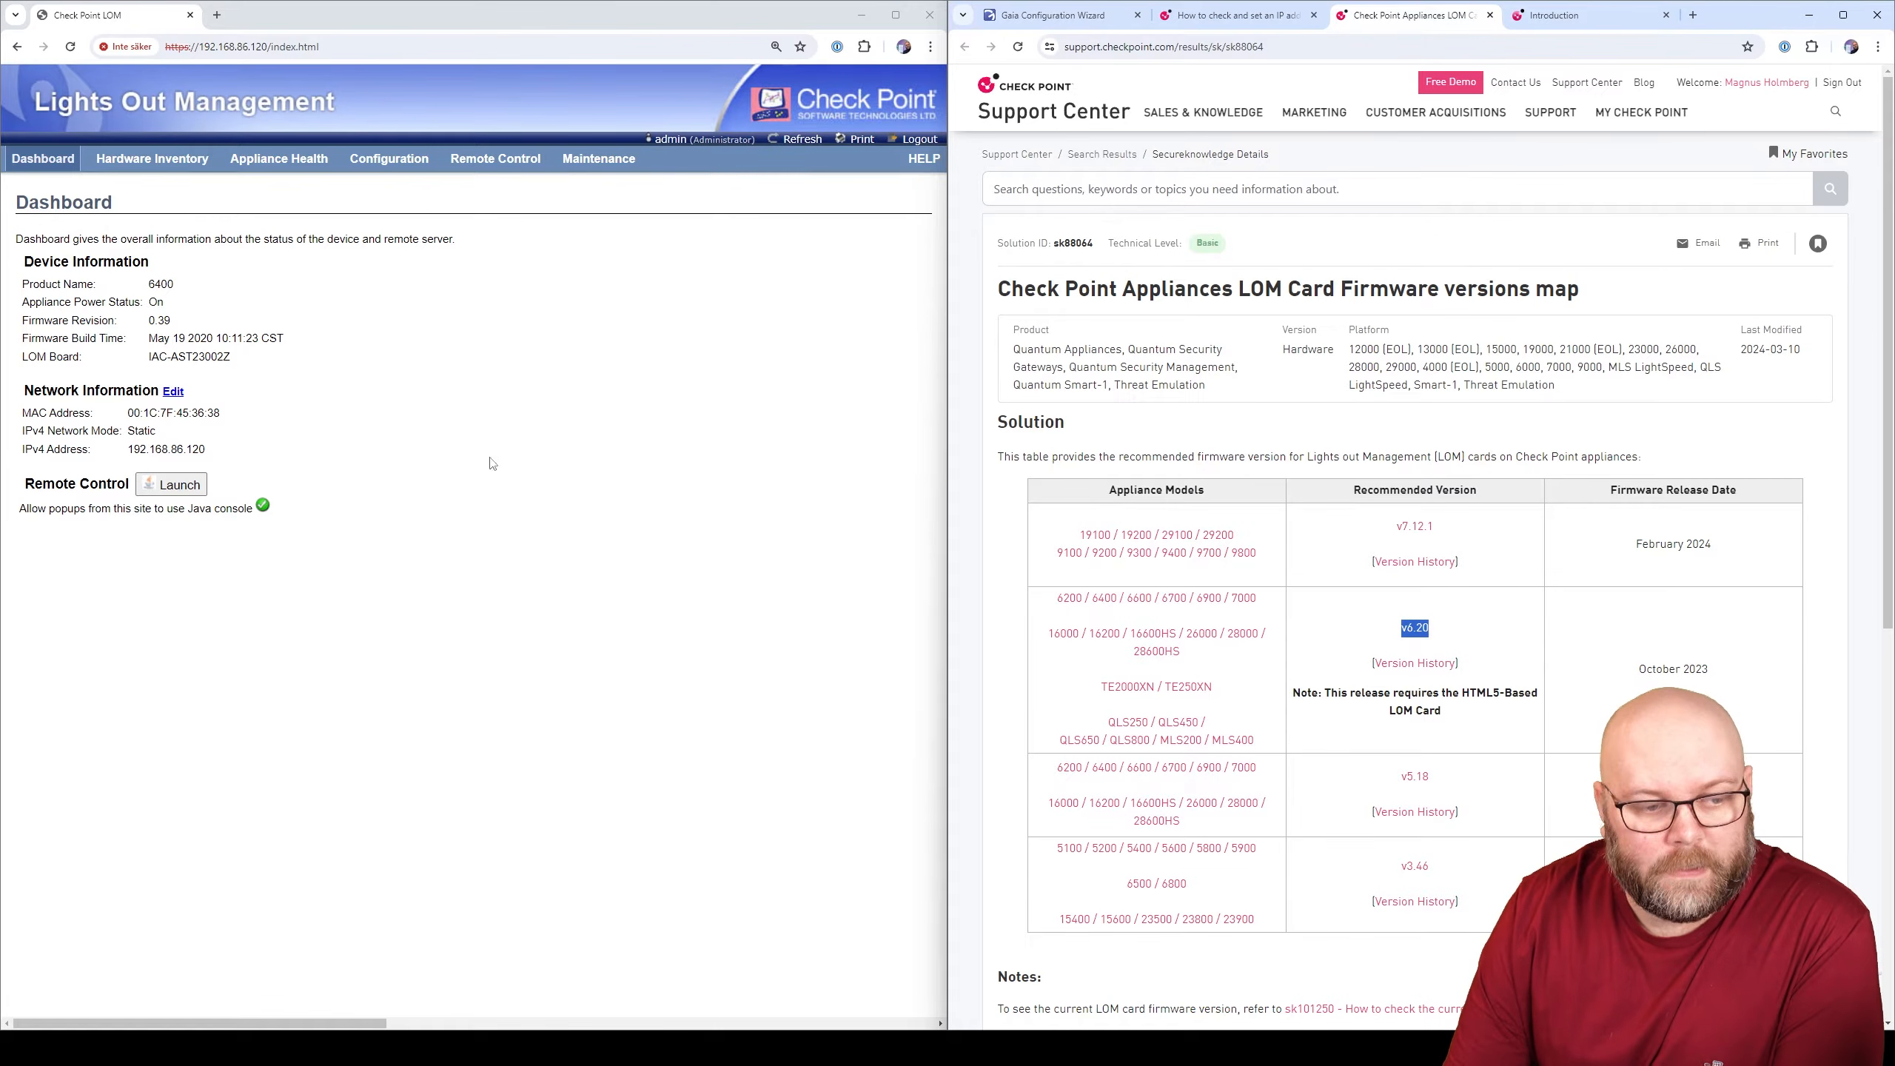
left_click_drag(150, 321, 175, 326)
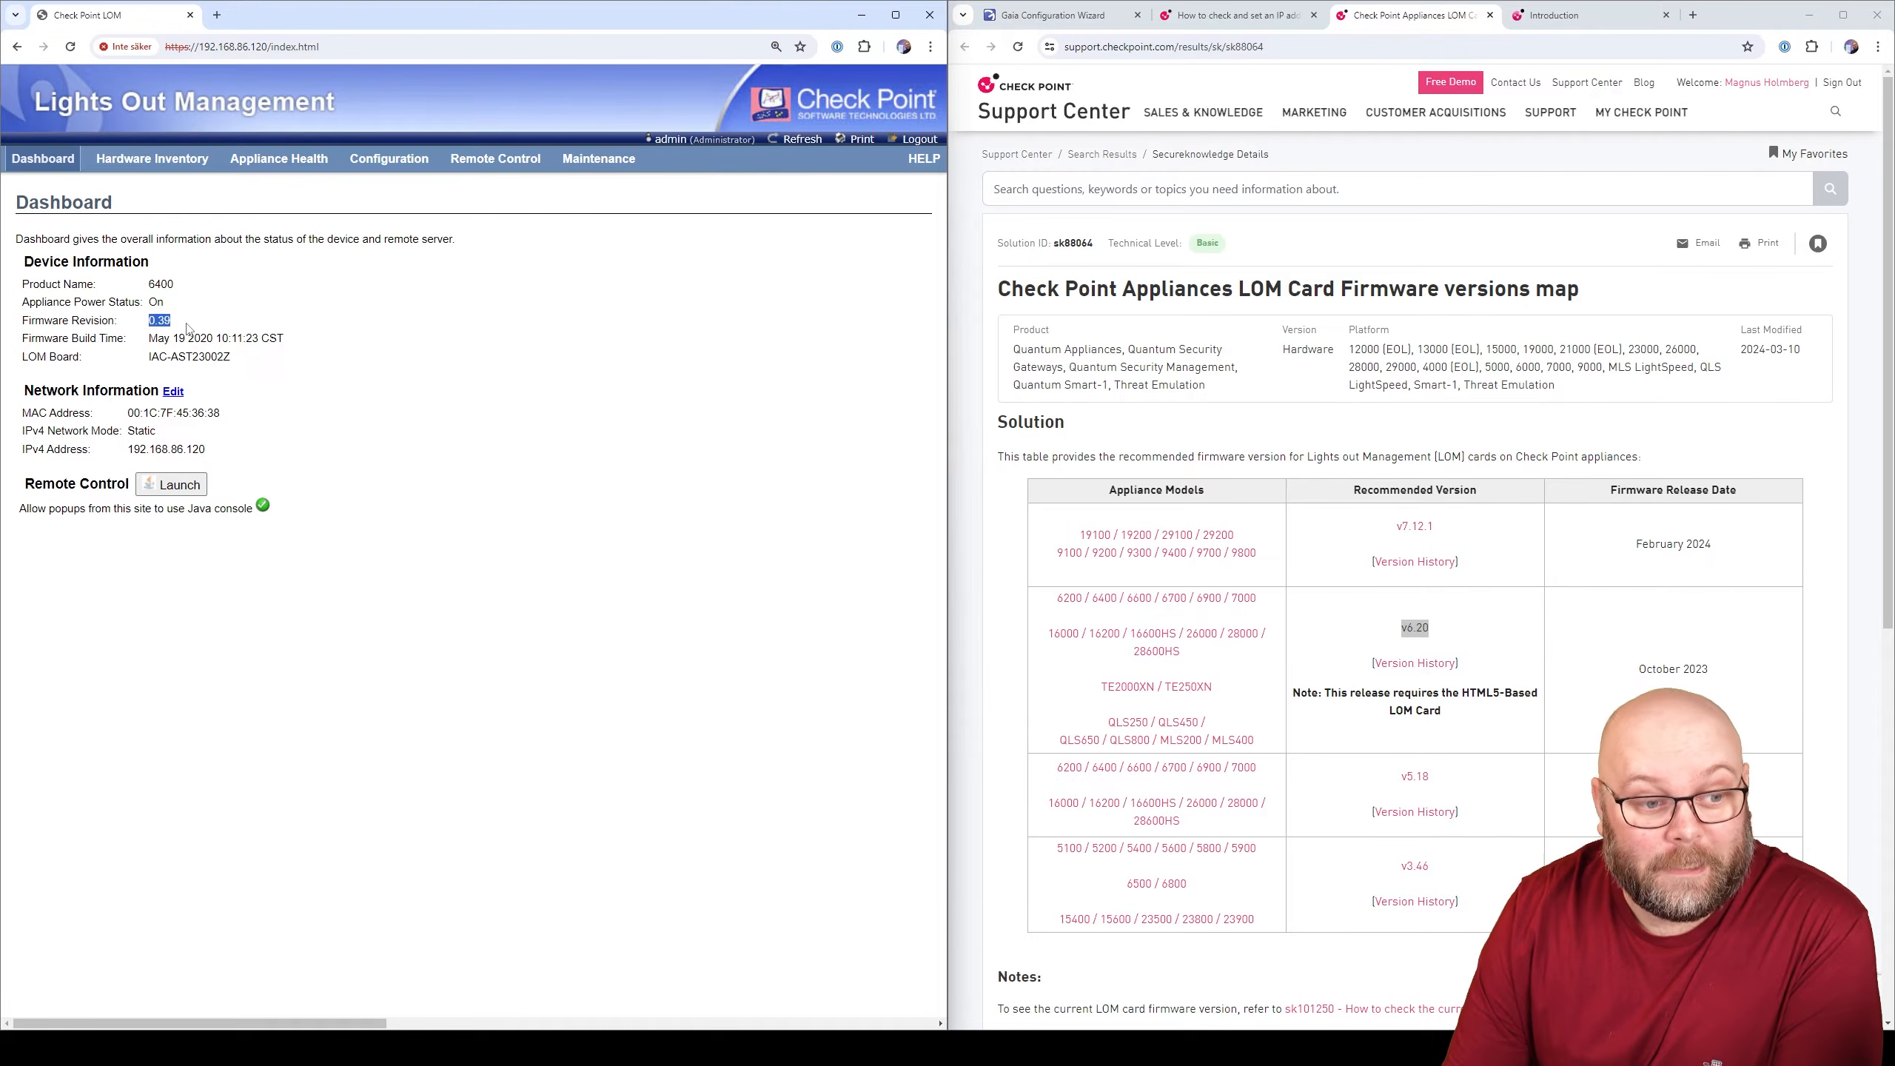
left_click(1456, 626)
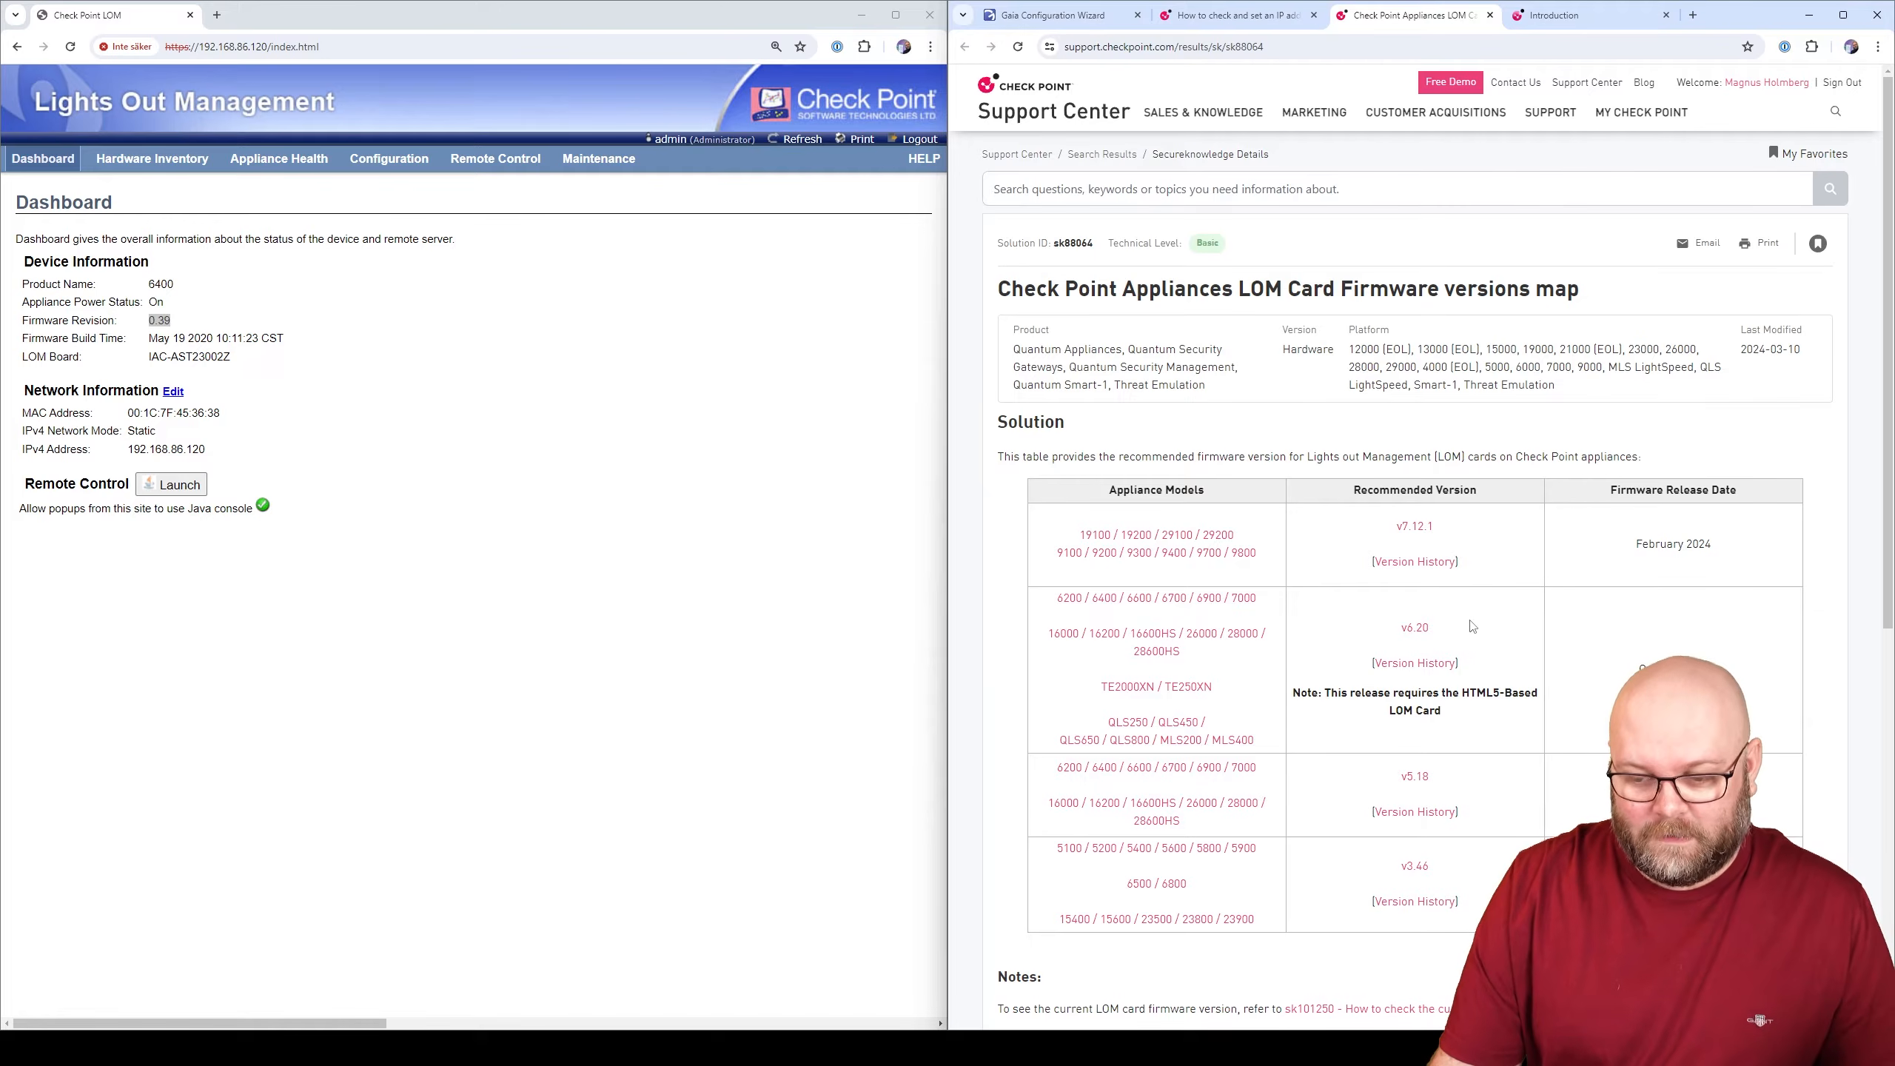
scroll(1496, 669, "down", 1)
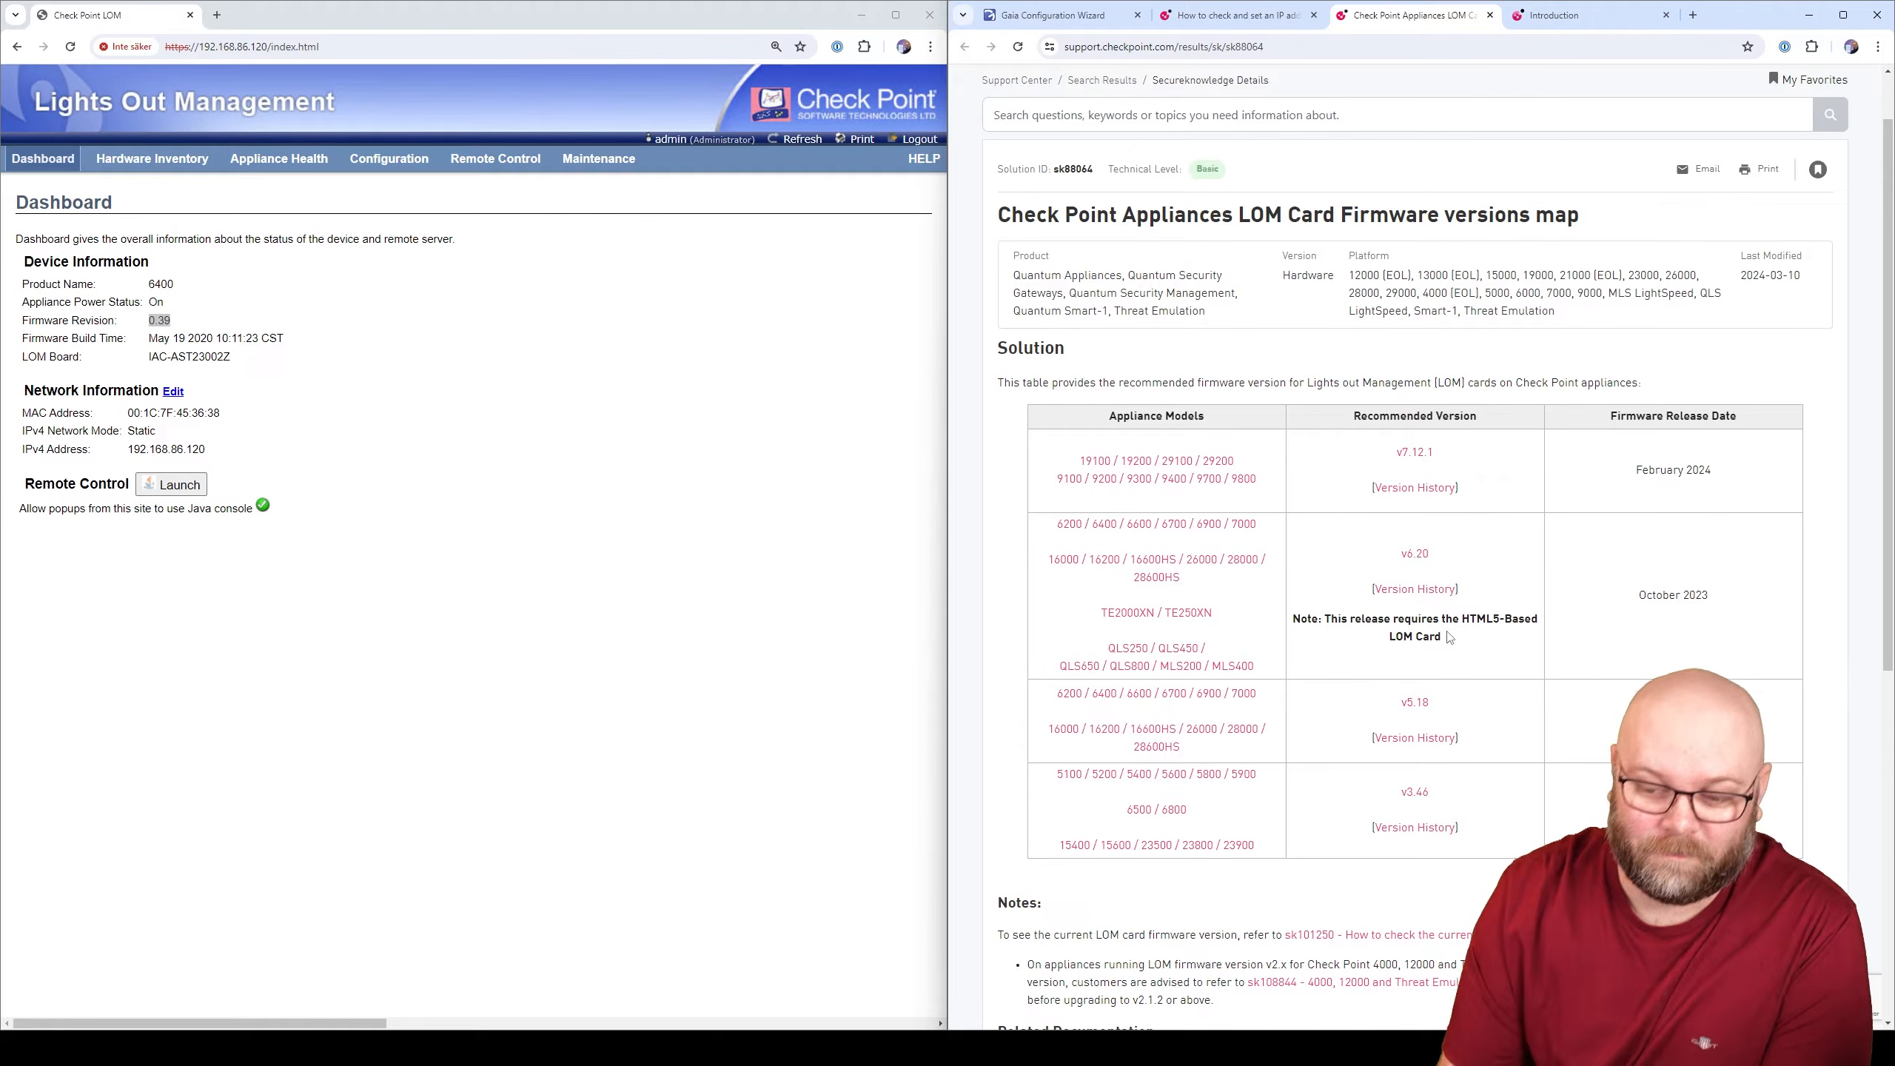
left_click_drag(1452, 643, 1325, 617)
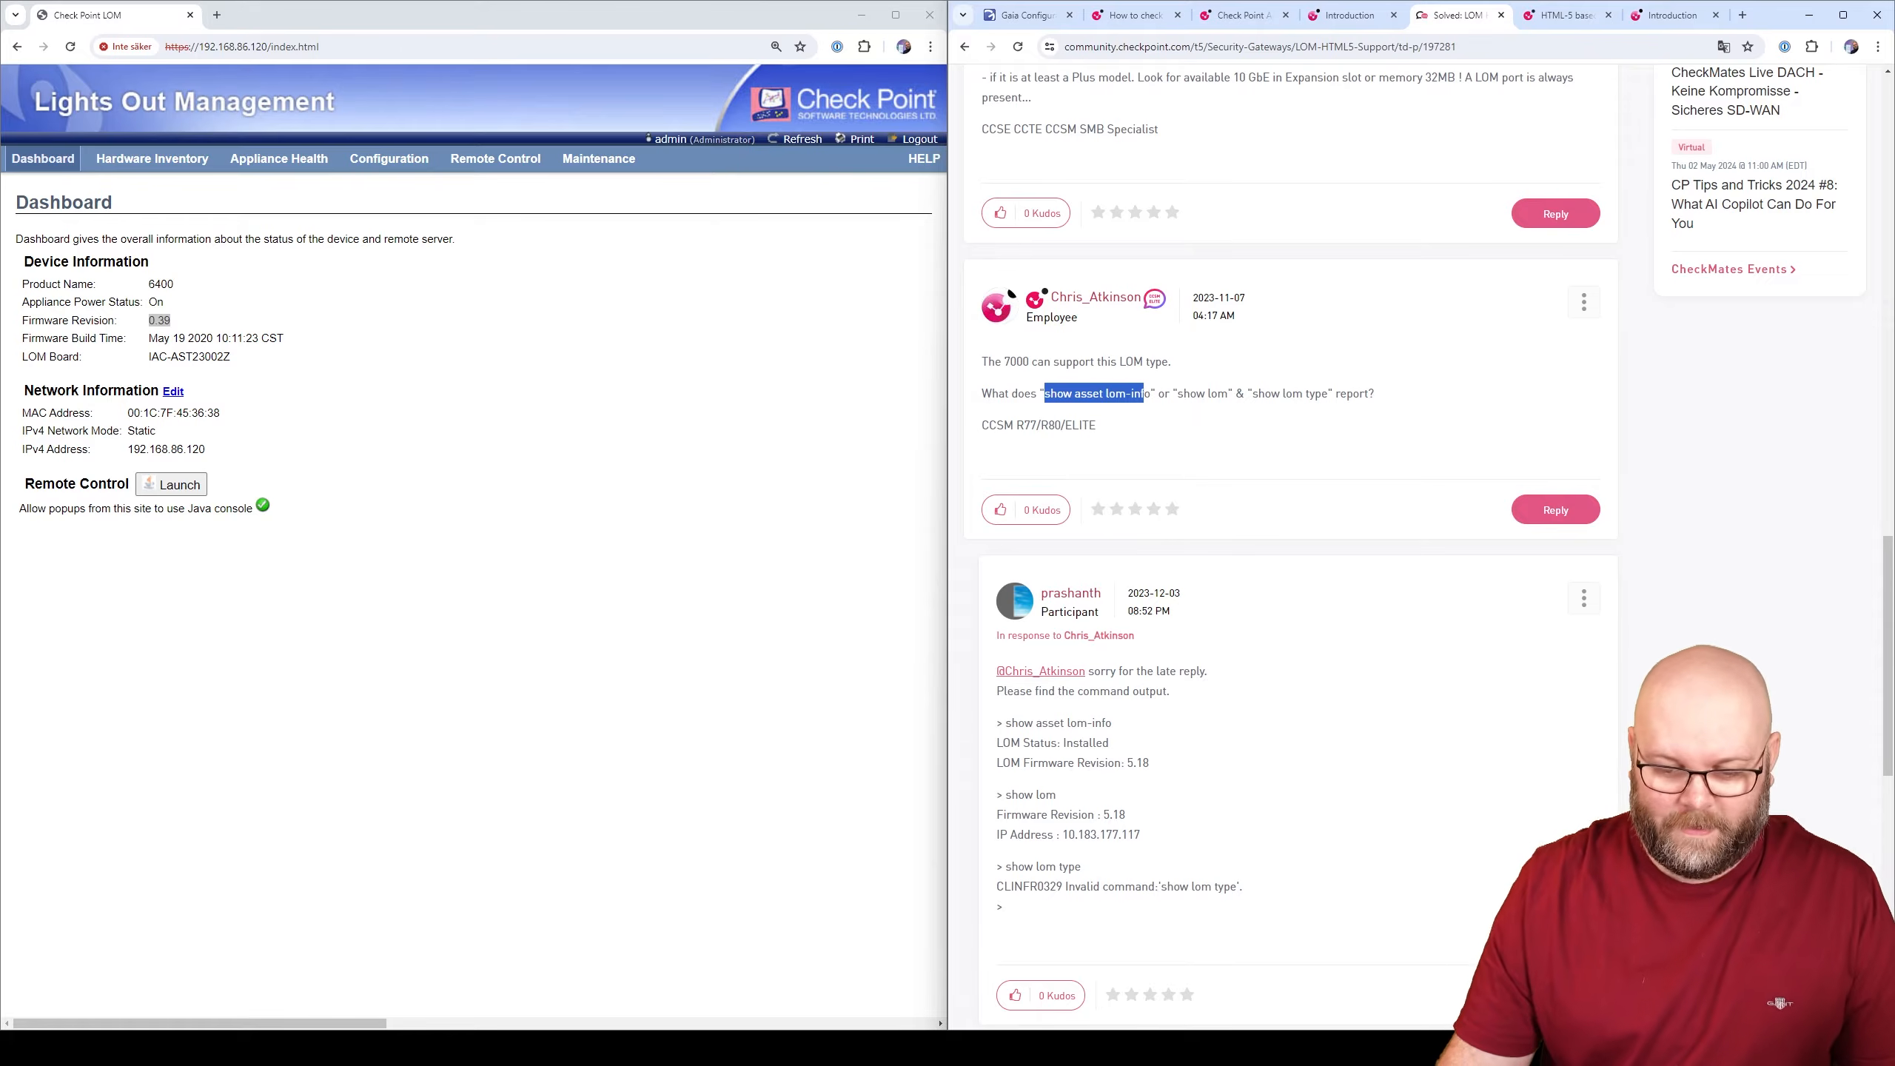
key("alt+Tab")
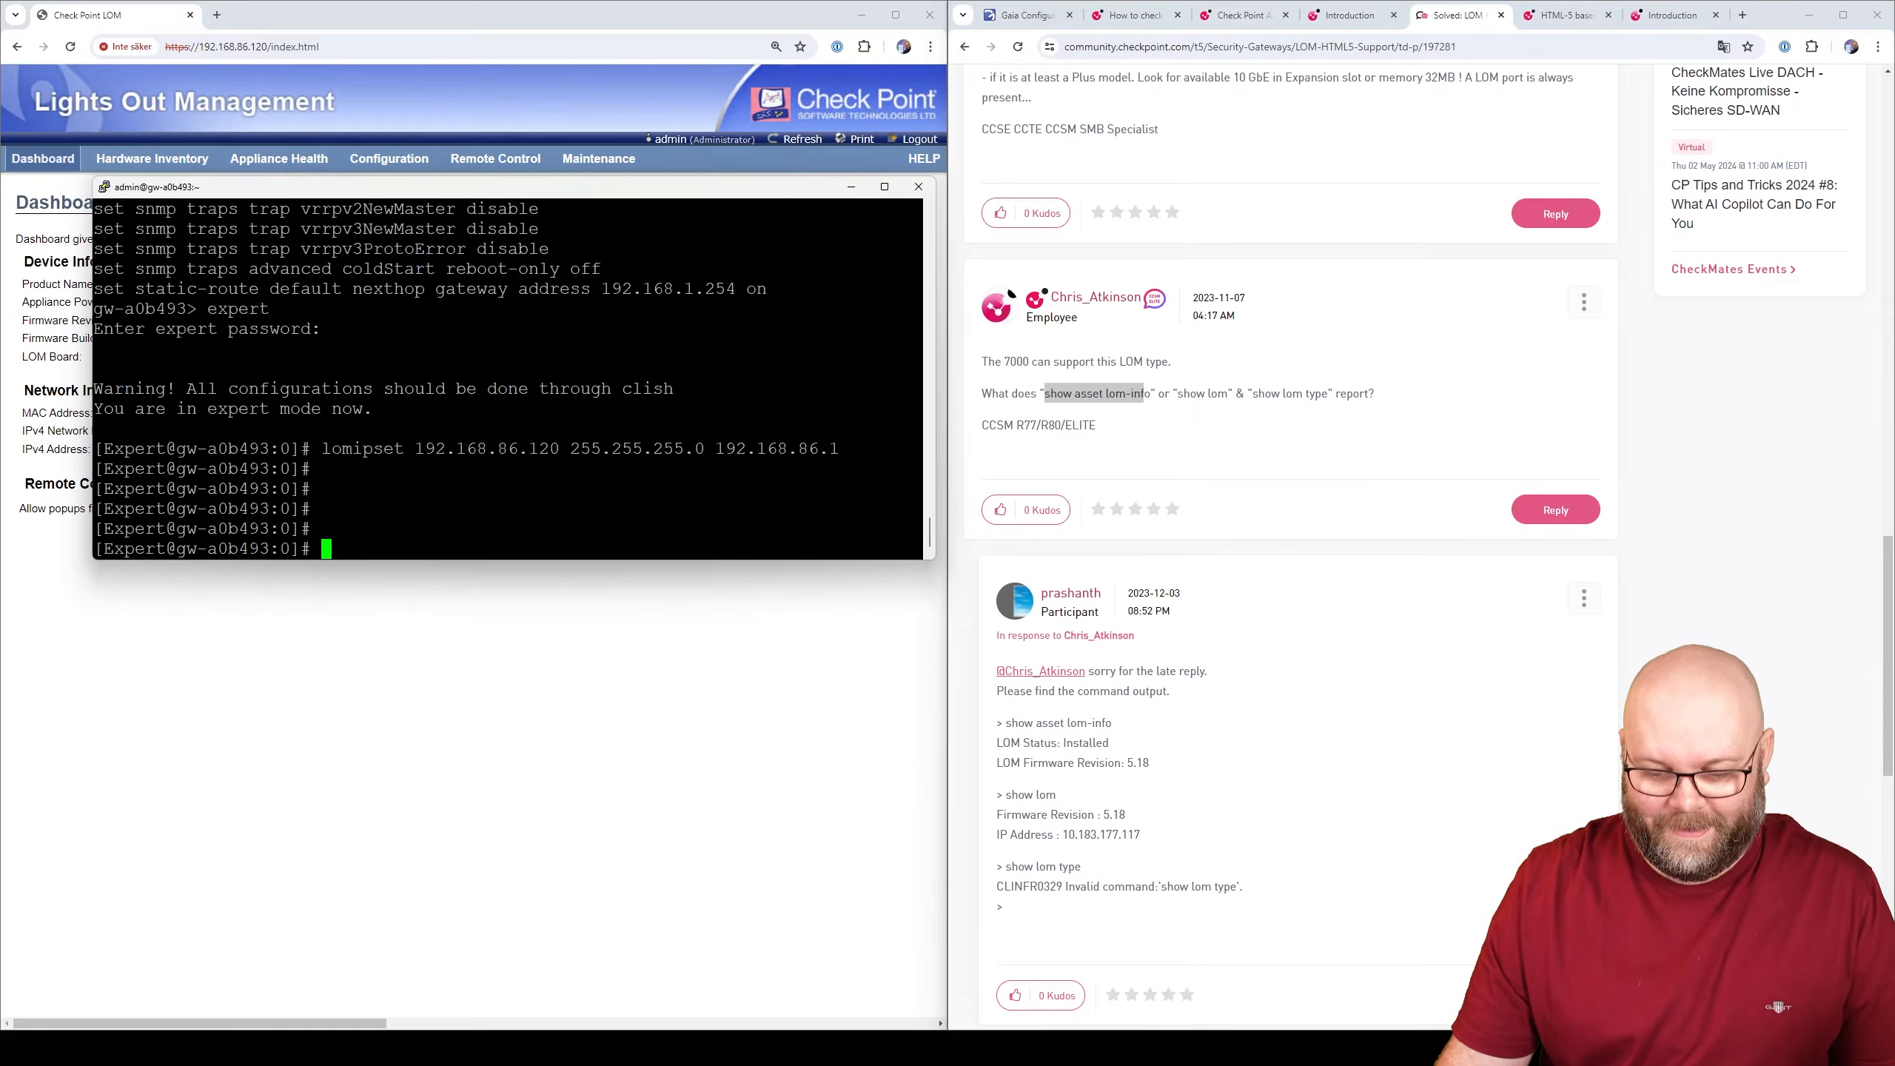
- Exit expert mode and run the copied LOM asset command at the clish prompt
right_click(691, 524)
key("BackSpace")
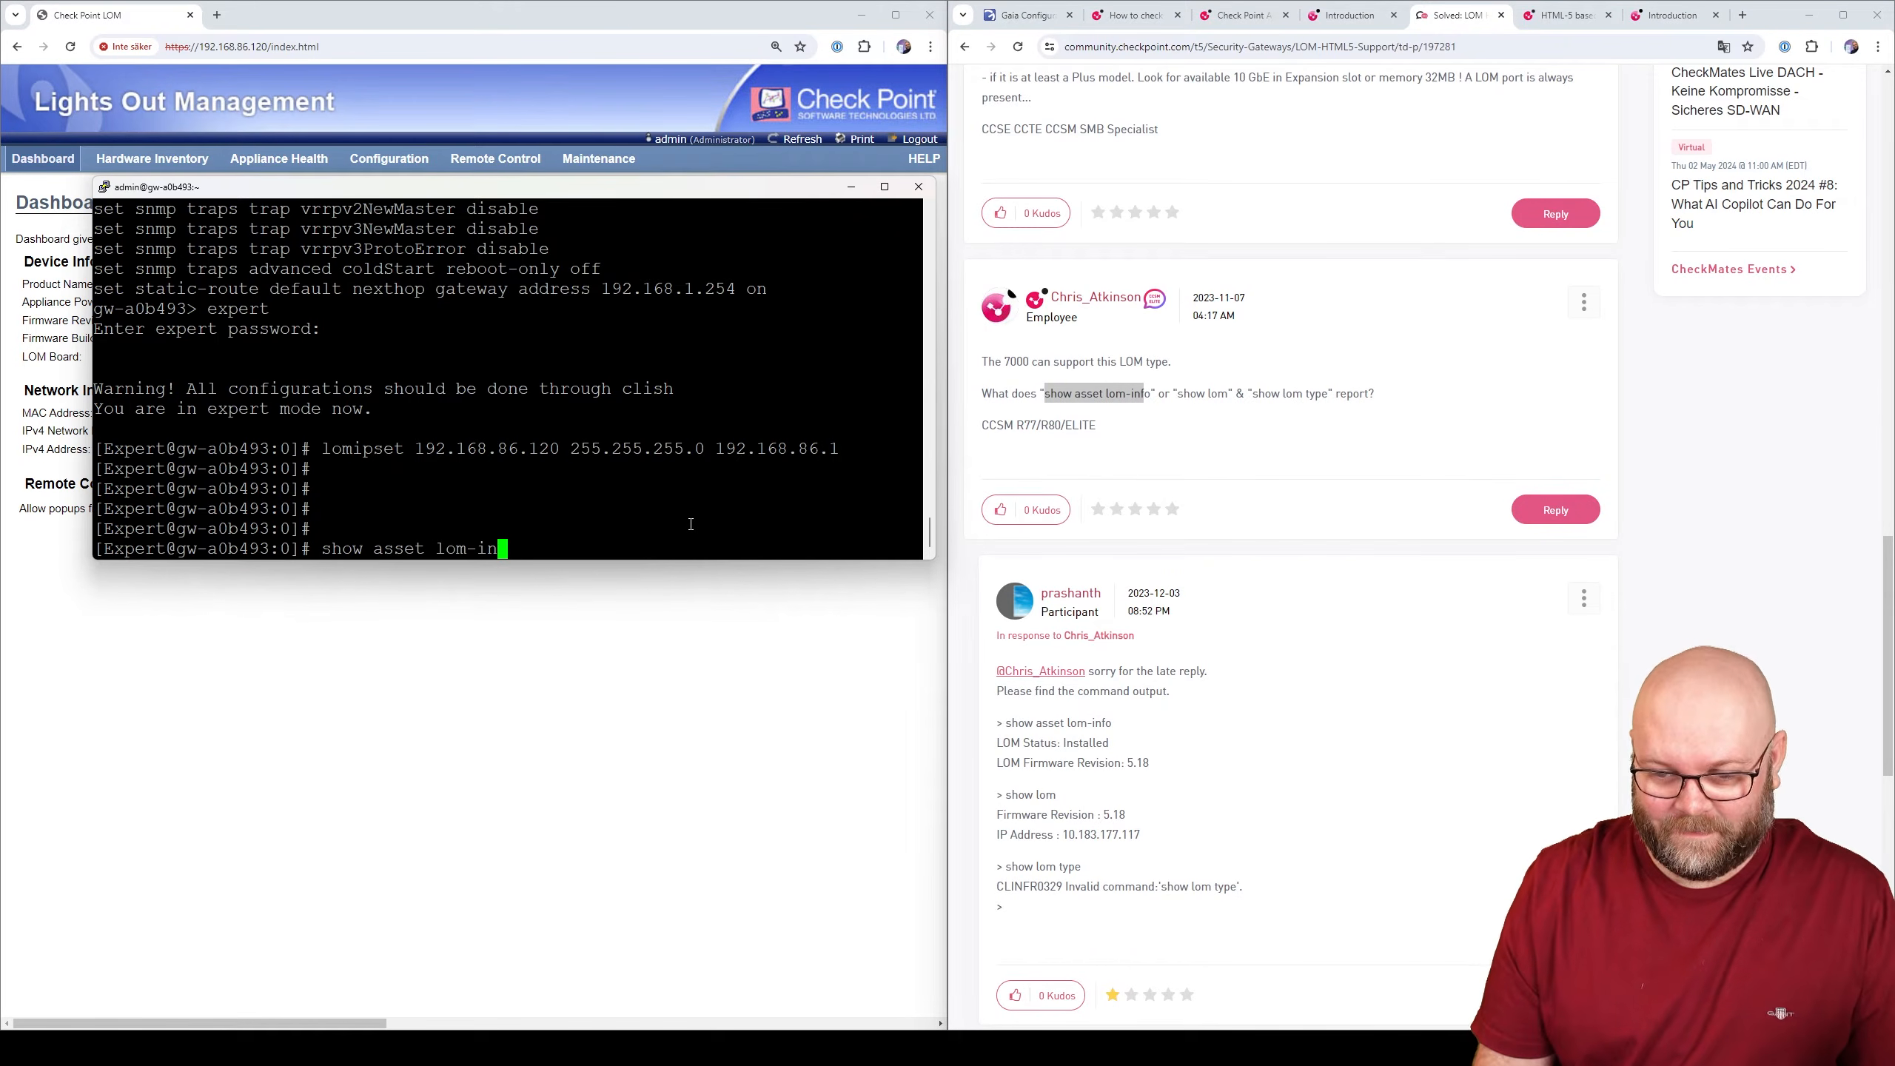
key("BackSpace")
key("BackSpace")
key("BackSpace")
key("BackSpace")
key("BackSpace")
key("BackSpace")
key("BackSpace")
key("BackSpace")
key("BackSpace")
key("BackSpace")
key("BackSpace")
key("BackSpace")
key("BackSpace")
key("BackSpace")
key("BackSpace")
key("BackSpace")
key("BackSpace")
type("clish")
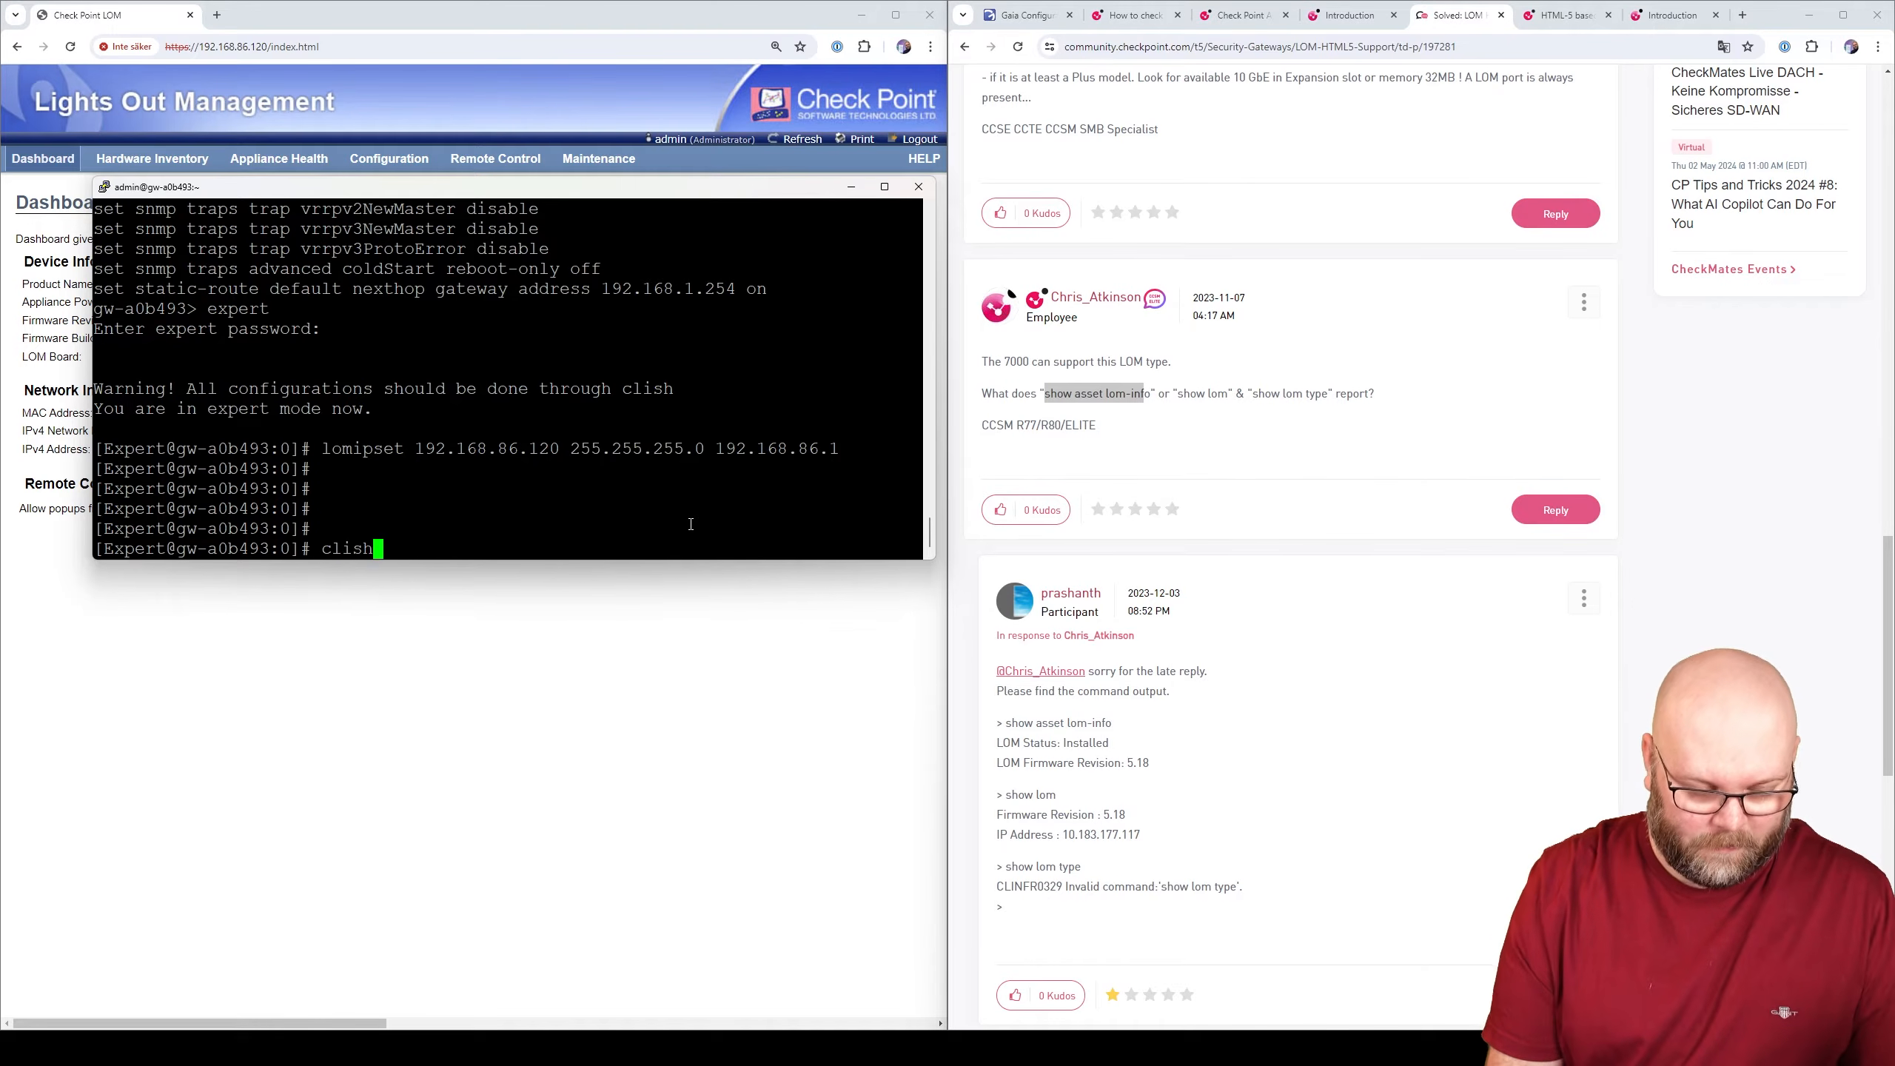
key("Return")
type("exit")
key("Return")
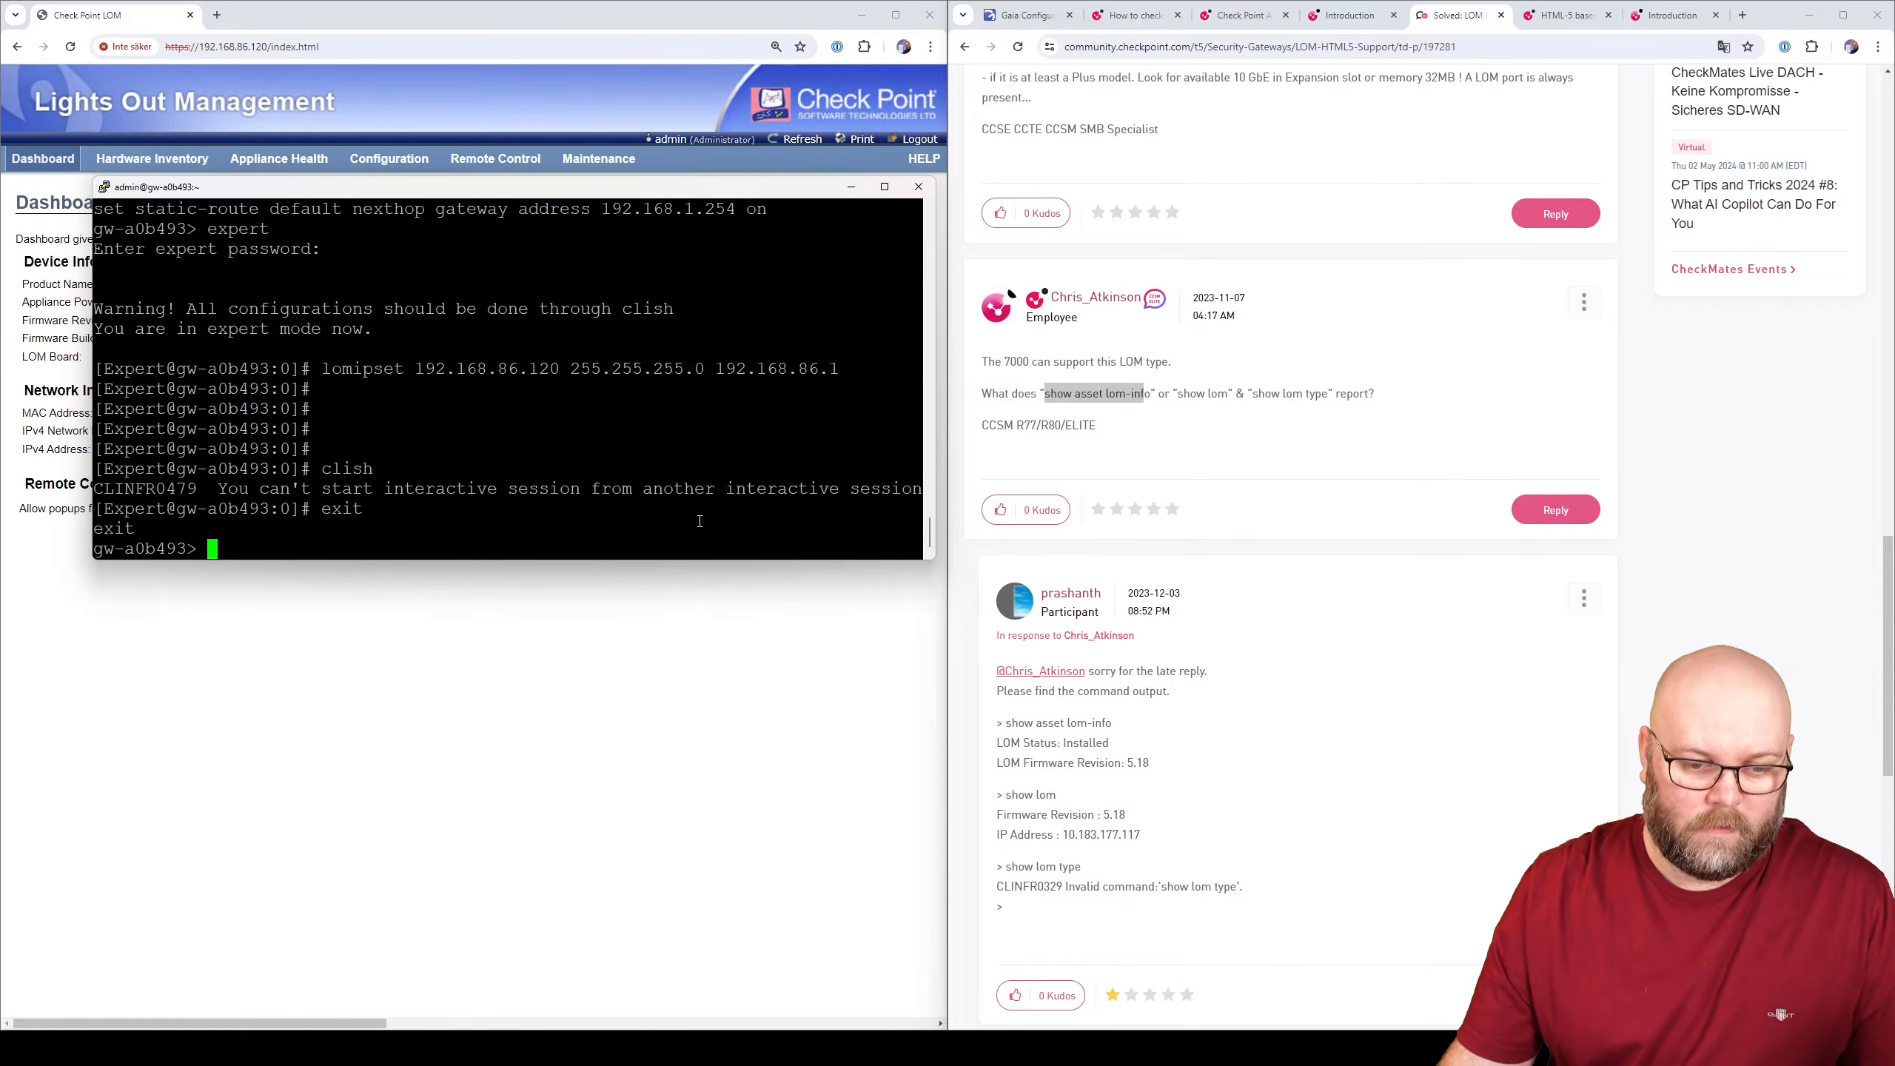
right_click(701, 521)
key("Return")
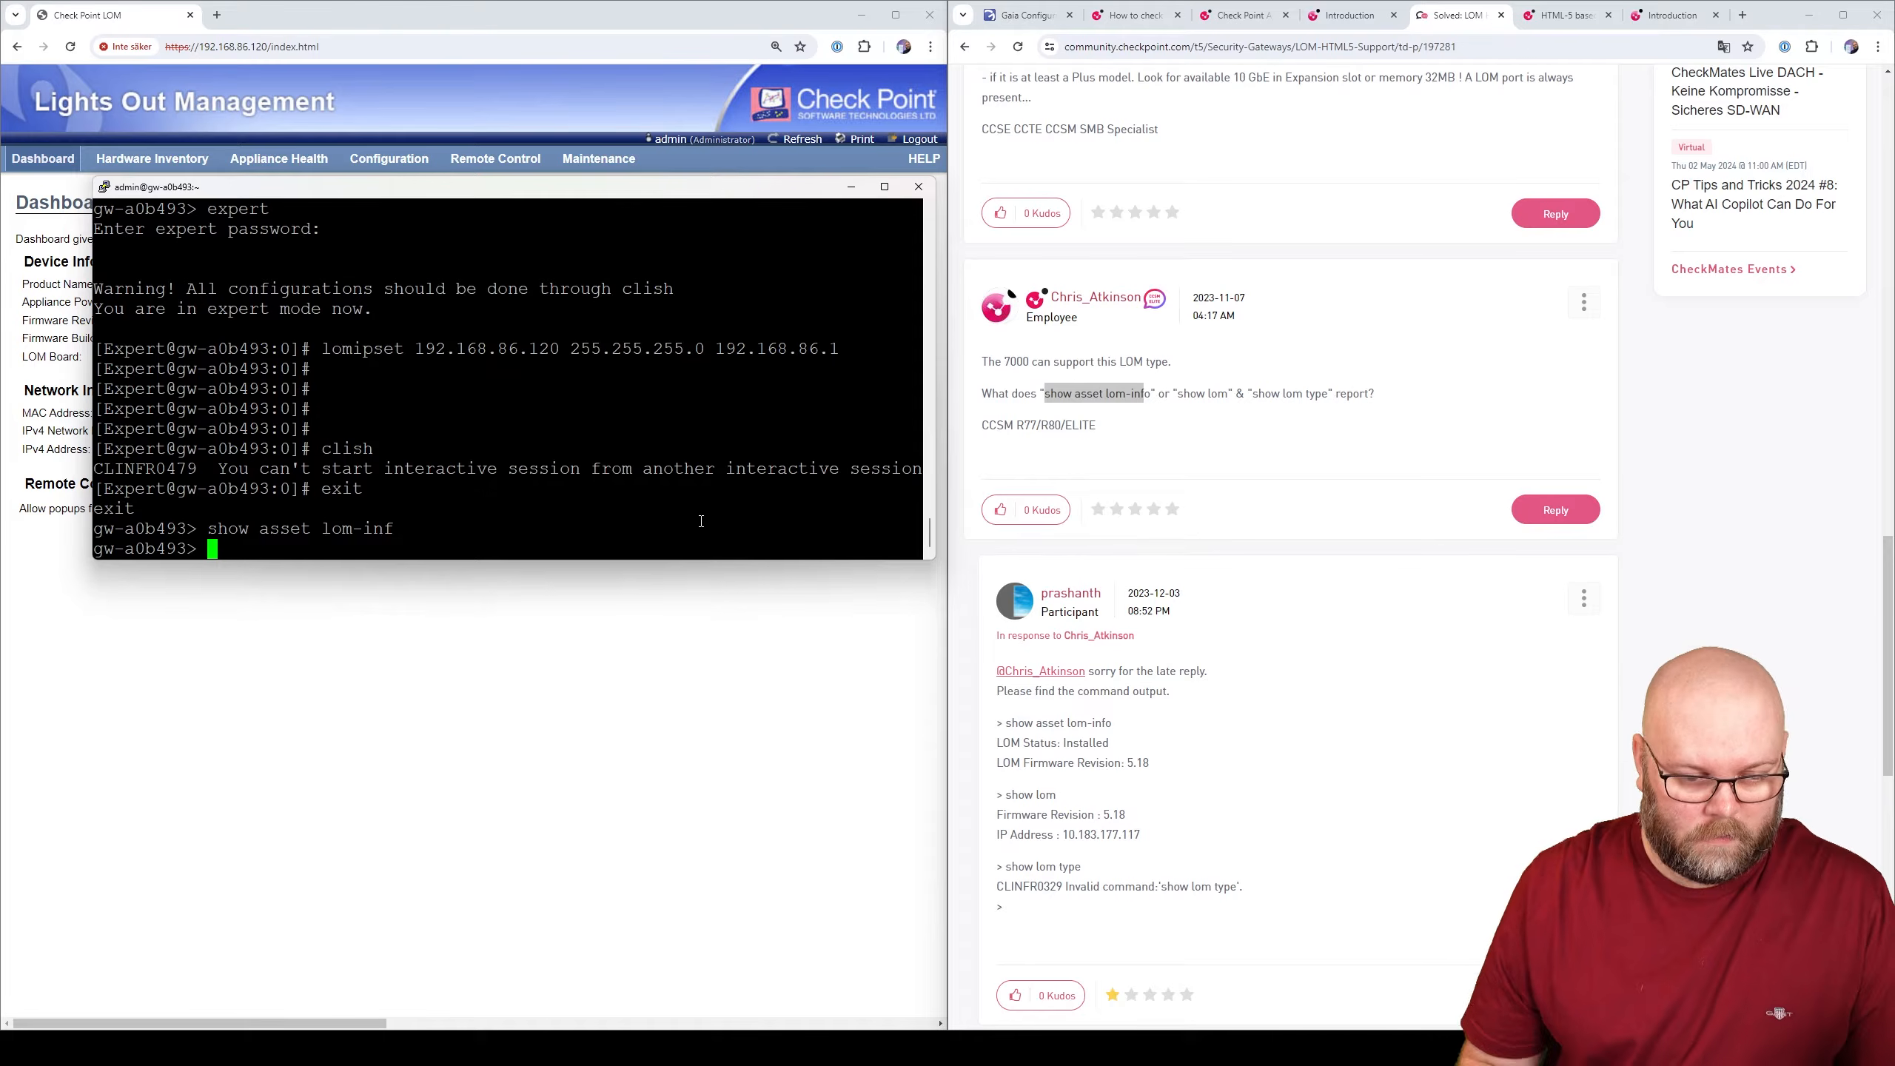
- Run the same LOM asset command in expert mode, then return to clish
type("expert")
key("Return")
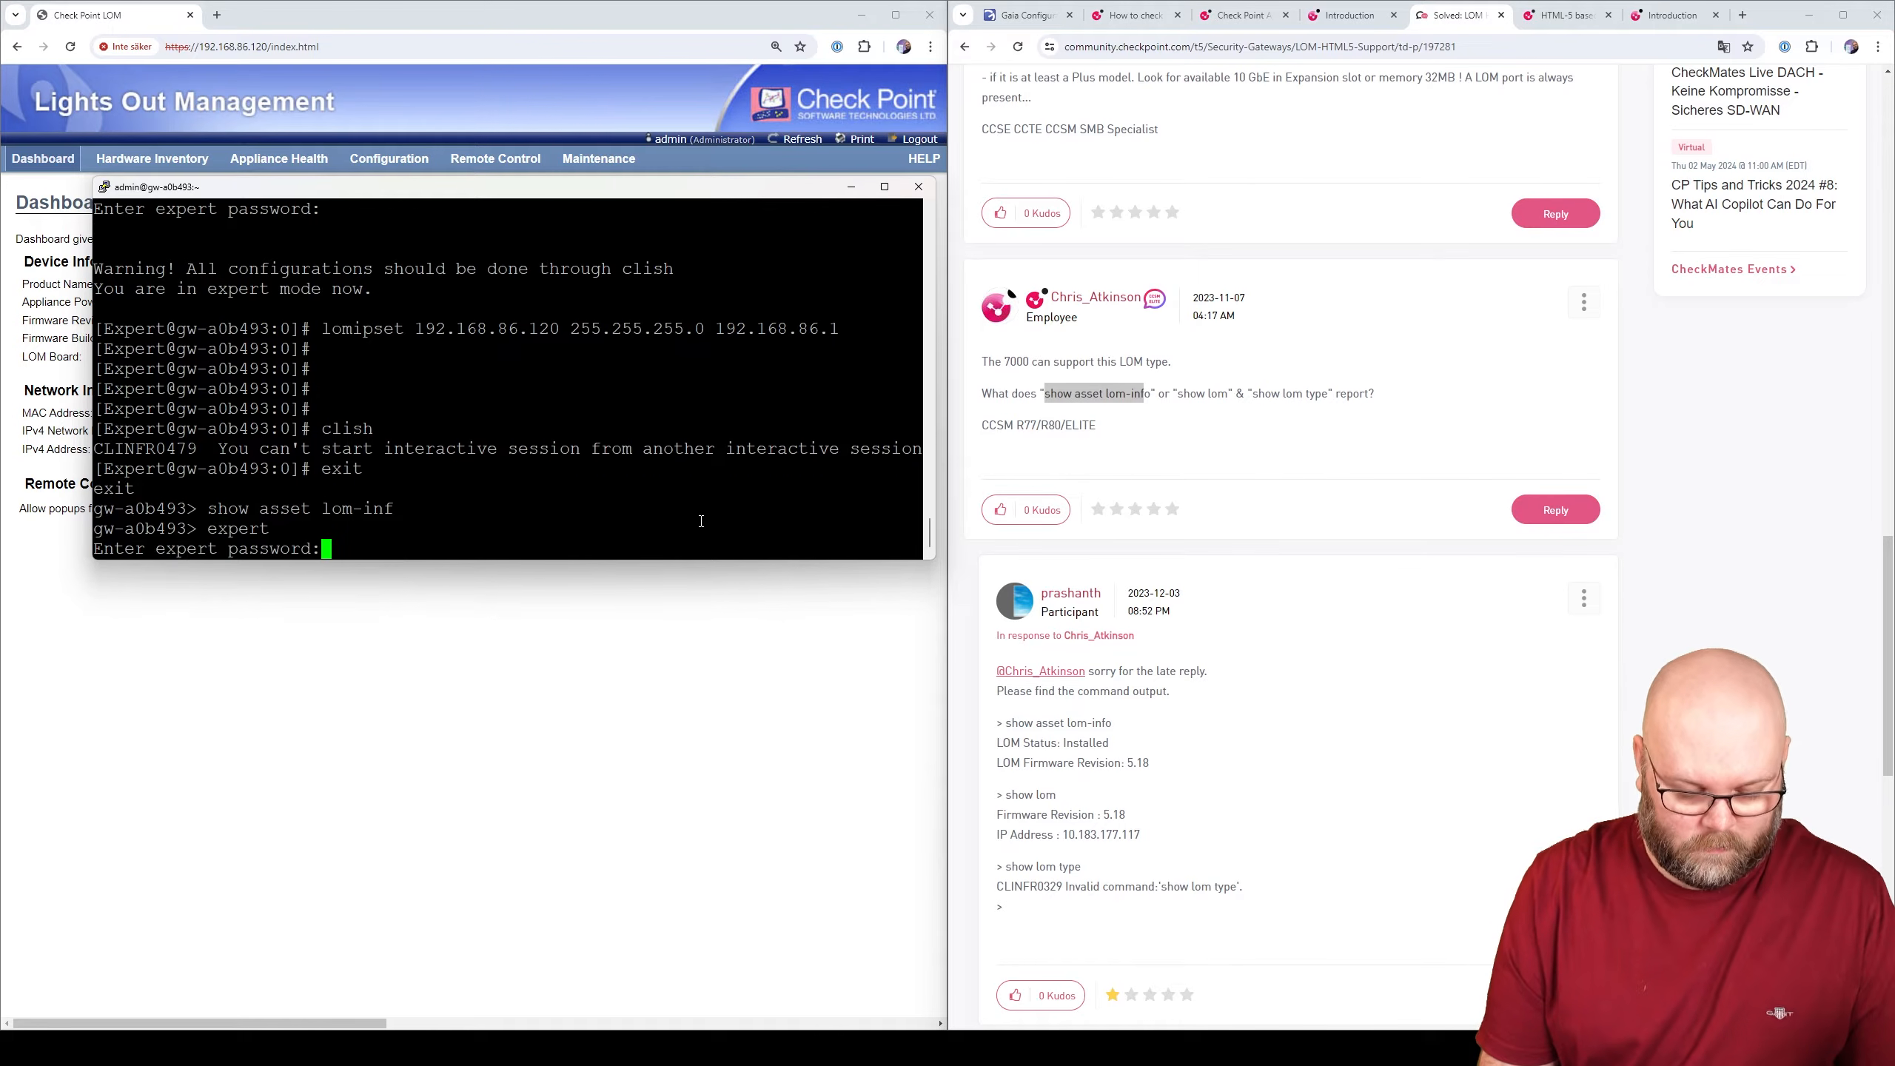
key("Return")
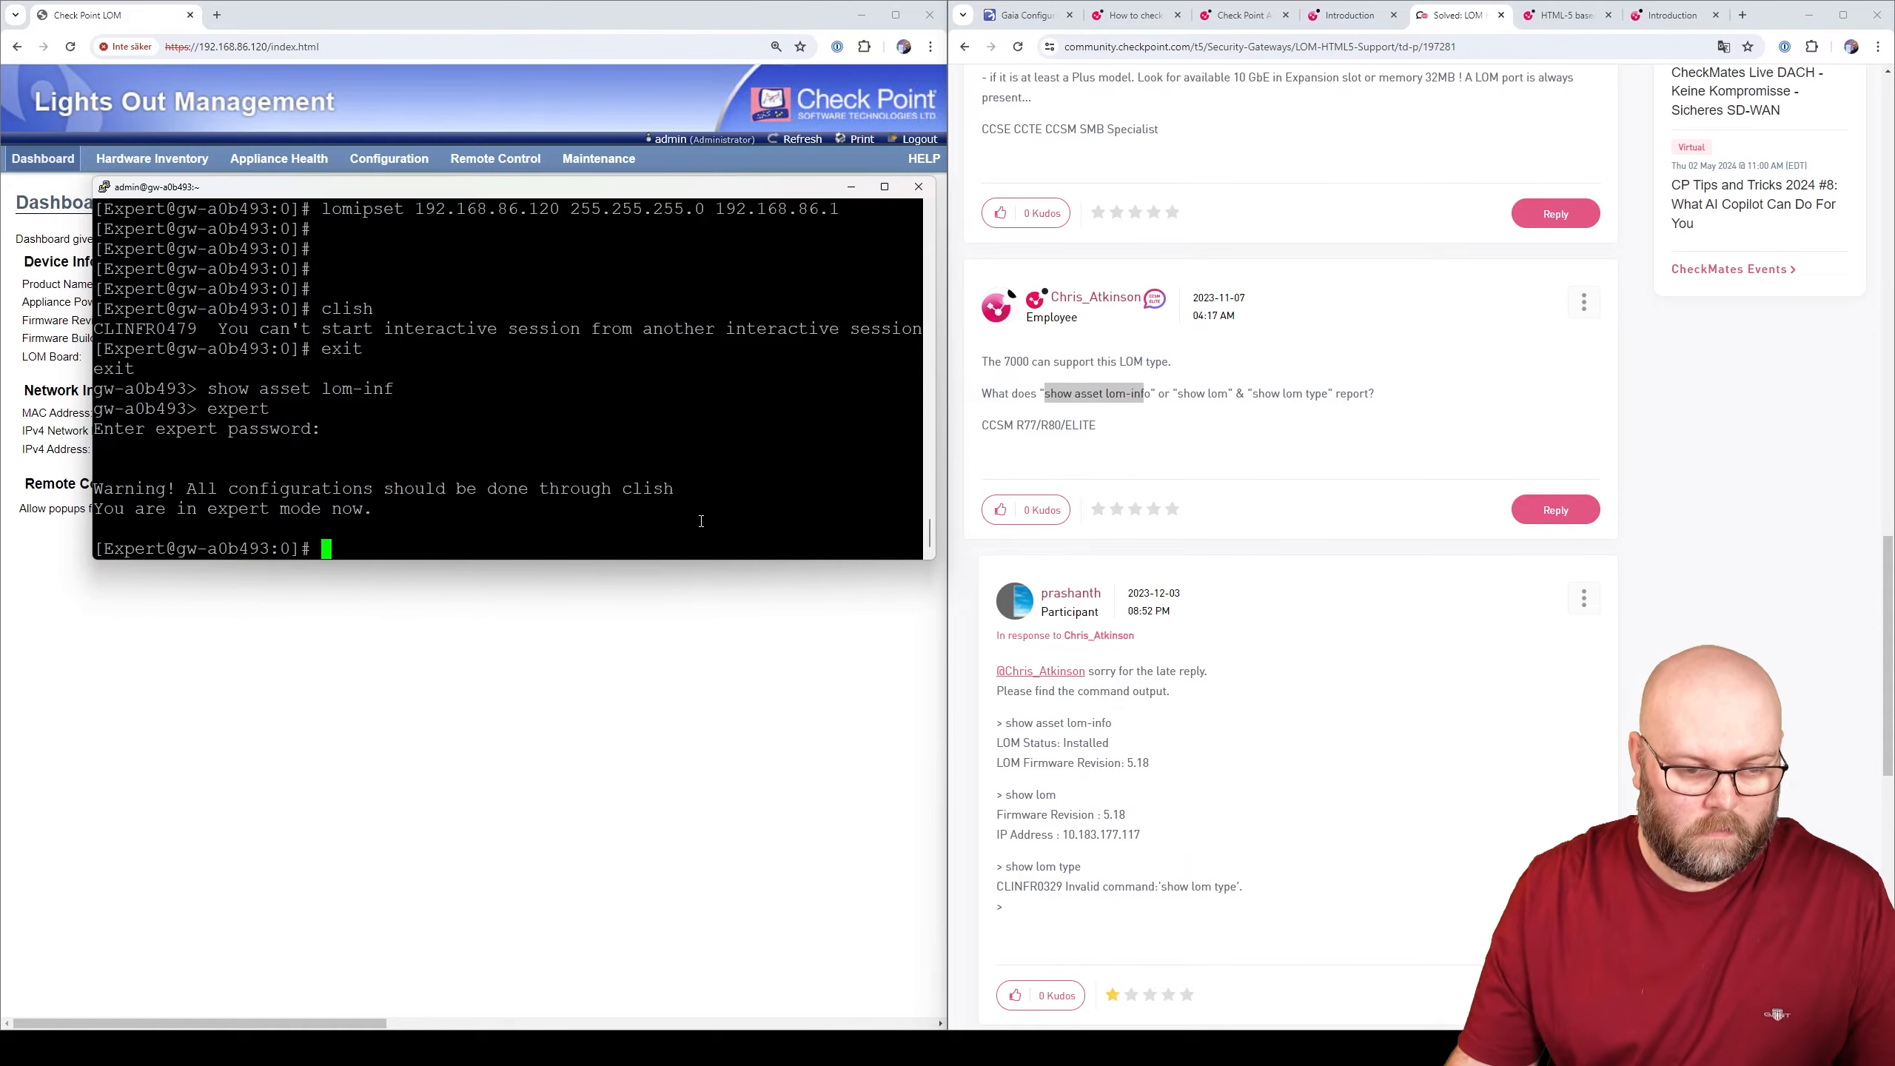
right_click(701, 521)
key("Return")
type("exit")
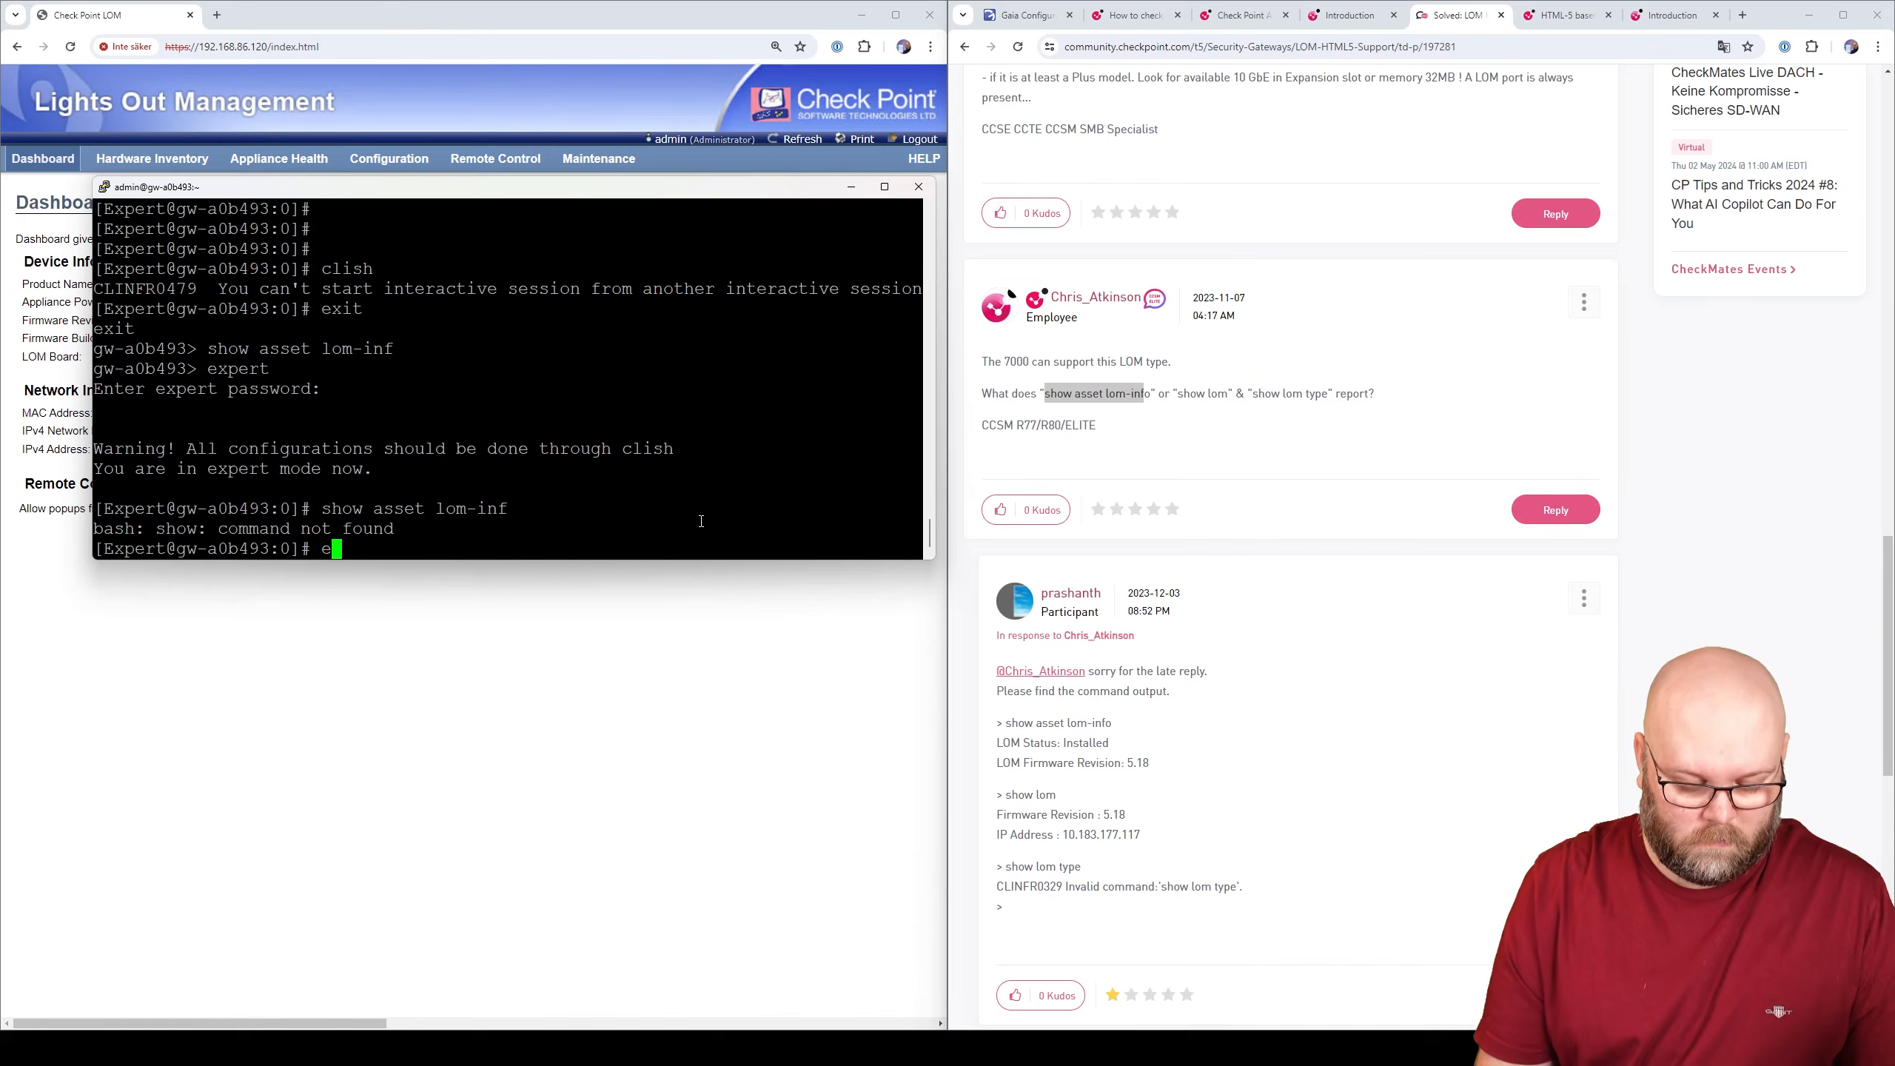
key("Return")
- Run show lom for firmware 0.39 and IP 192.168.86.120; try show lom type and list subcommands
type("show lom")
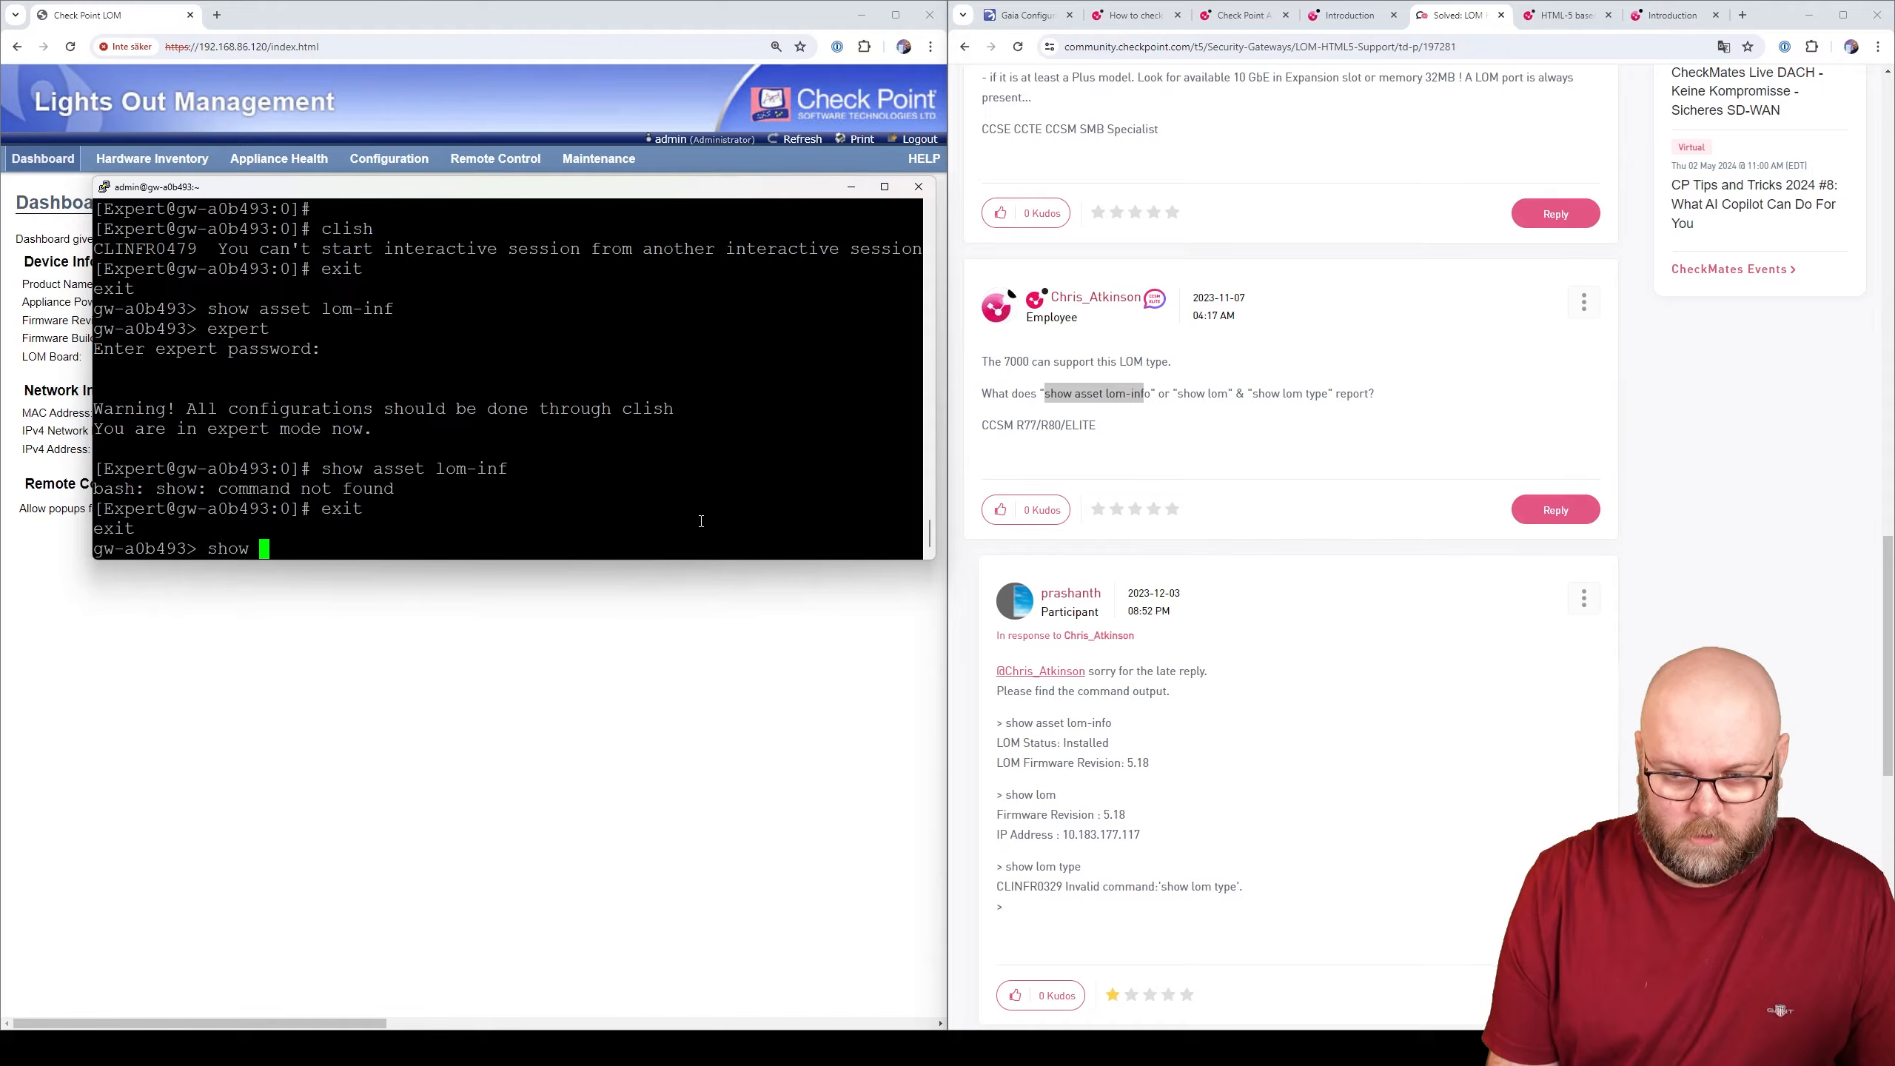
key("Return")
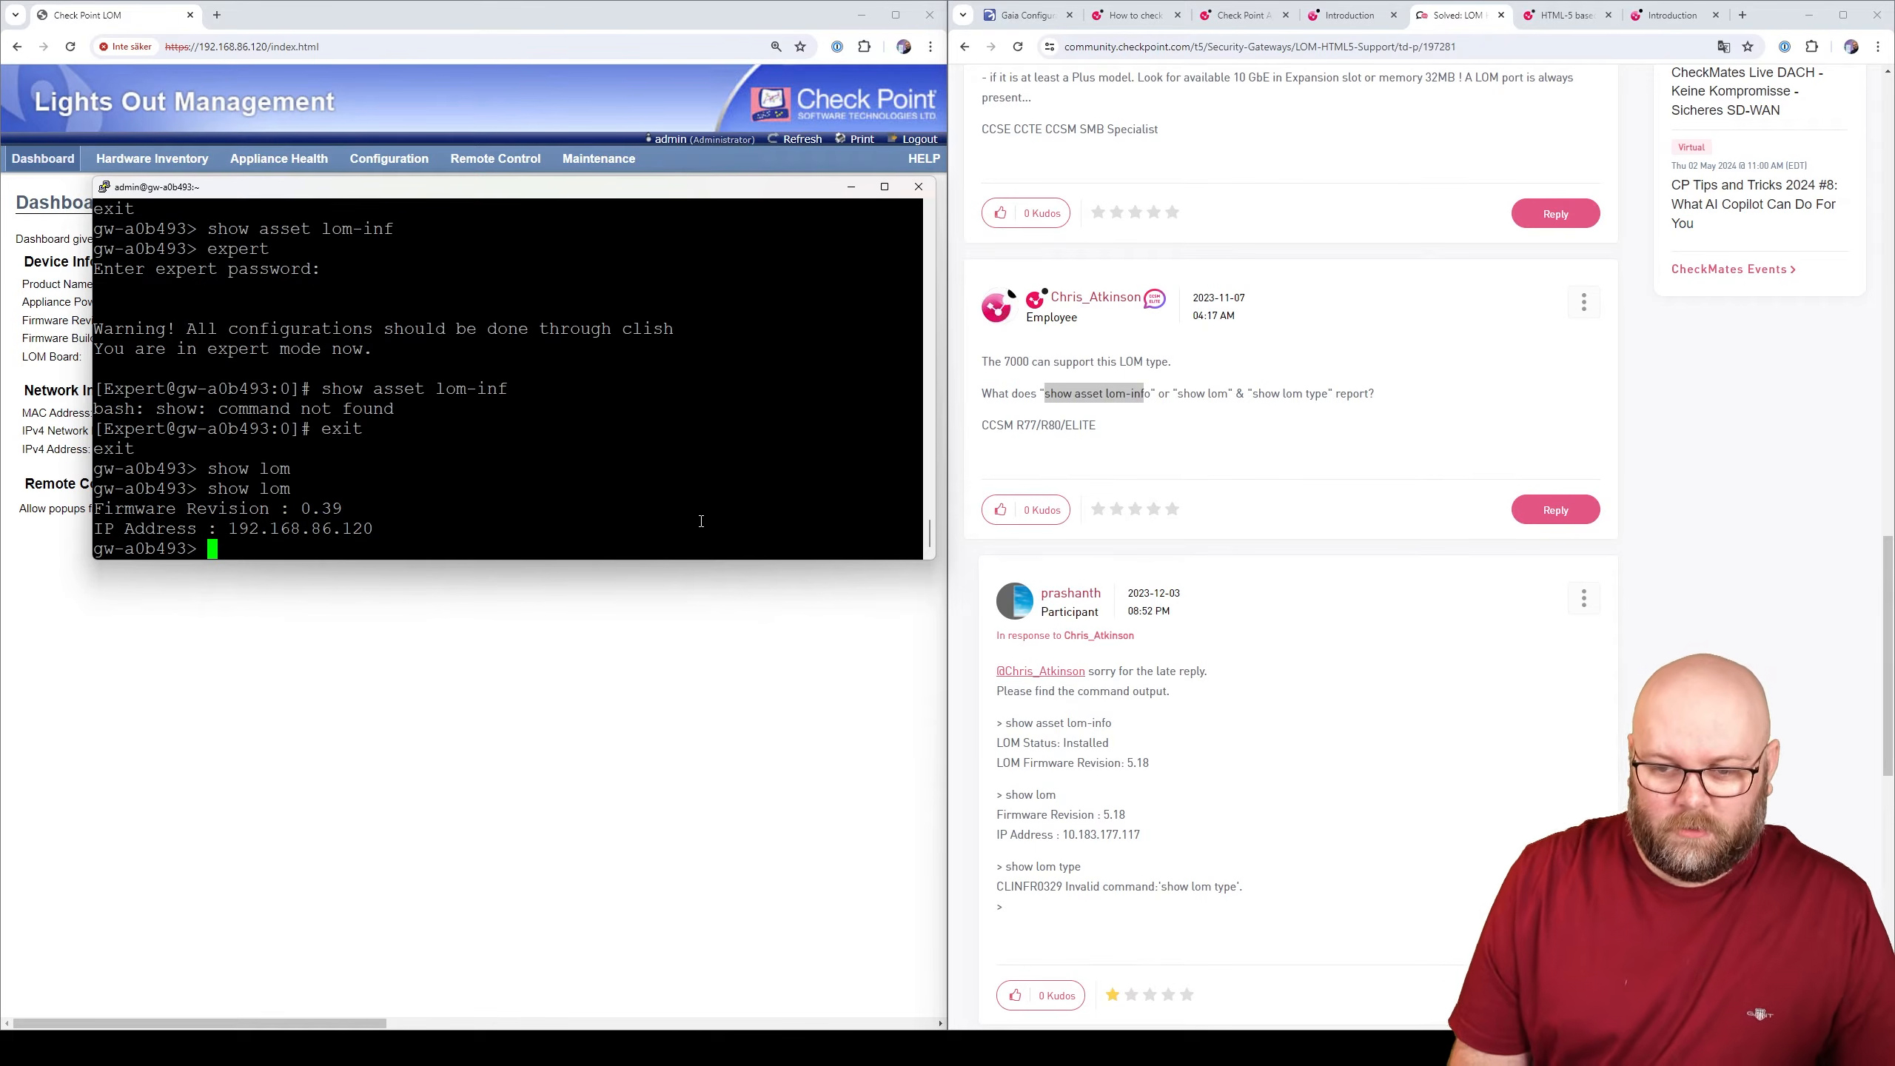
type("show lom type")
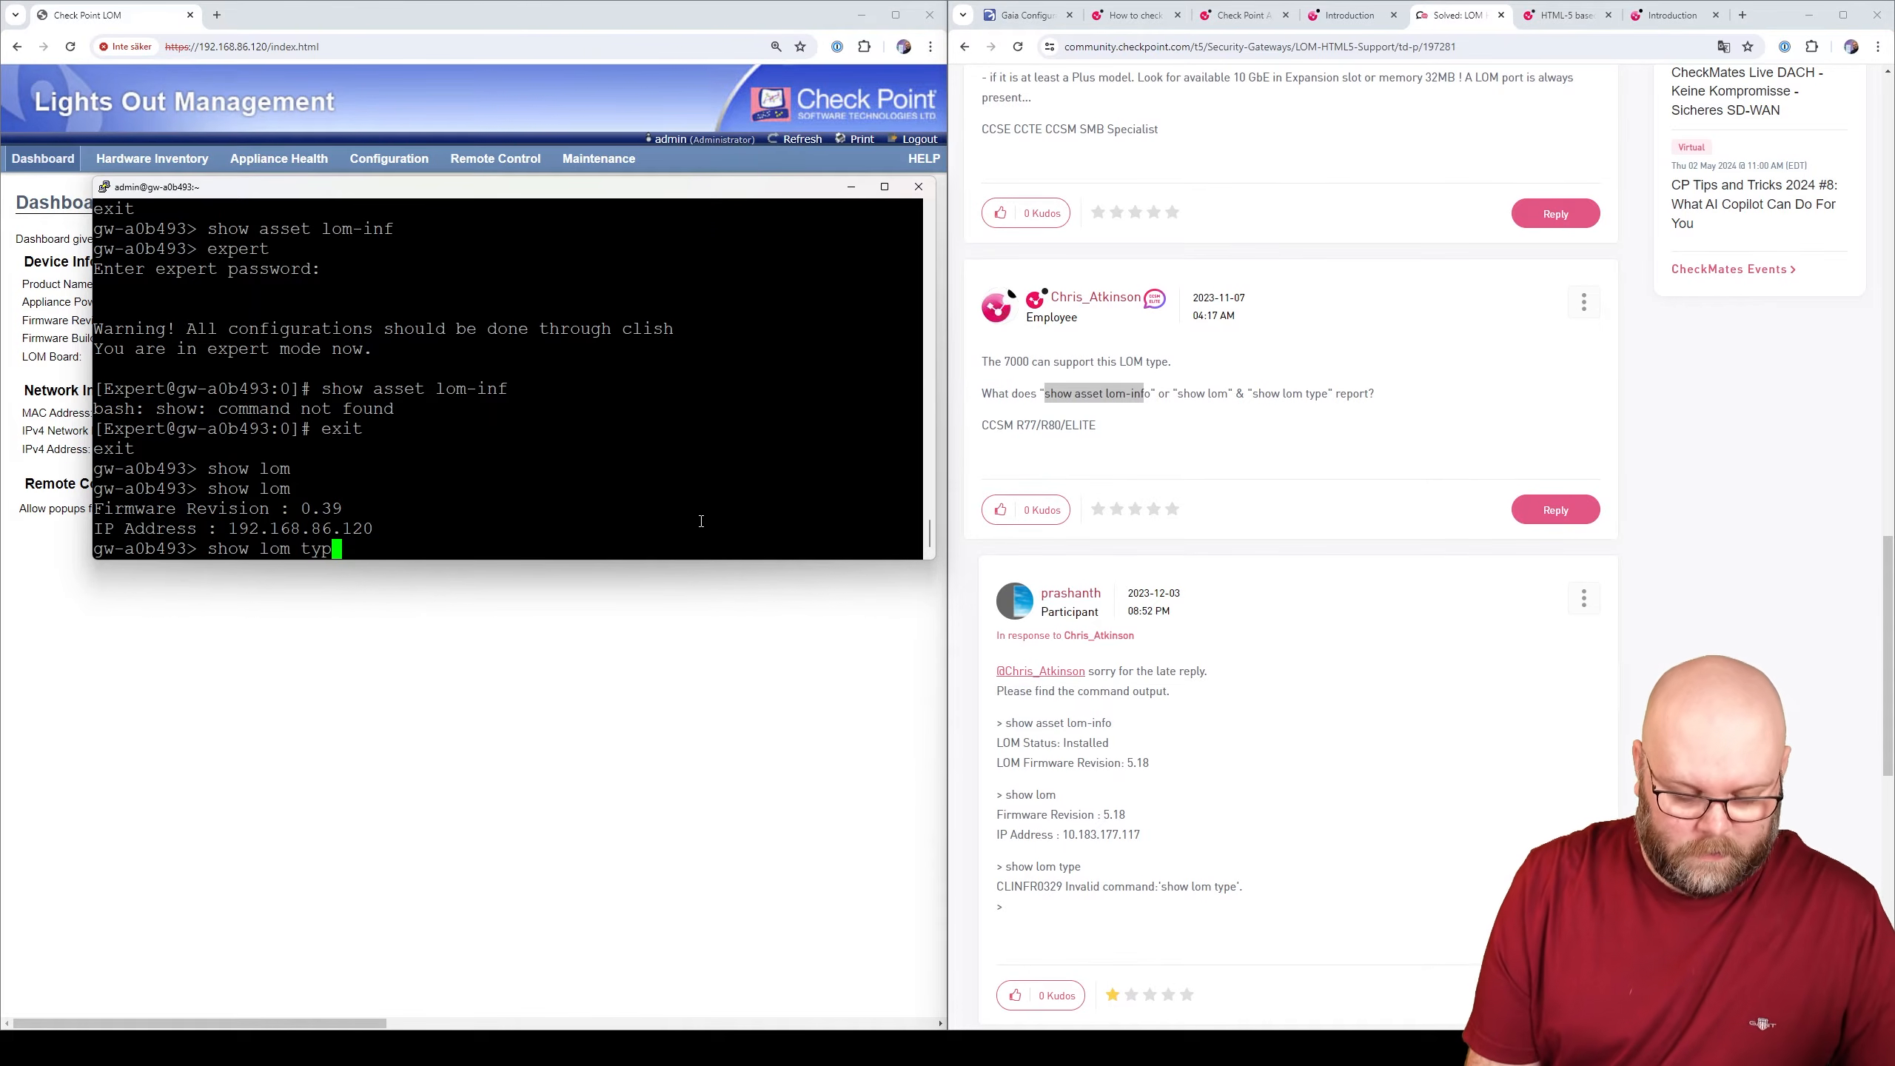
key("Return")
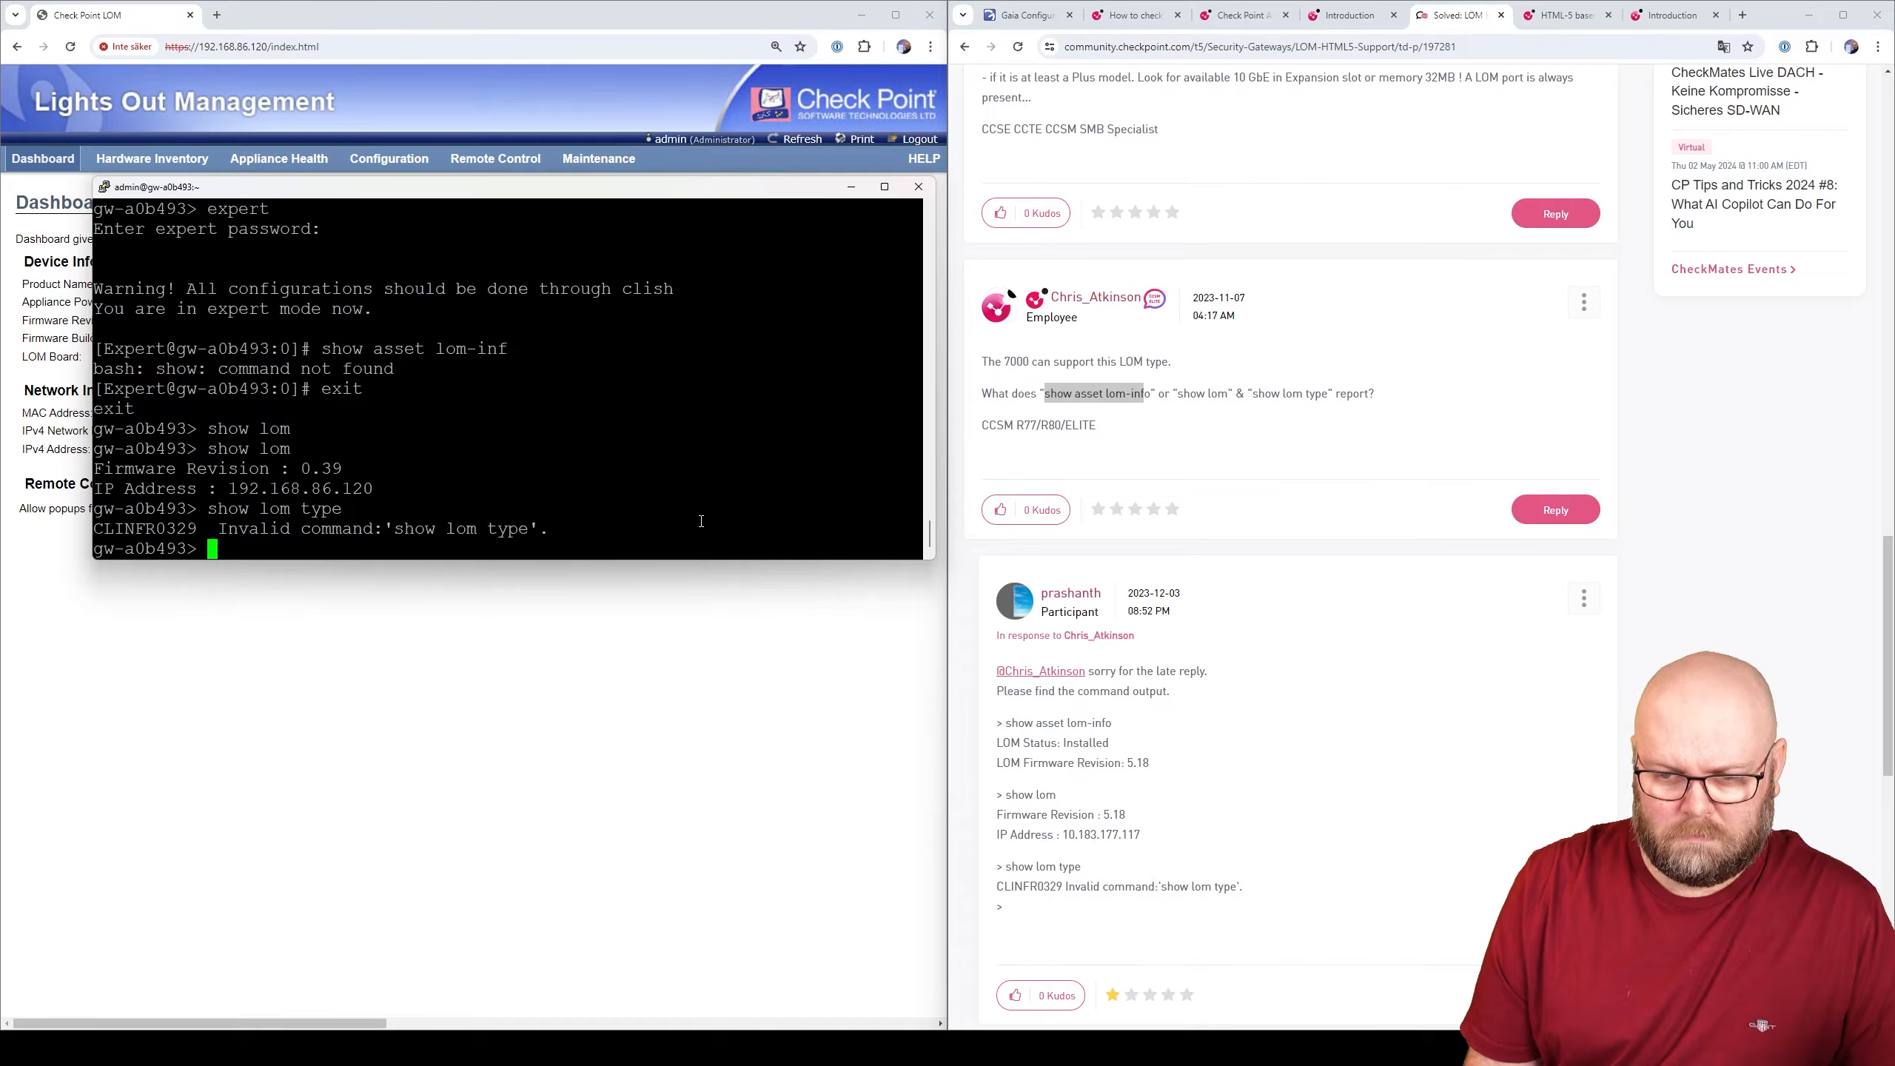
key("Up")
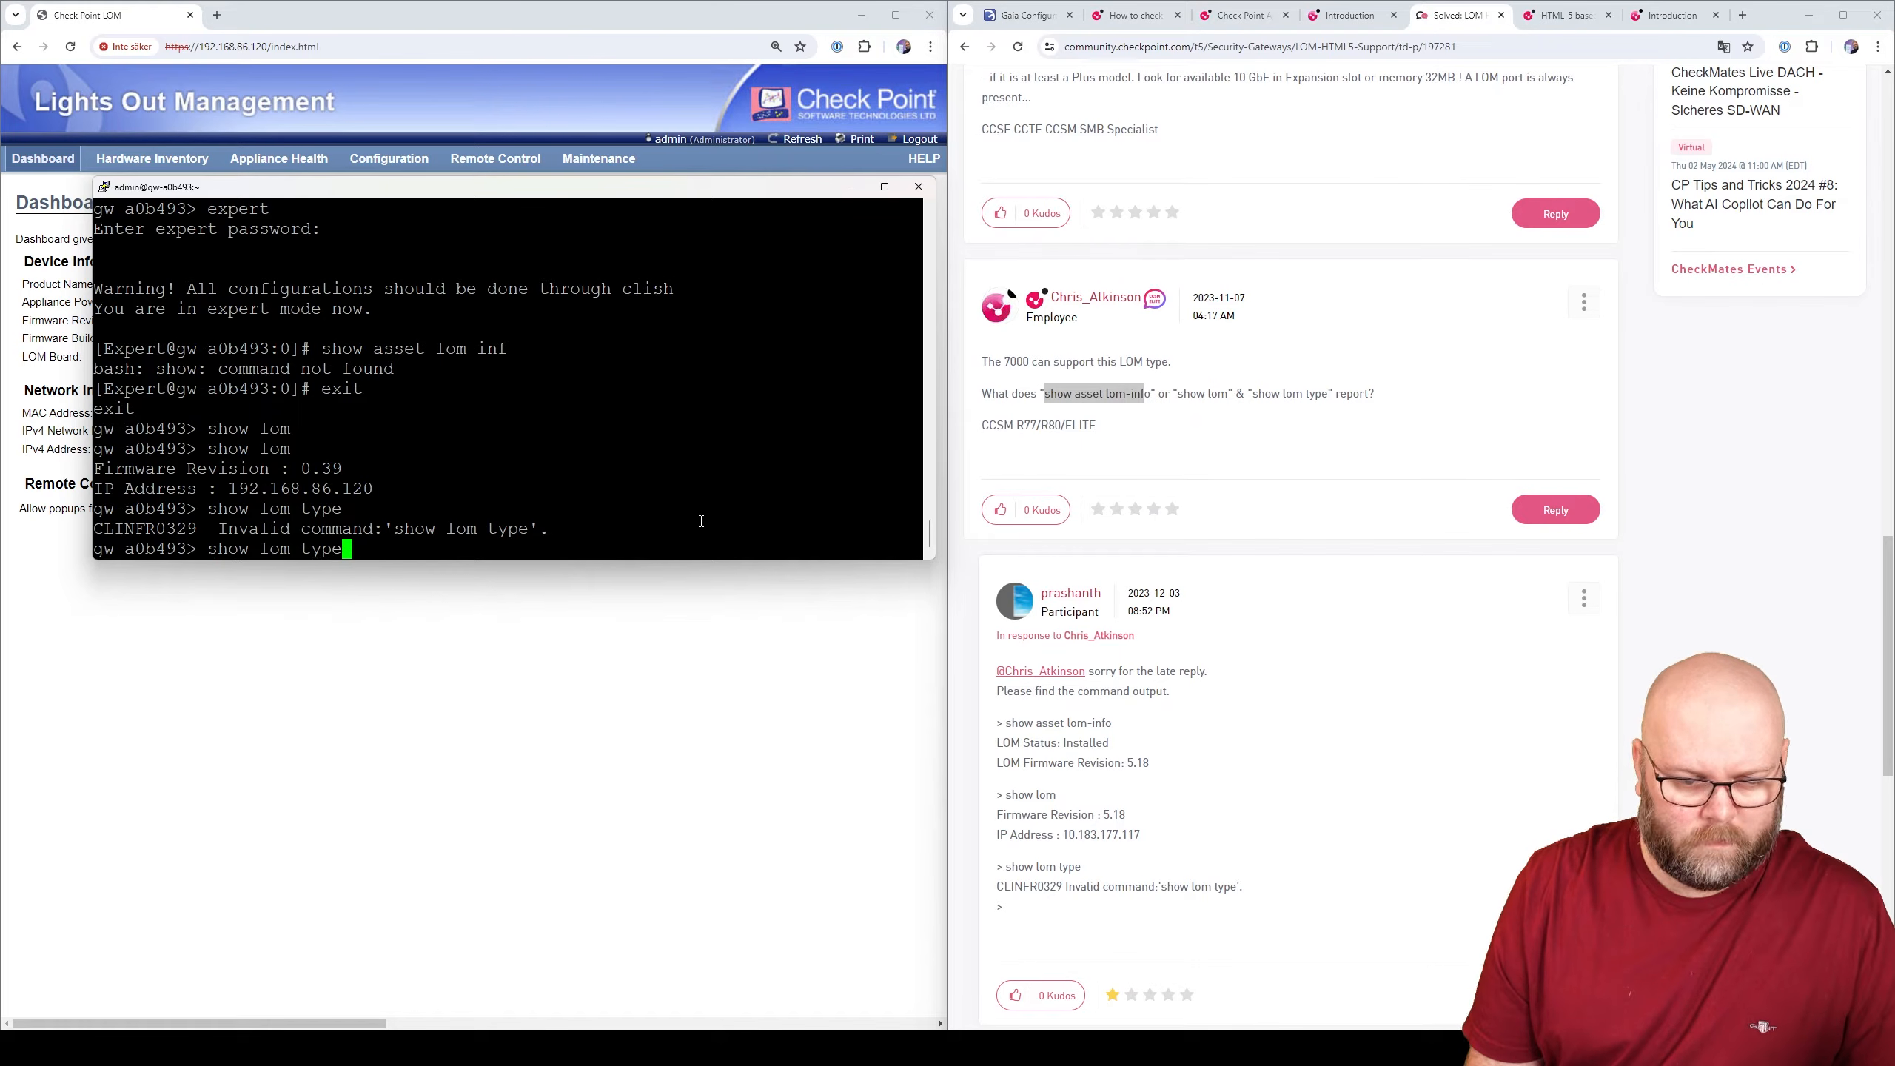
key("BackSpace")
key("BackSpace")
key("BackSpace")
key("BackSpace")
key("Tab")
key("Tab")
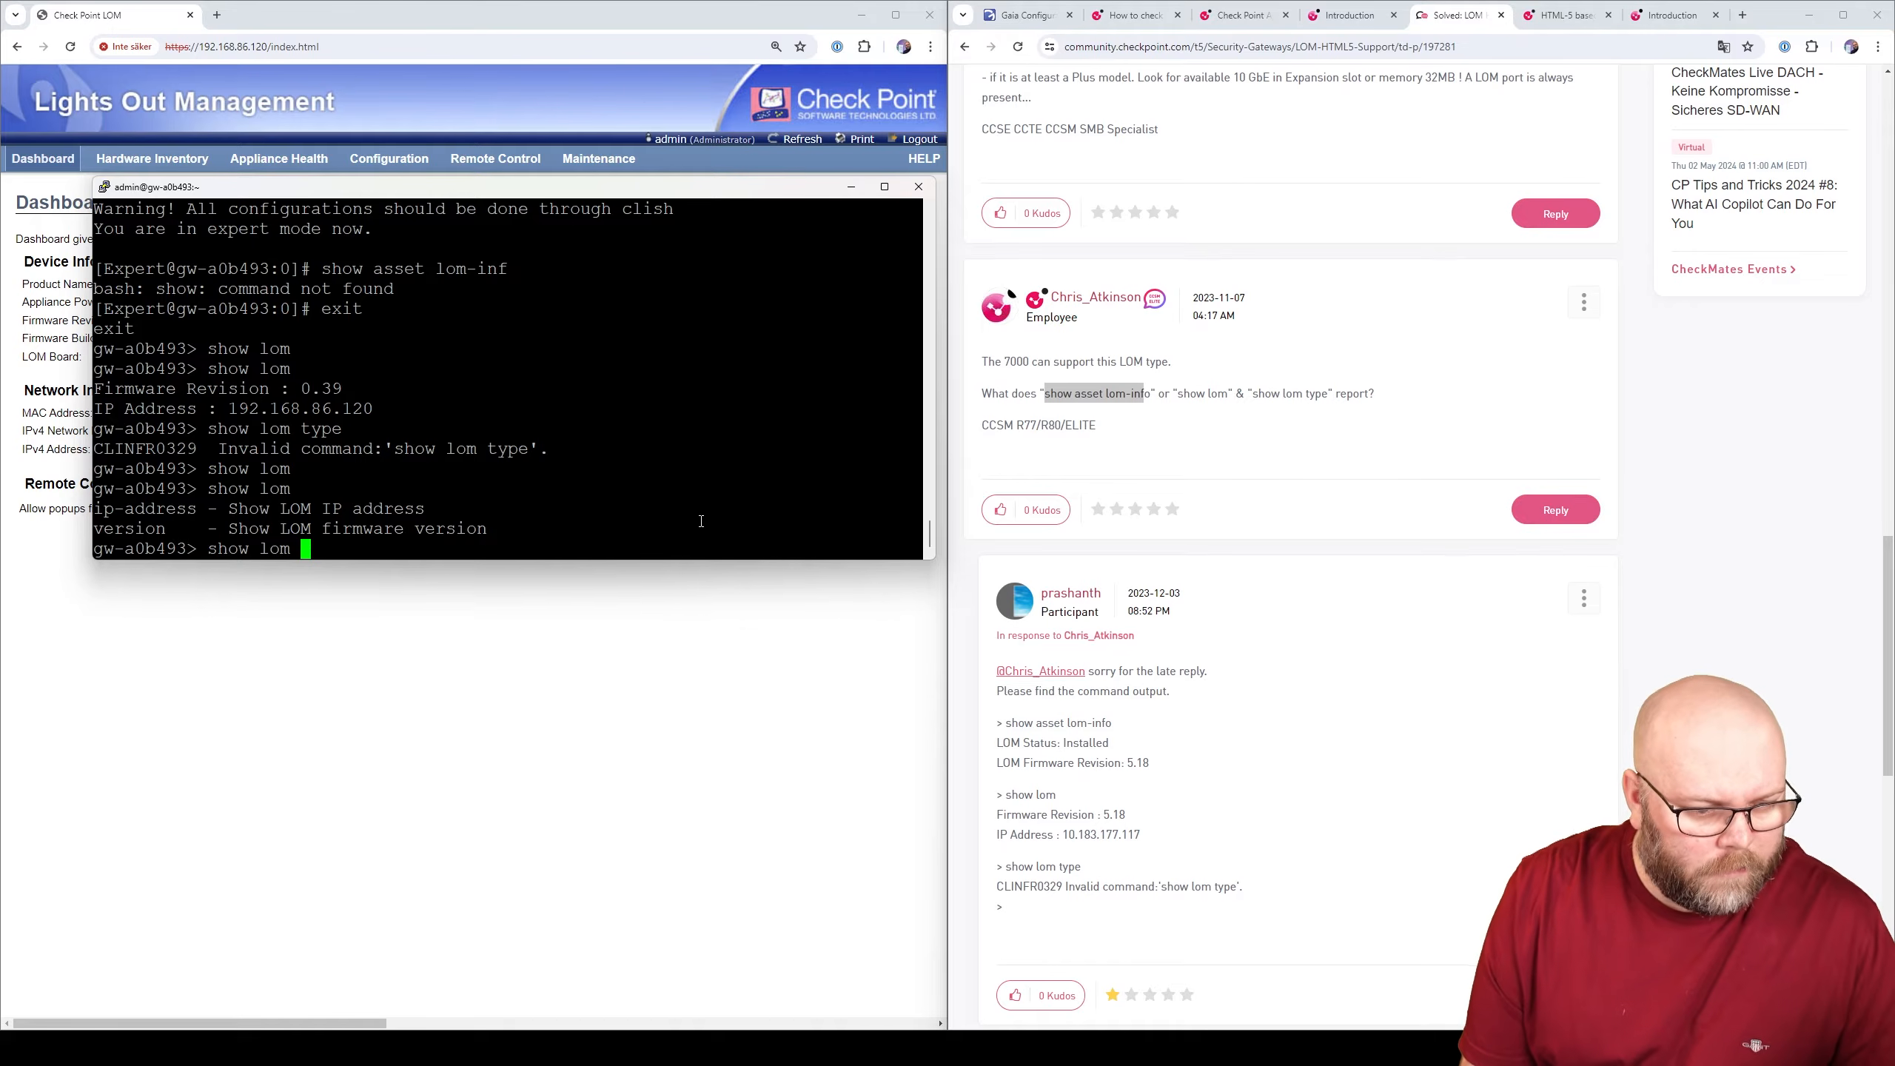
key("BackSpace")
key("BackSpace")
key("BackSpace")
key("BackSpace")
key("BackSpace")
key("BackSpace")
key("BackSpace")
key("BackSpace")
key("BackSpace")
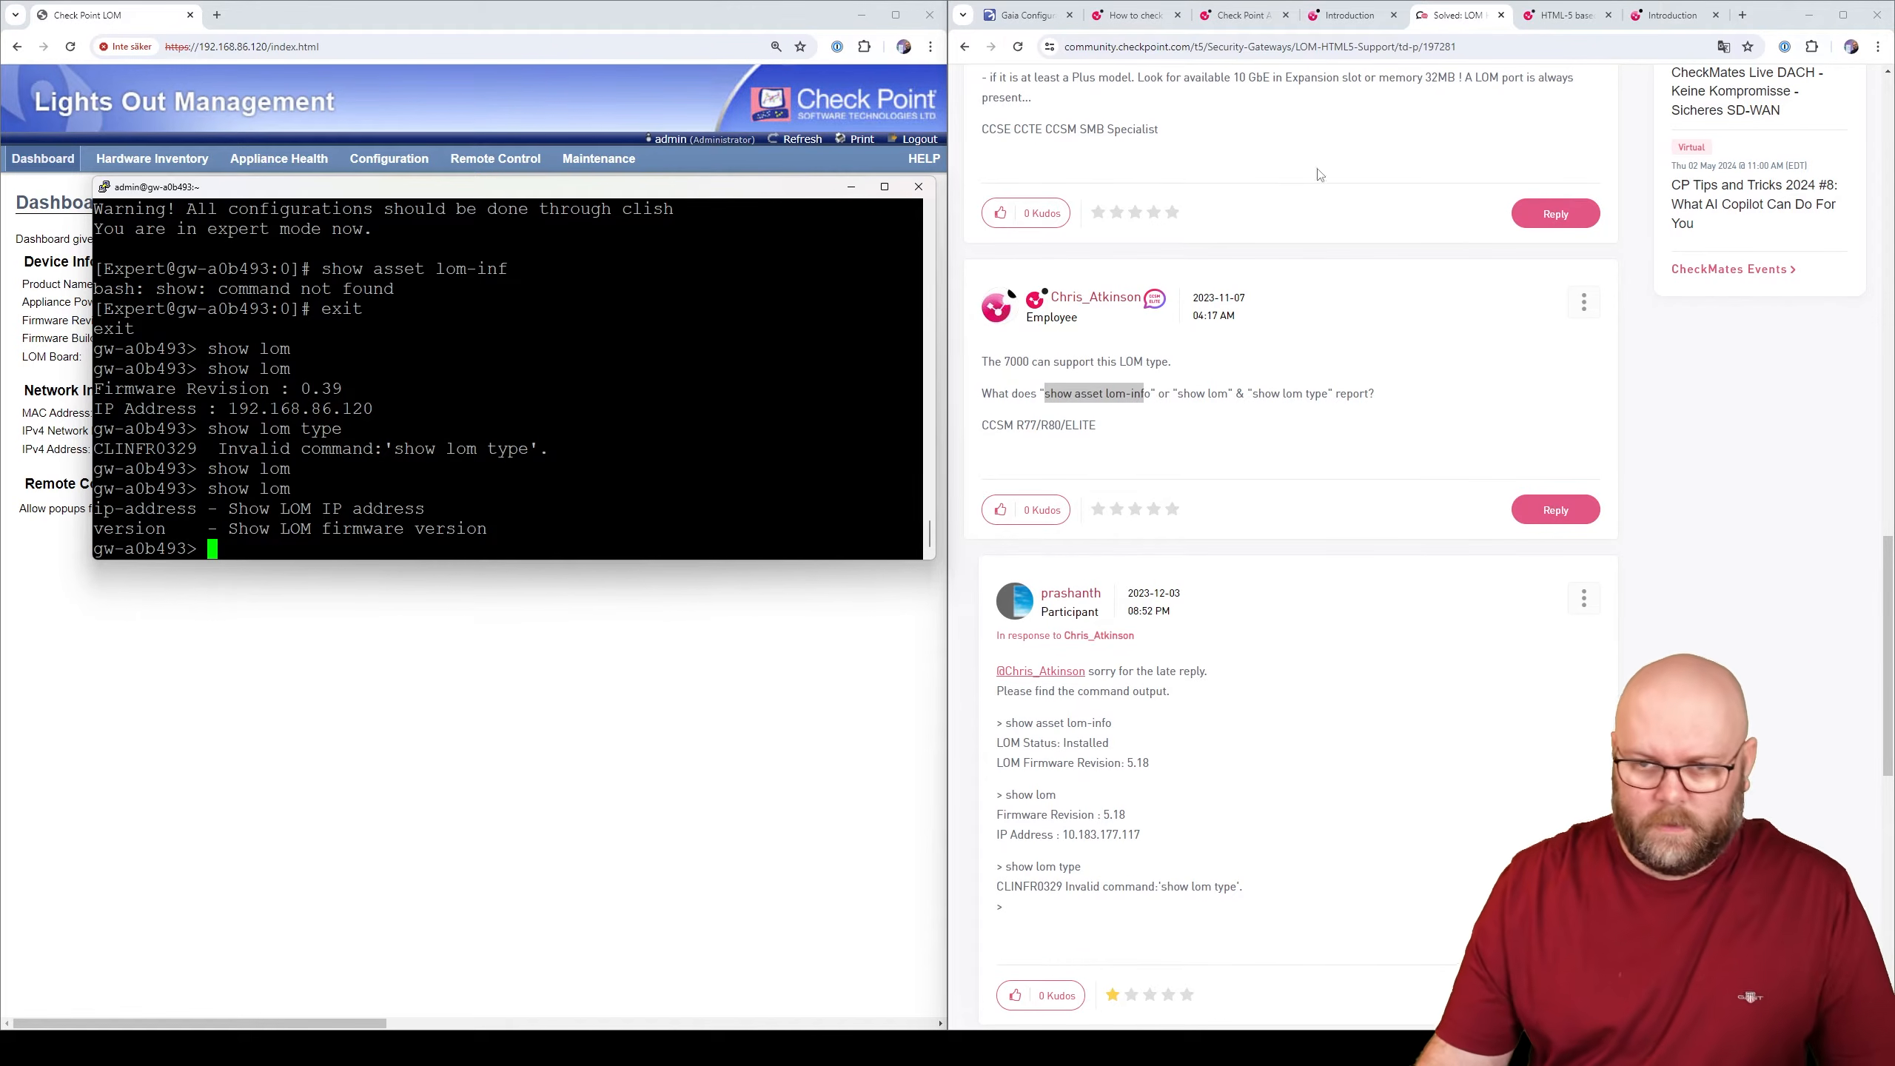
- Open the sk88064 firmware versions map and the LOM HTML5 admin guide in new tabs
left_click(1590, 22)
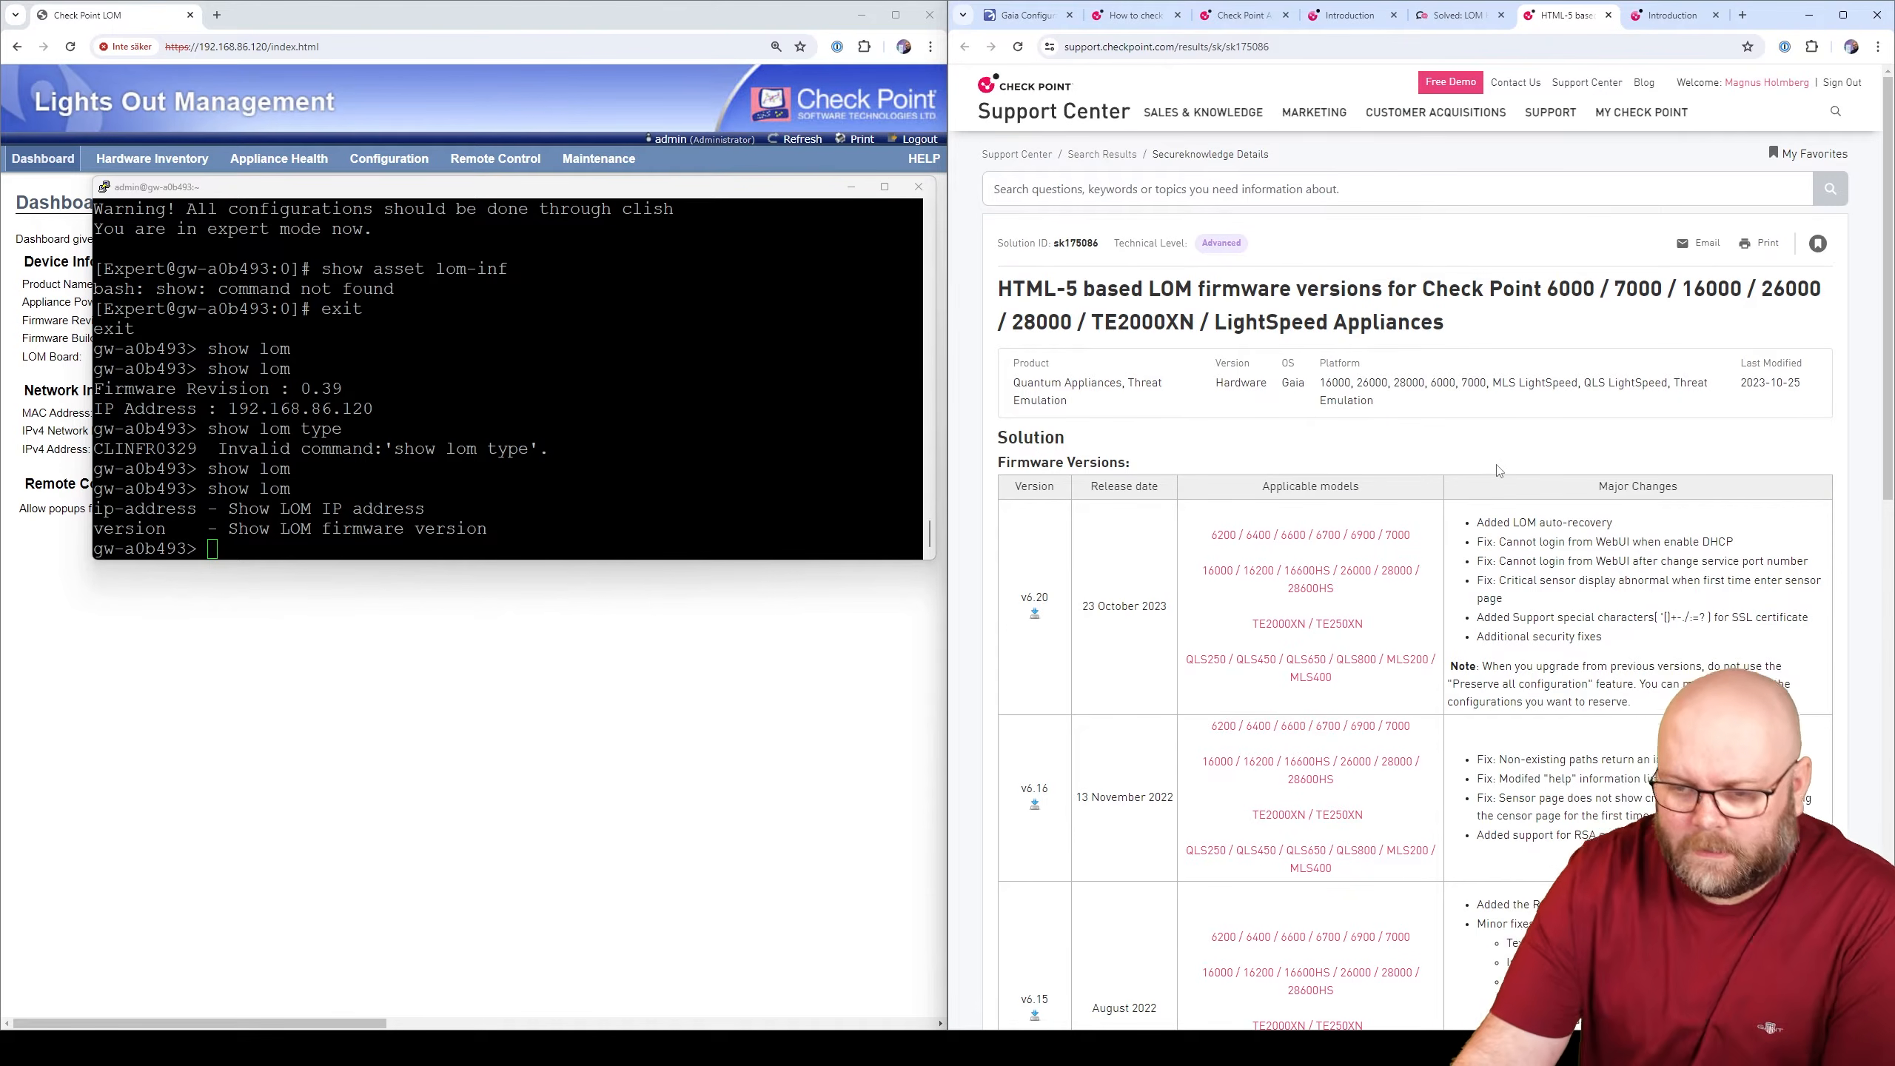
scroll(1494, 470, "down", 5)
scroll(1493, 478, "down", 4)
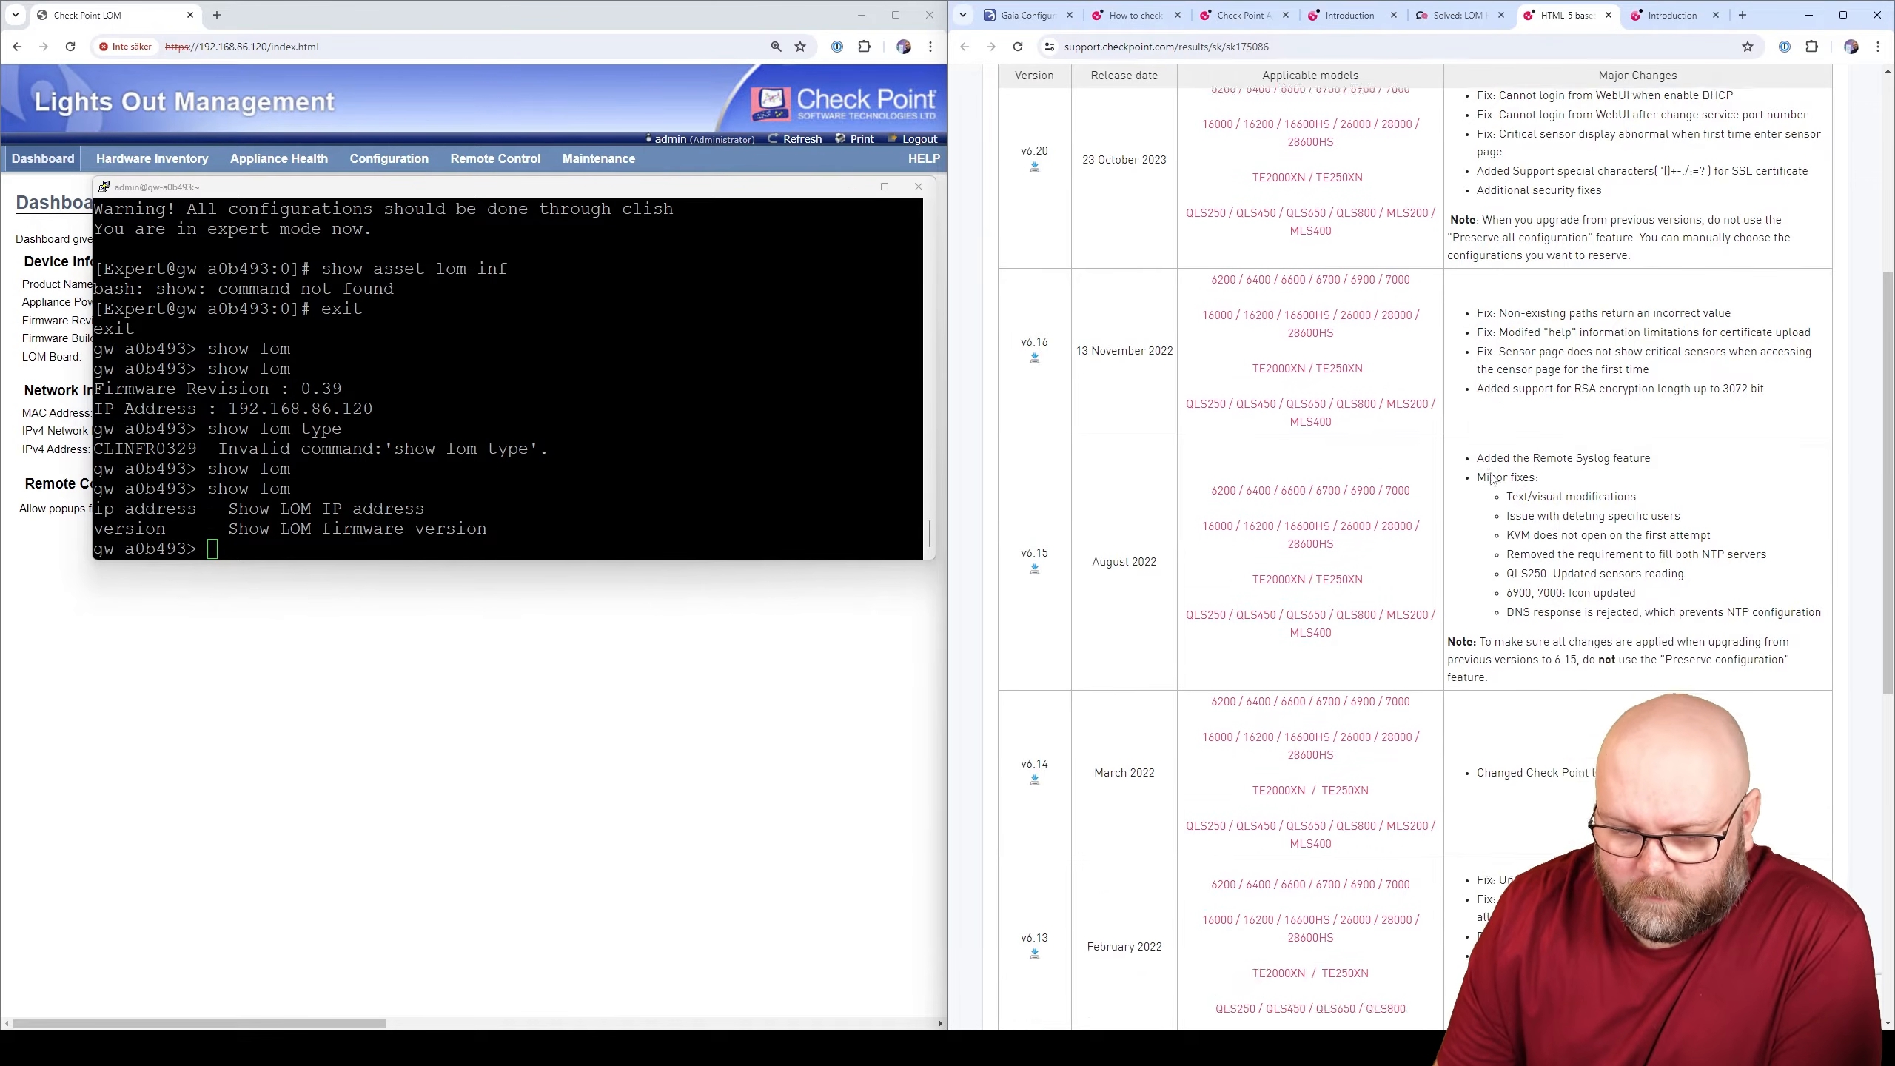
scroll(1493, 478, "down", 5)
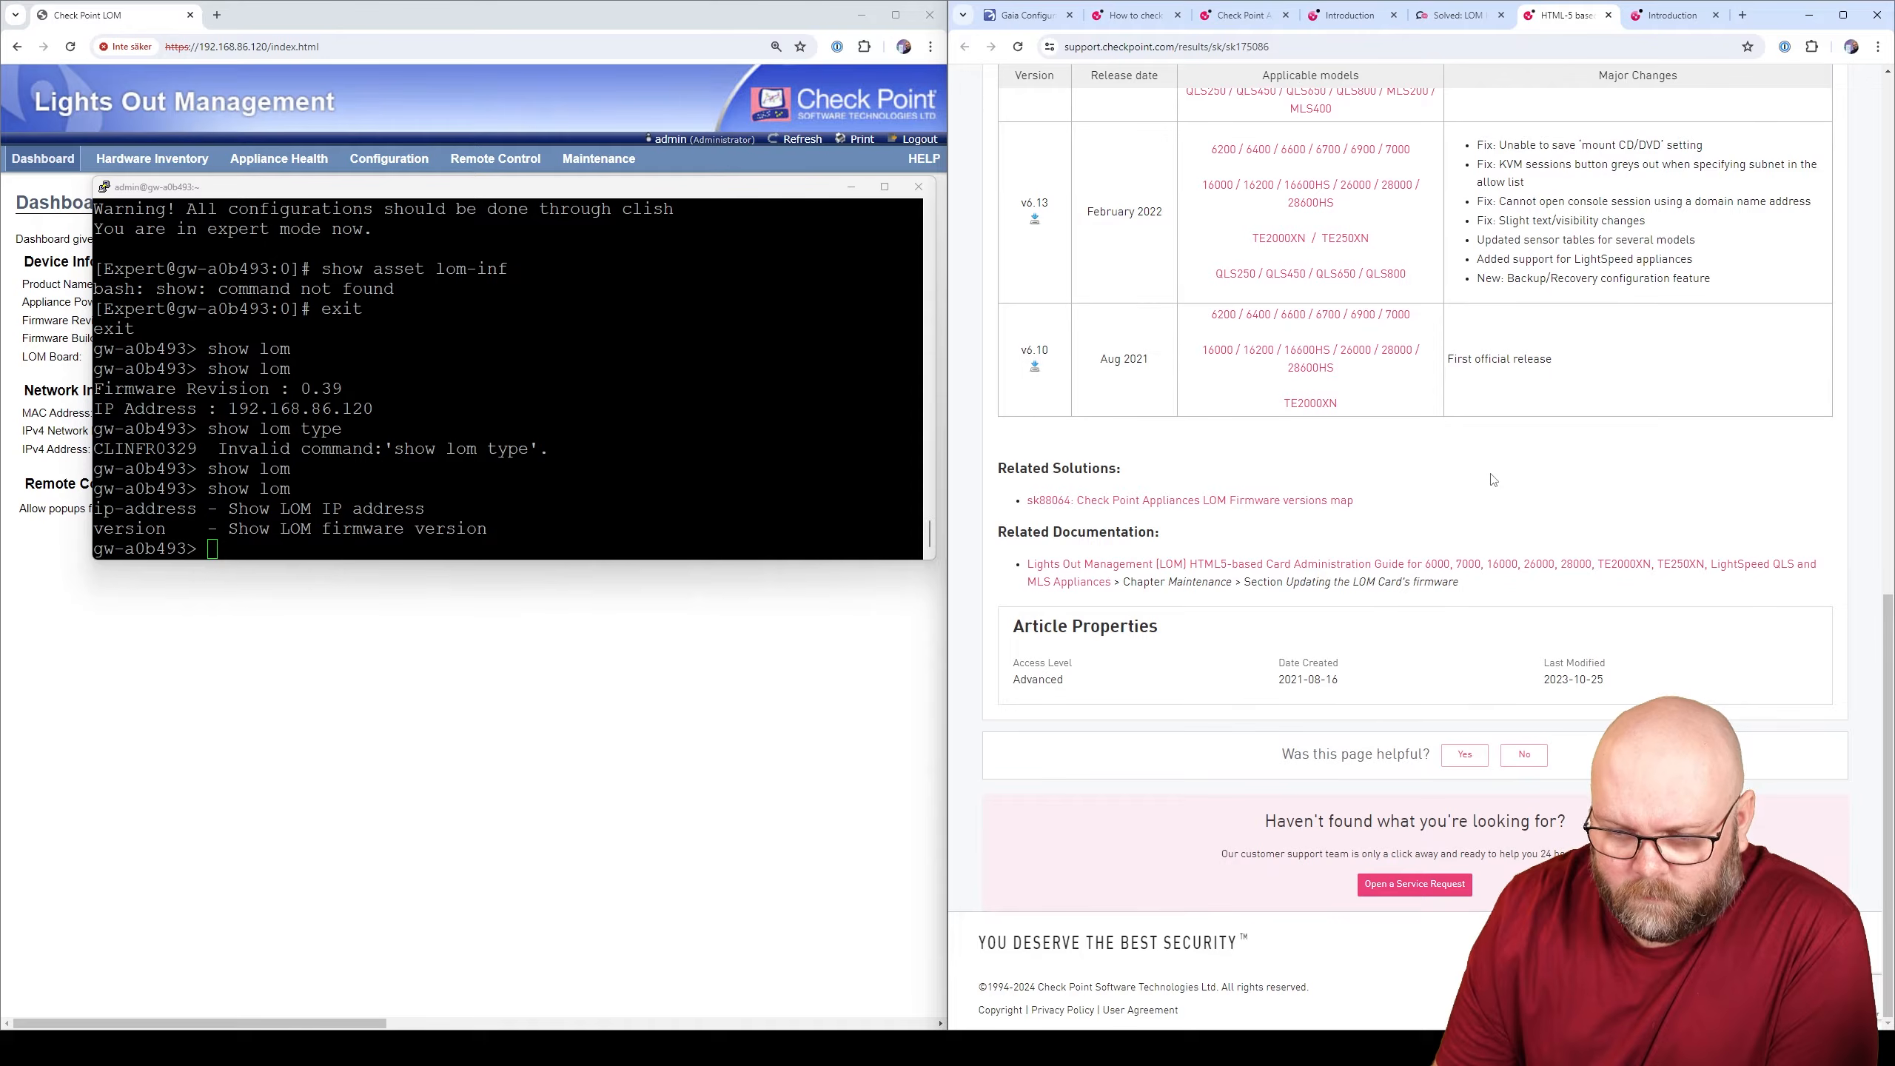
right_click(1274, 508)
left_click(1313, 515)
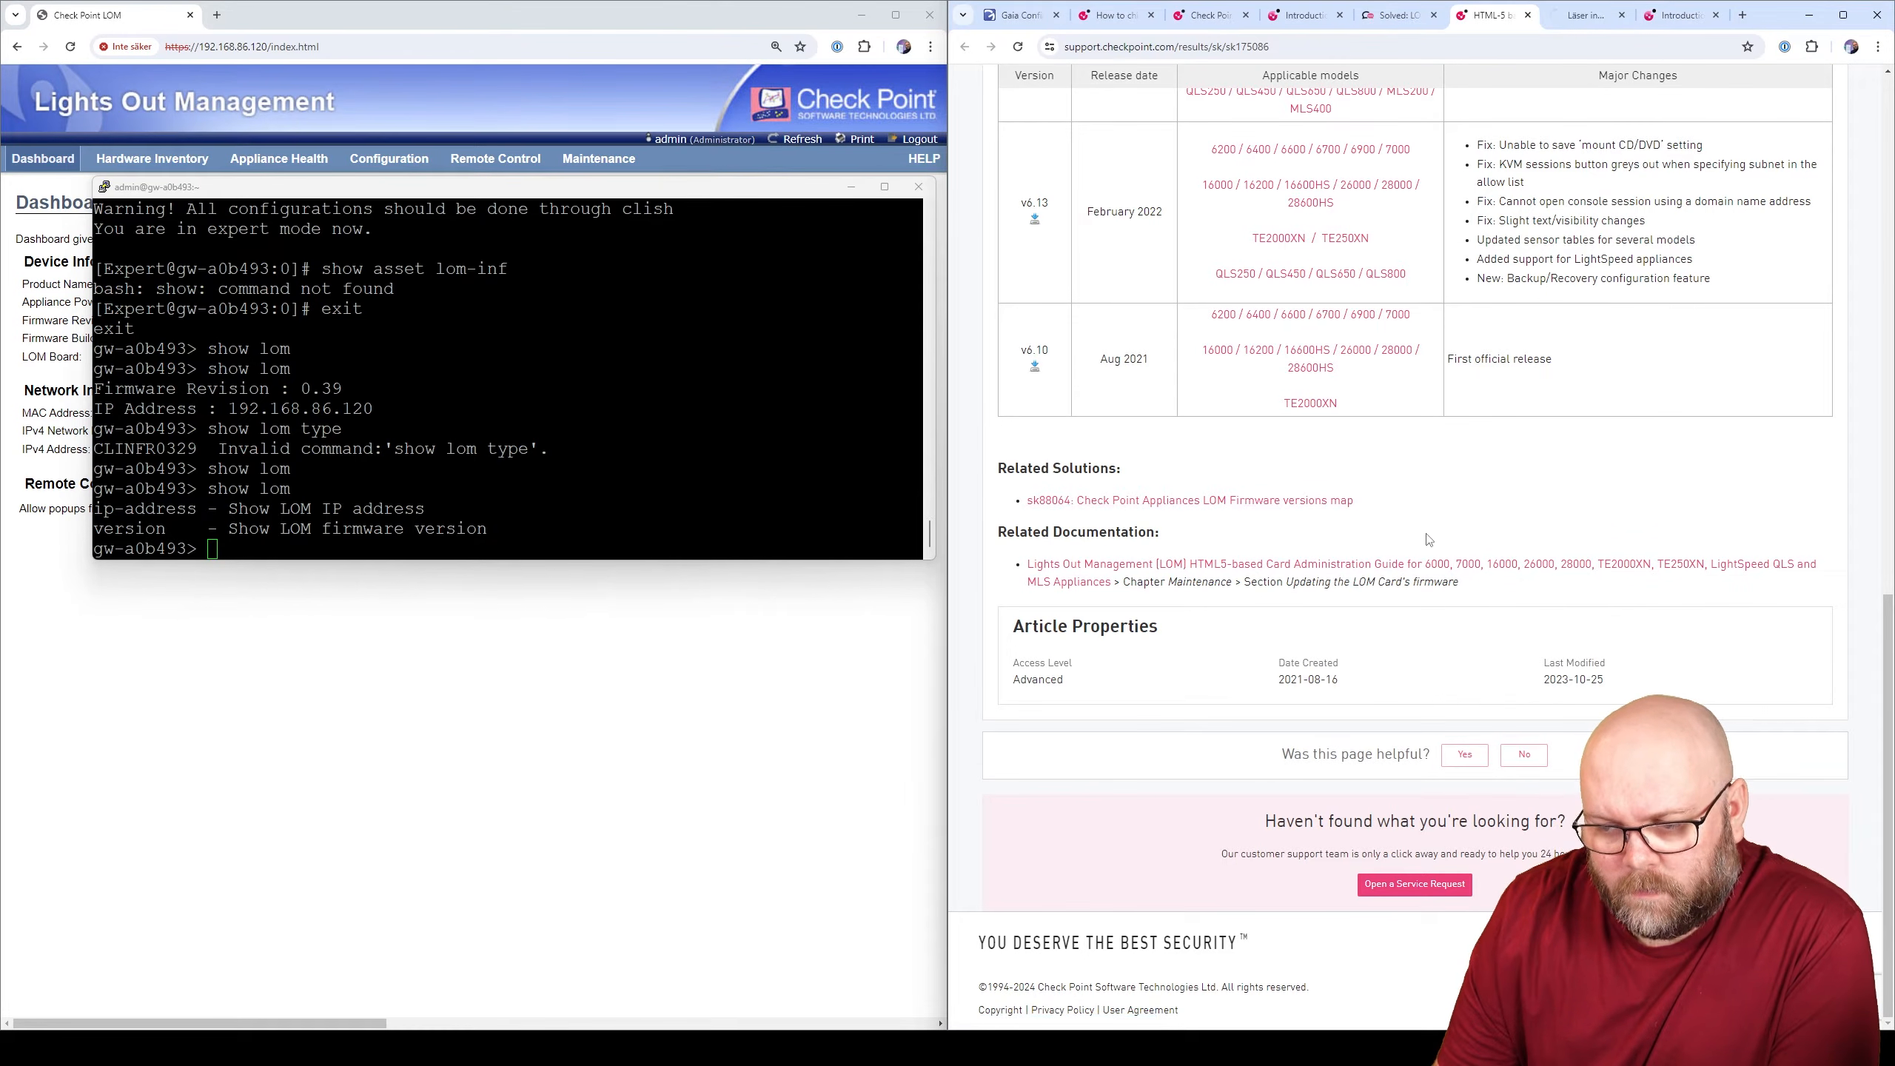
right_click(1426, 558)
left_click(1449, 579)
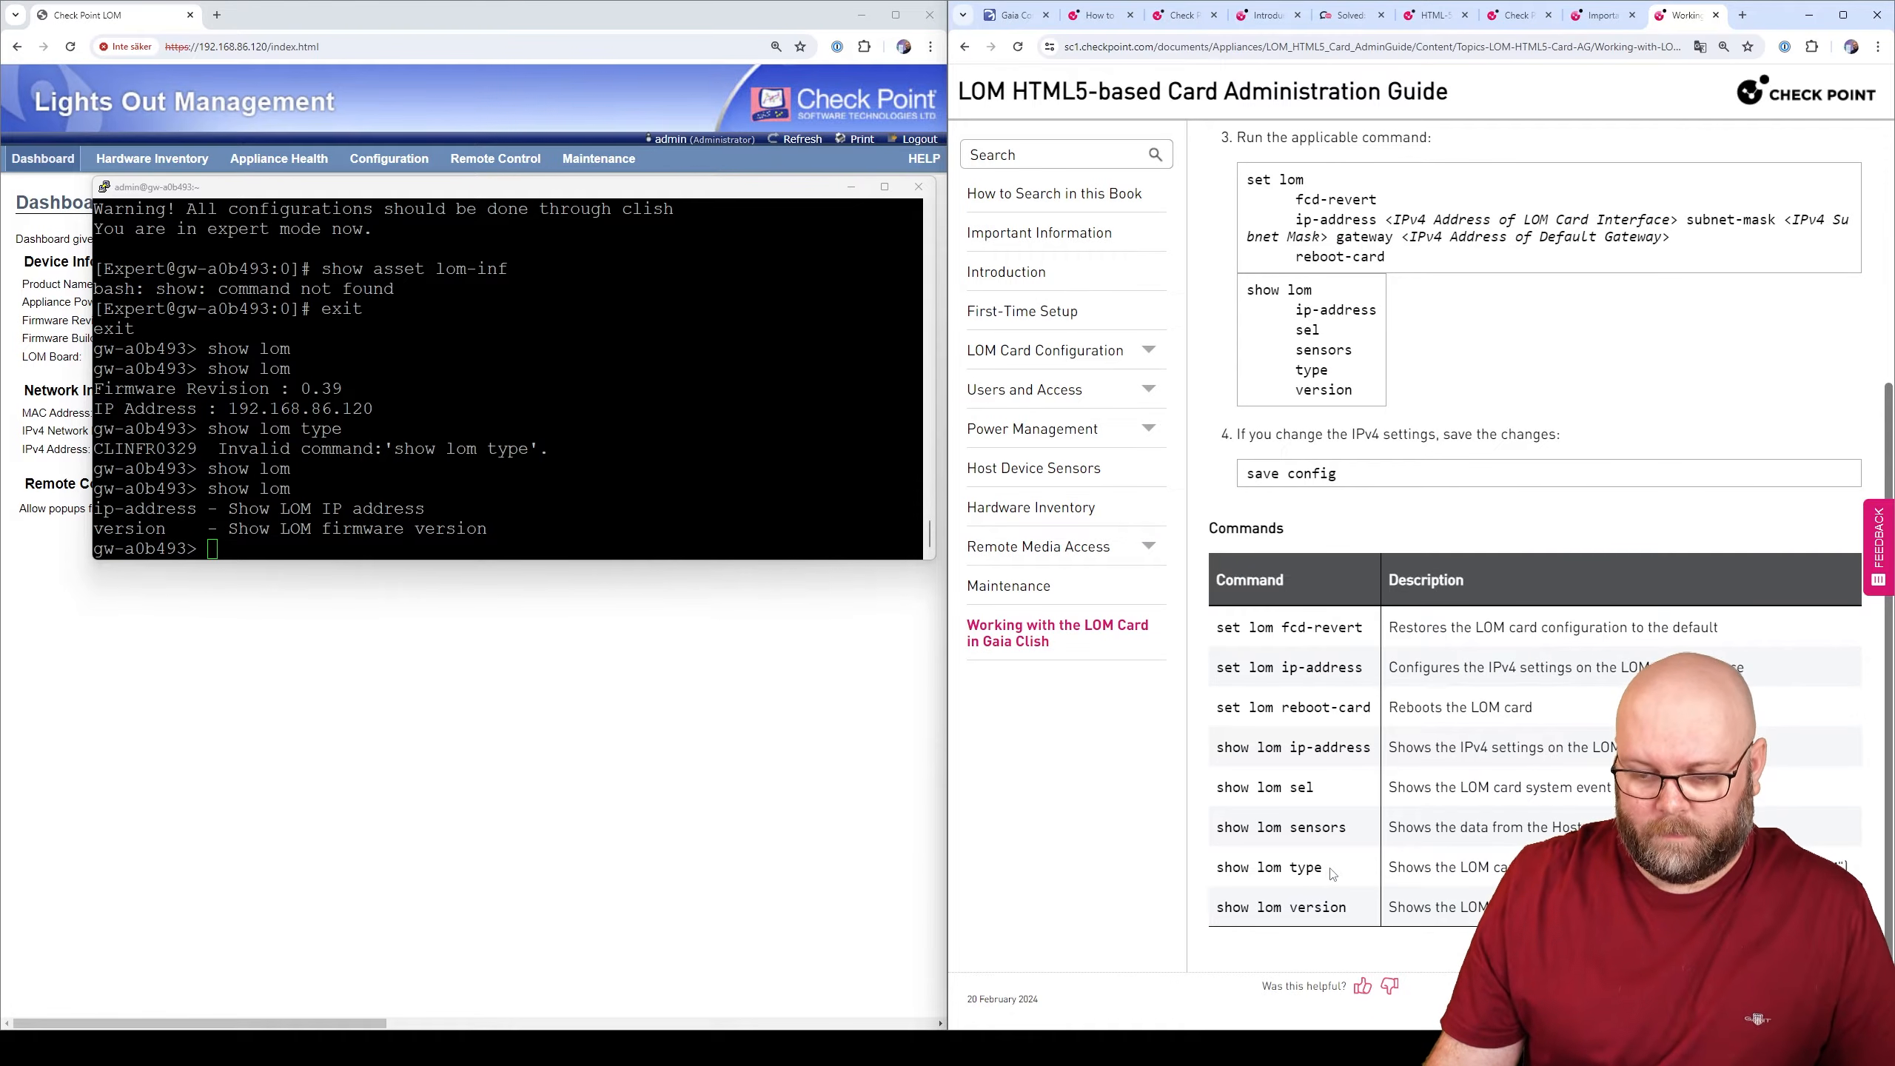
- Copy 'show lom type' from the guide, run it in PuTTY, and return to the sk88064 tab
left_click_drag(1332, 873, 1219, 868)
key("ctrl+c")
left_click(584, 523)
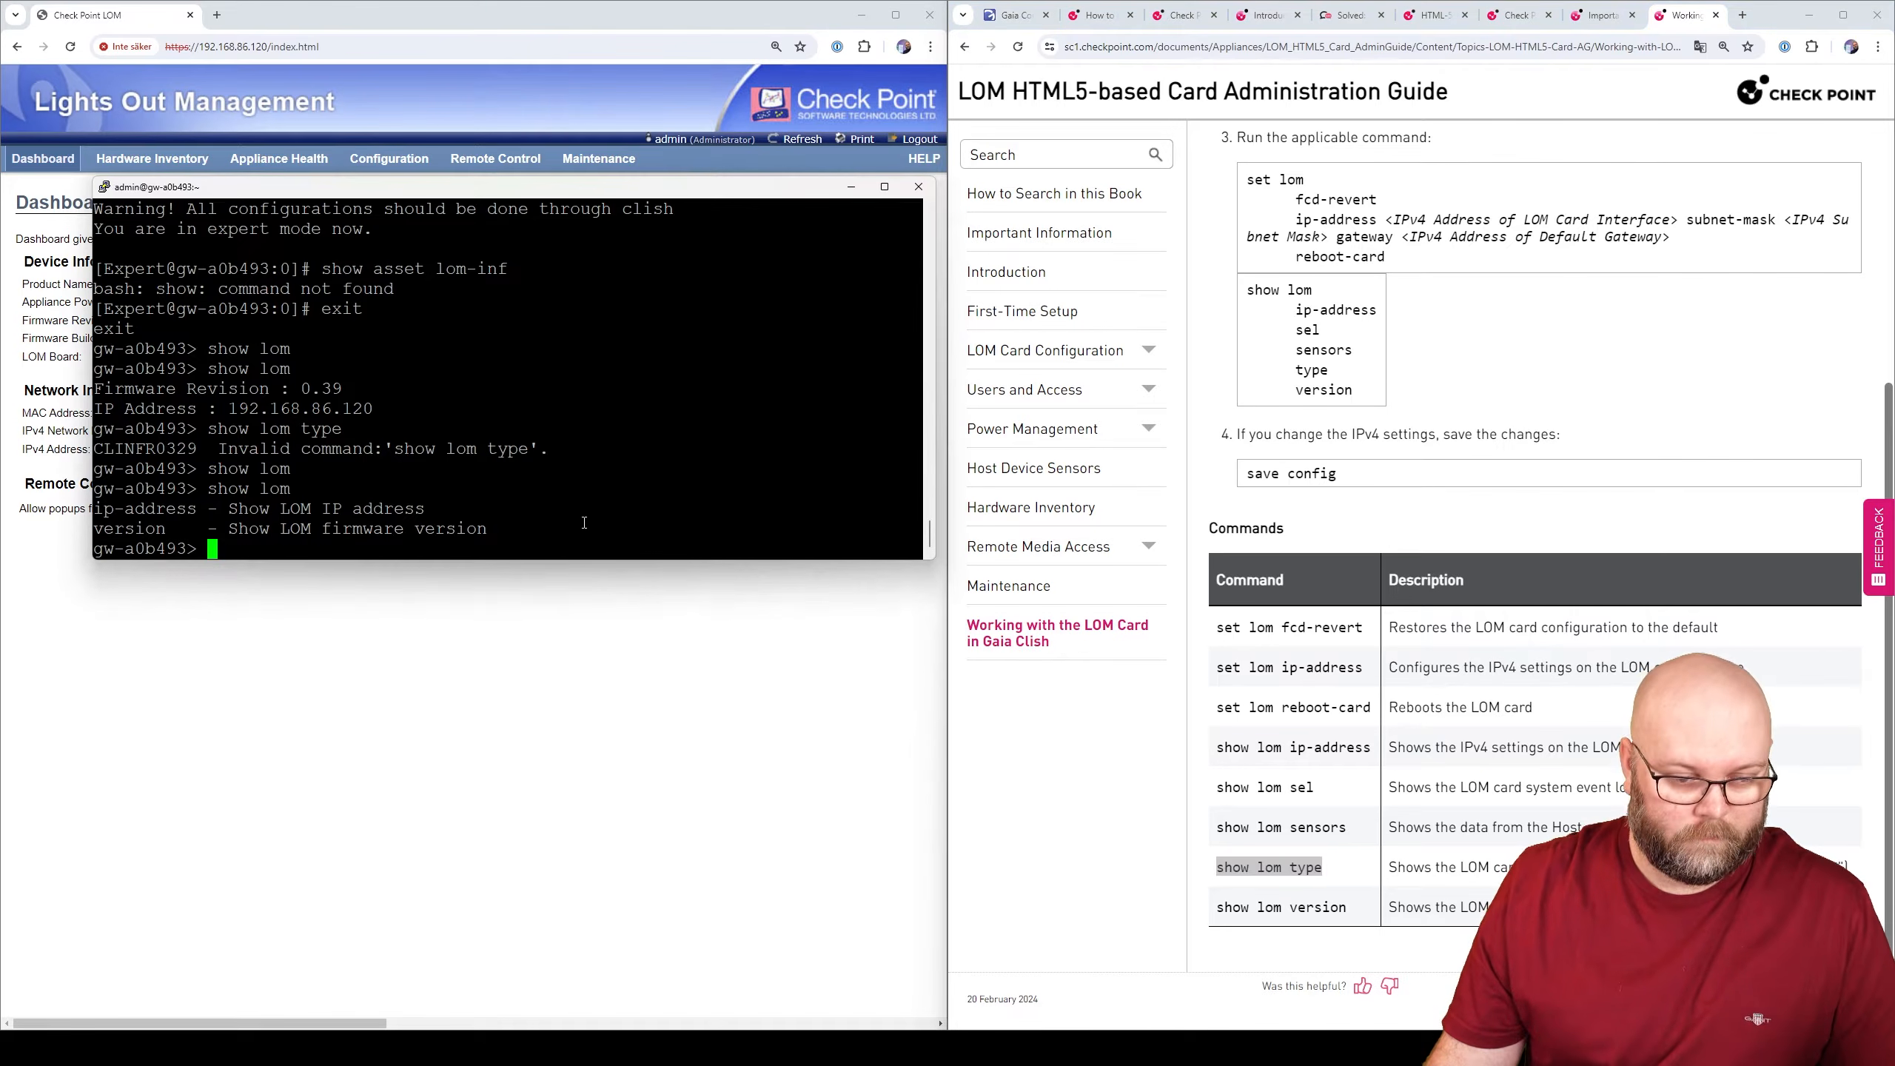
right_click(584, 522)
key("Return")
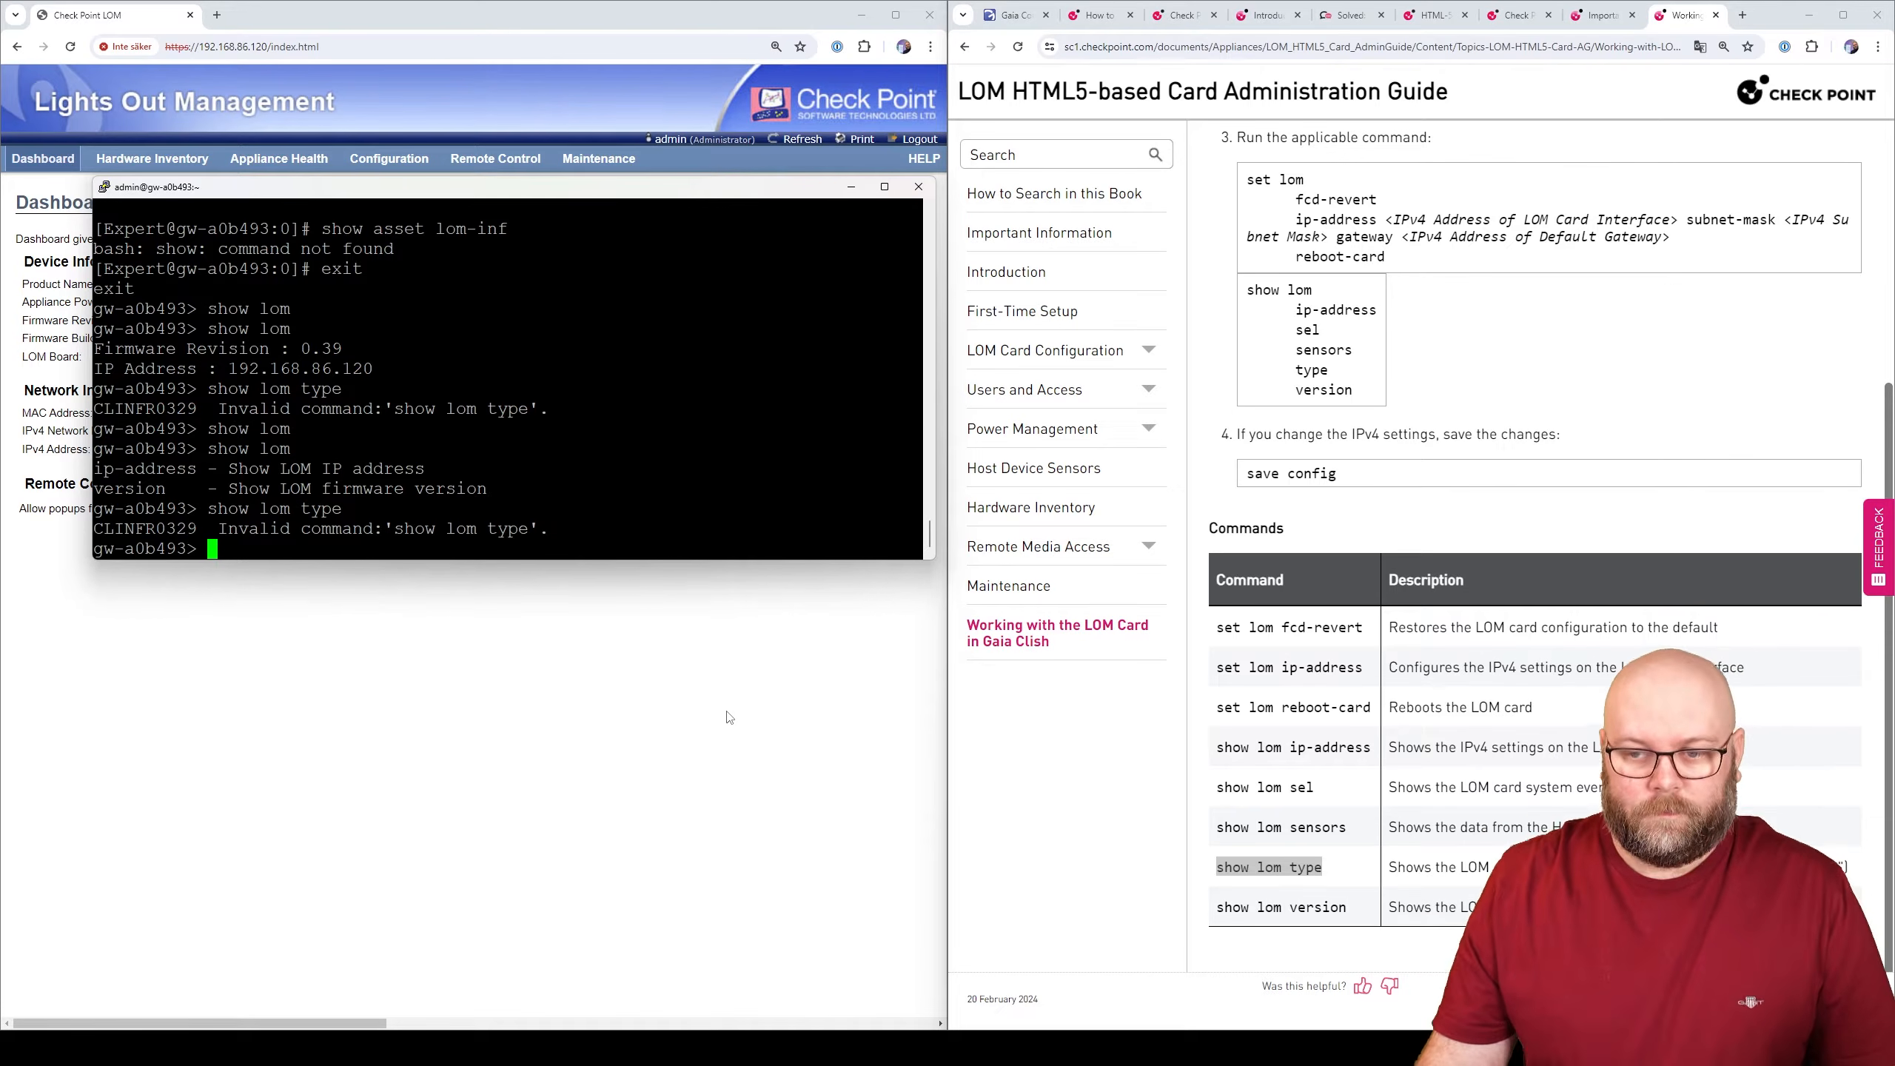
left_click(1197, 18)
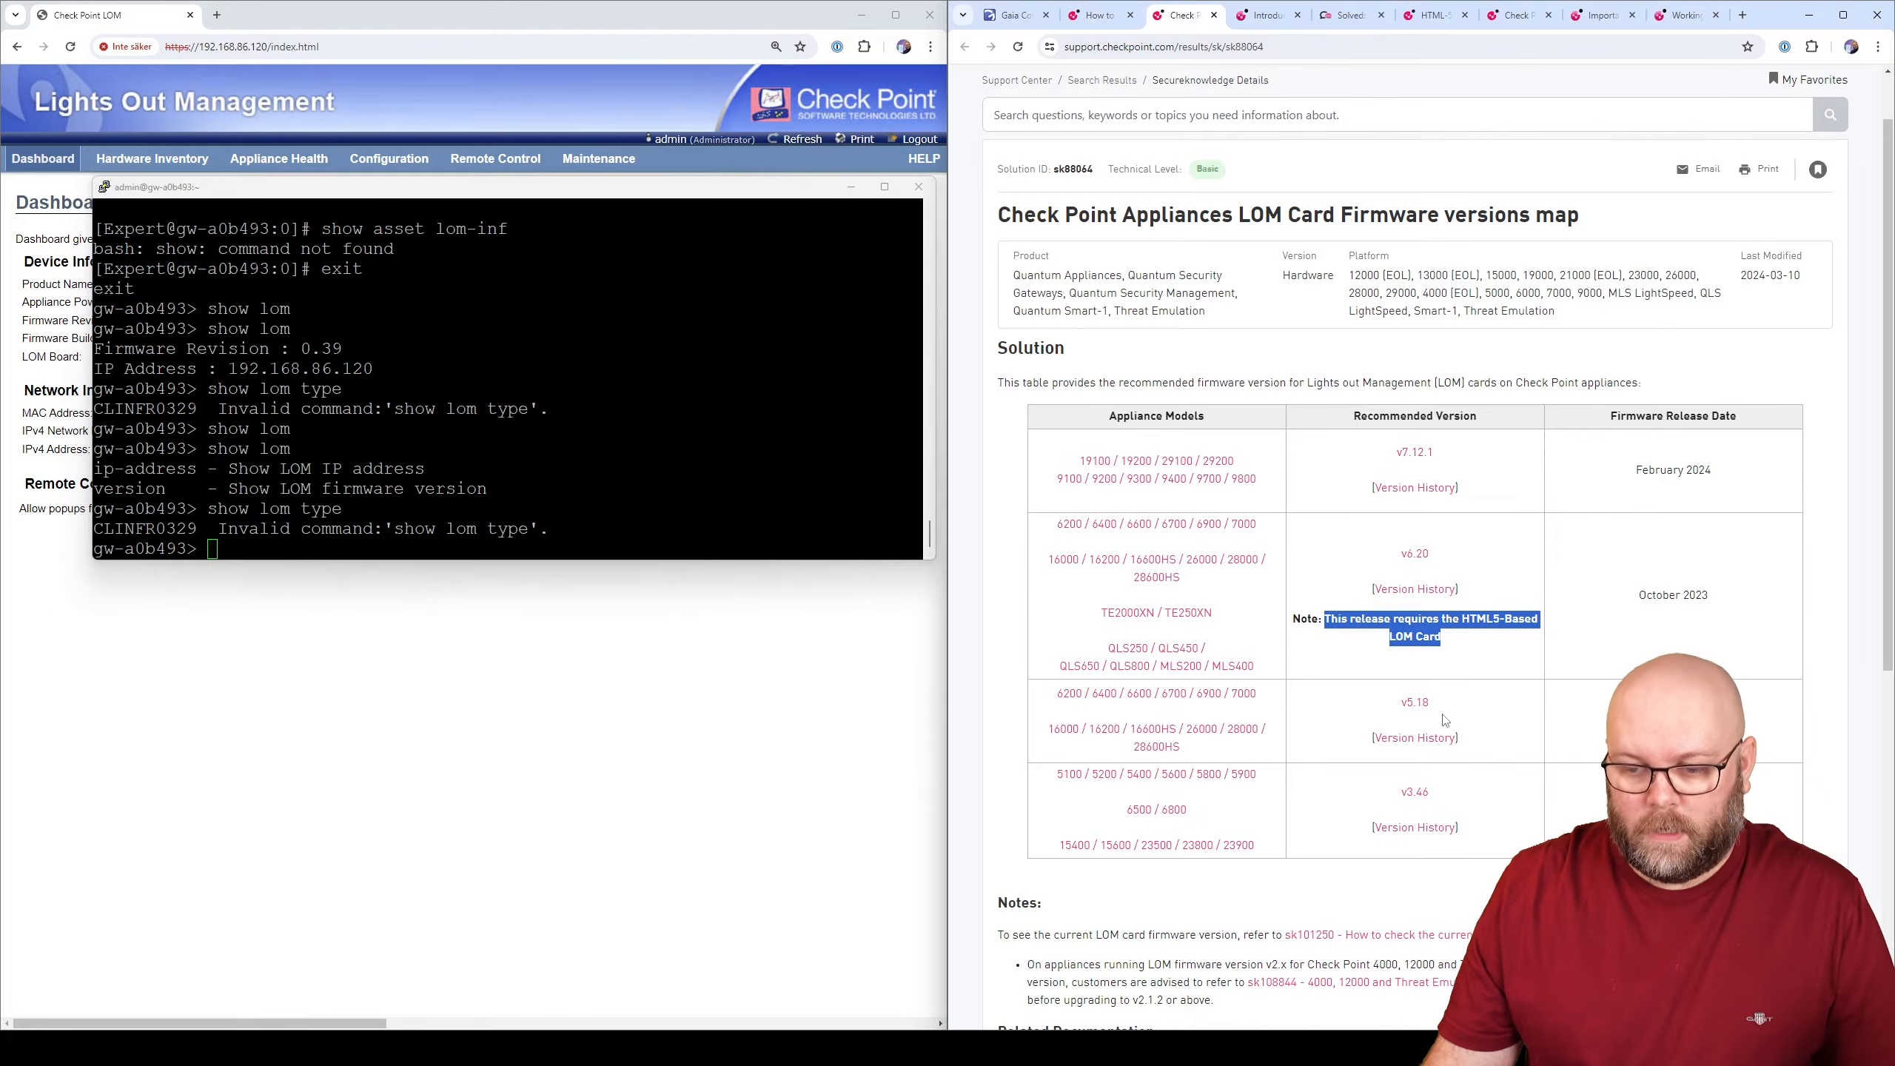
- Download the LOM firmware v5.18 image 6k_7k_16k_26k_28k_rom5.18.ima (32.0 MB)
left_click(1496, 638)
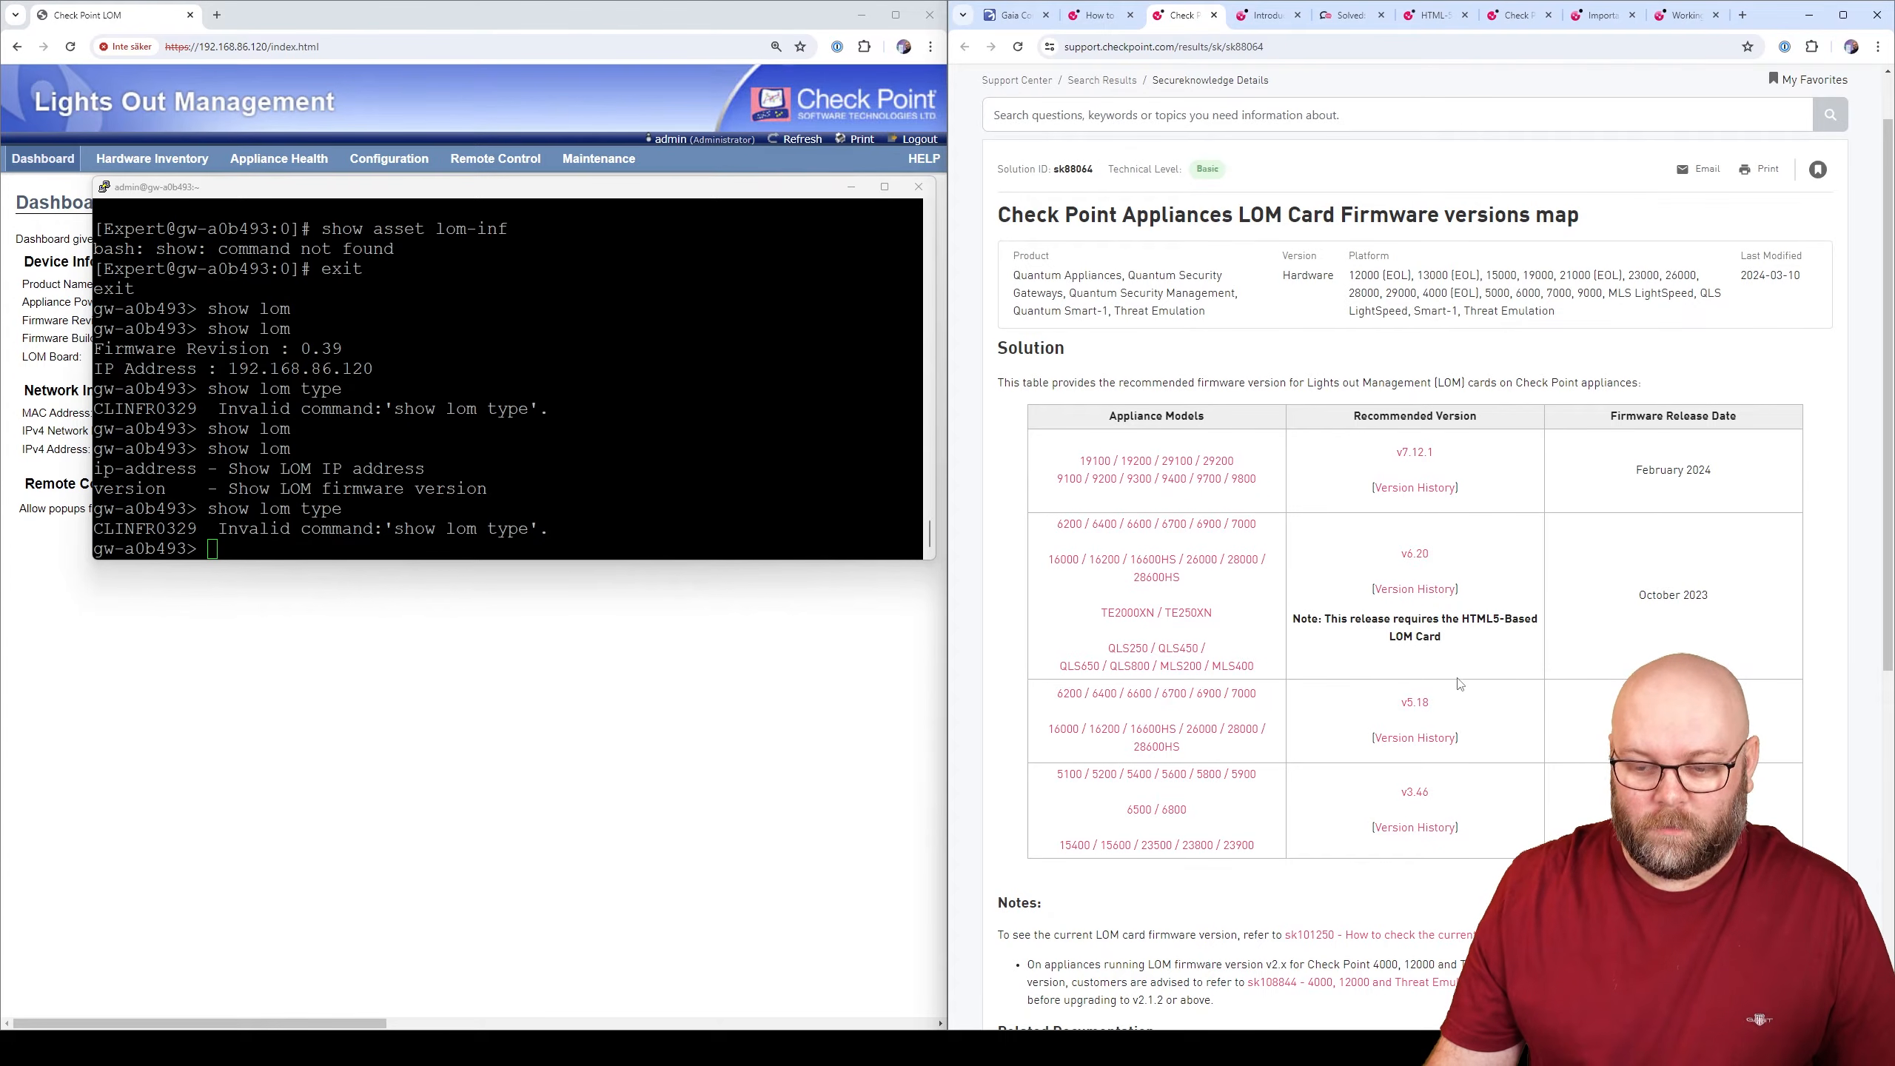
left_click(1418, 709)
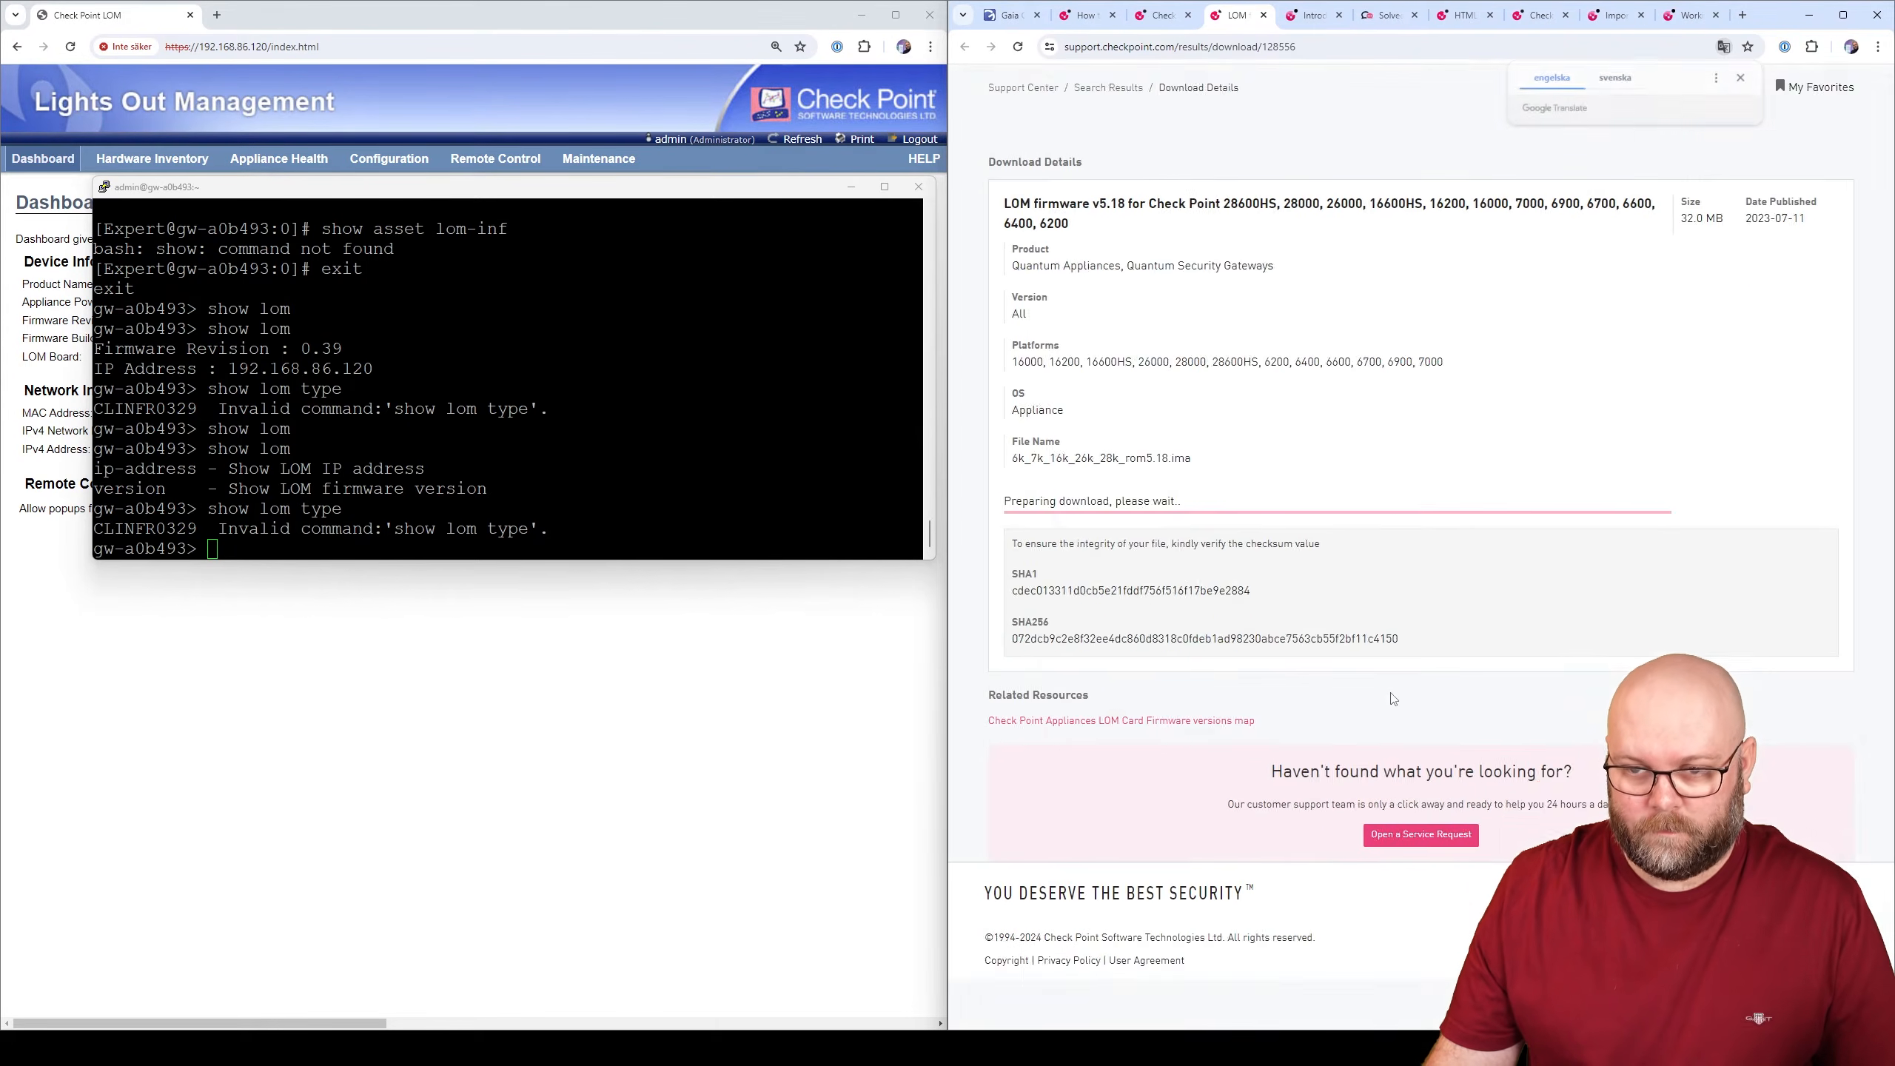
left_click(1055, 566)
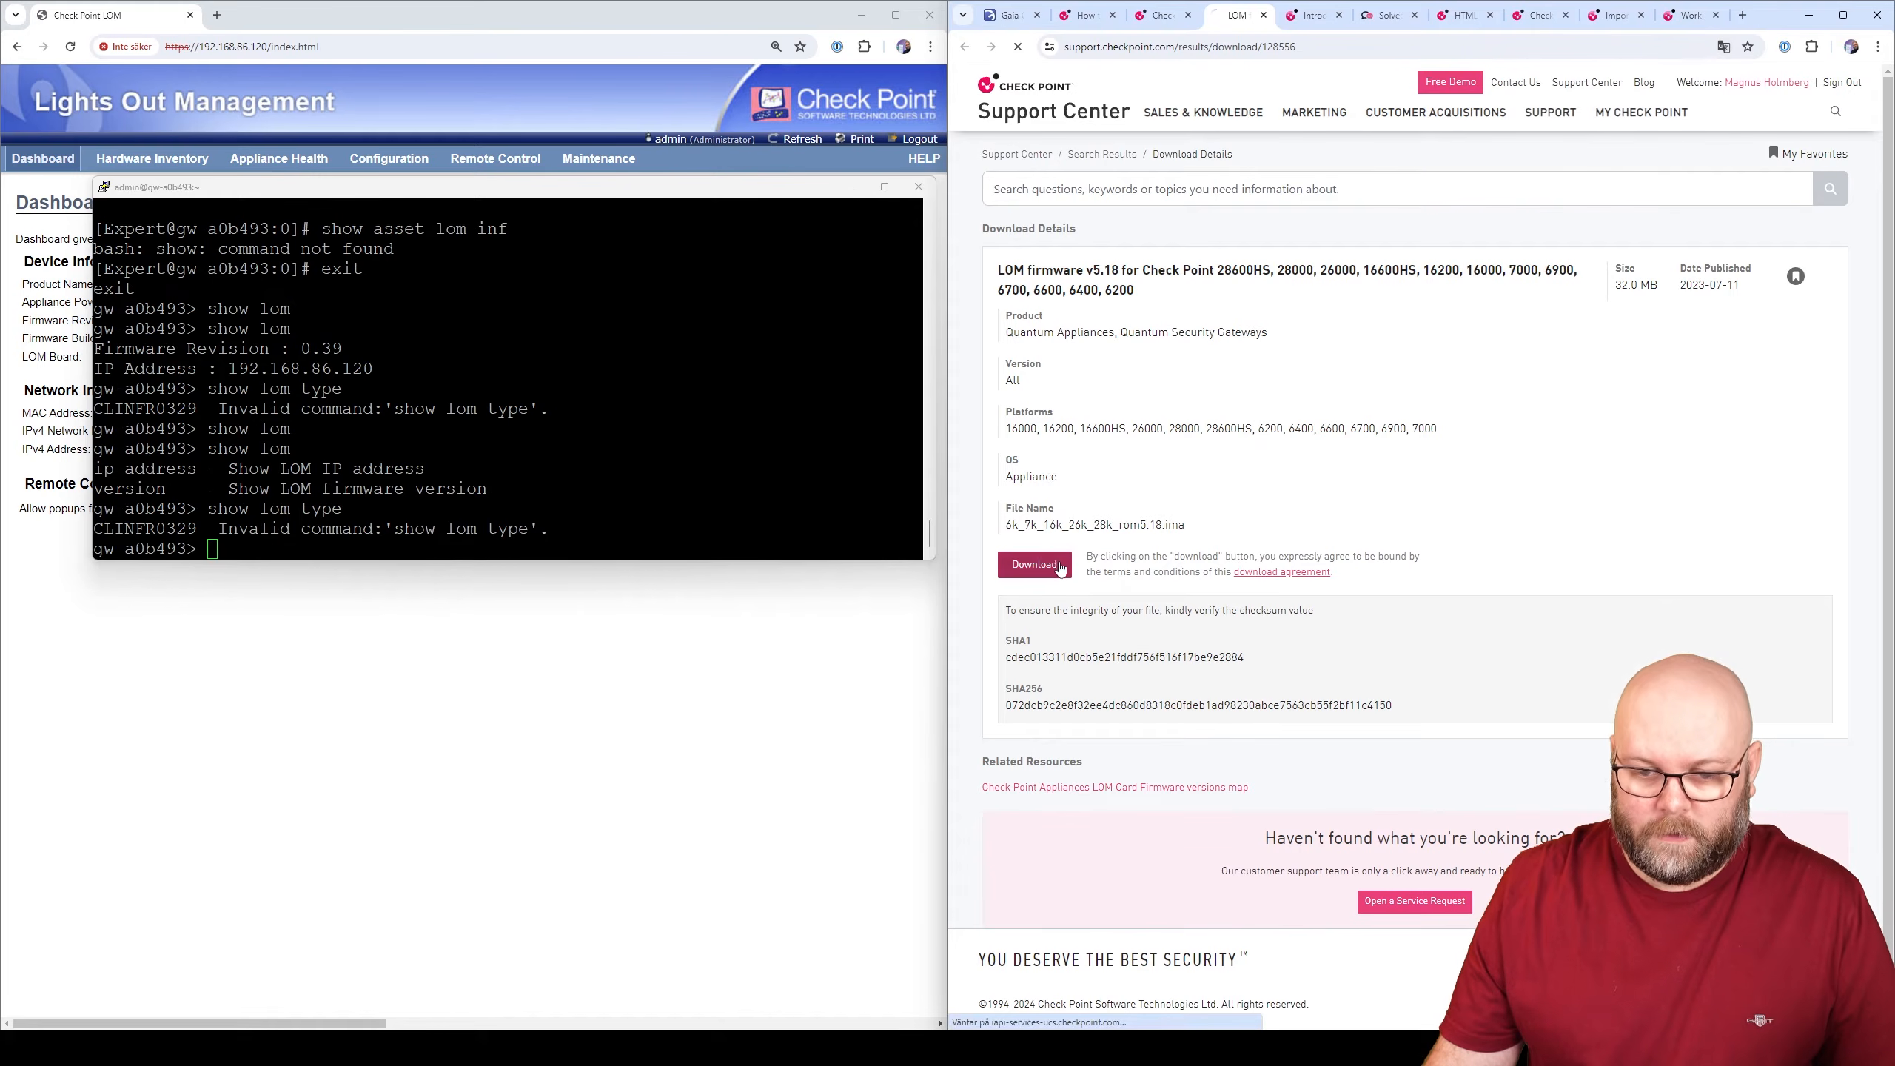
- Minimize PuTTY to reveal the LOM Dashboard and its Maintenance menu
left_click(854, 189)
left_click(853, 187)
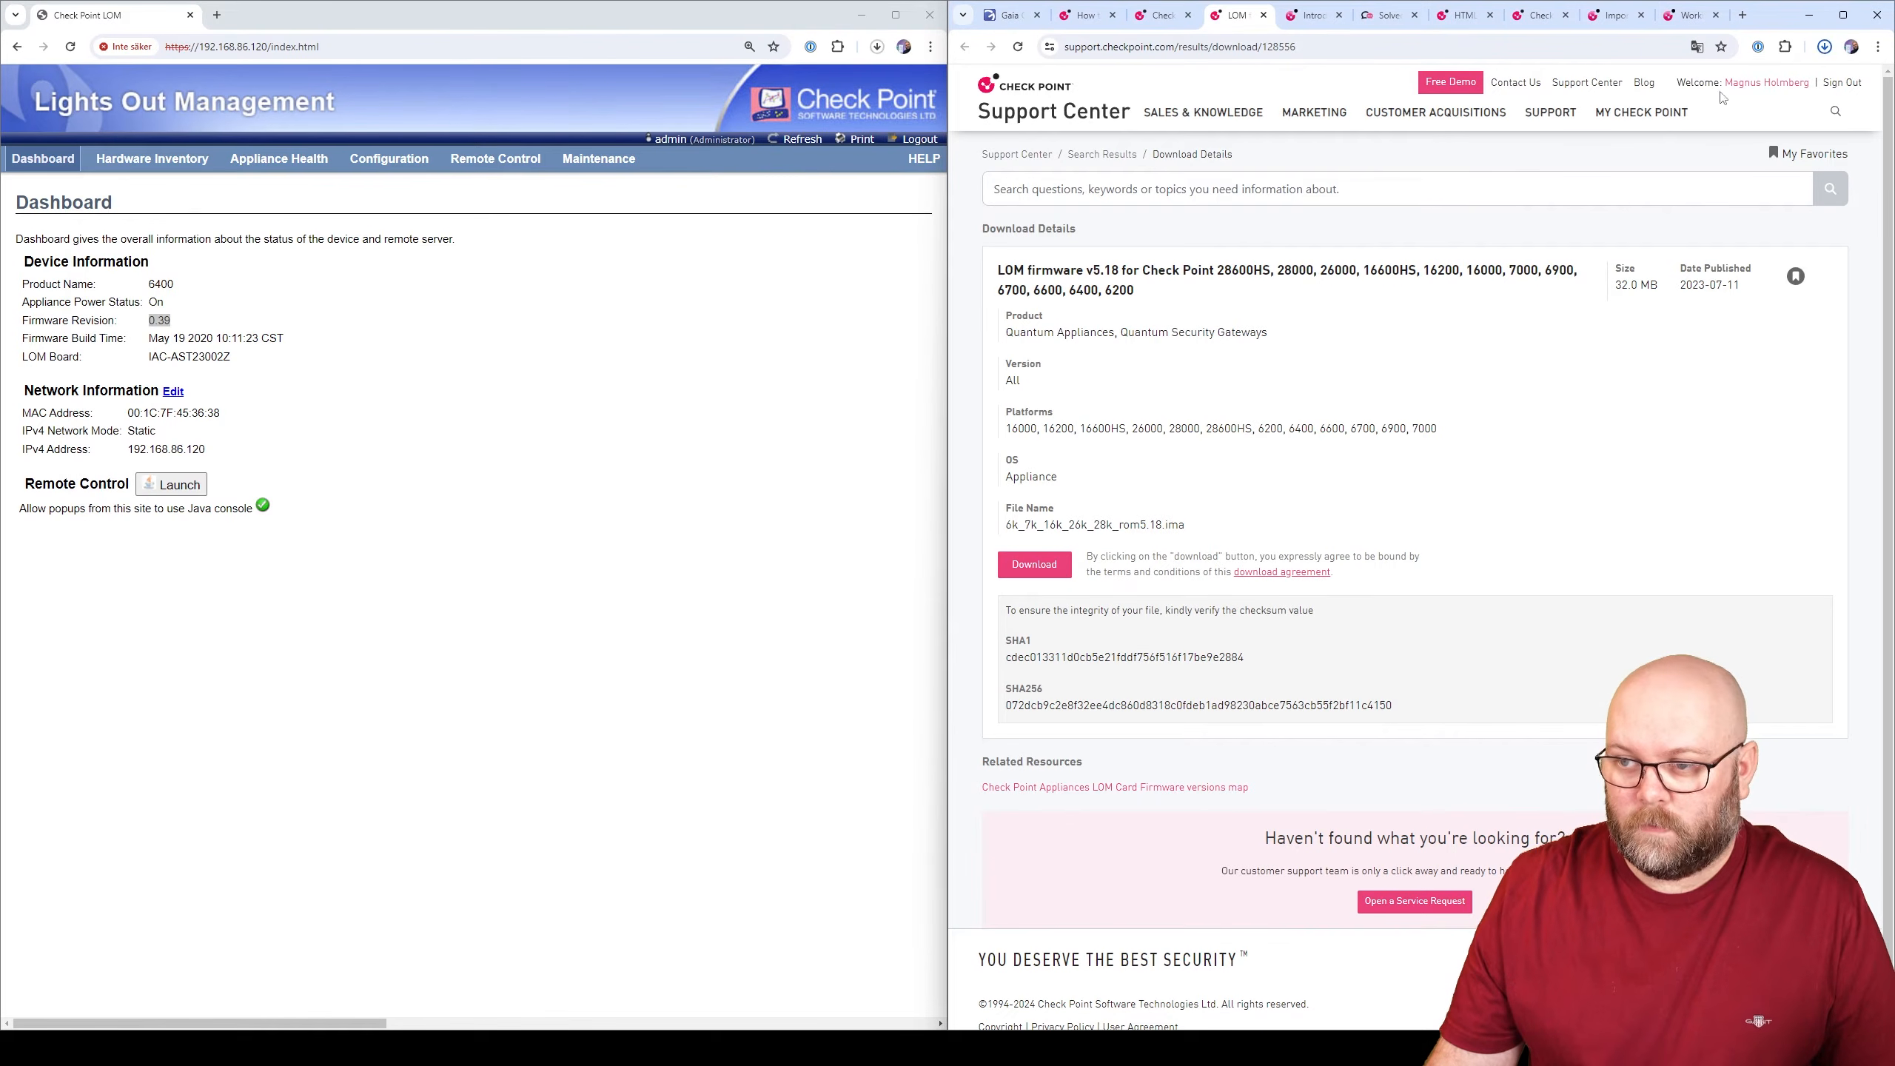
left_click(613, 171)
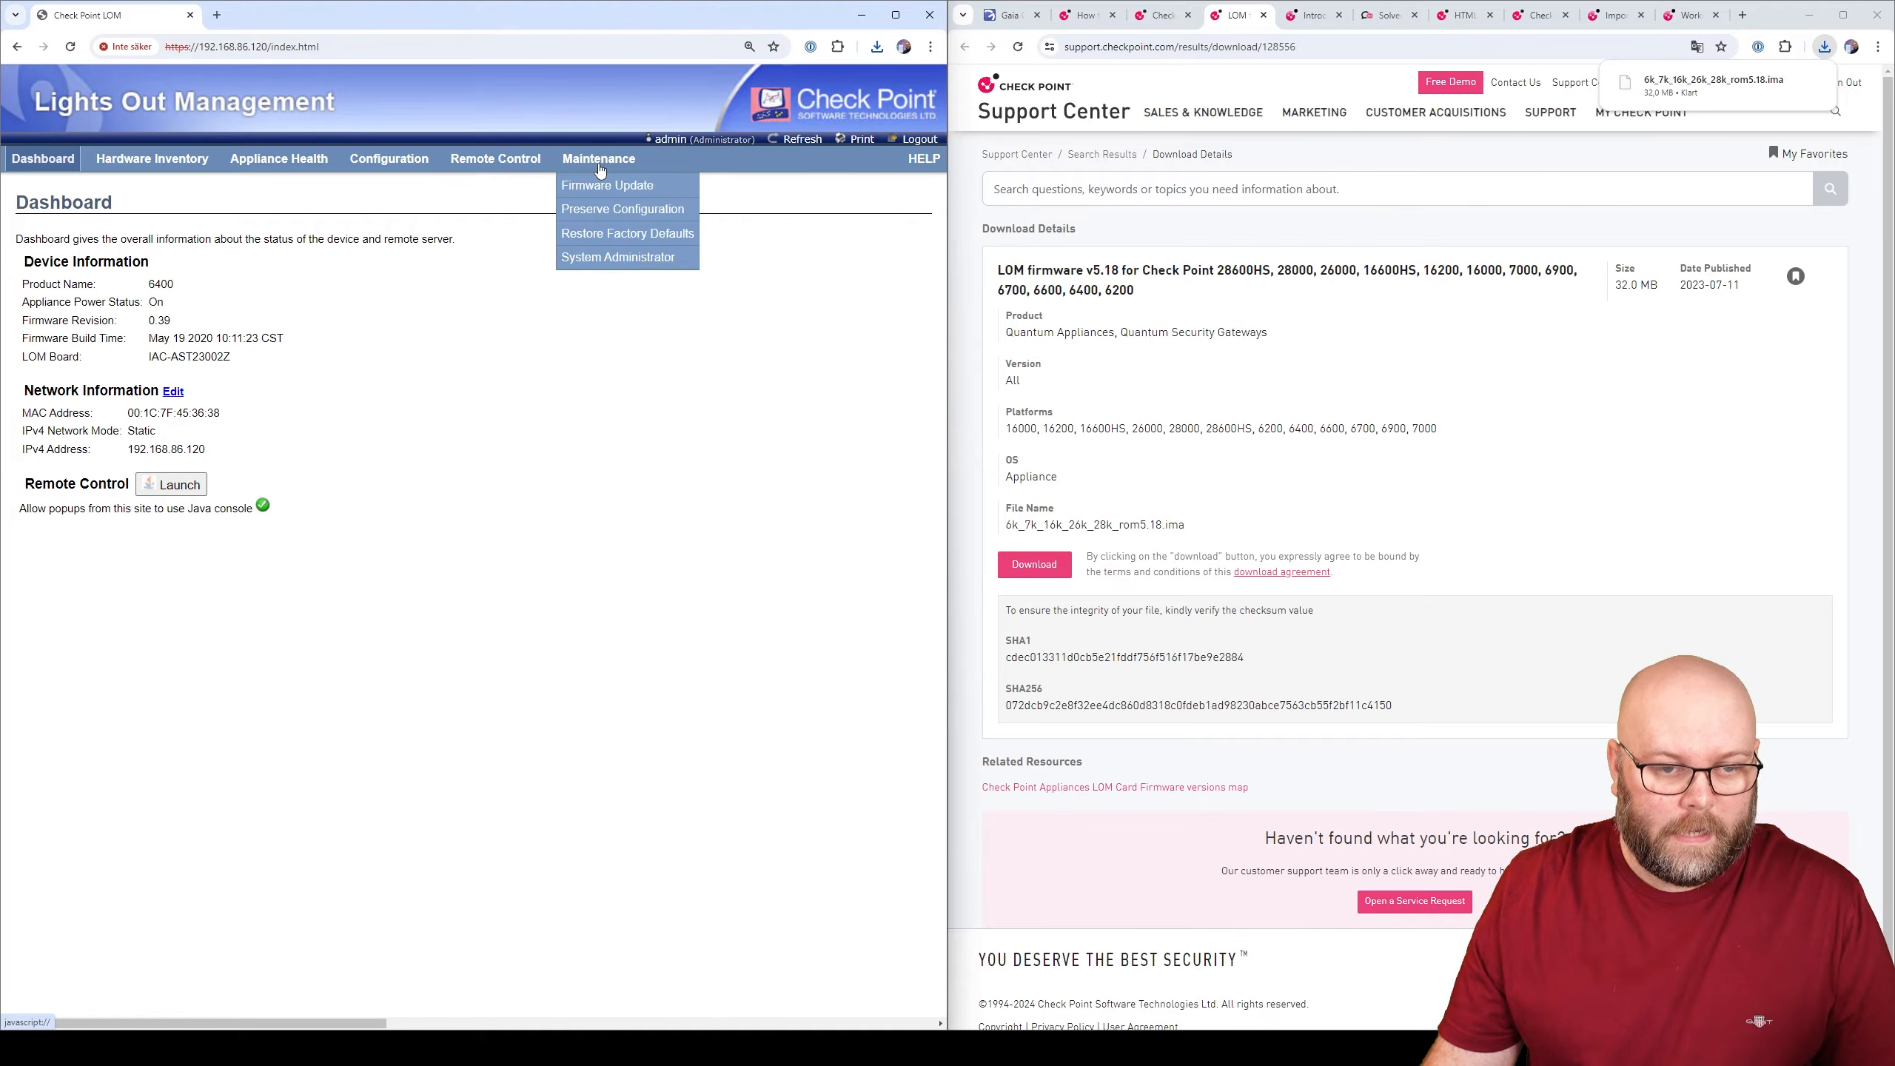
- From Maintenance > Firmware Update, enter update mode and confirm with OK
left_click(634, 188)
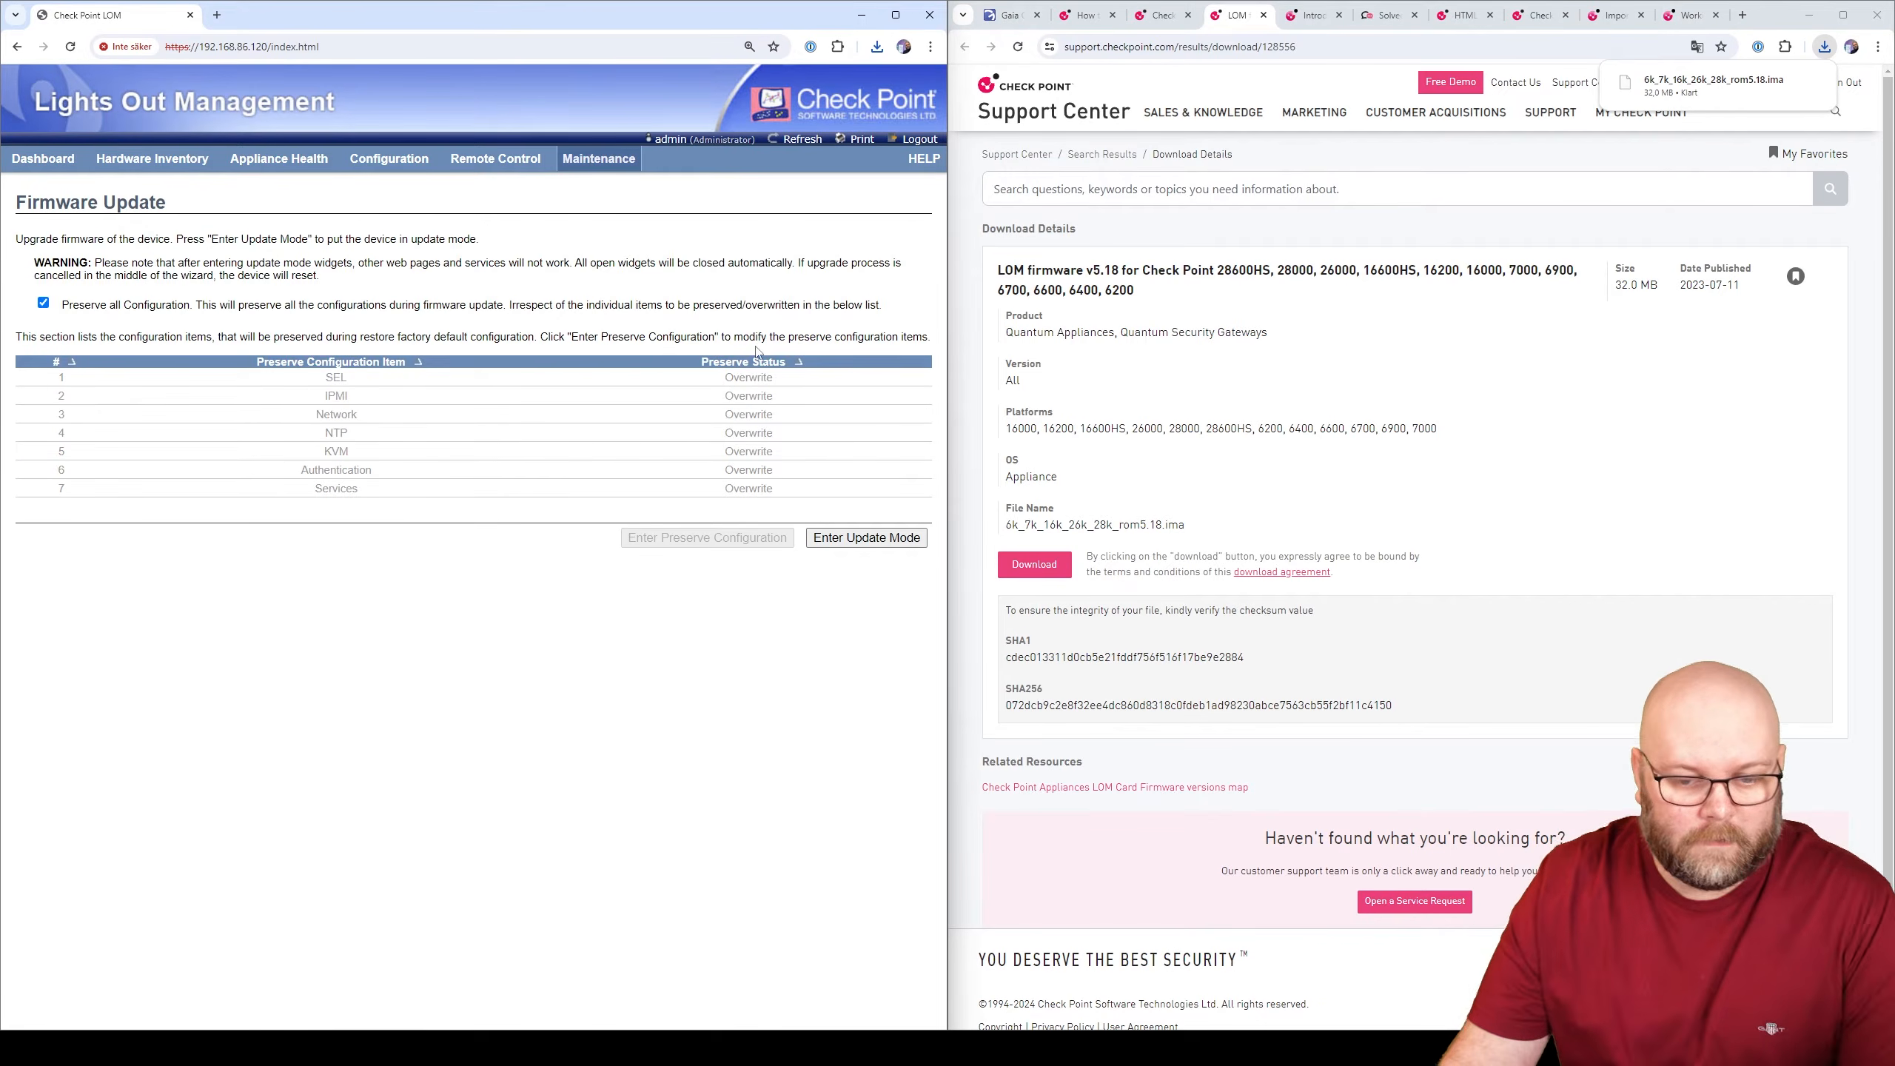
left_click(853, 543)
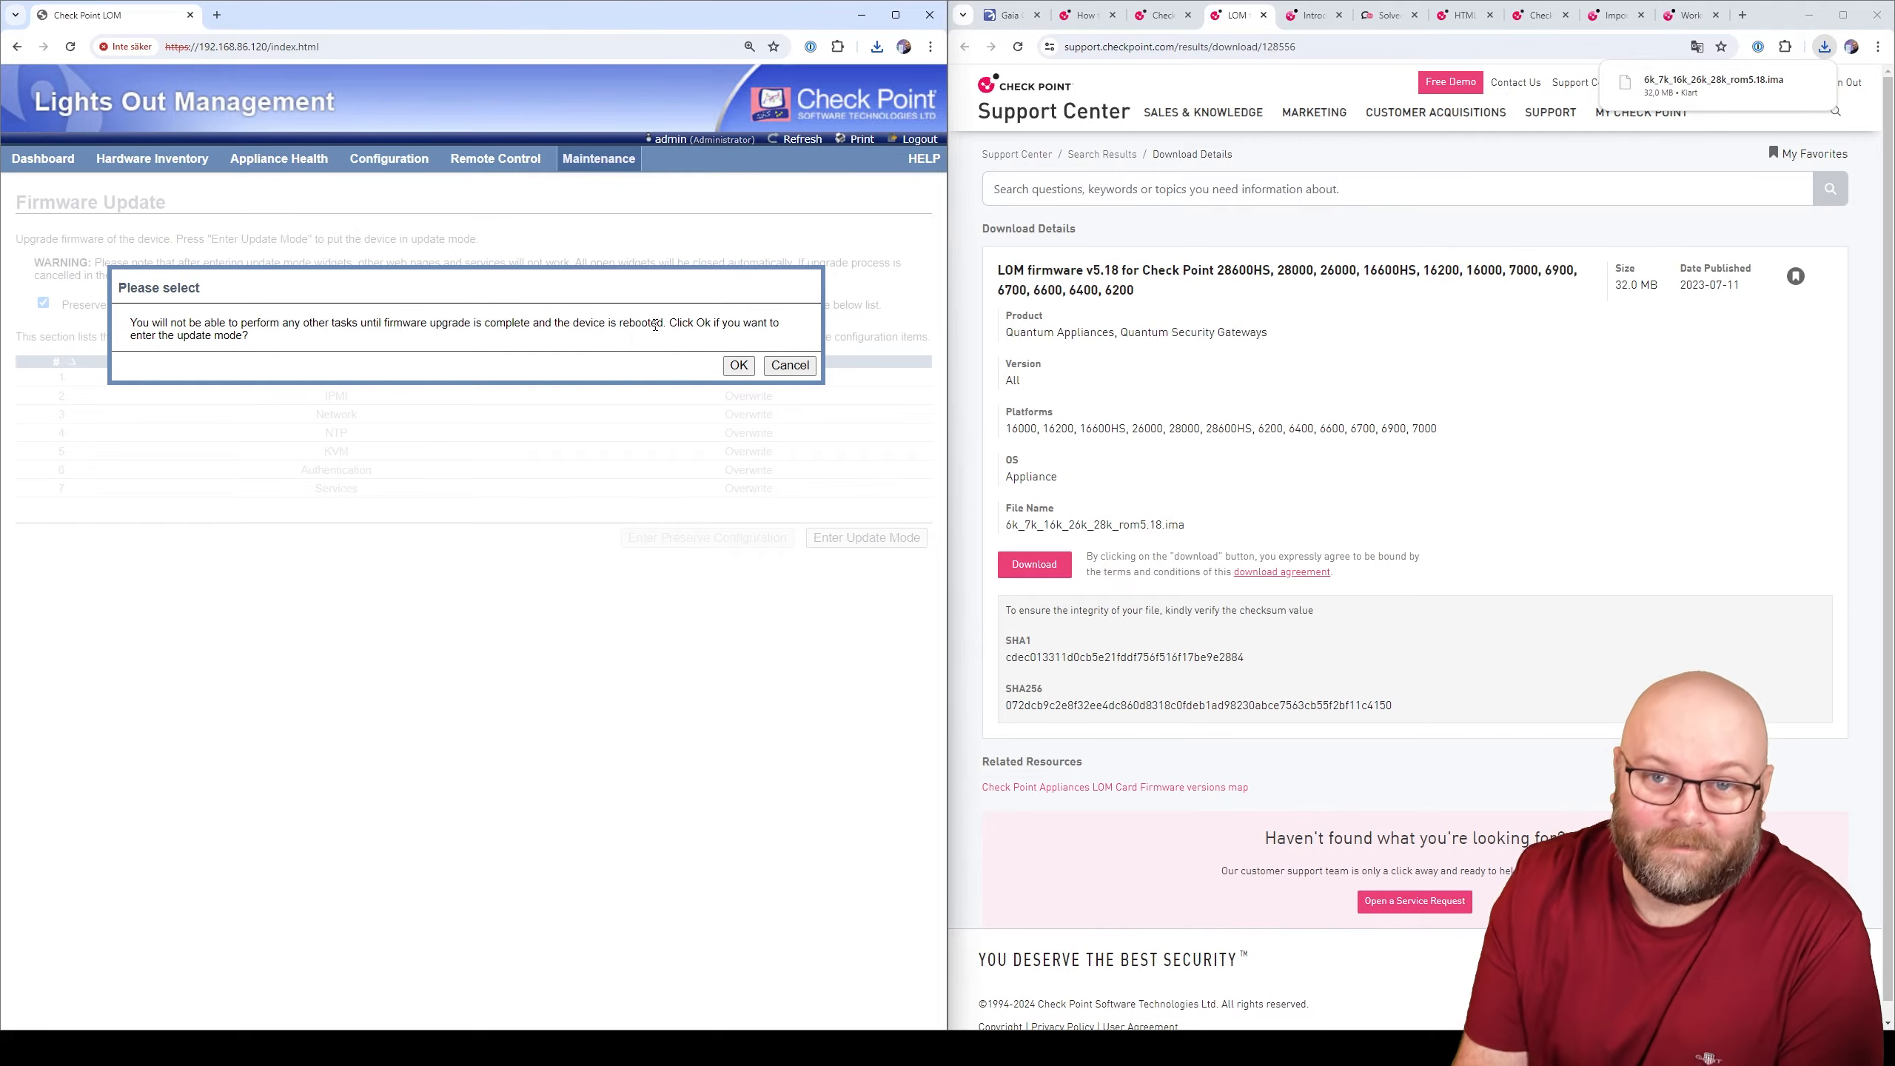
left_click(739, 364)
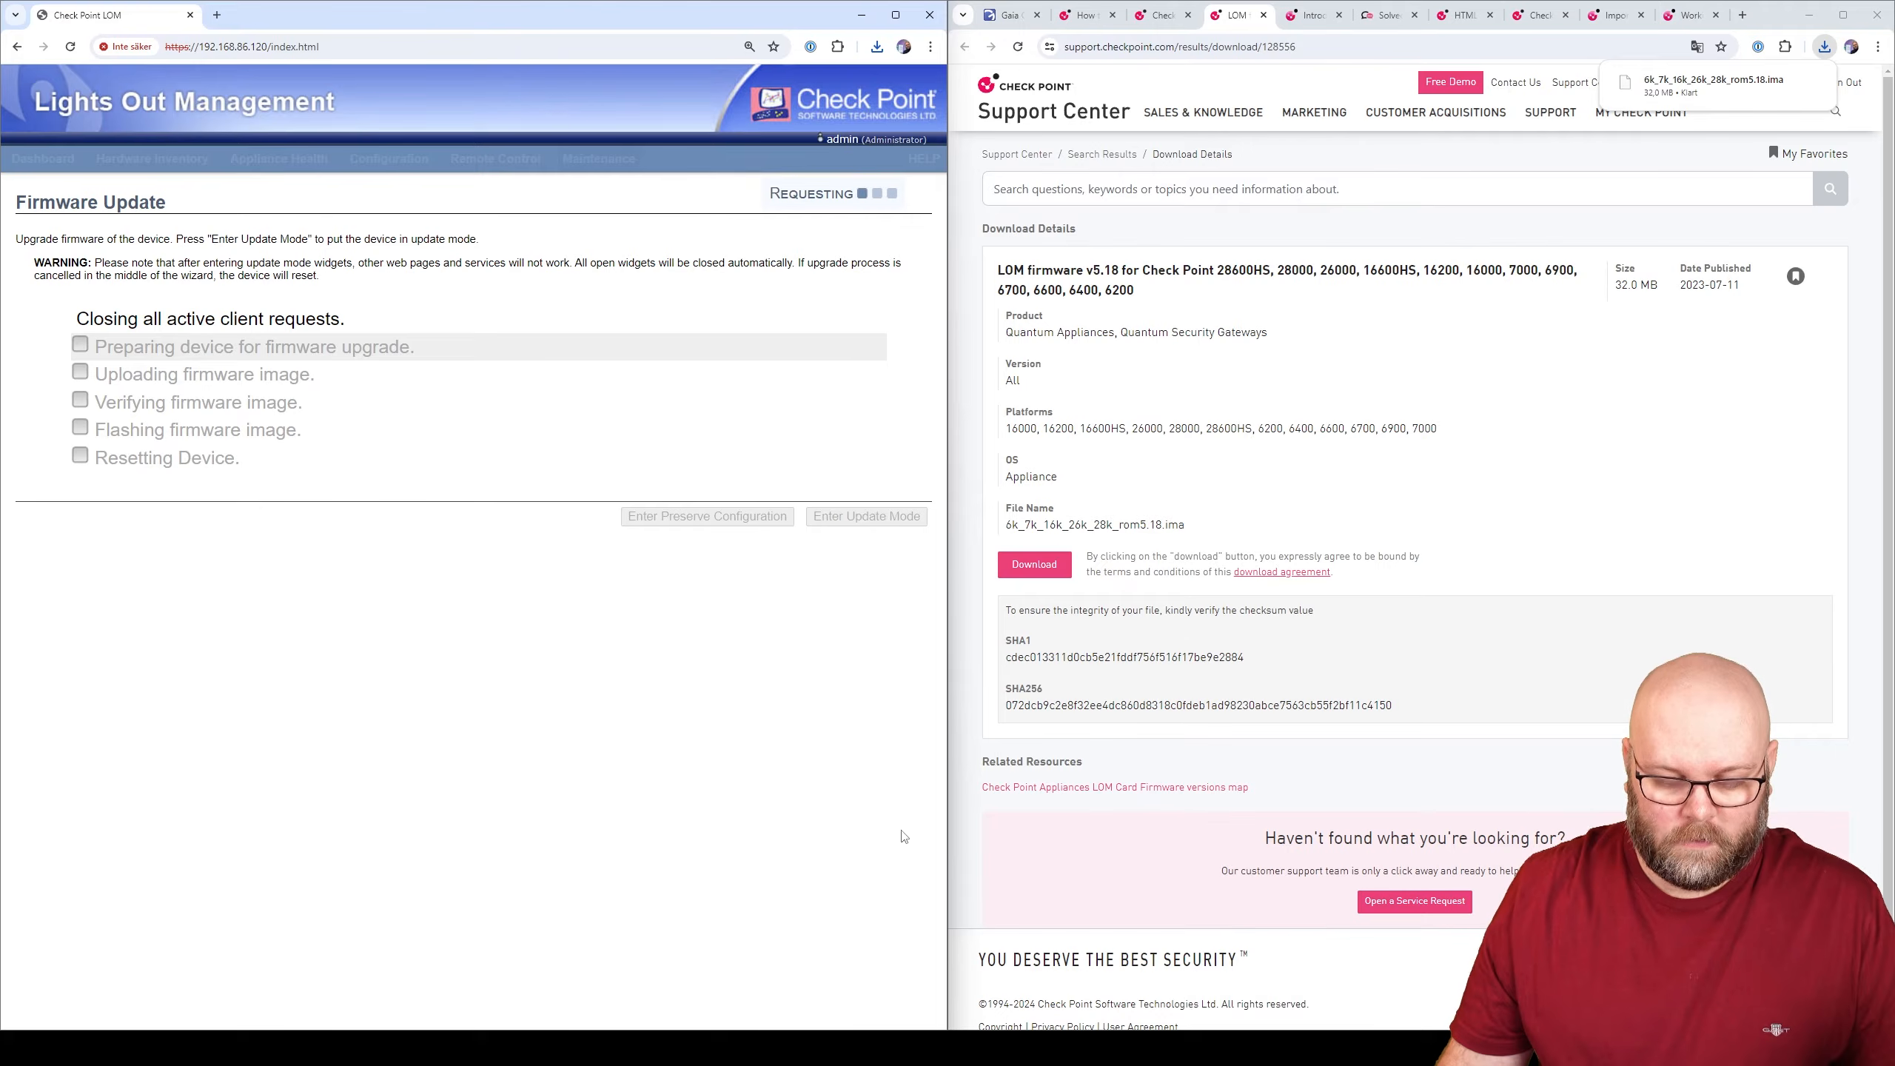
- Run 'ping 192.168.86.110 -t' in Command Prompt and move it beside the LOM browser
left_click(1009, 15)
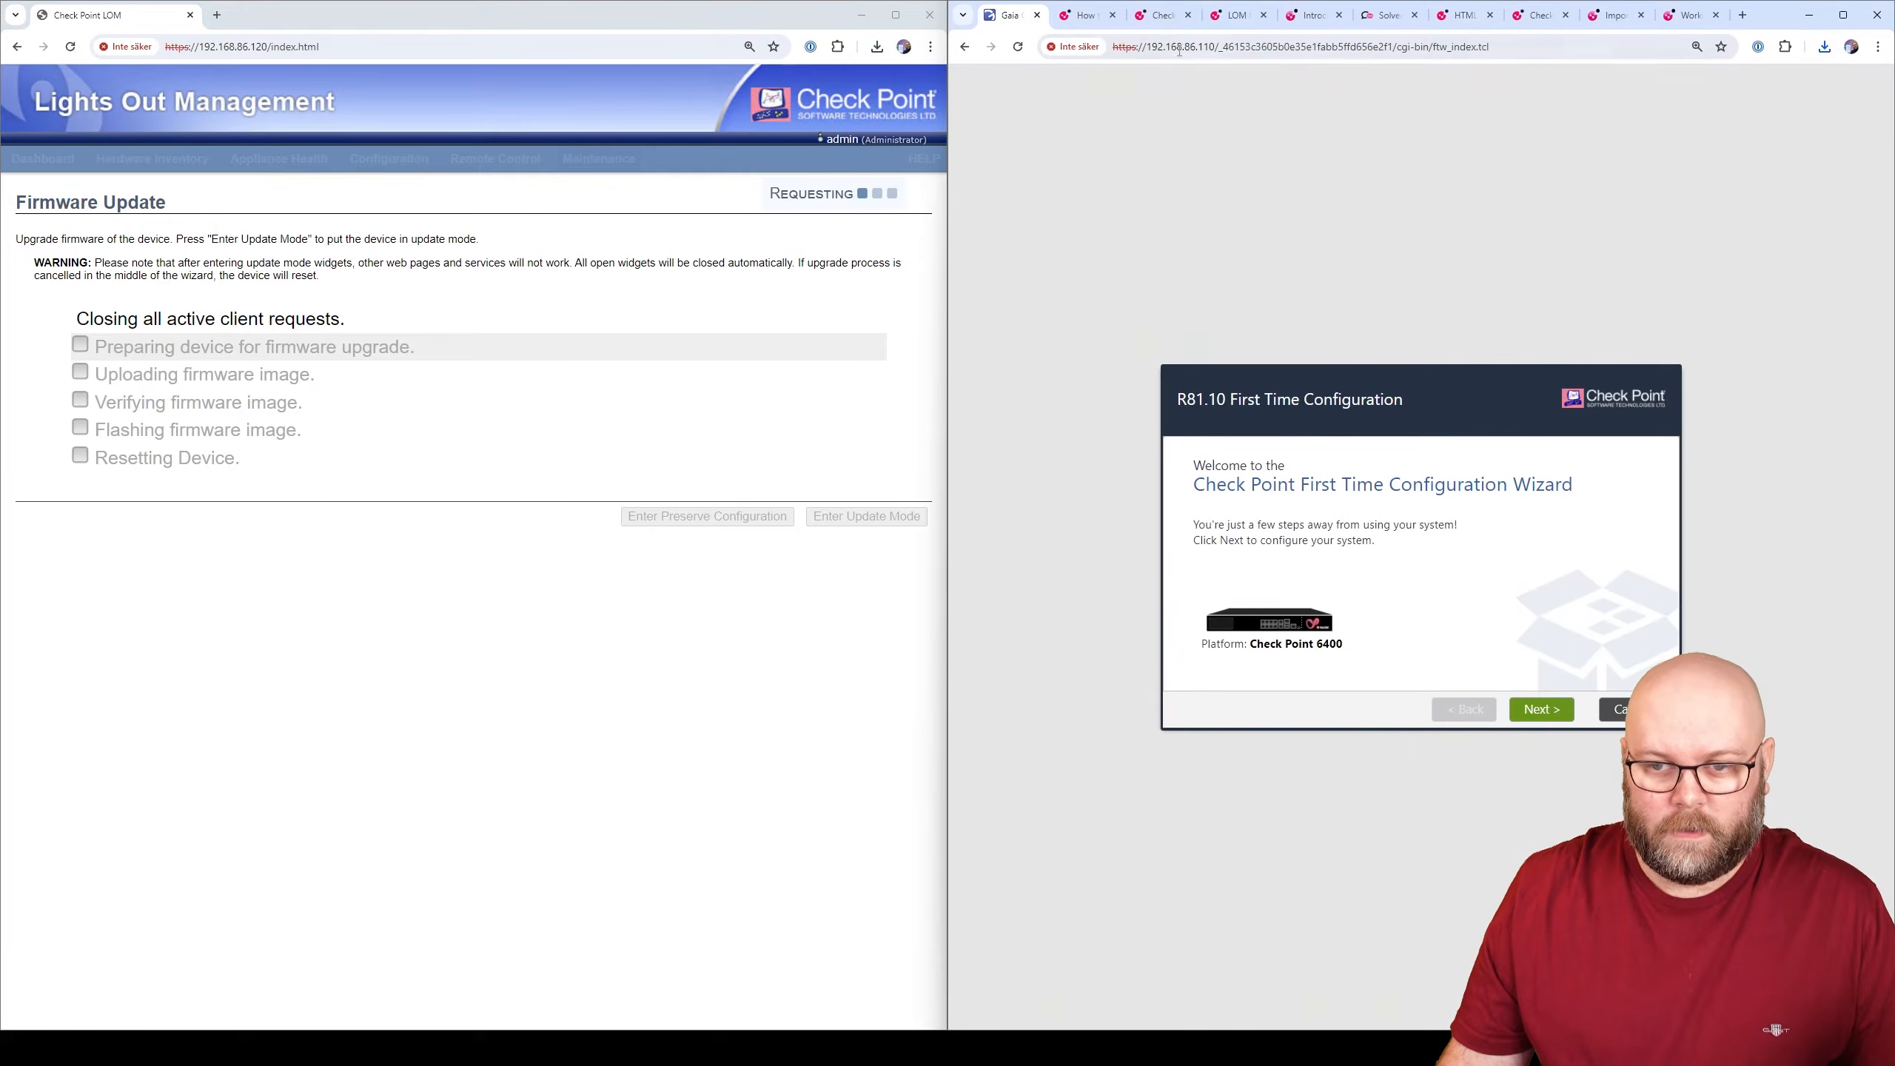
left_click_drag(1215, 48, 1147, 45)
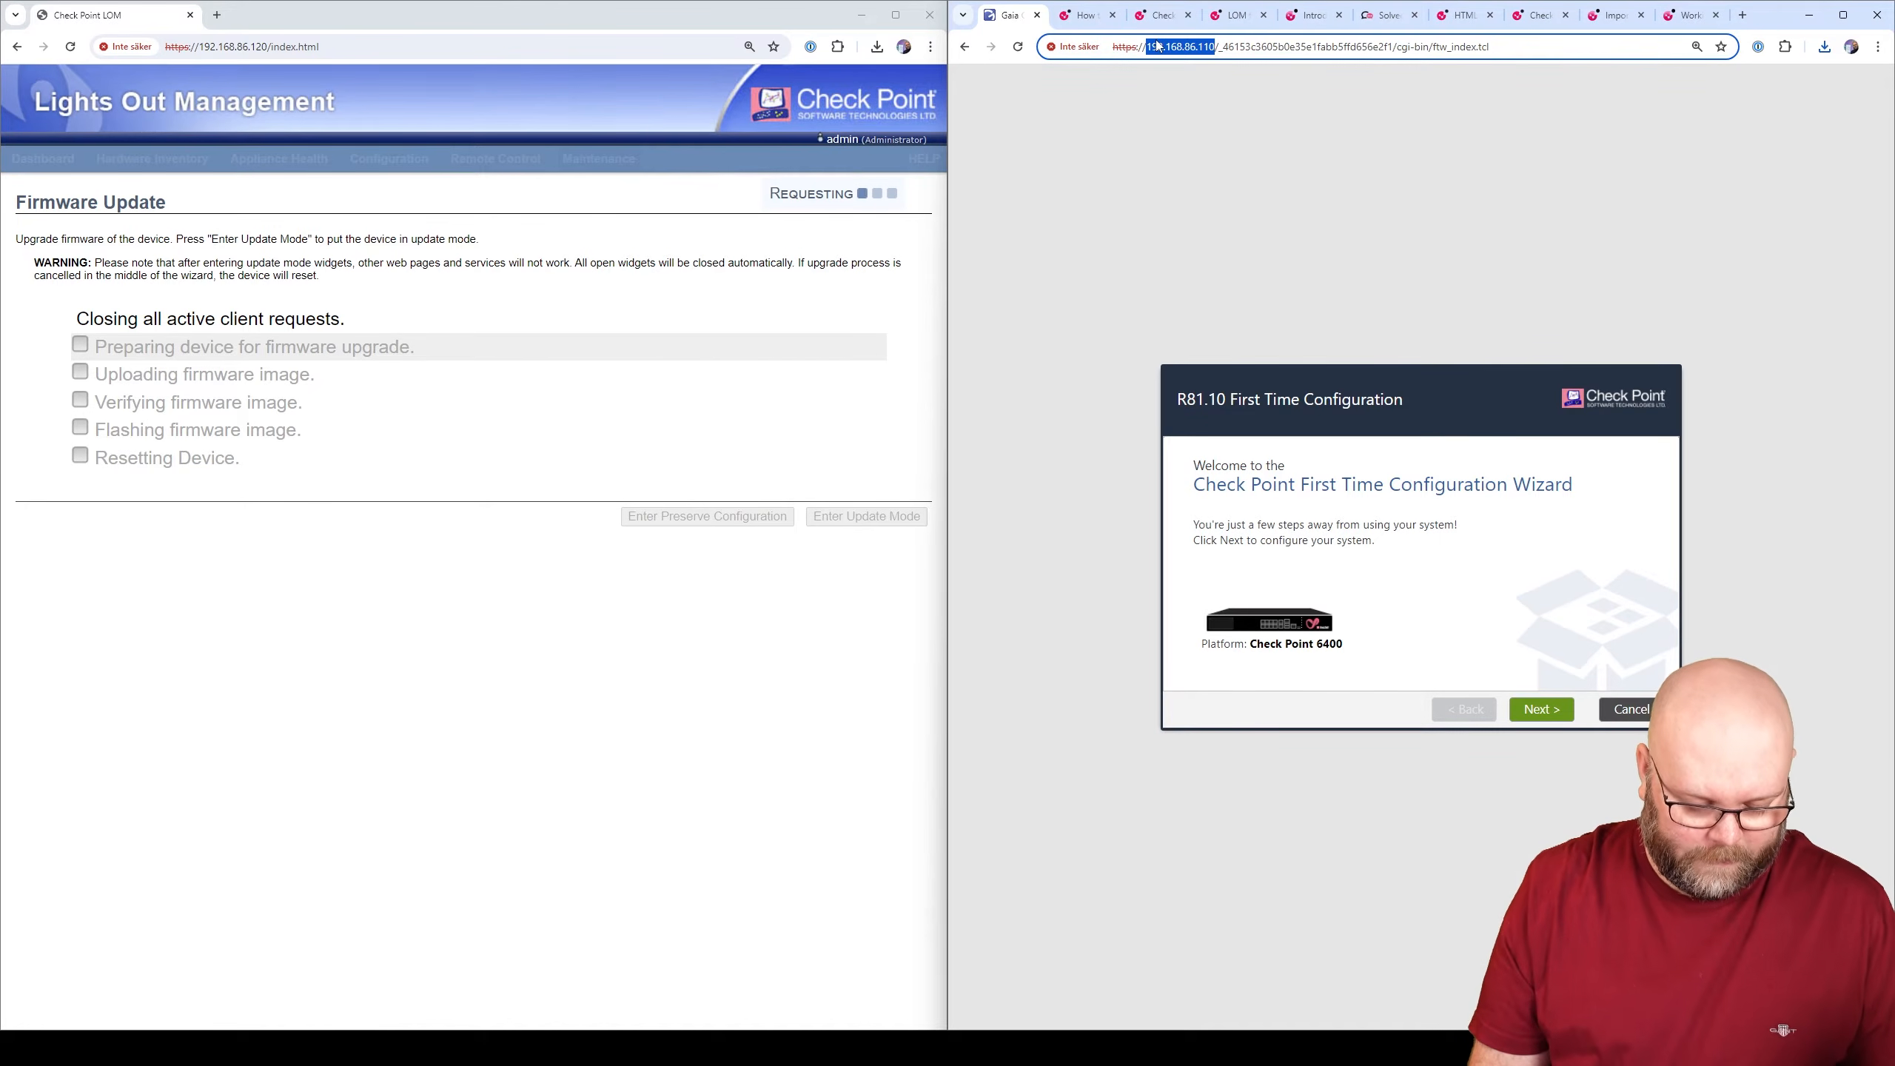
key("super")
type("cmd")
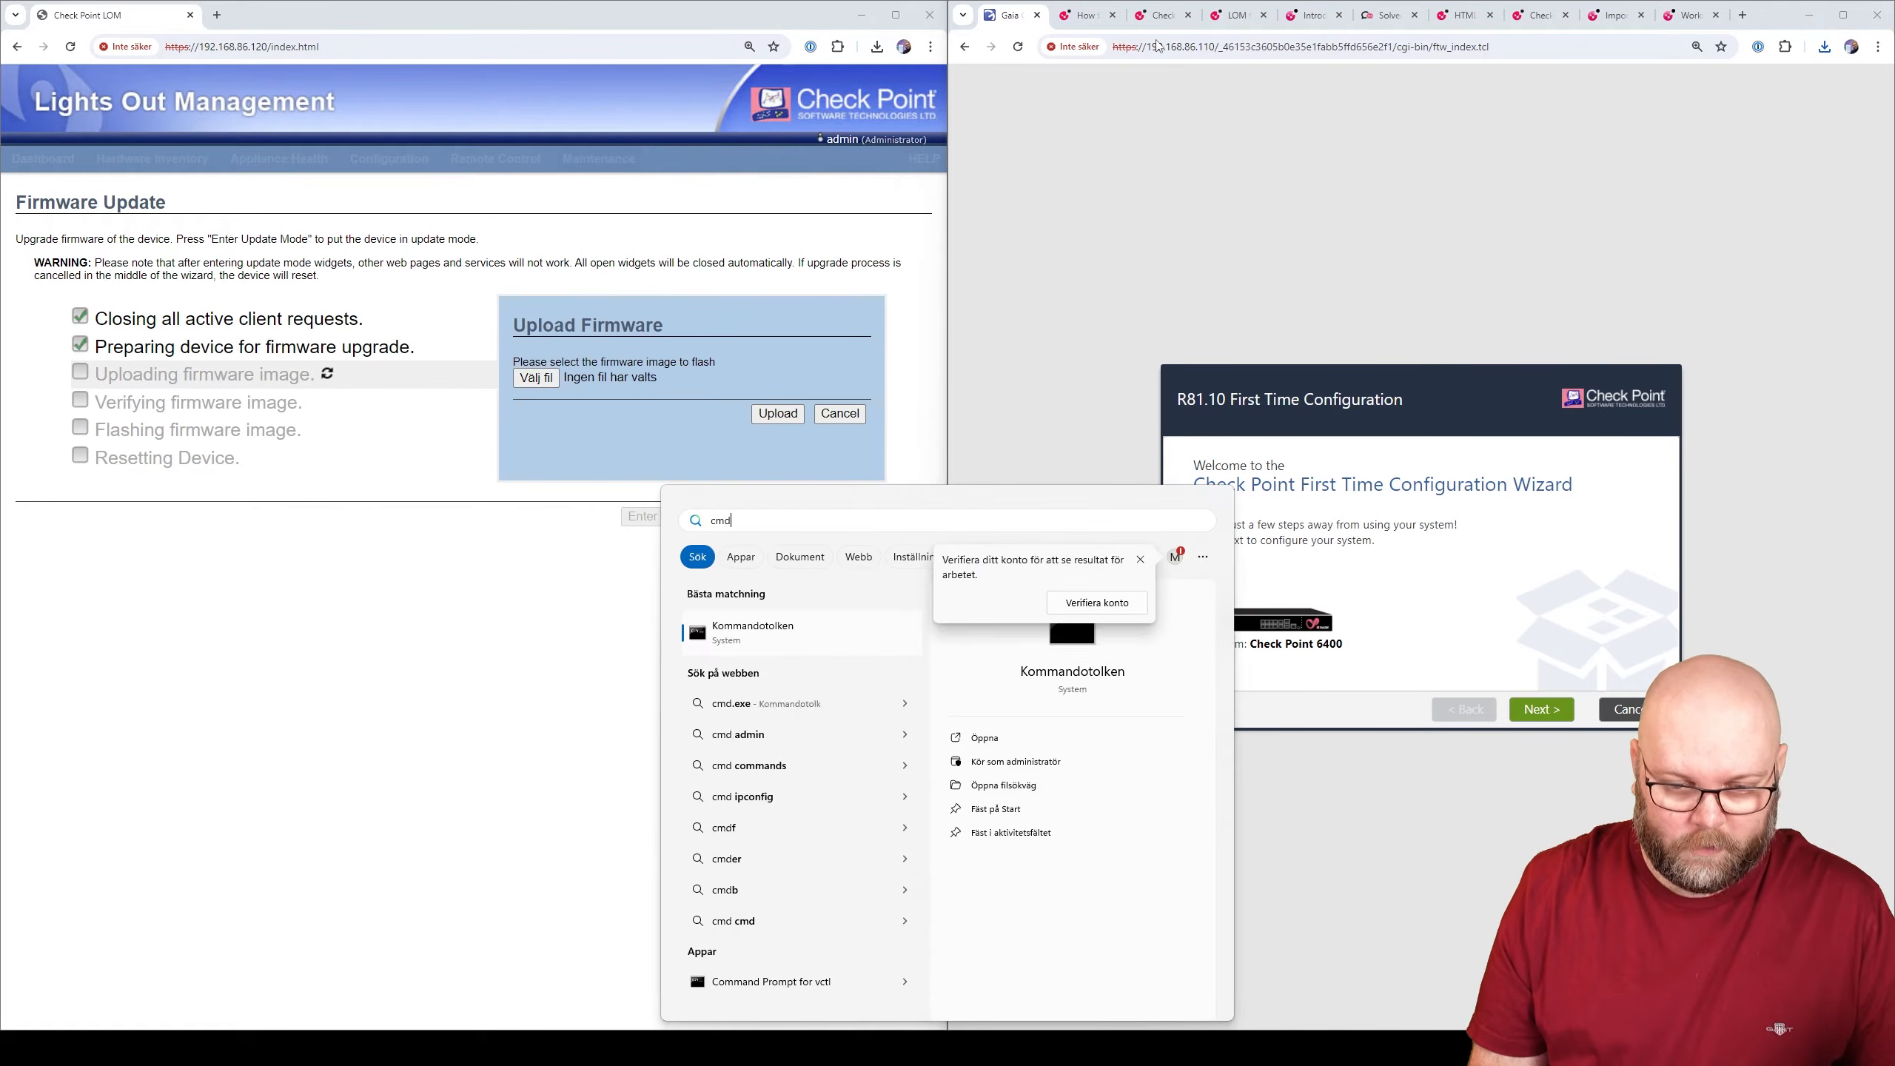
key("Return")
type("pin")
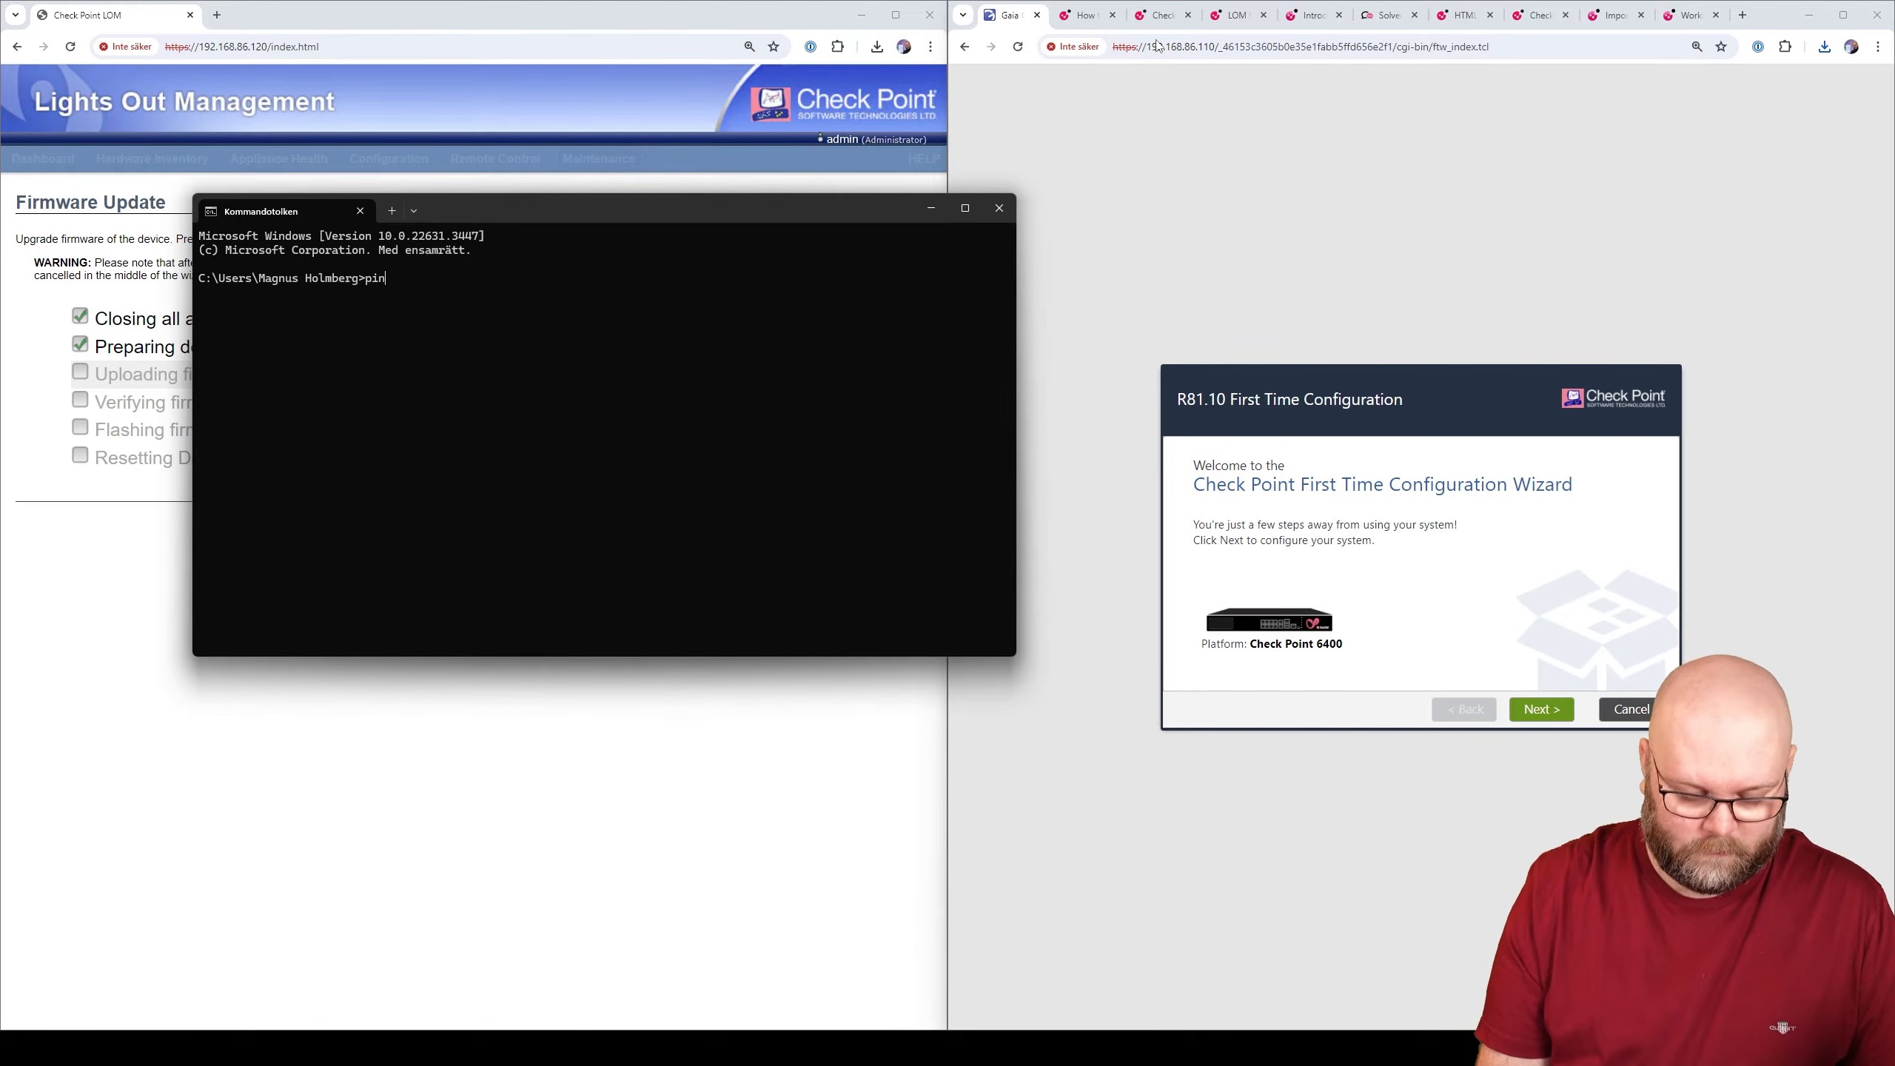
type("g 192.168.86.110 -t")
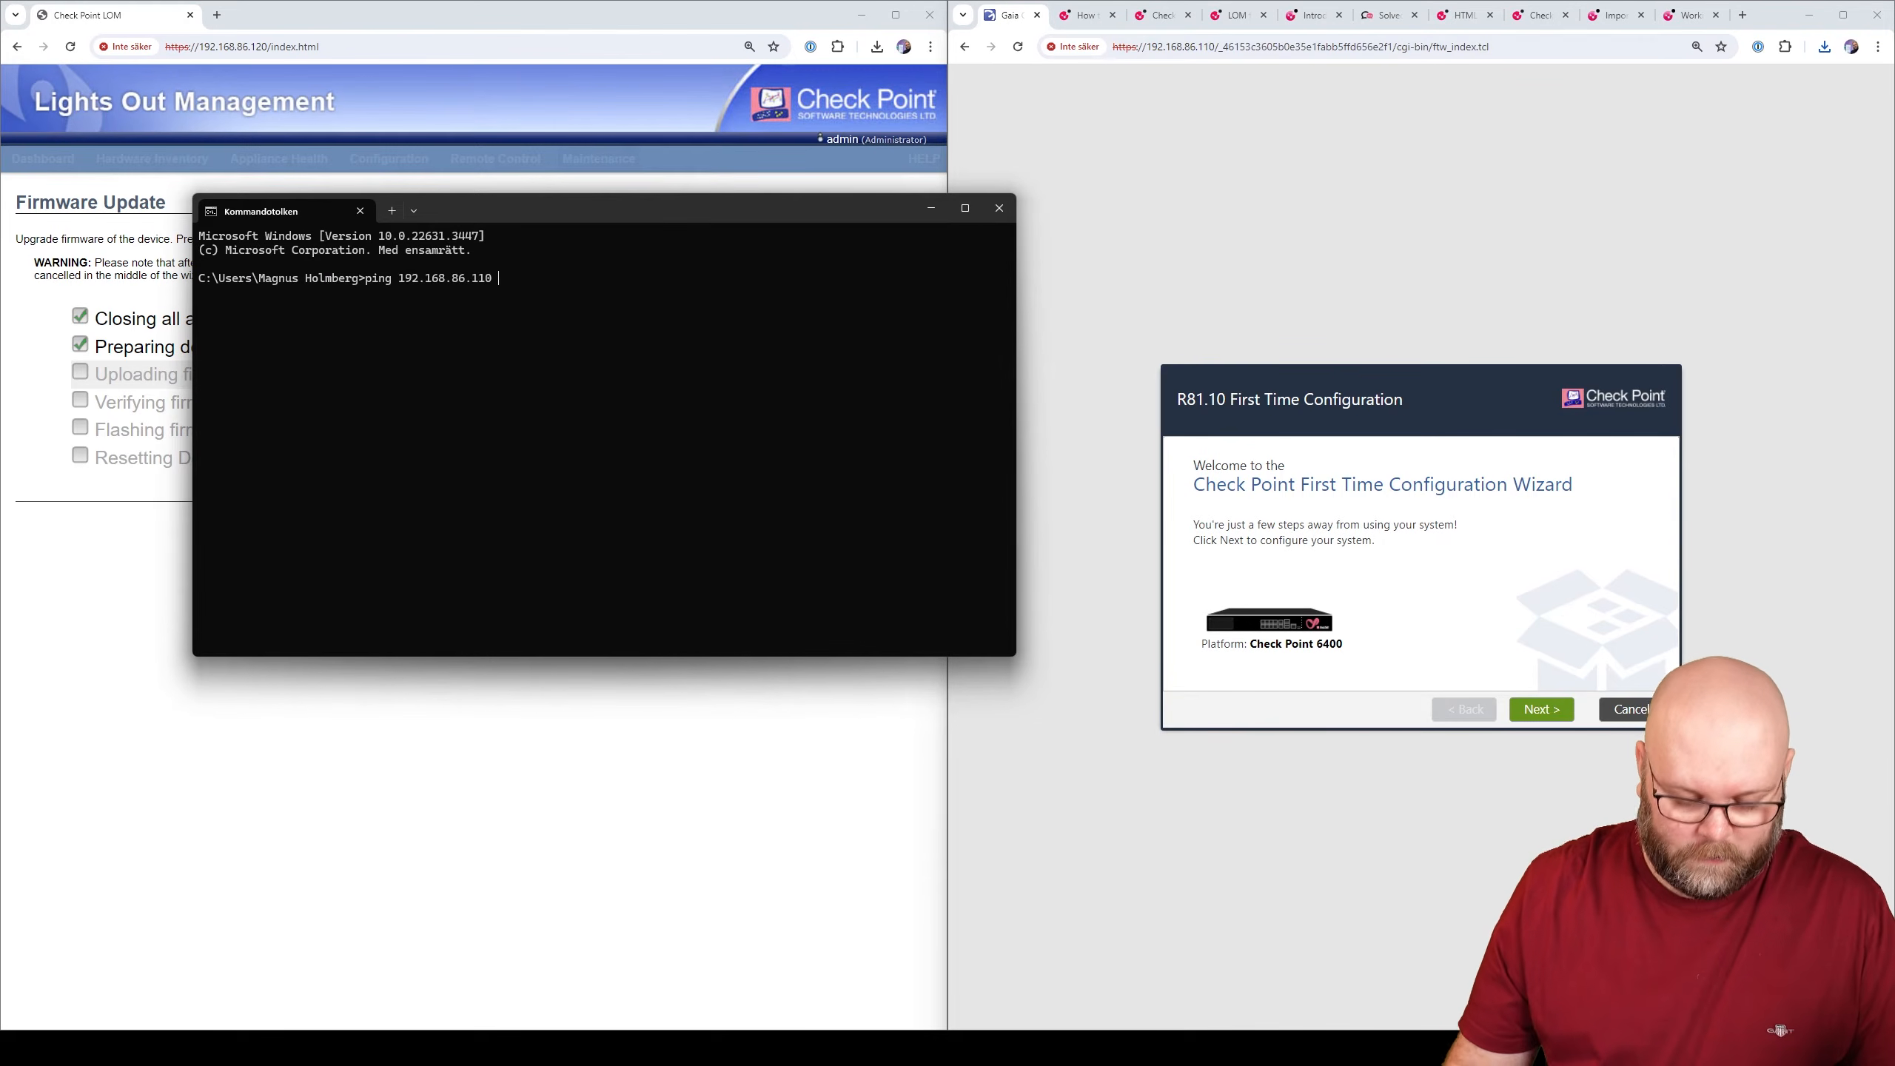
key("Return")
left_click_drag(881, 209, 1568, 555)
left_click(811, 364)
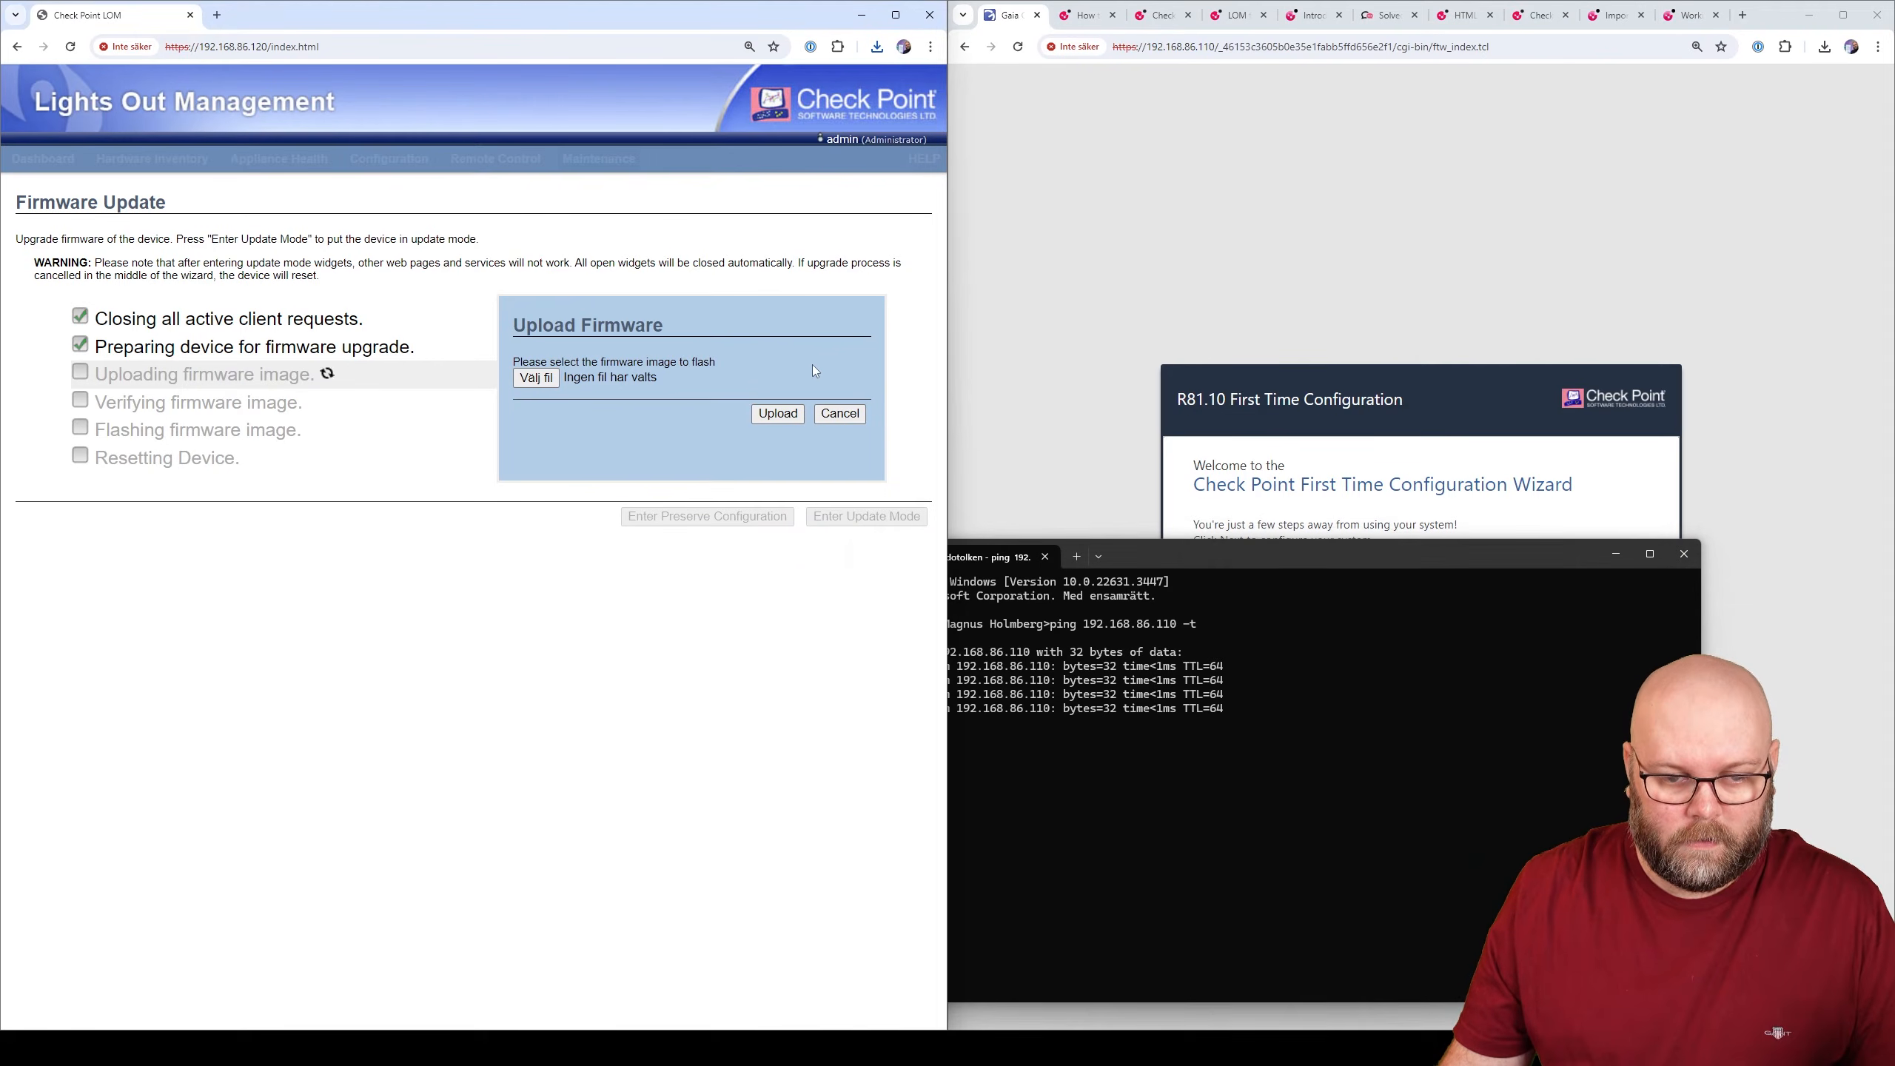
- Upload 6k_7k_16k_26k_28k_rom5.18.ima from Downloads and proceed once it is verified newer than 0.39
left_click(536, 378)
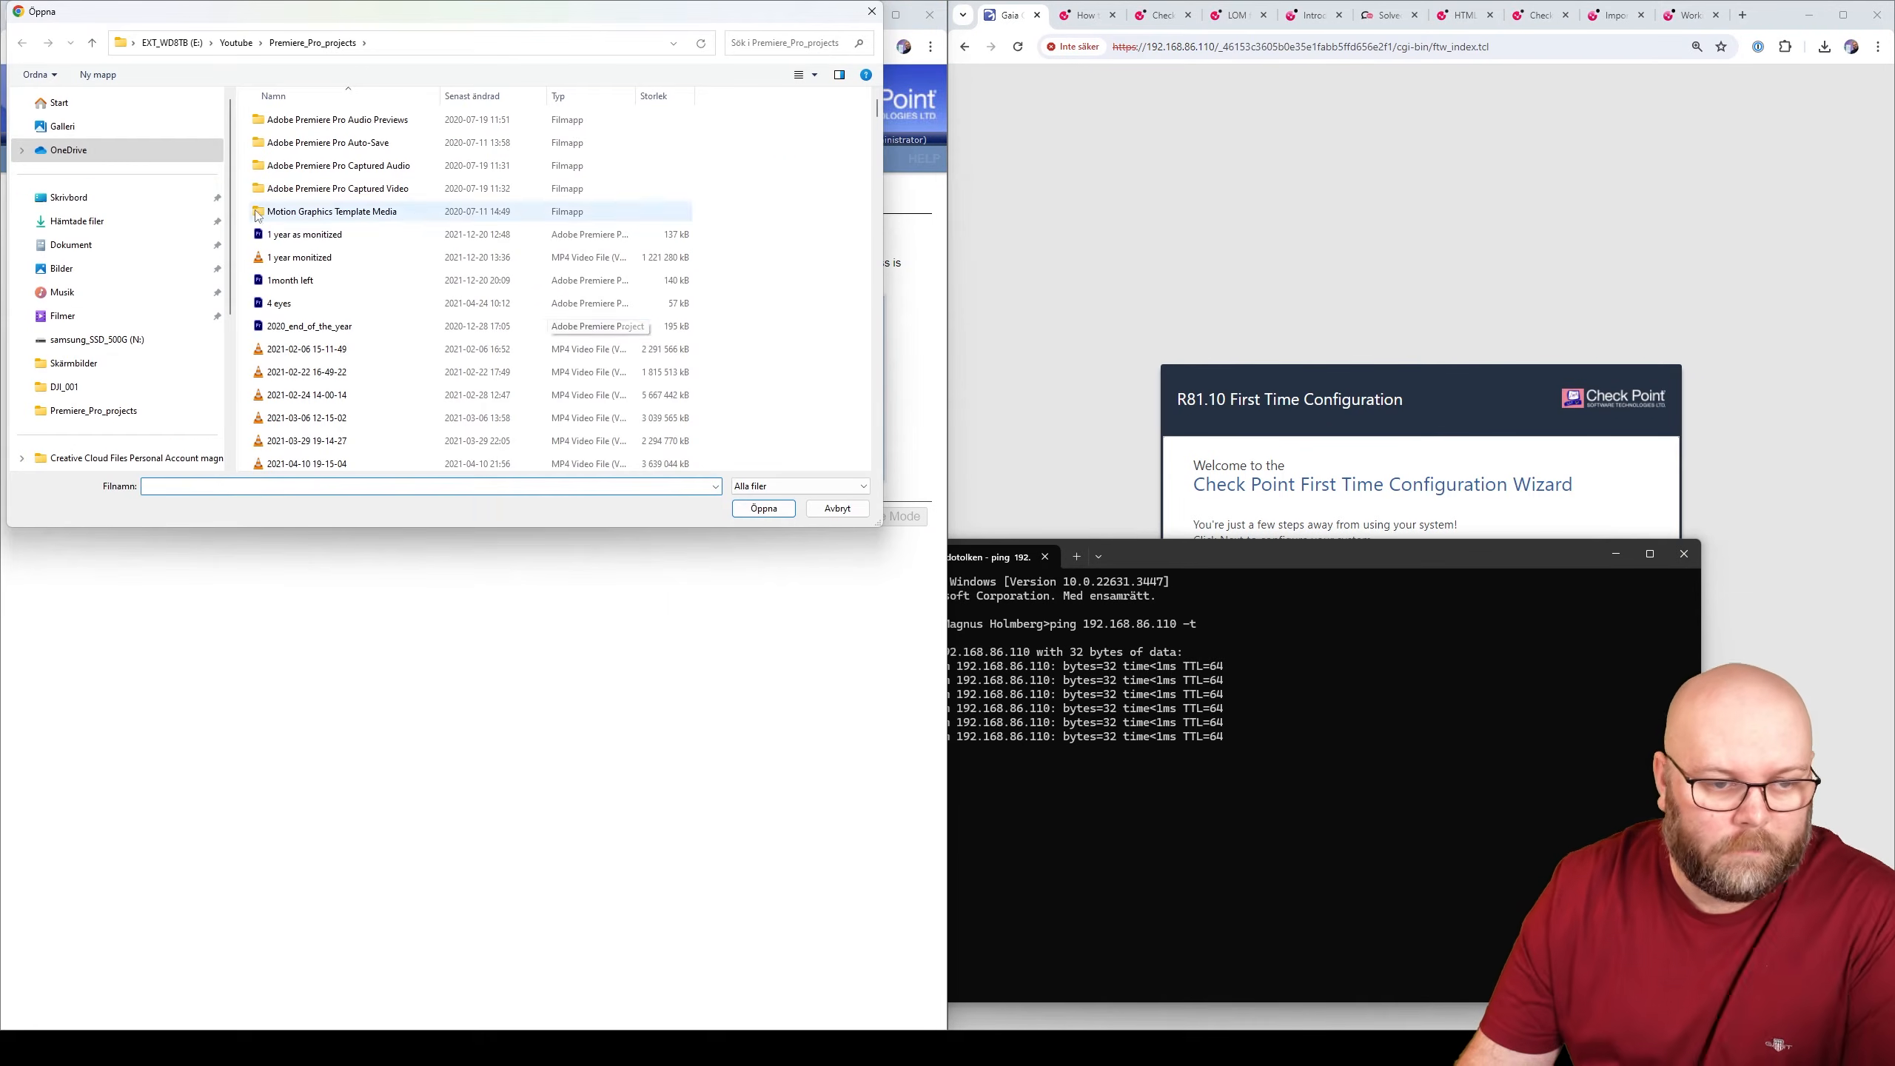
left_click(76, 221)
left_click(329, 140)
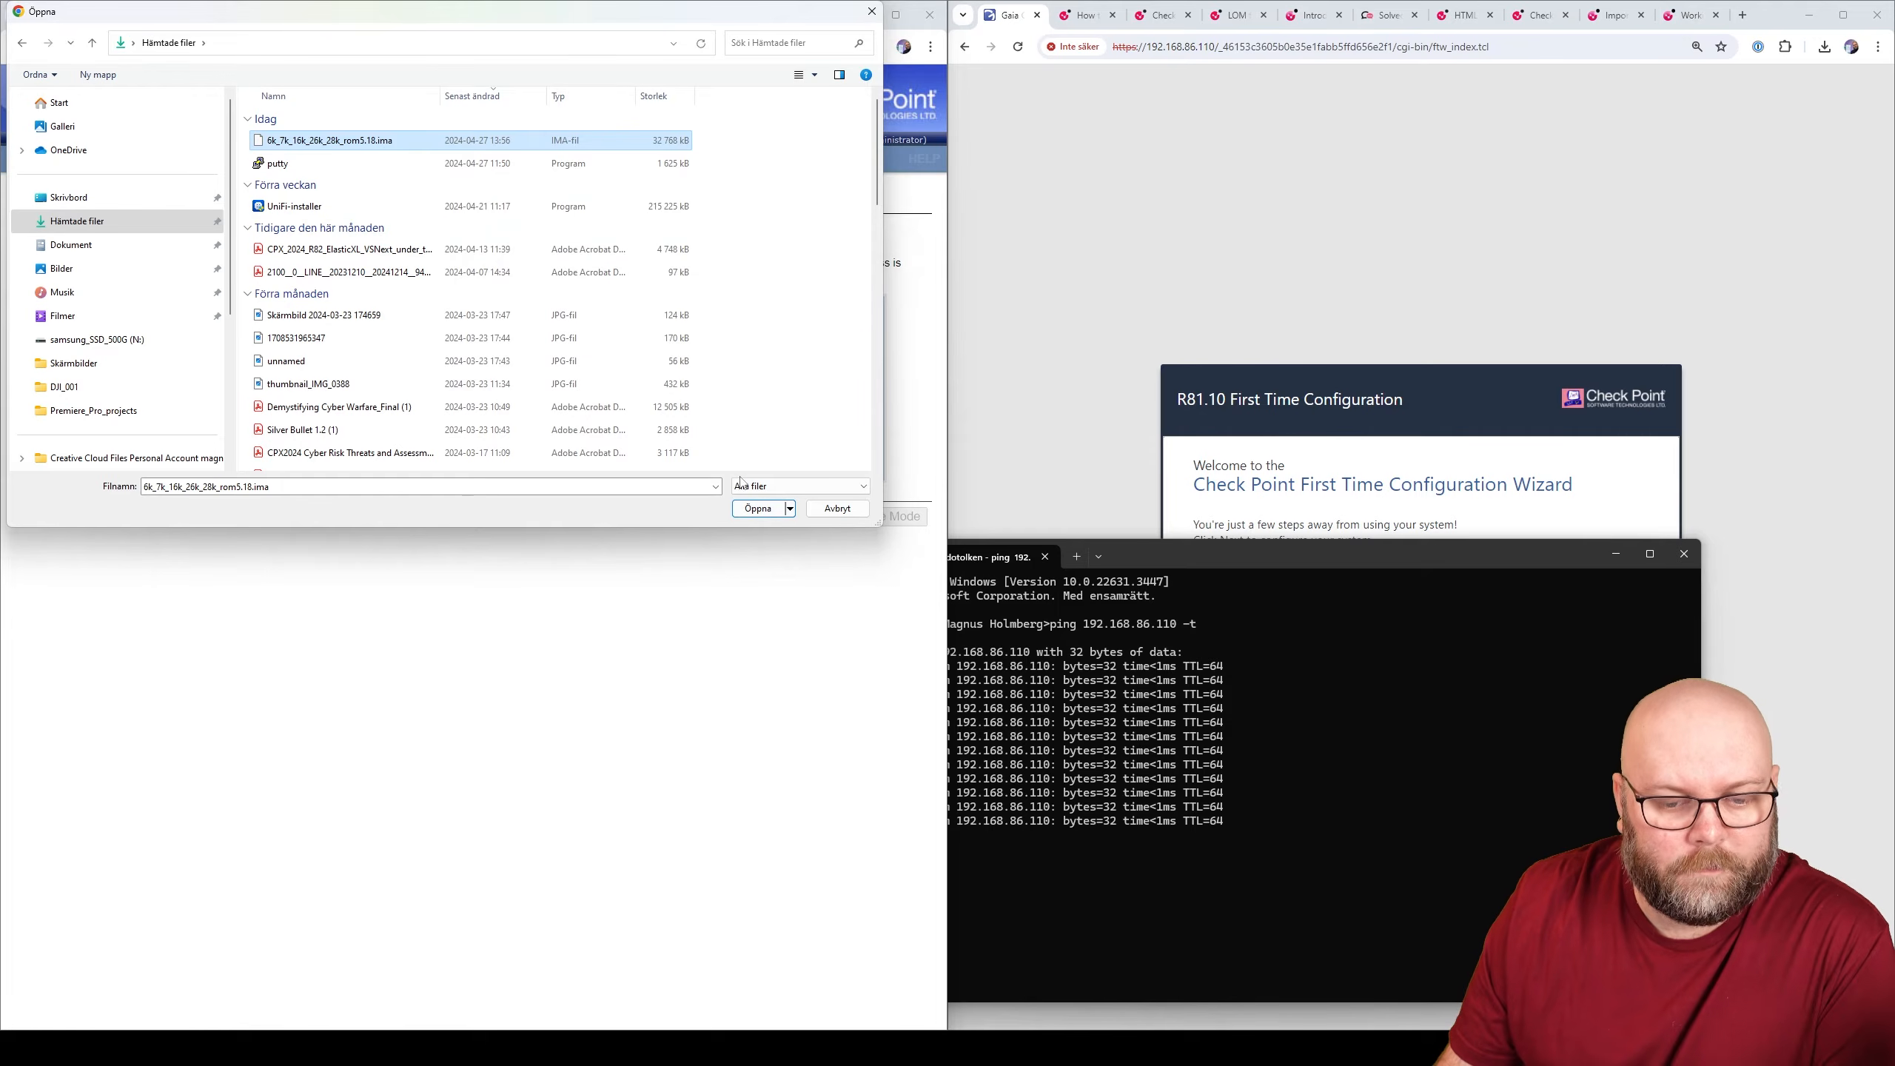
left_click(755, 509)
left_click(778, 415)
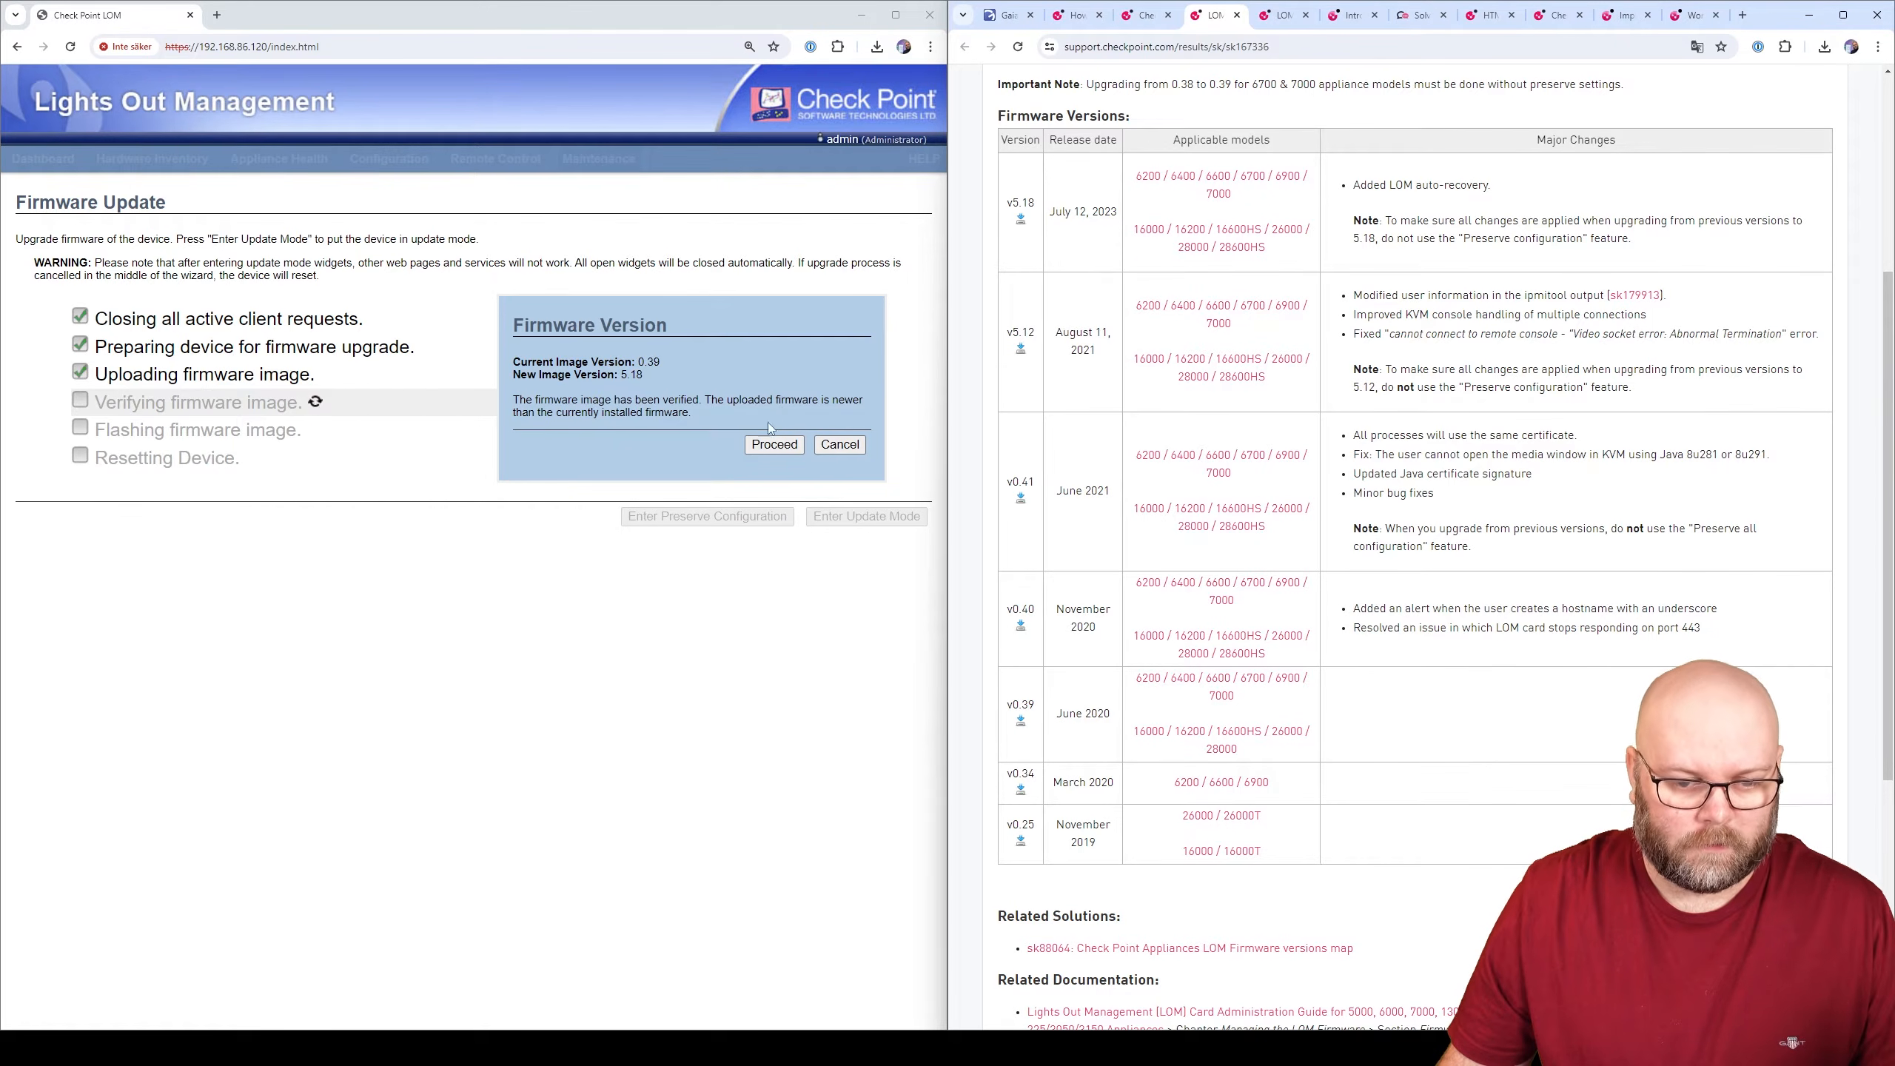
left_click(774, 444)
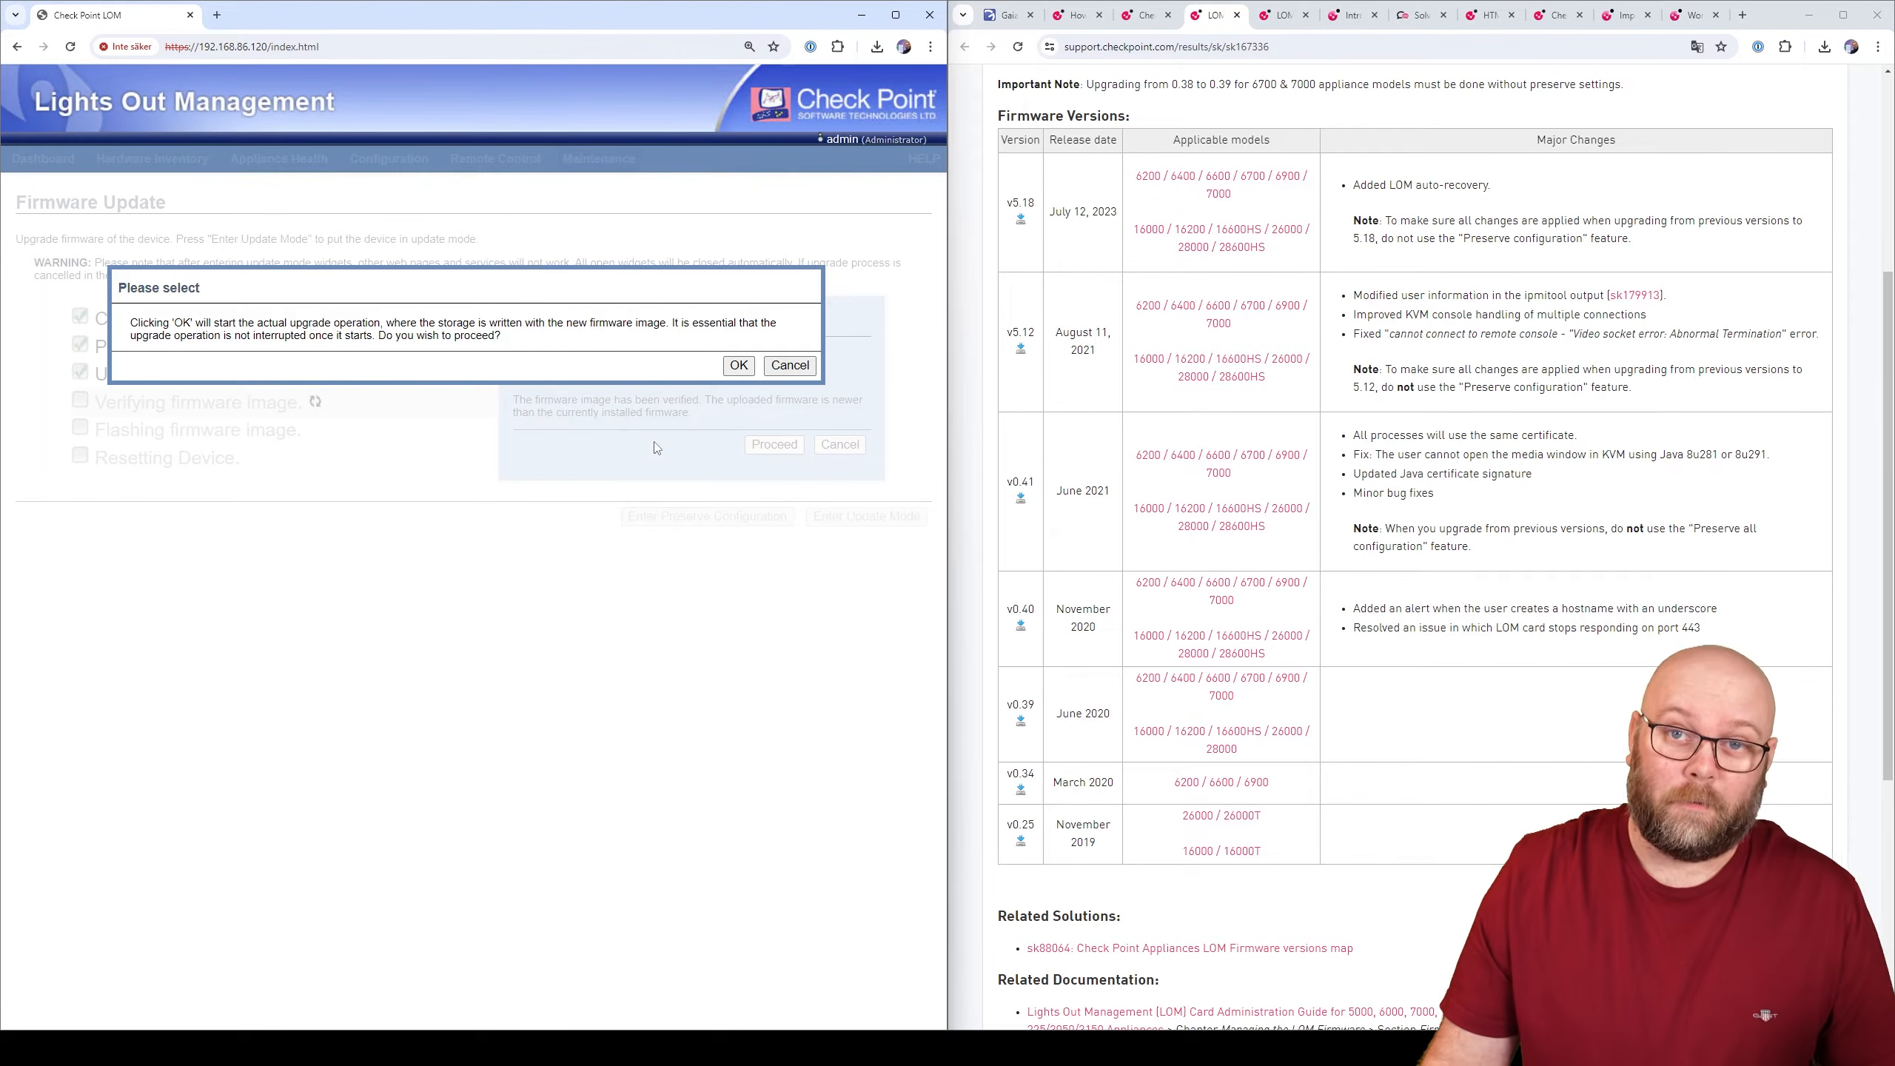
- Confirm the v5.18 flash and move the ping window up and right to monitor it
left_click(738, 365)
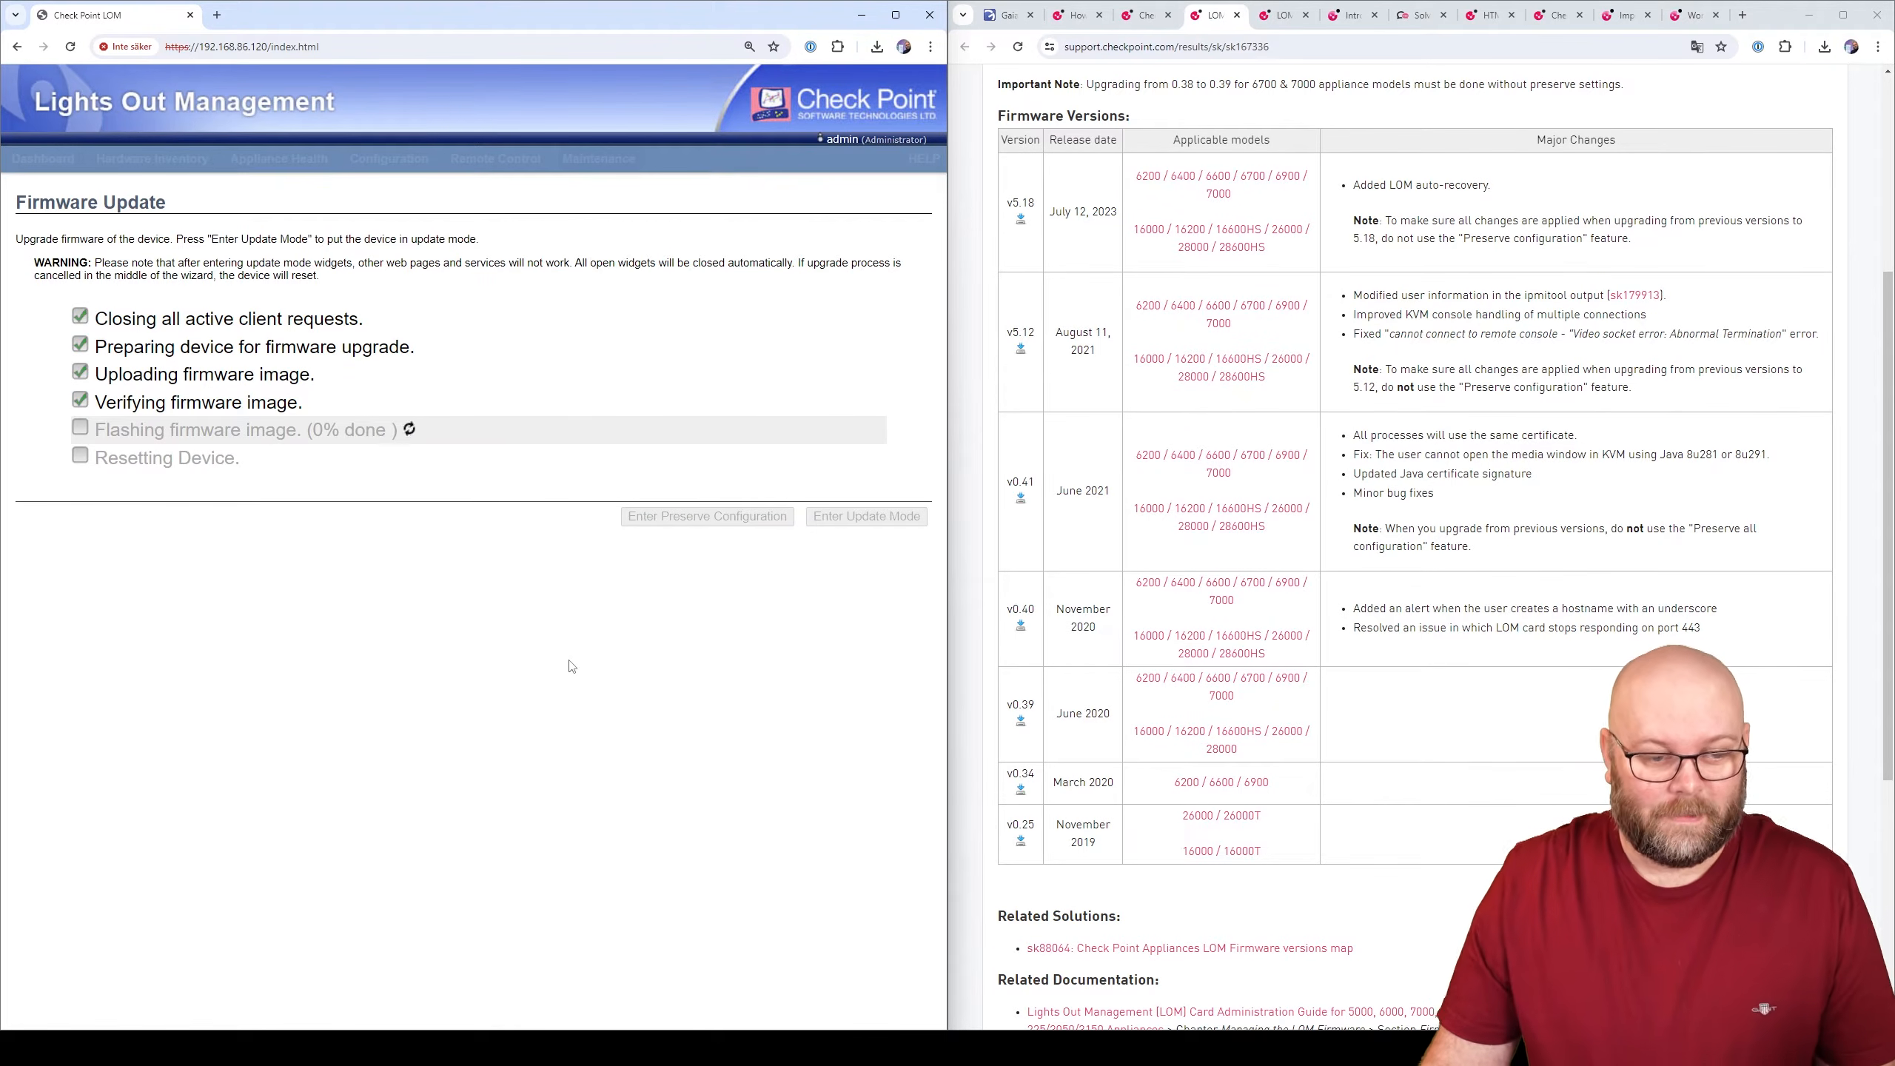
left_click(1081, 1049)
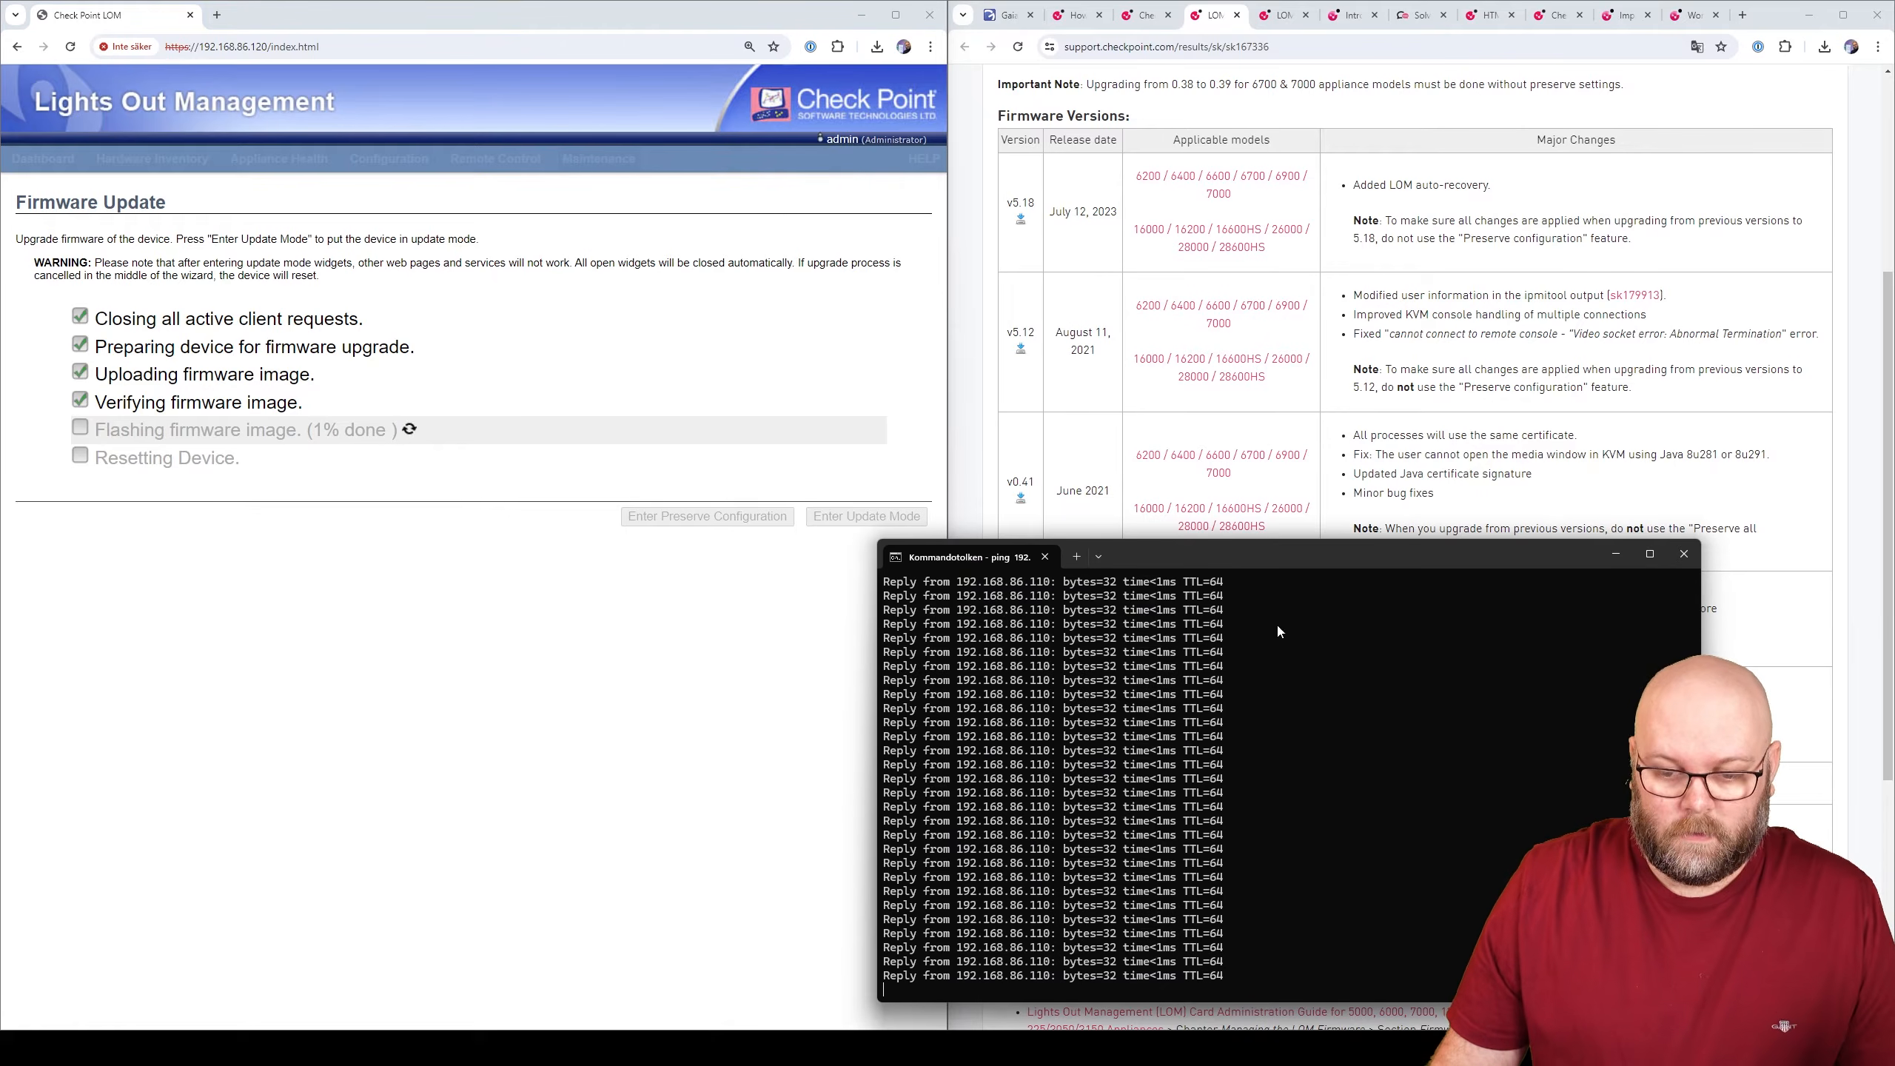
left_click_drag(1283, 555, 1386, 241)
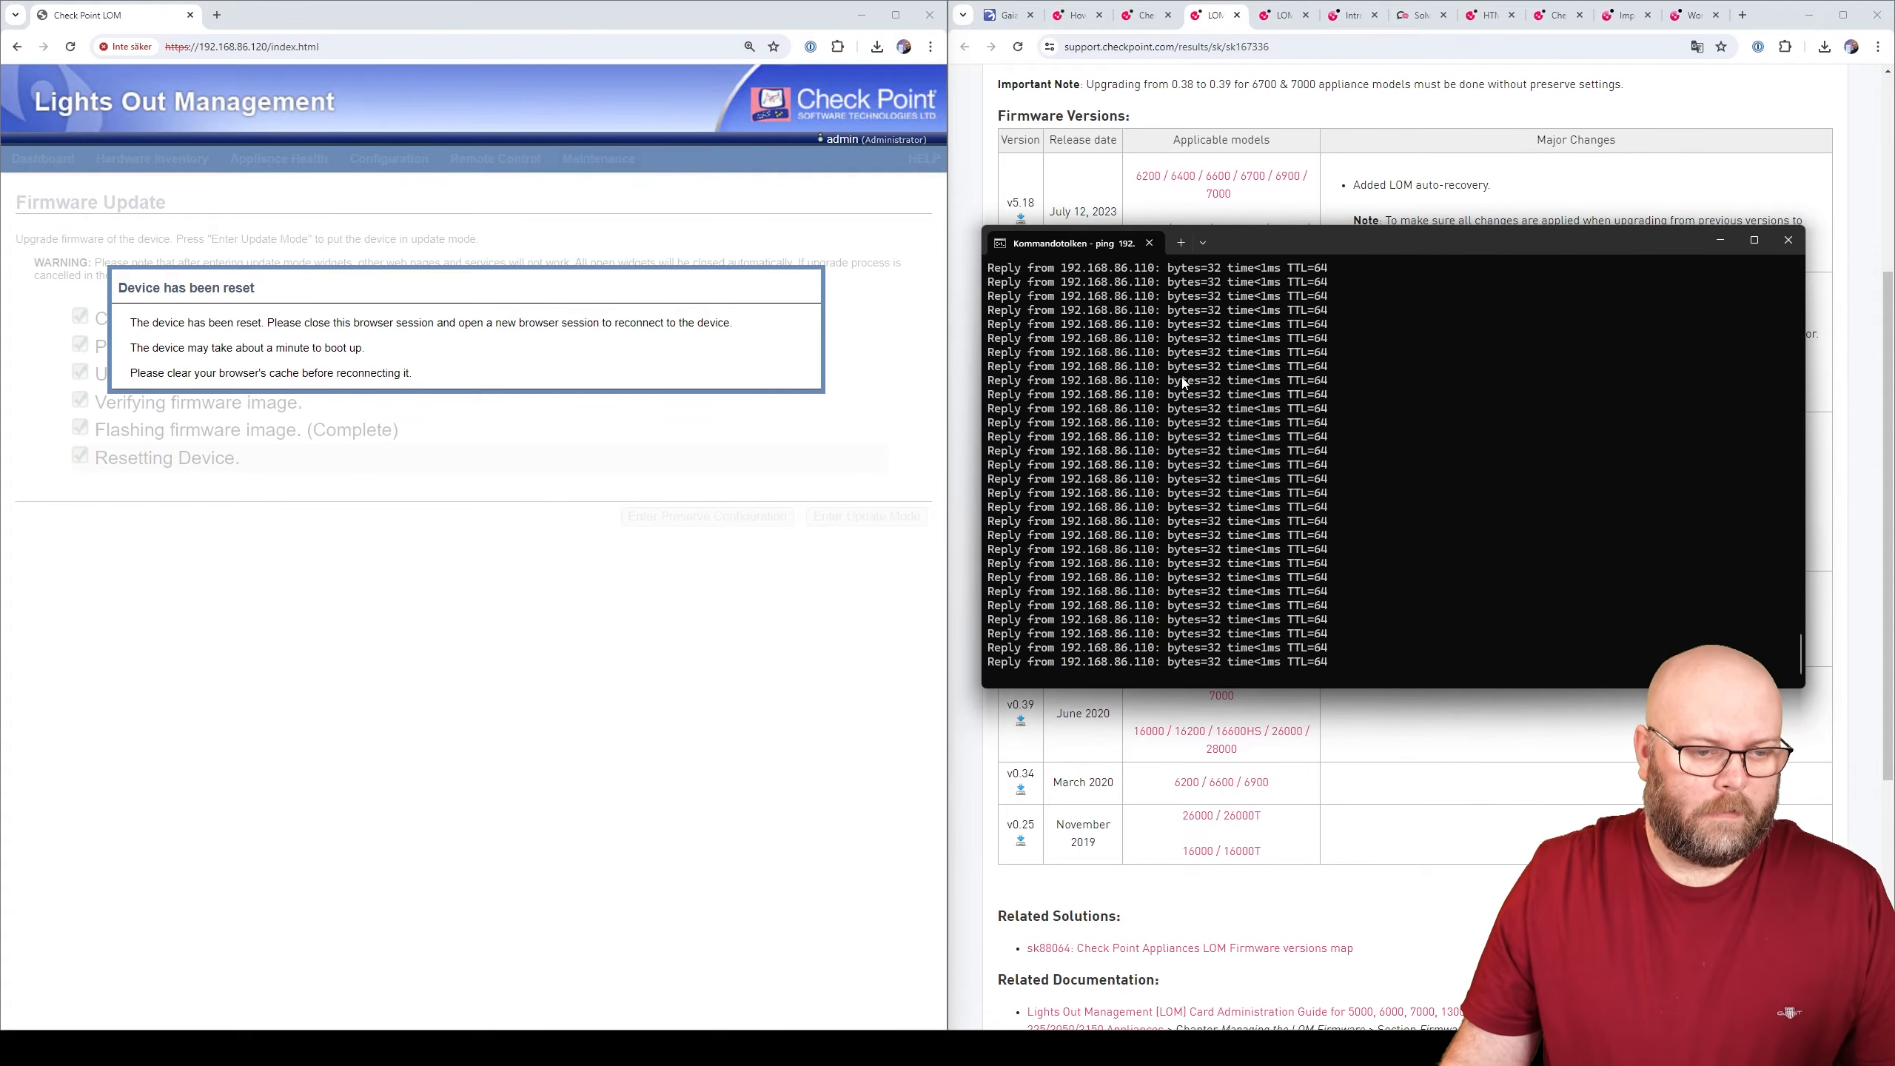
- Reload the page, sign in to LOM with the administrator credentials, and close Command Prompt
left_click(1008, 15)
left_click(1017, 48)
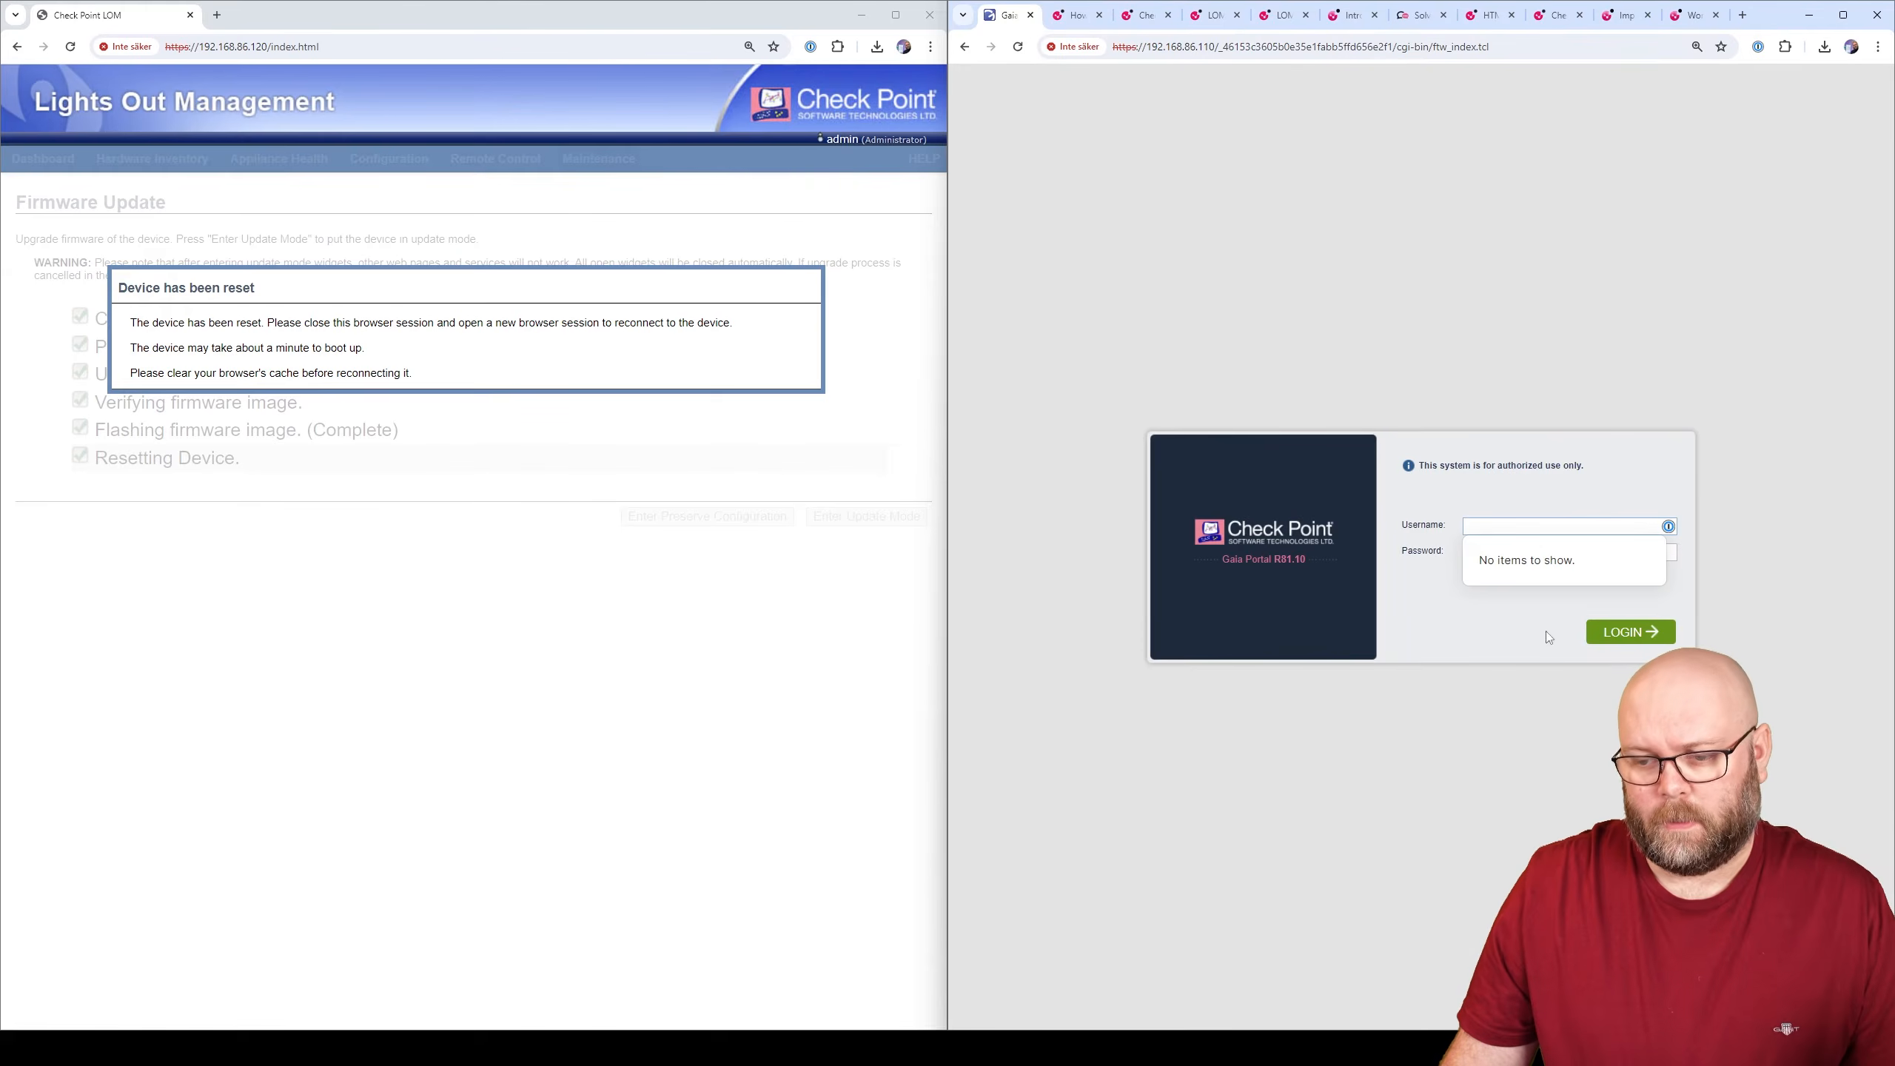
key("alt+Tab")
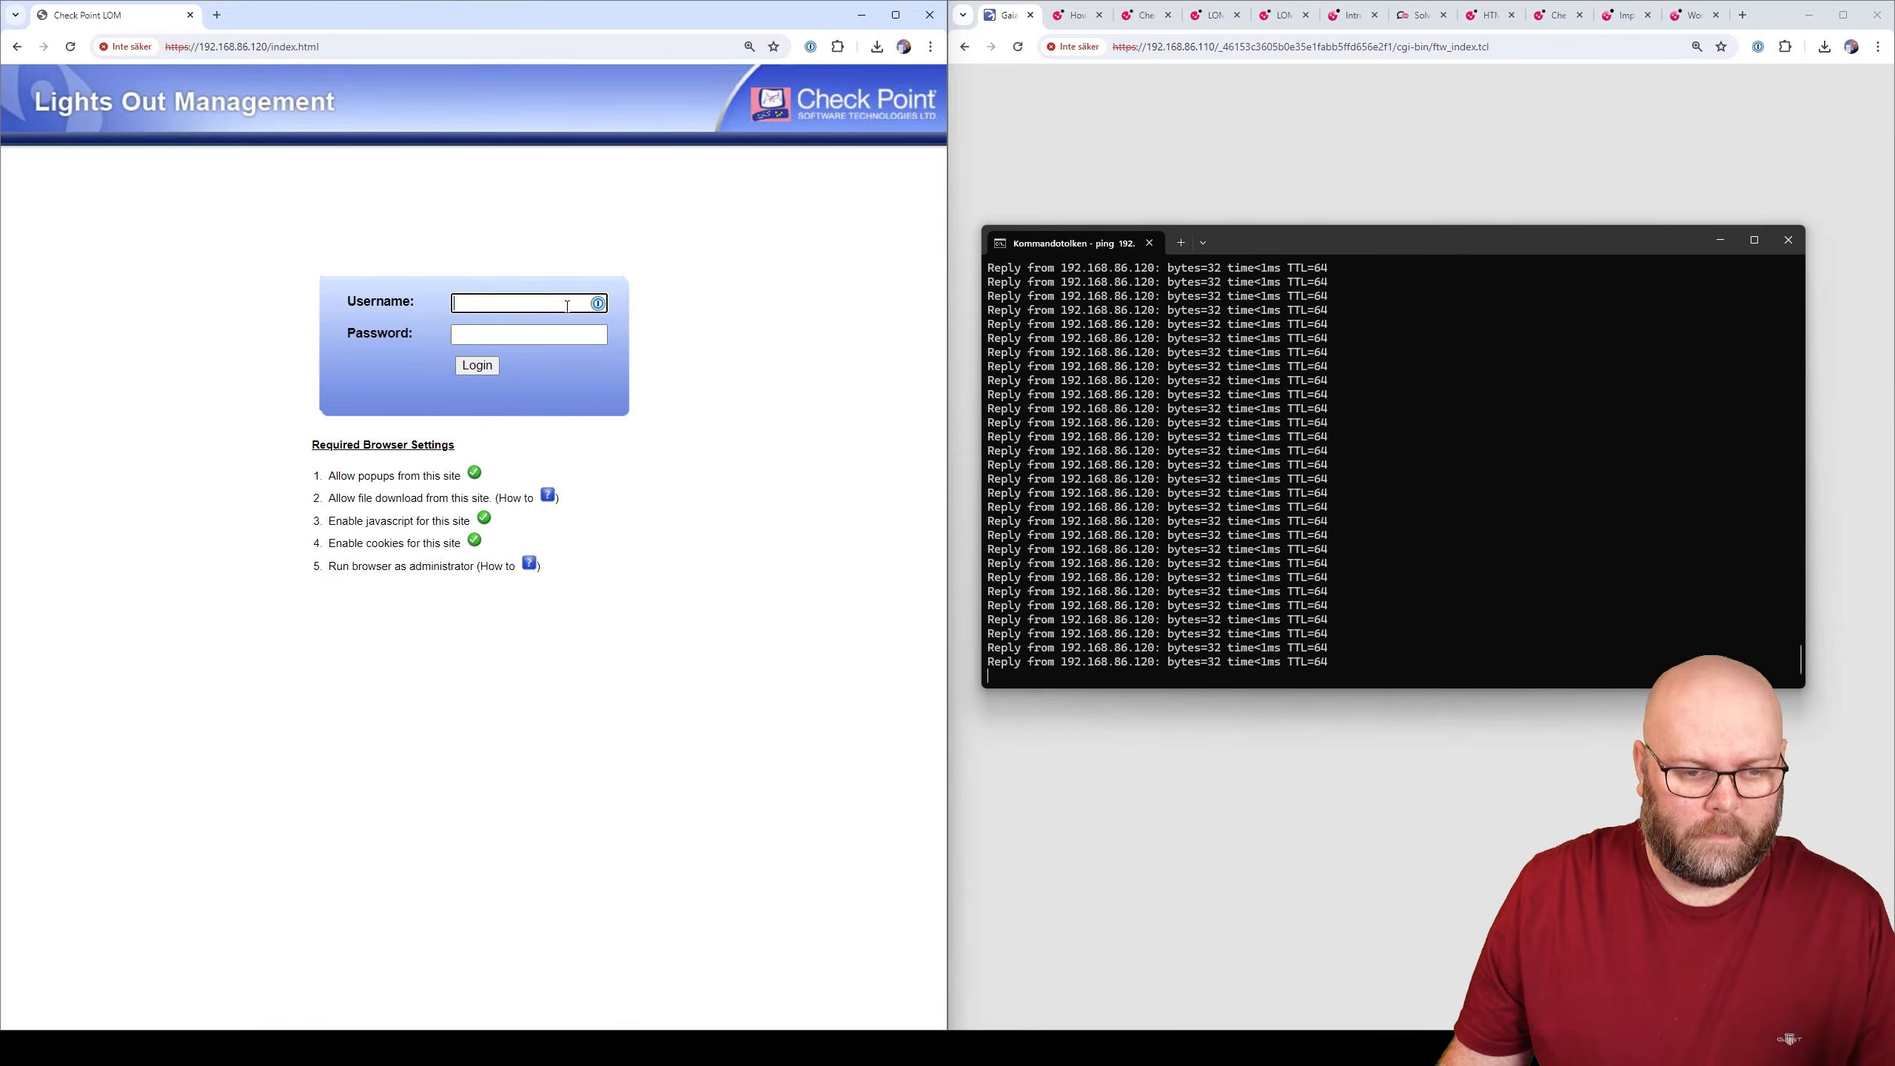
type("admin")
key("Tab")
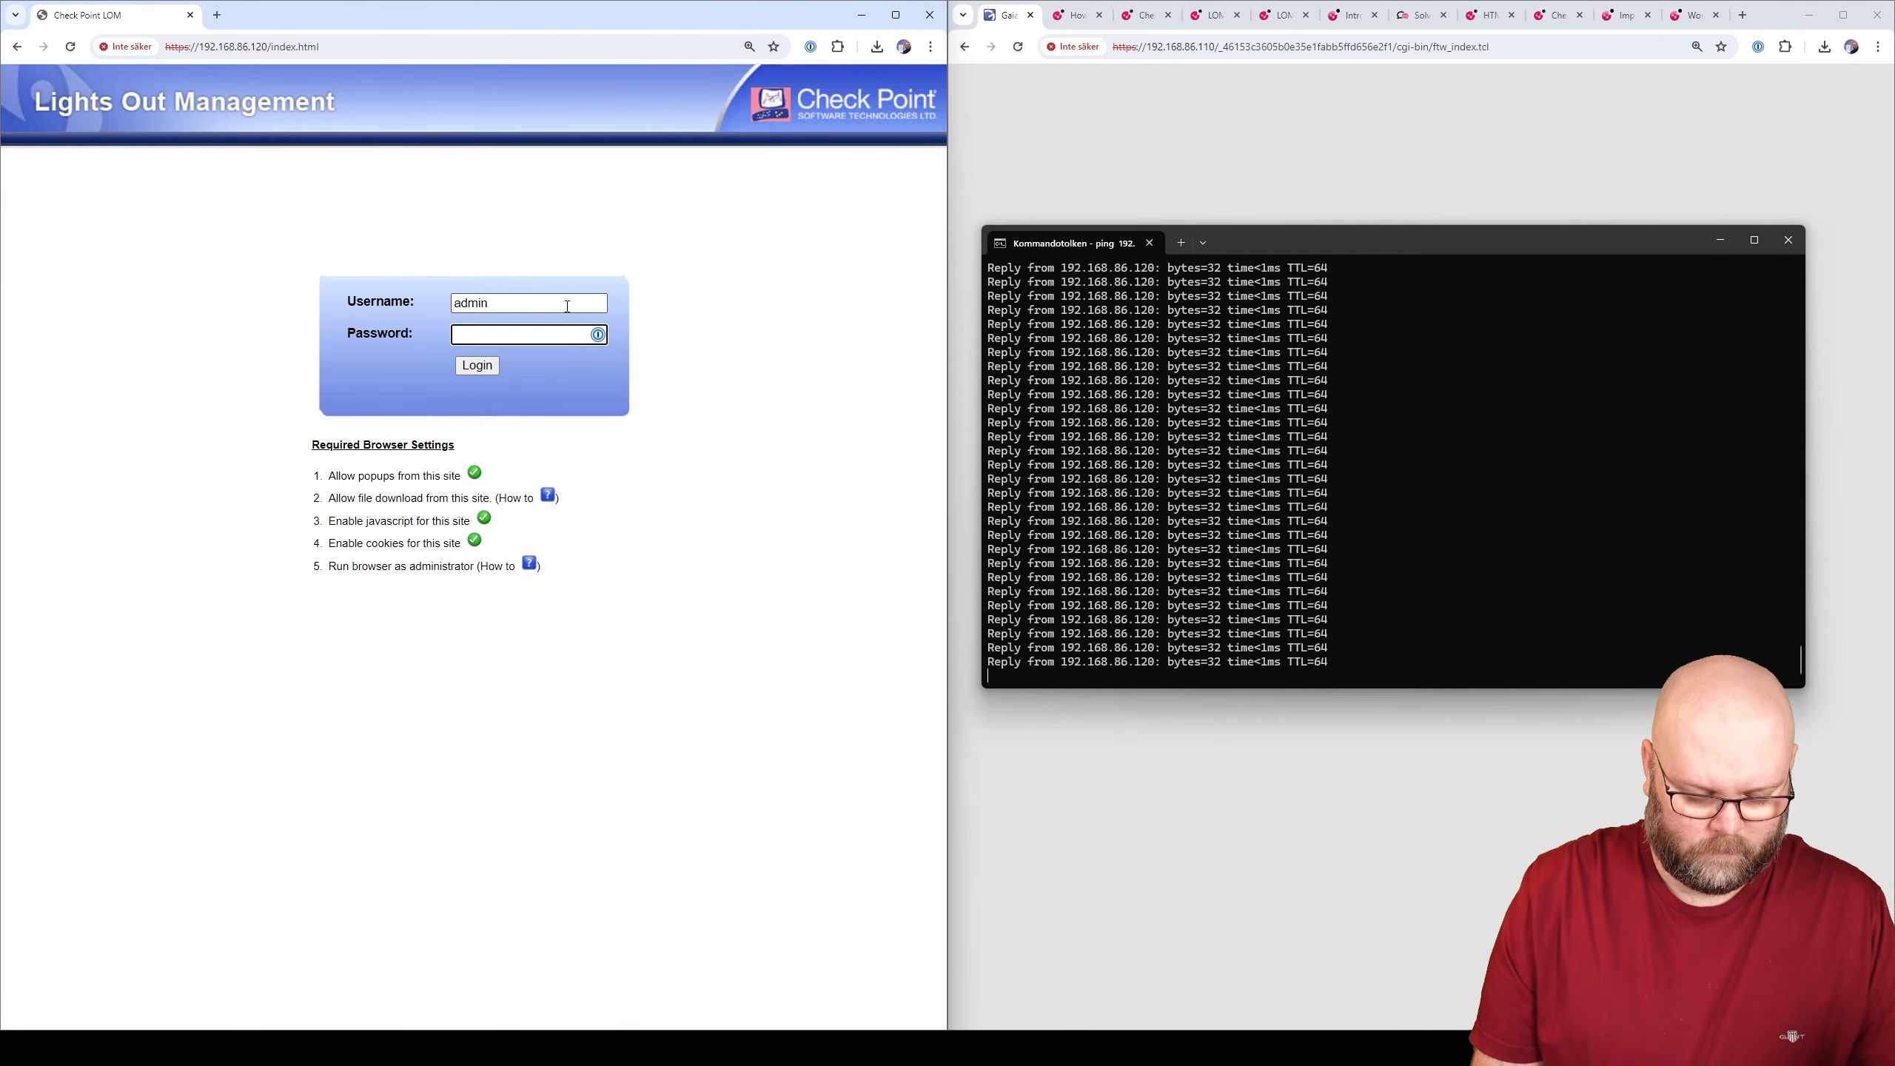
type("admin")
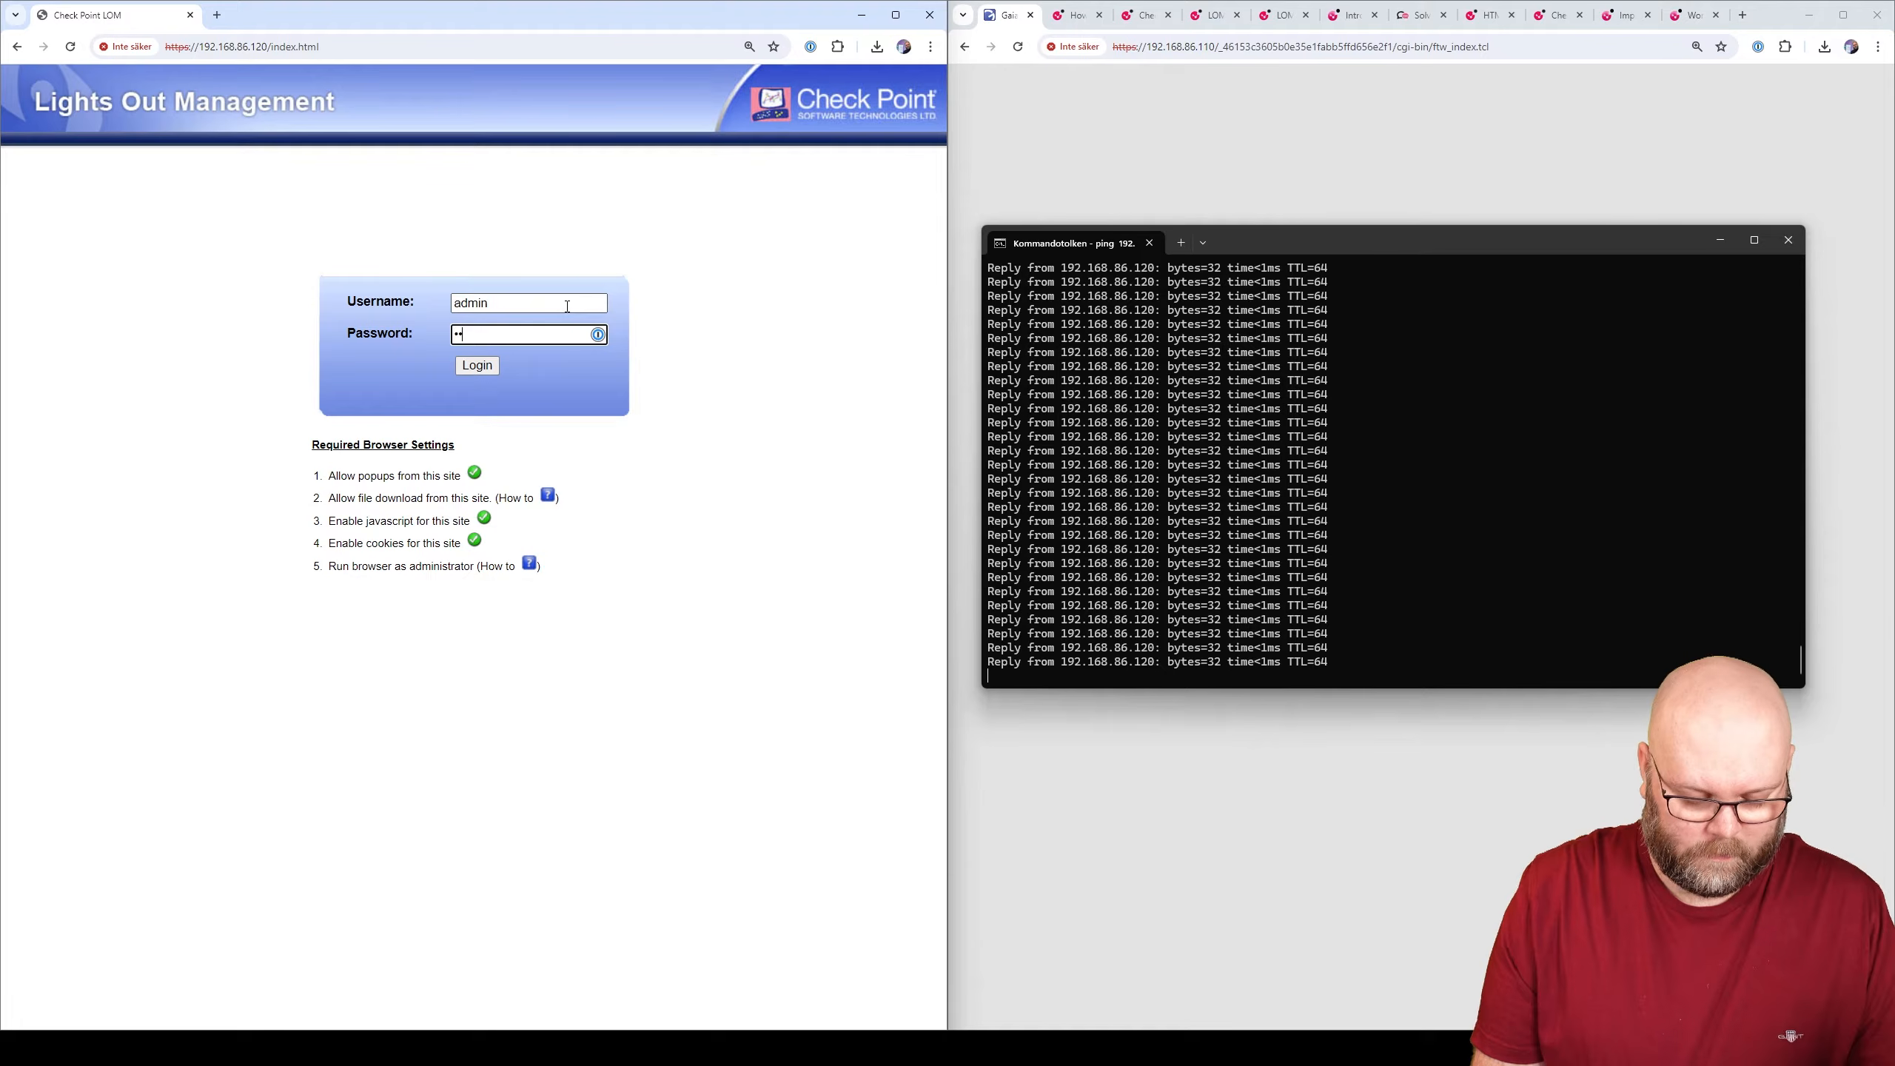
type("3")
key("Return")
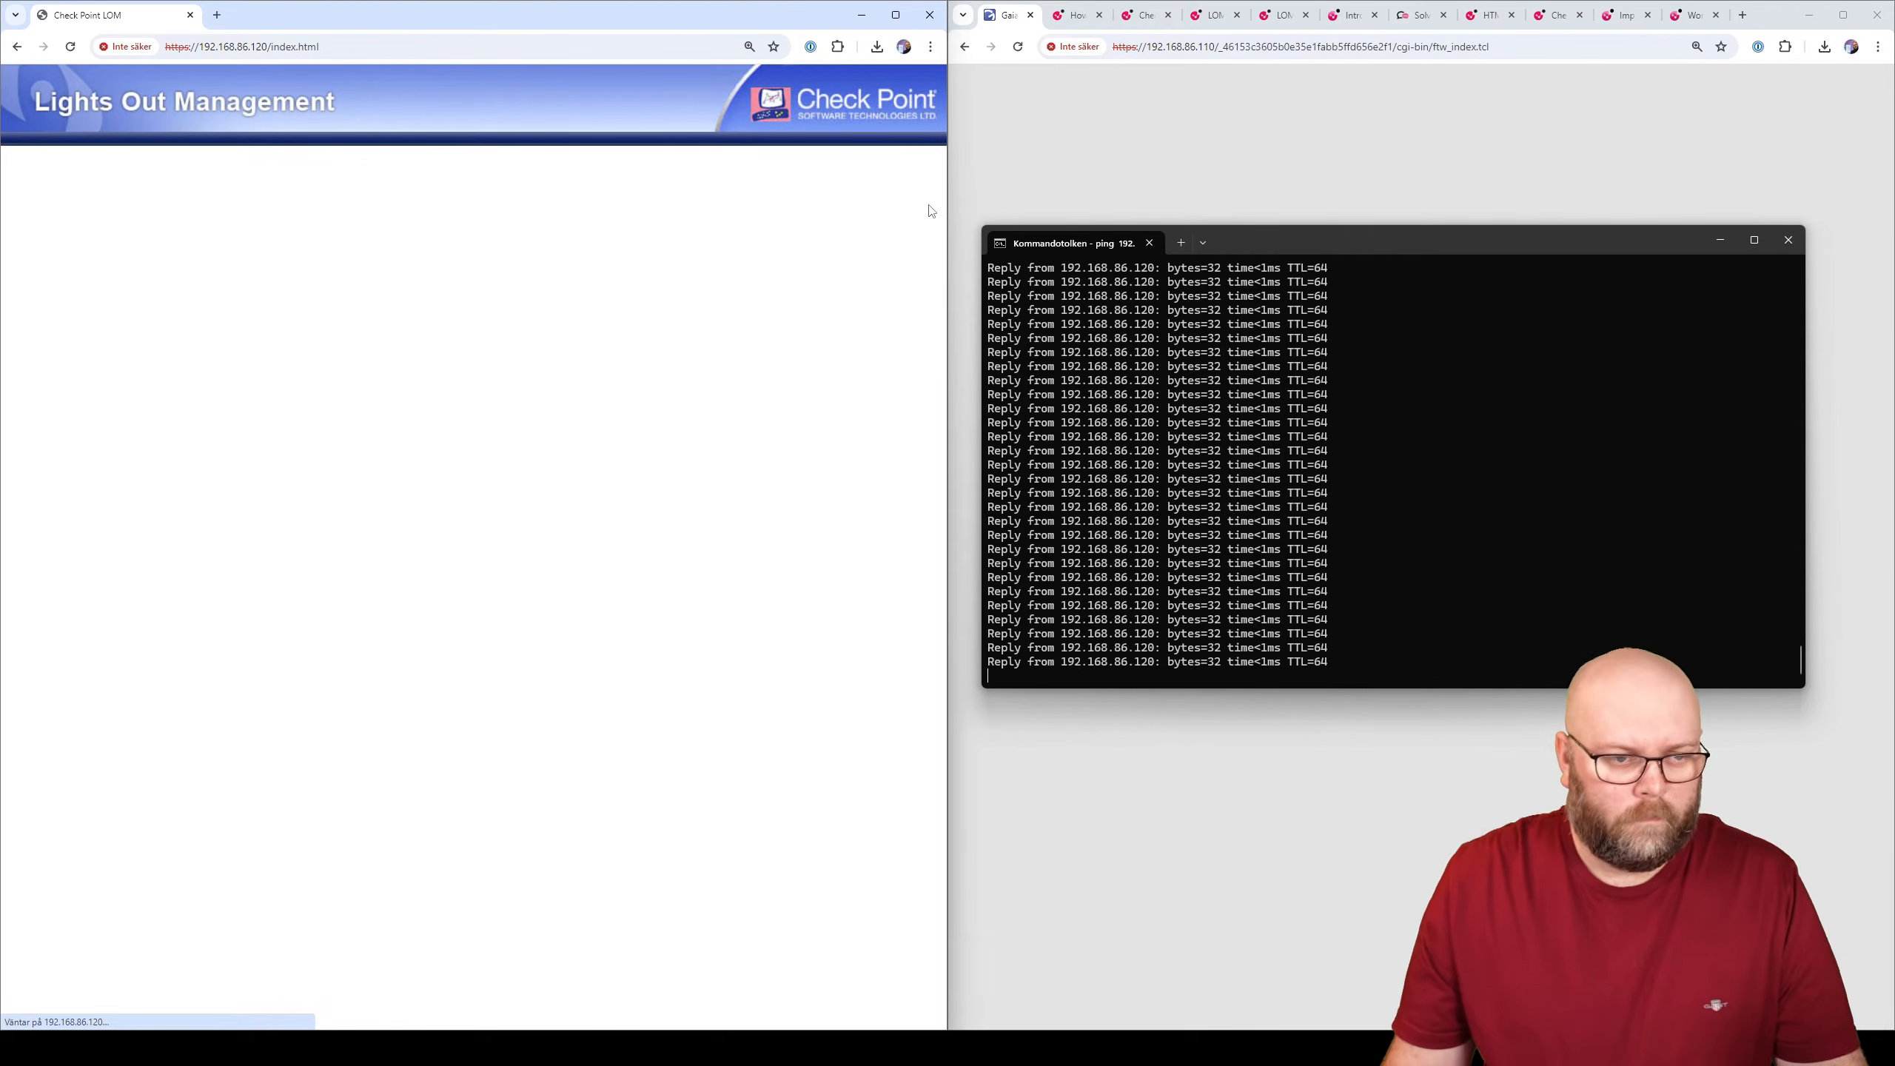
left_click(1788, 240)
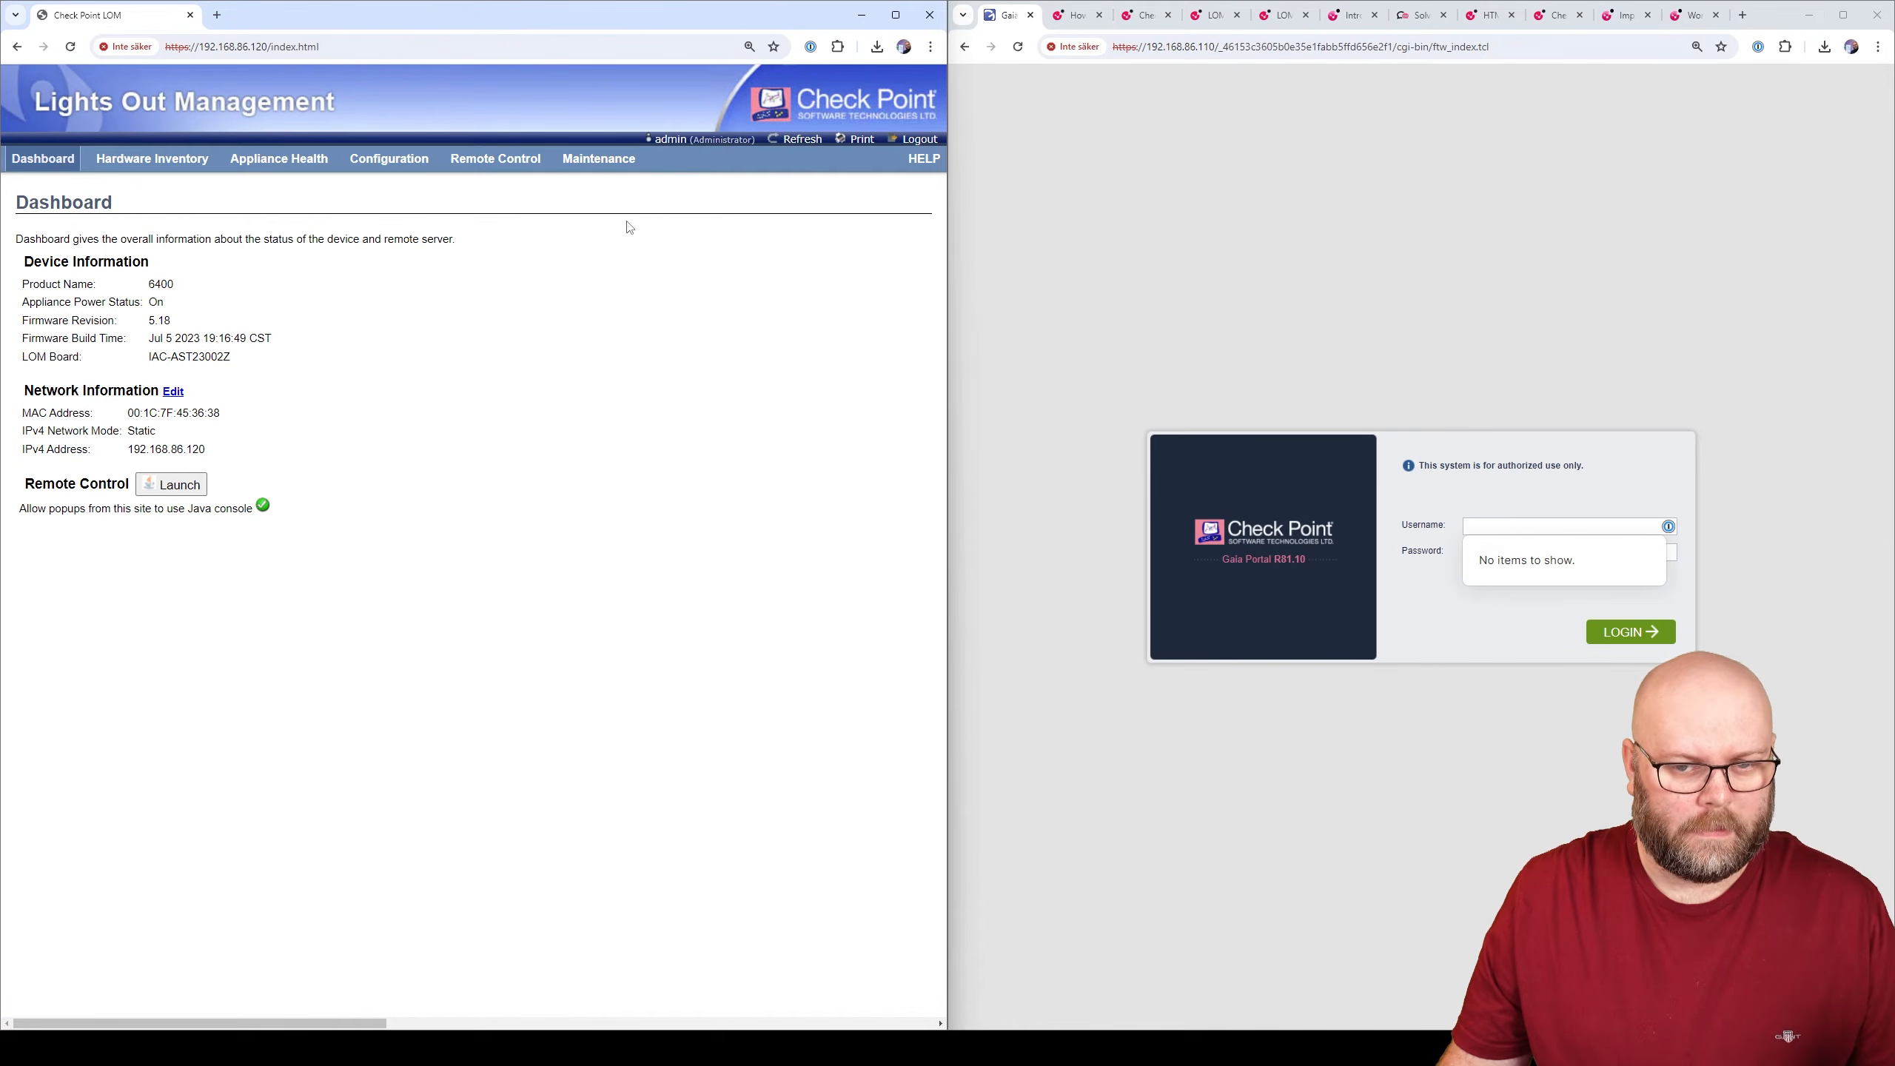
left_click(174, 174)
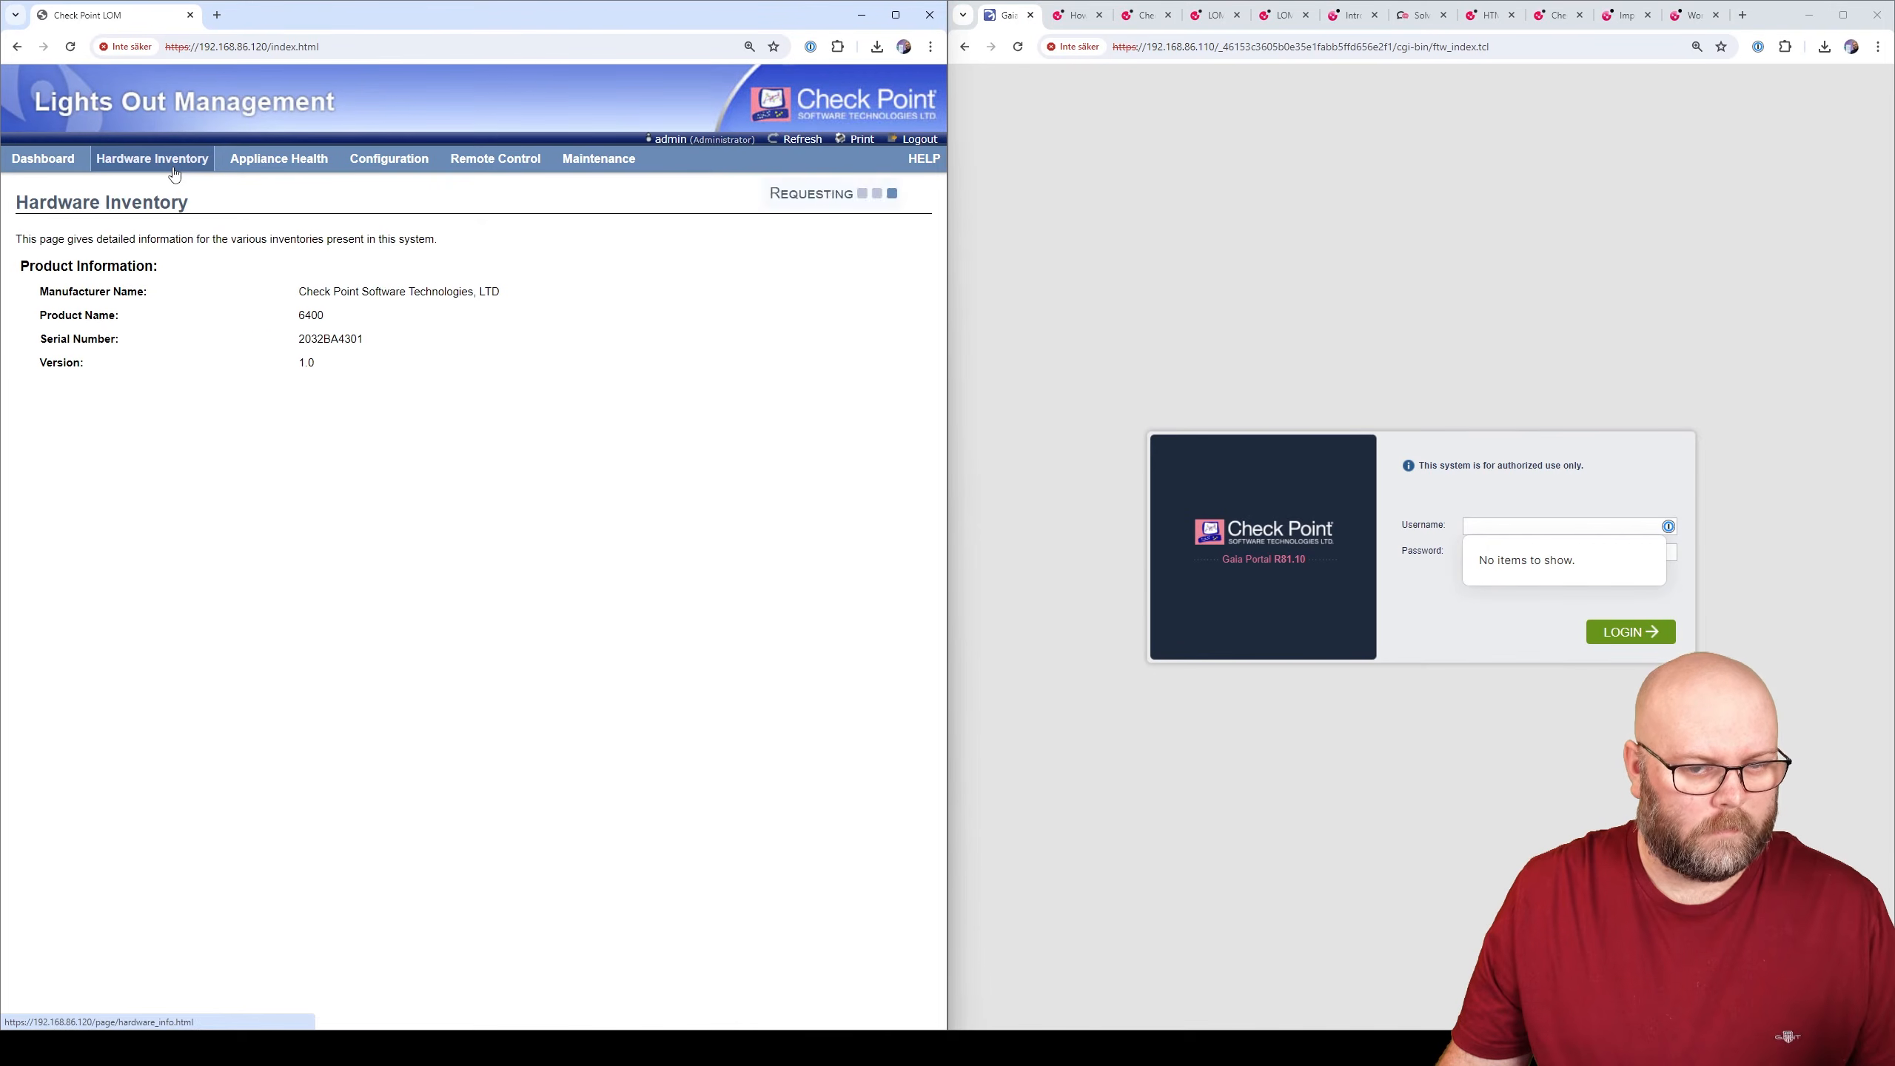
mouse_move(289, 164)
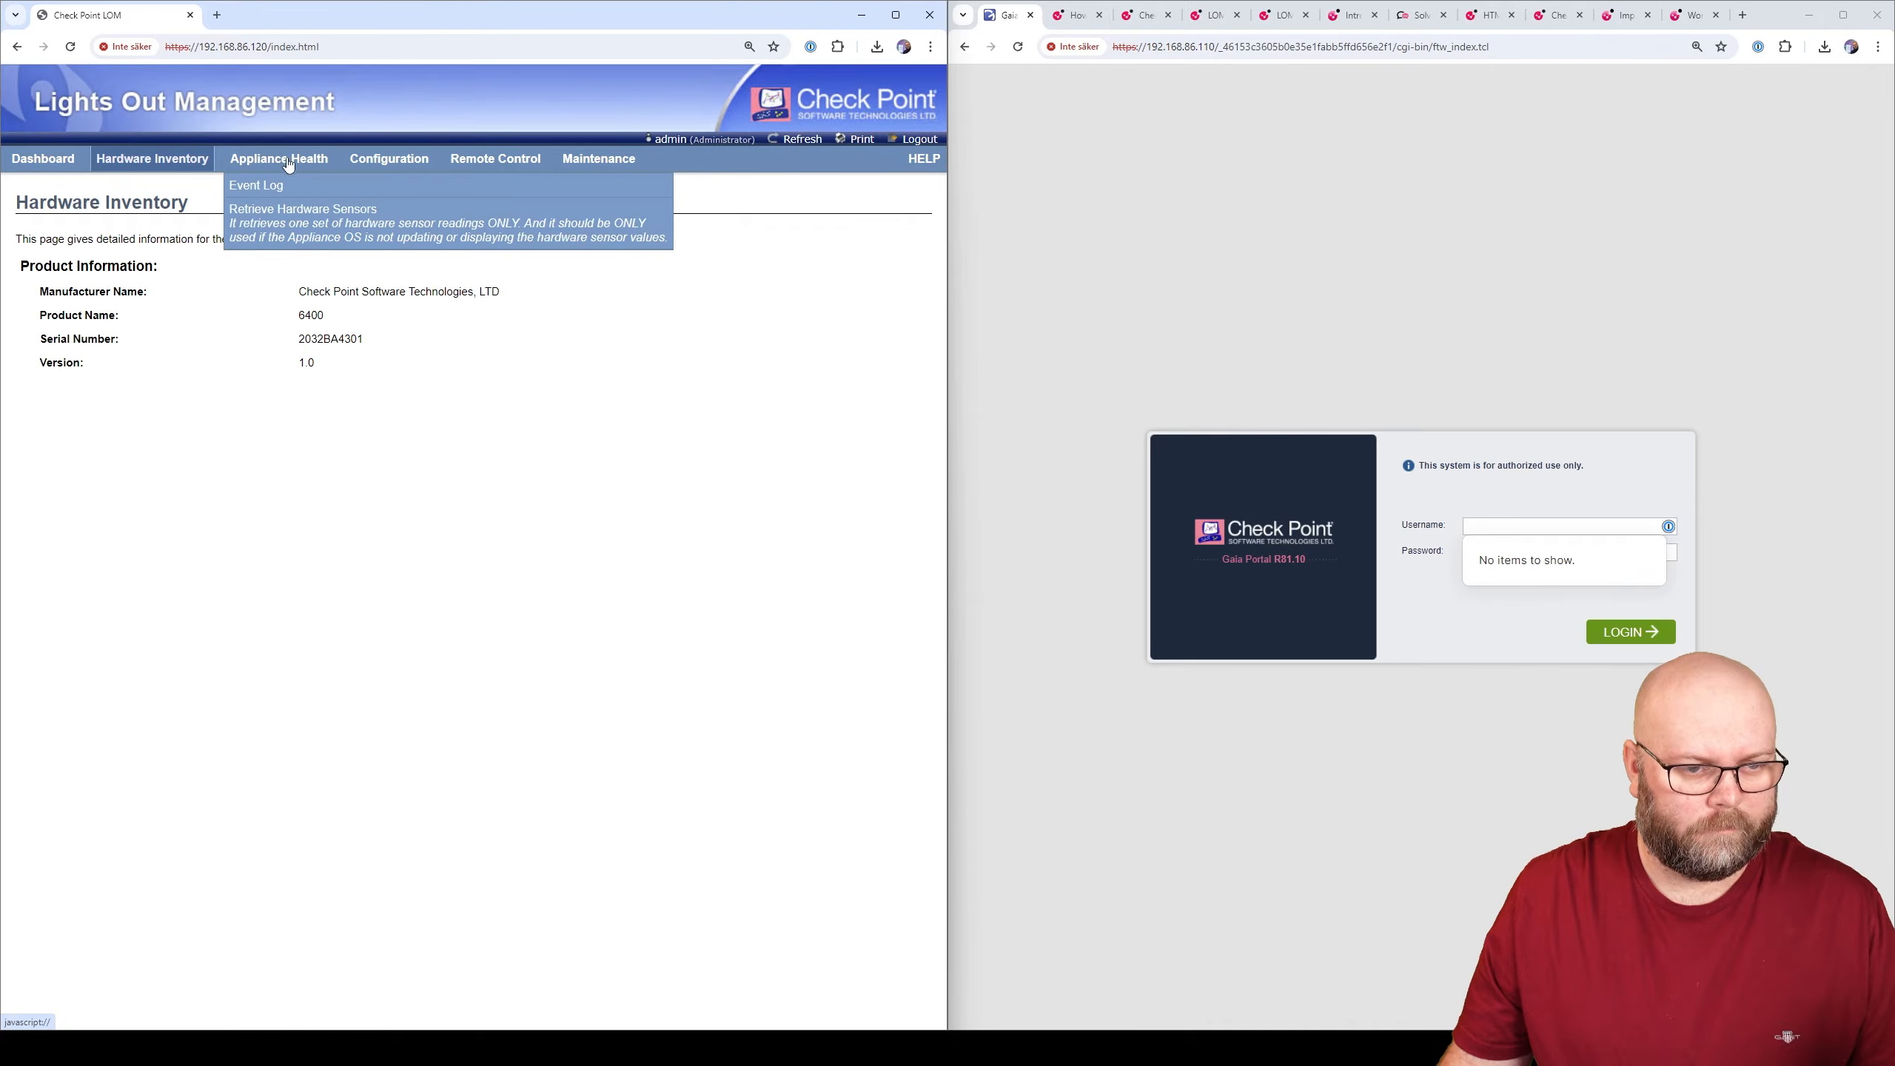
mouse_move(511, 168)
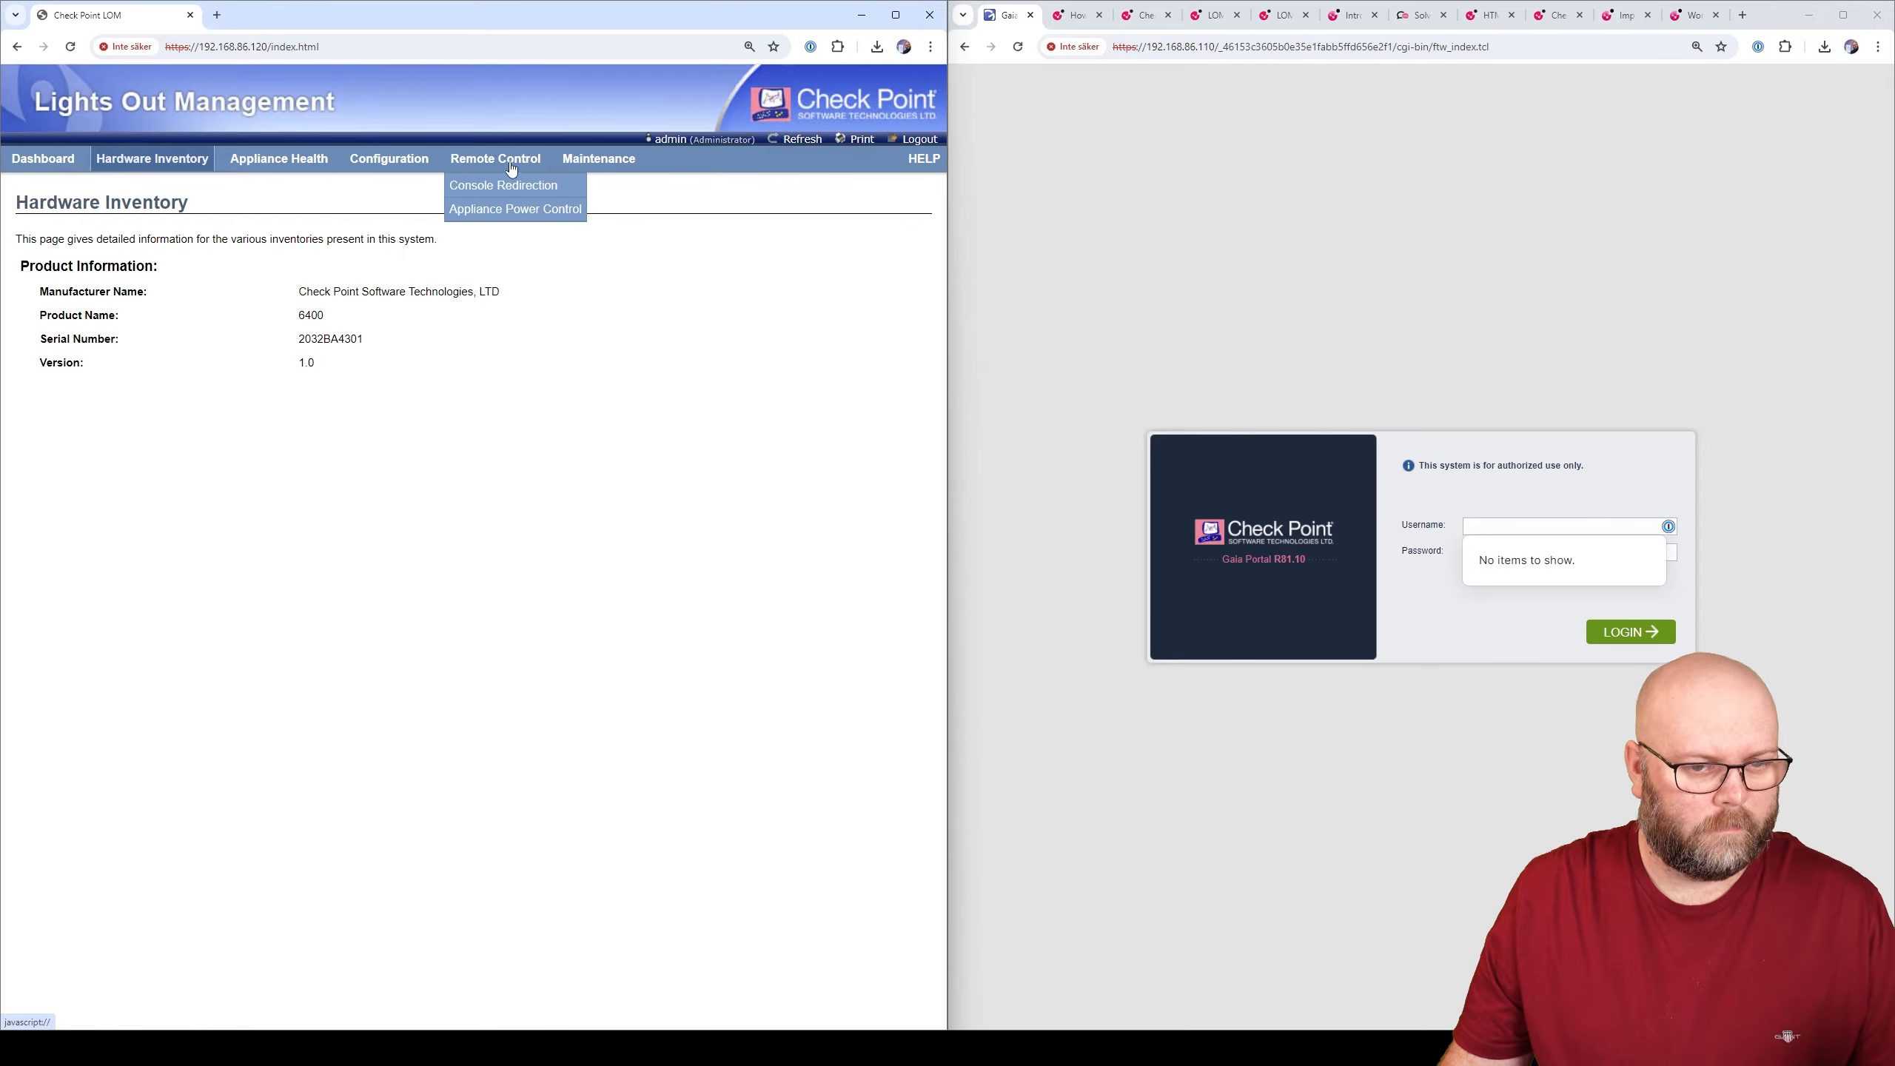
left_click(591, 187)
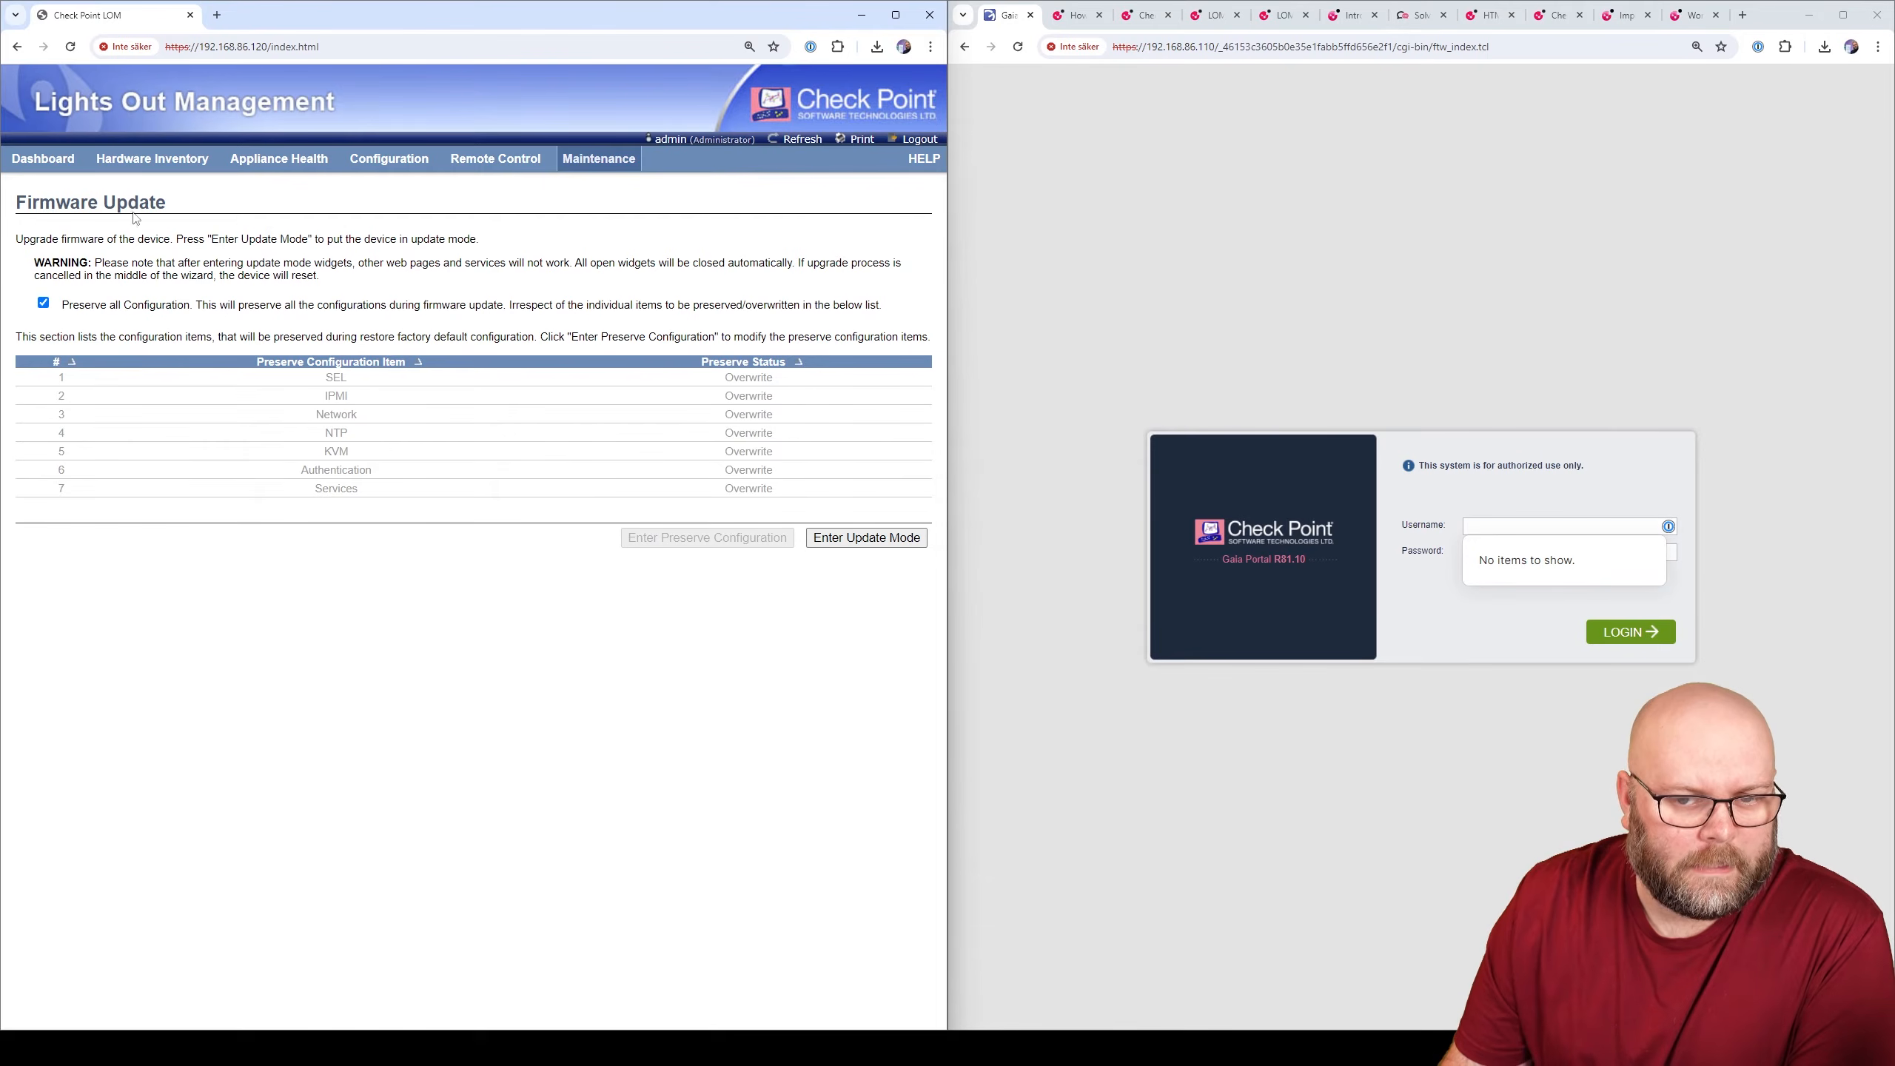
left_click(43, 159)
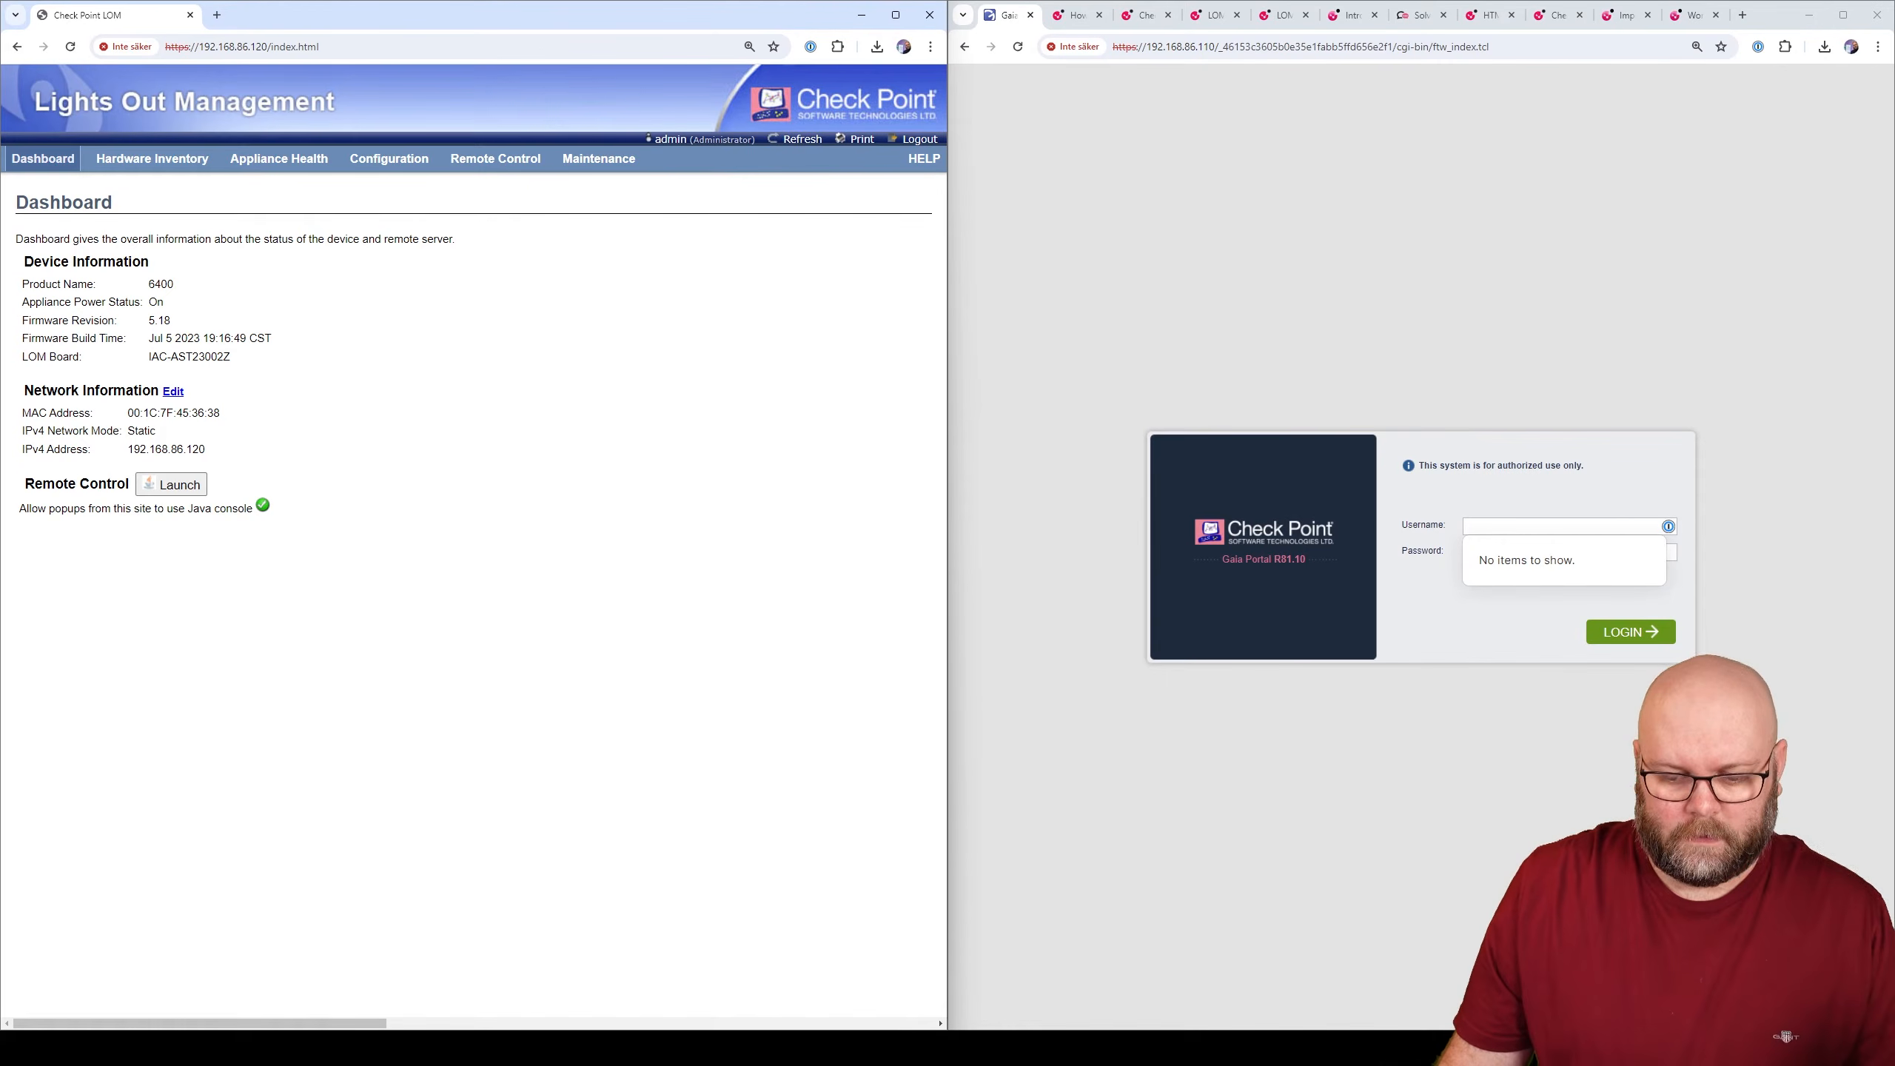
- Rerun 'show lom type' and 'show lom' in PuTTY to read revision 5.18, then minimize PuTTY
key("alt+Tab")
key("Up")
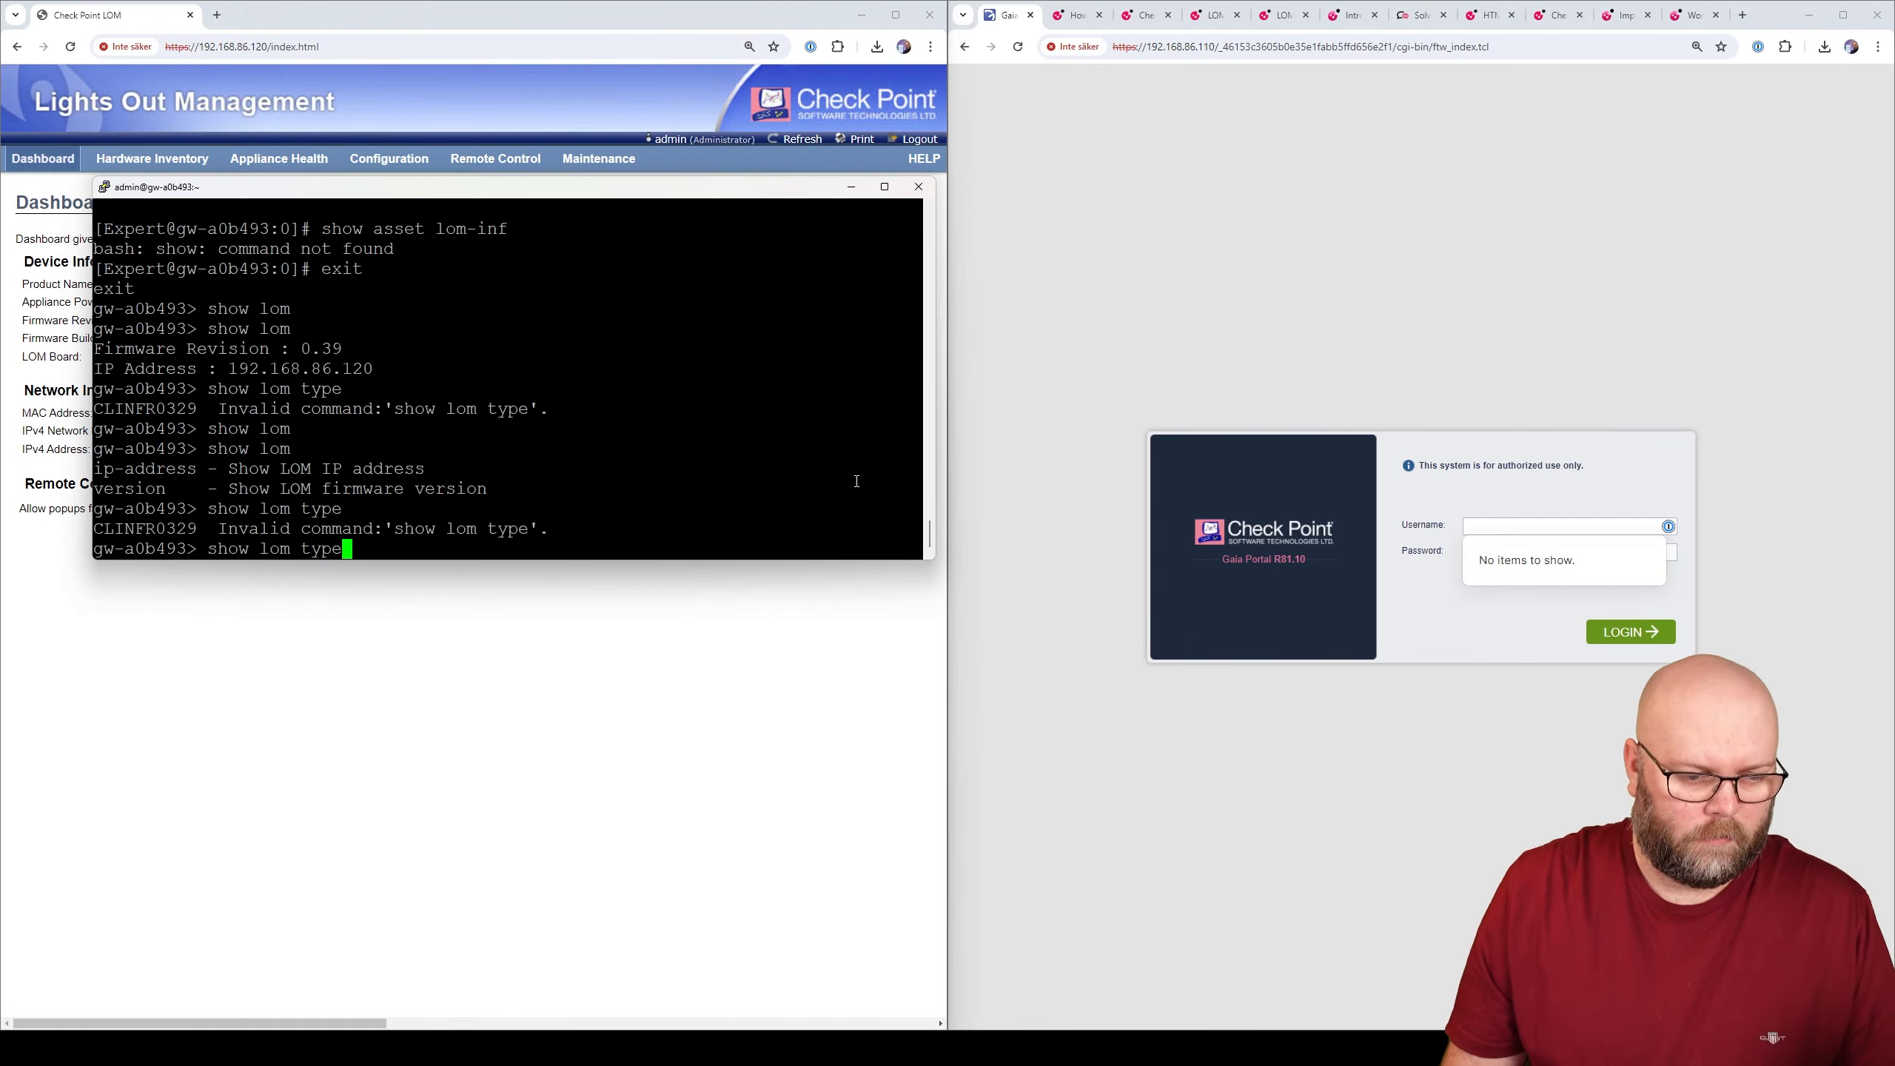
key("Return")
type("show lom")
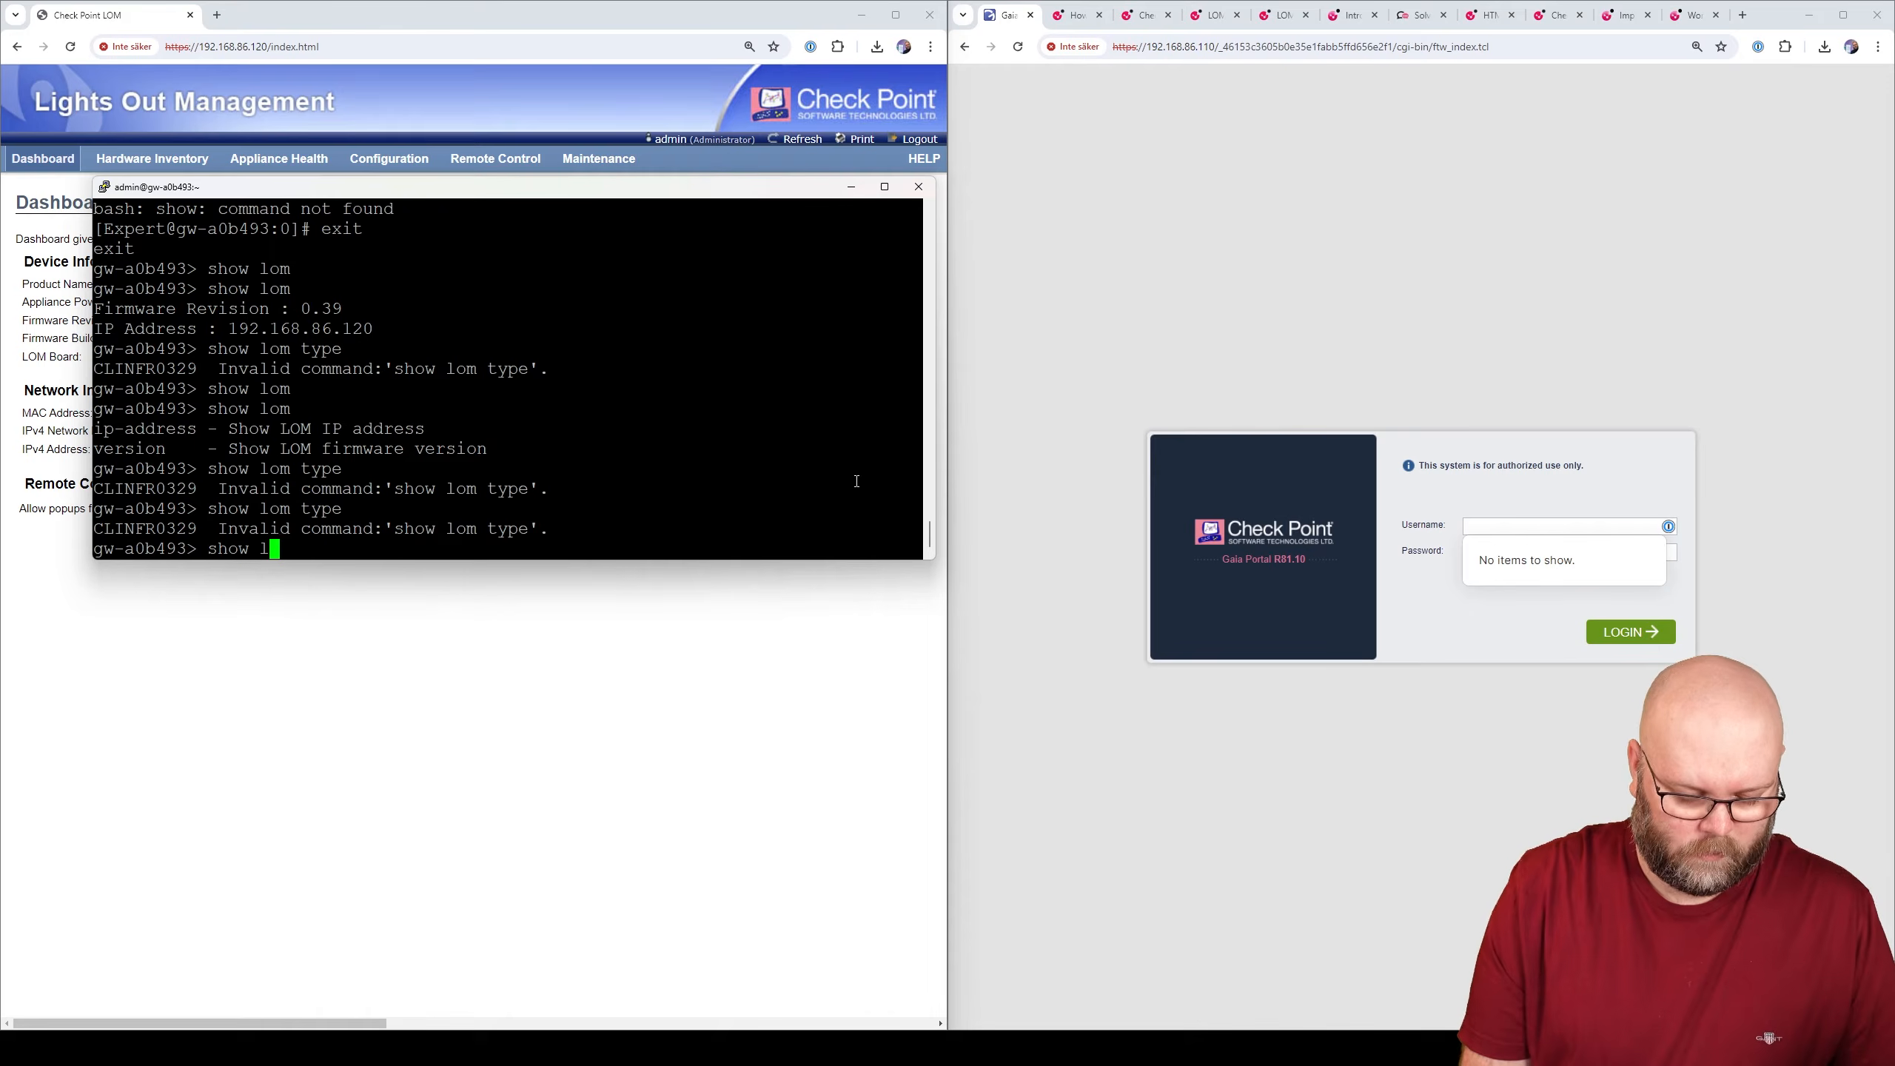
key("Return")
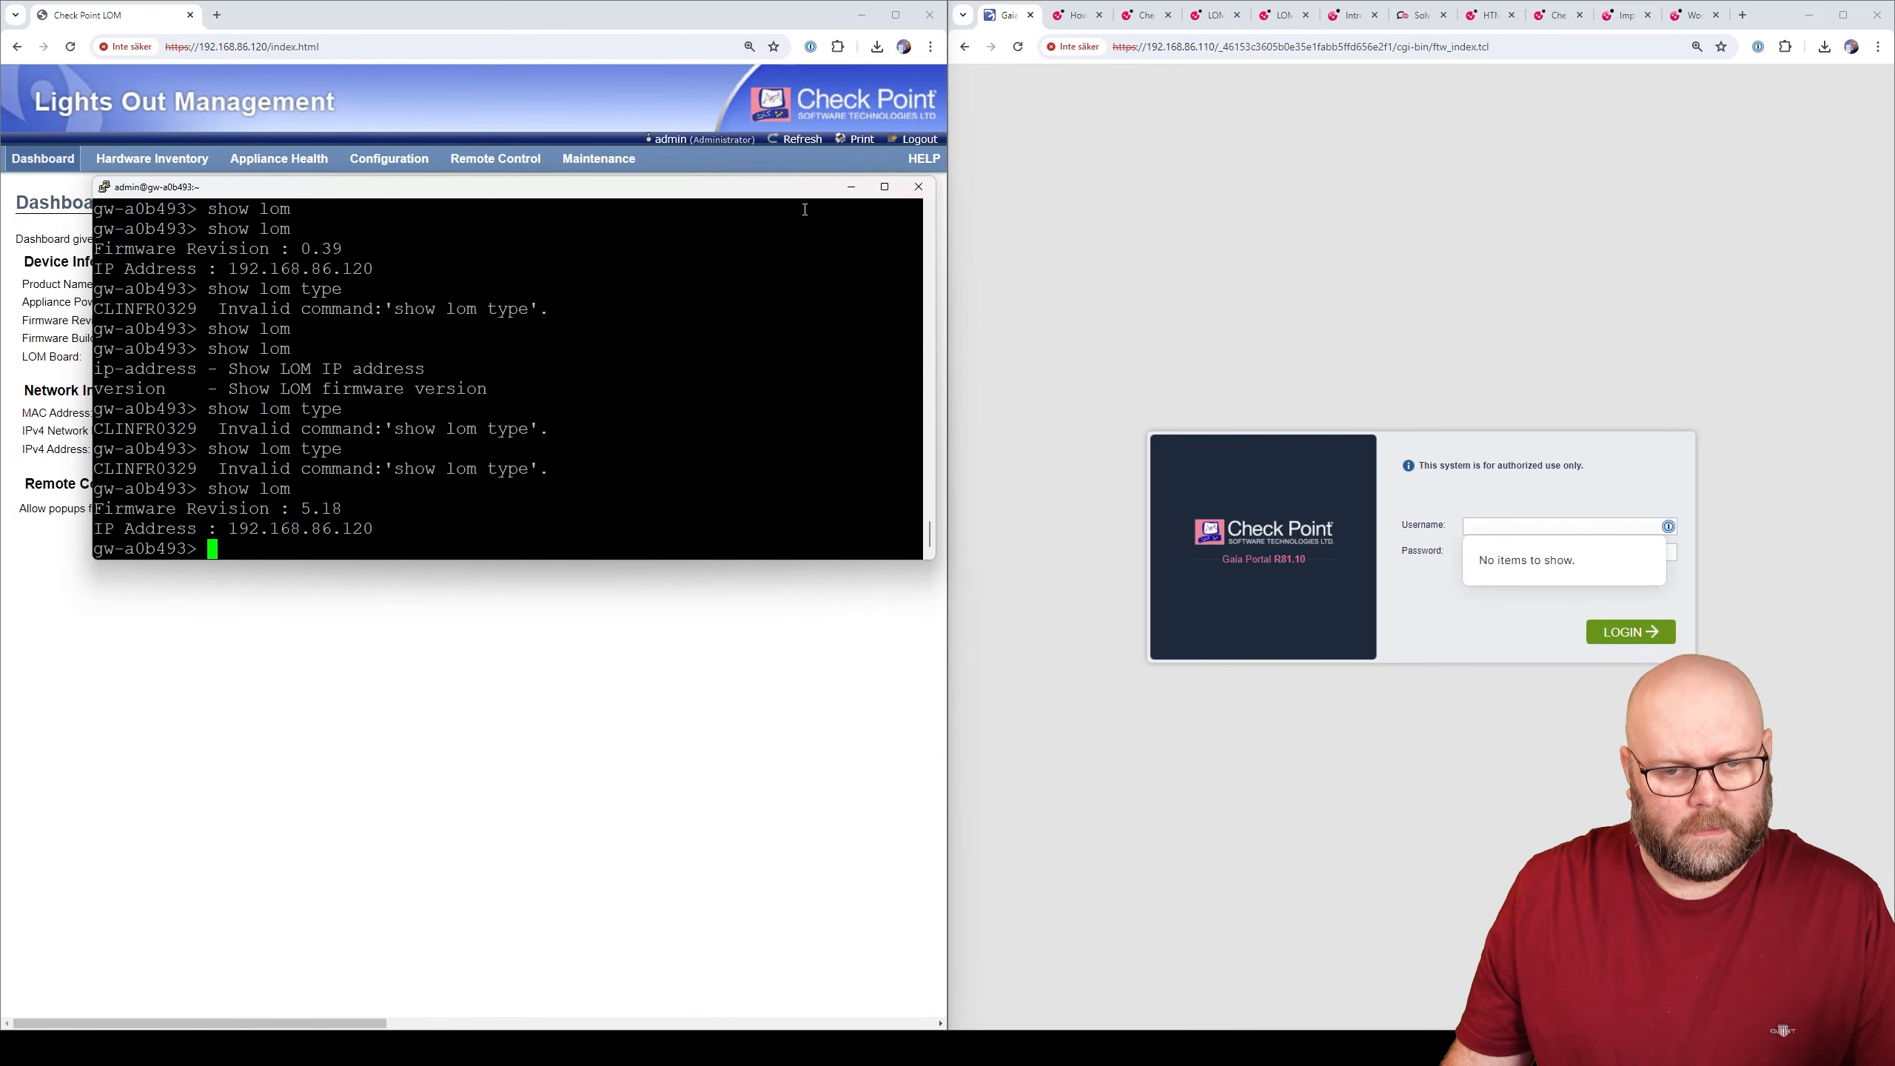
left_click(851, 187)
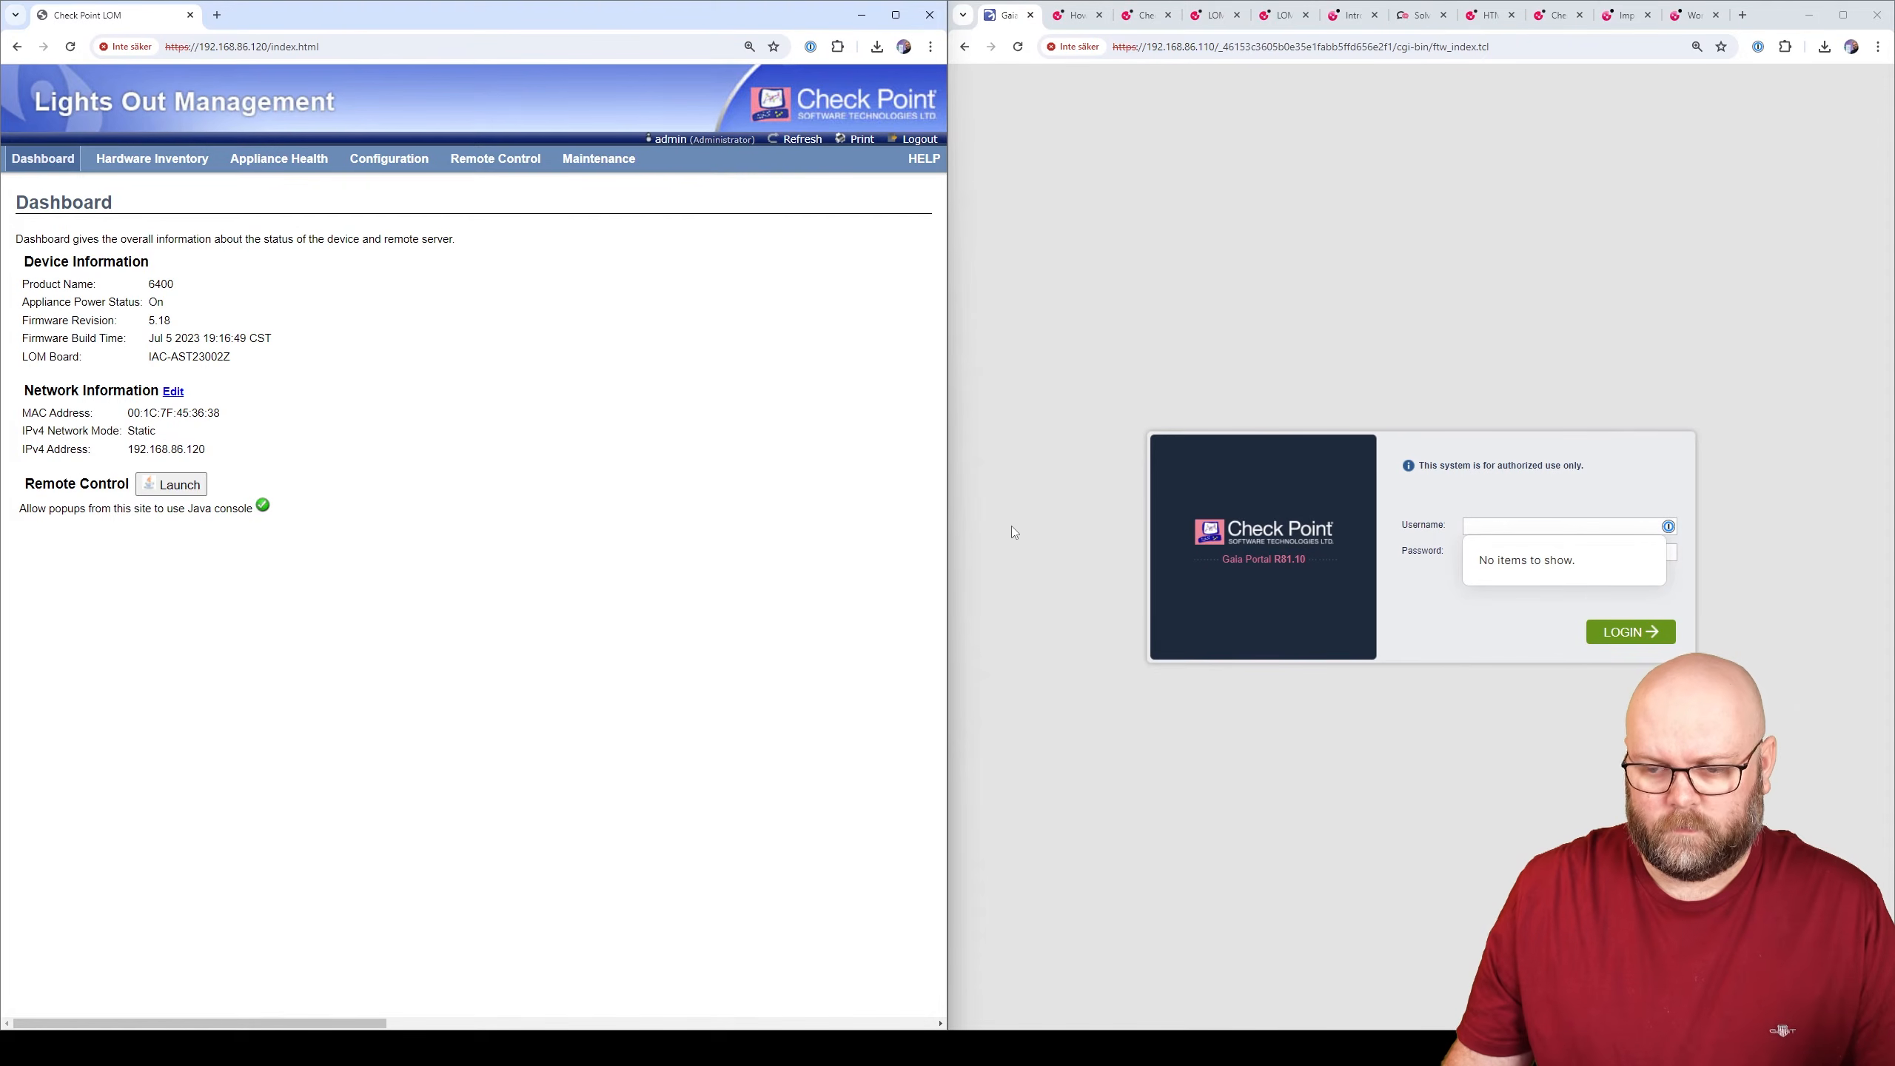
- Download the HTML5 NLOM firmware v6.20 image from the firmware versions map
left_click(597, 158)
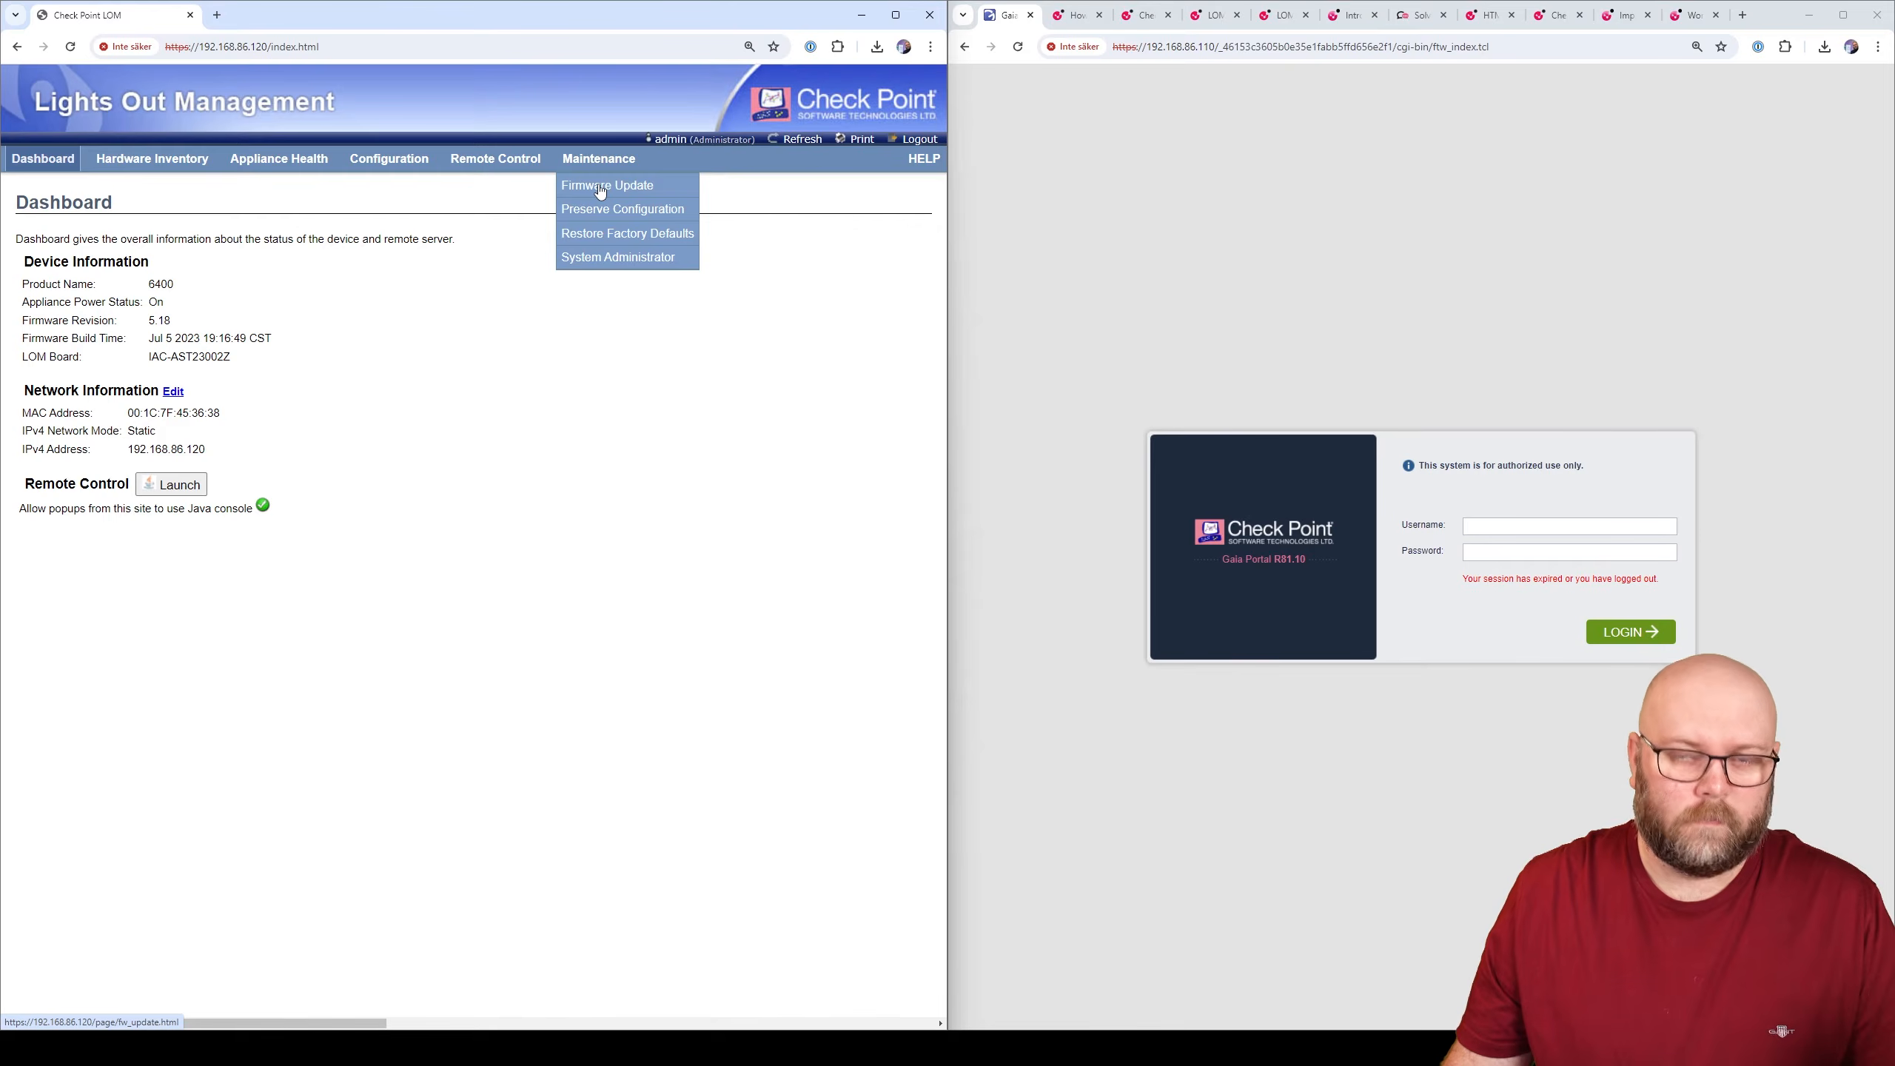
left_click(600, 192)
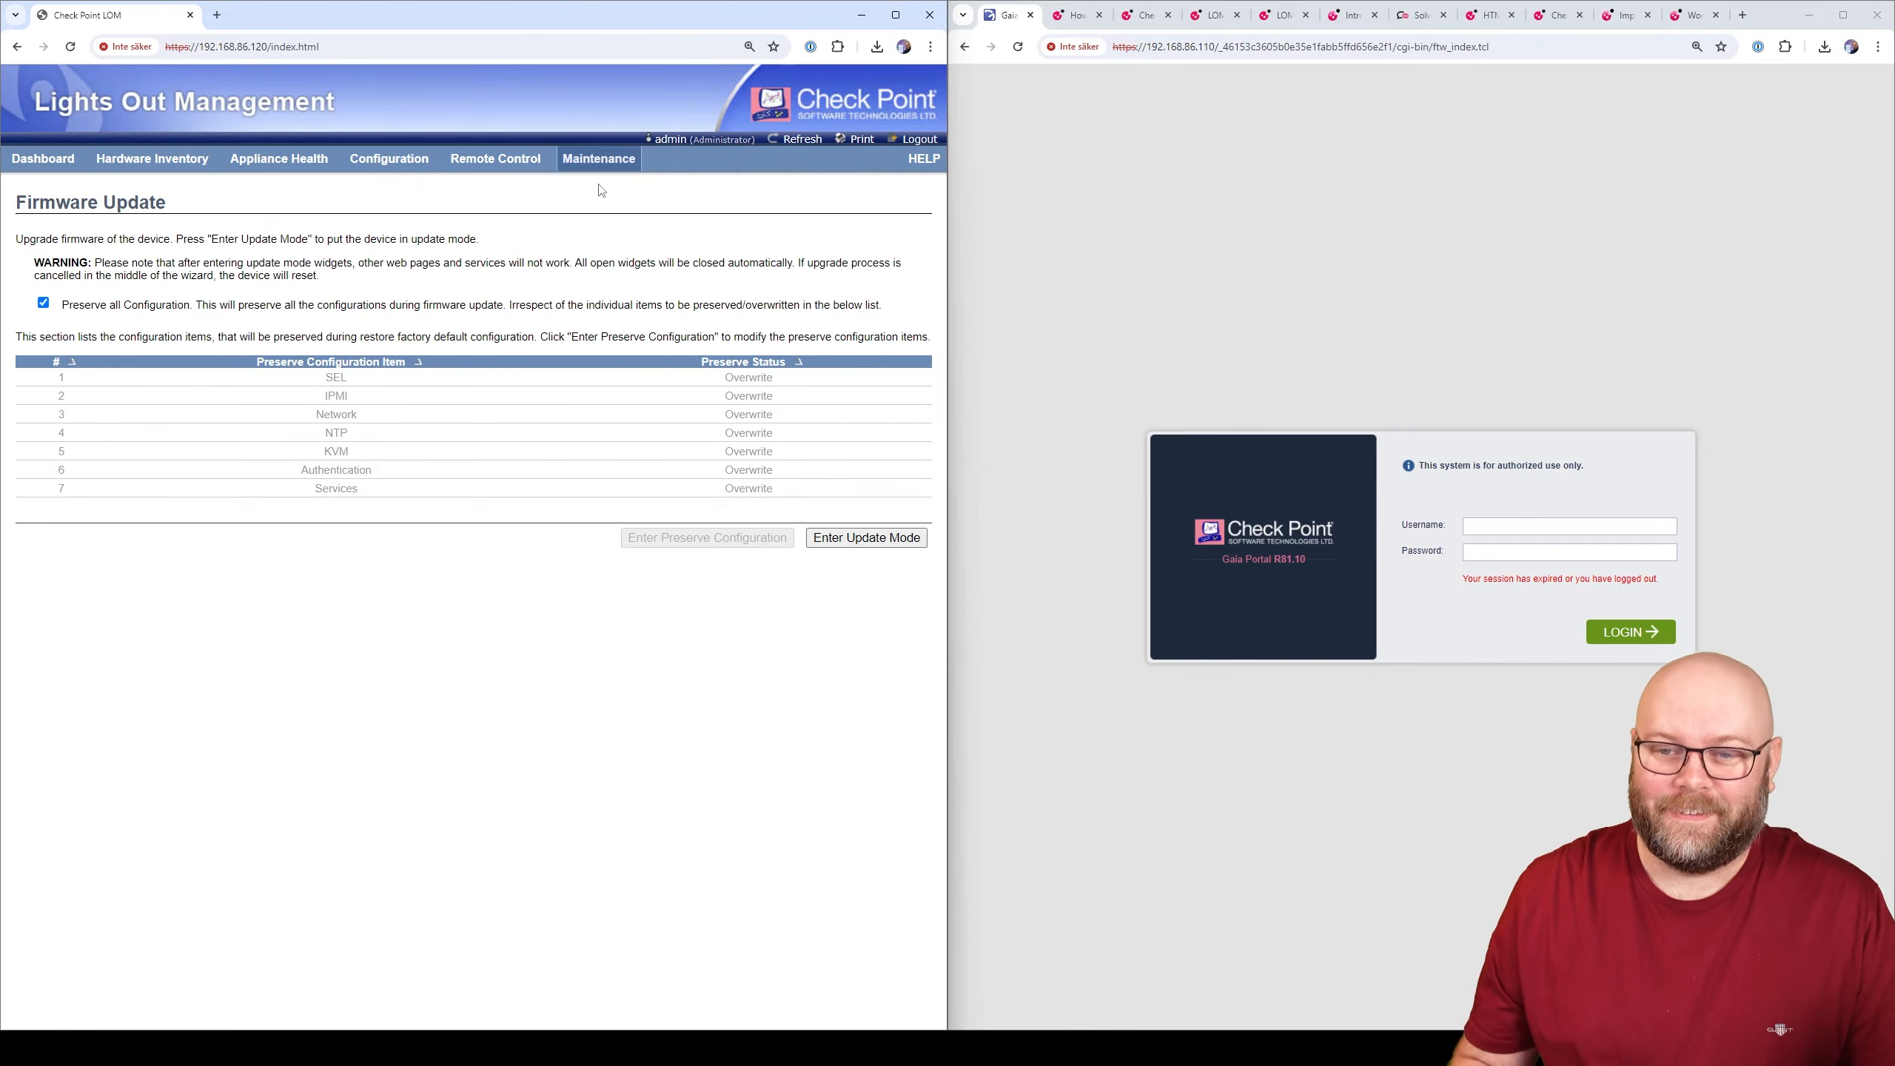
left_click(1077, 14)
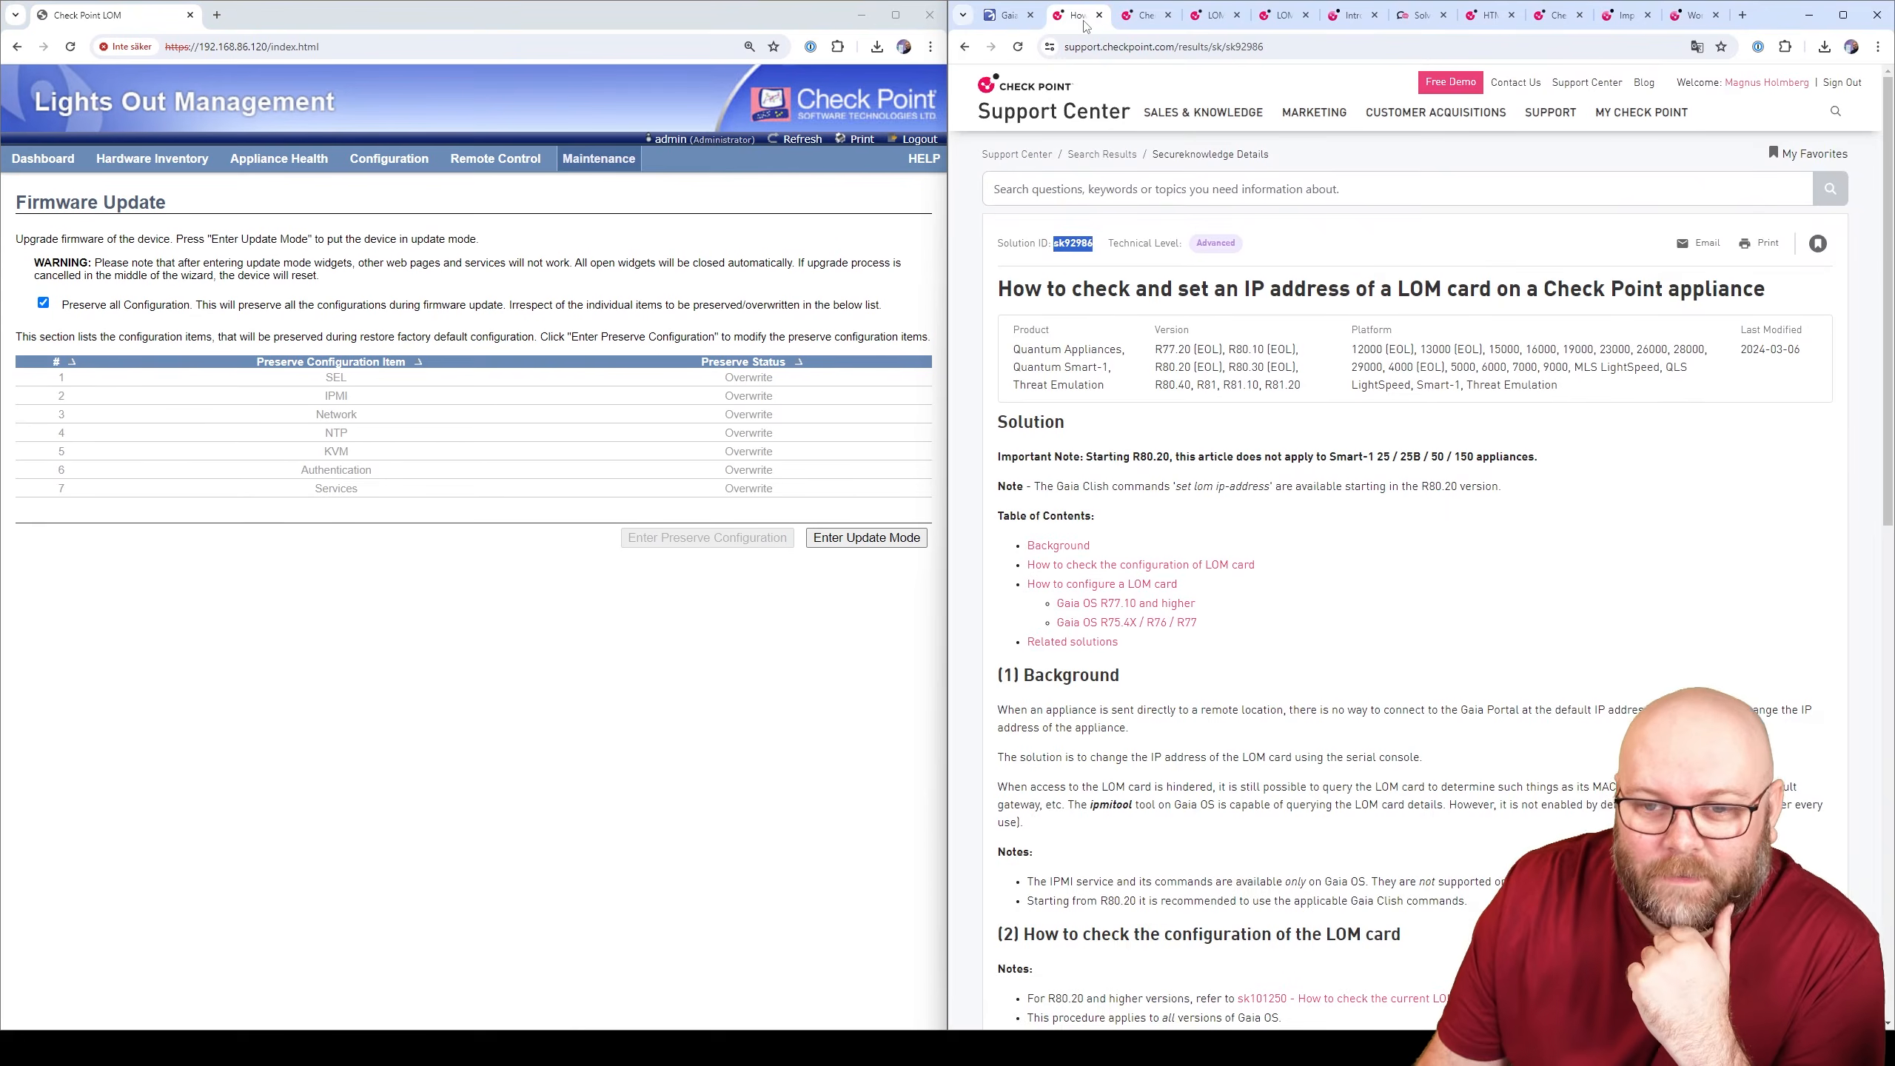
scroll(1180, 248, "down", 5)
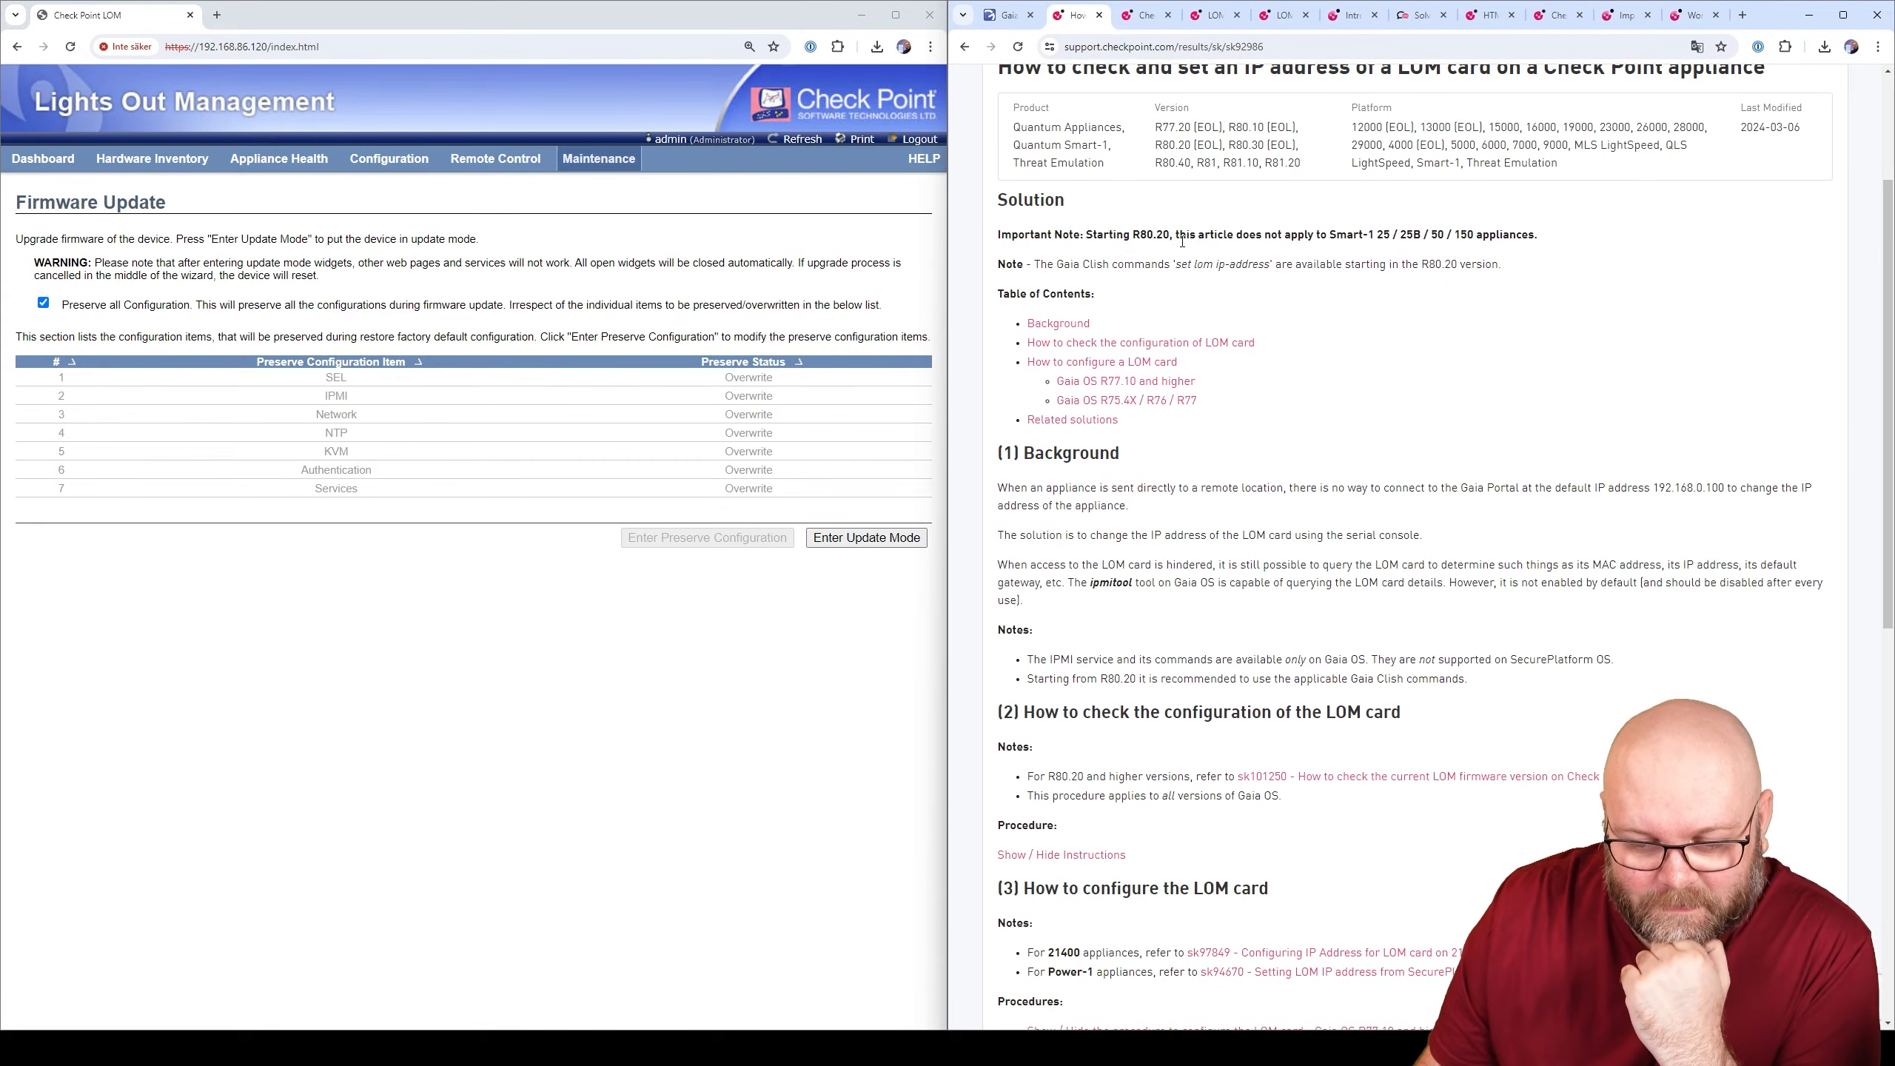
scroll(1180, 248, "down", 3)
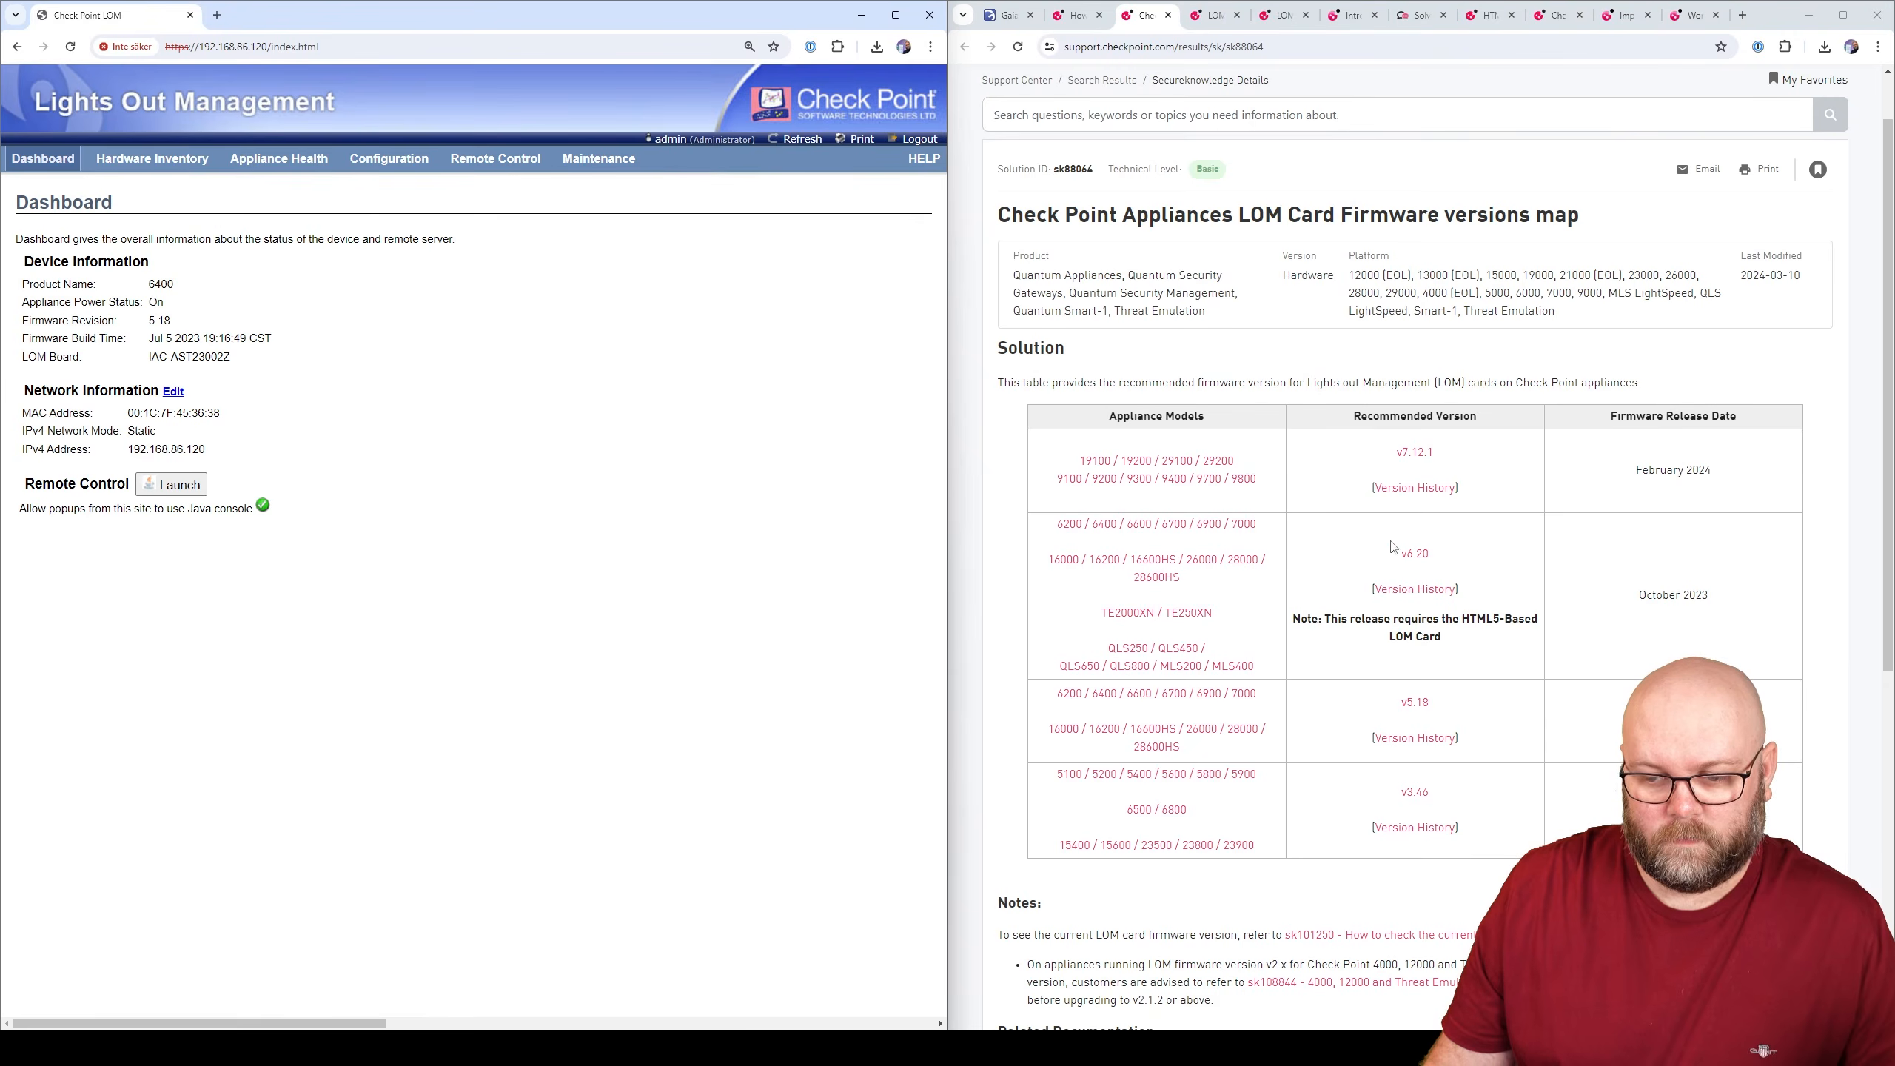
left_click(1415, 556)
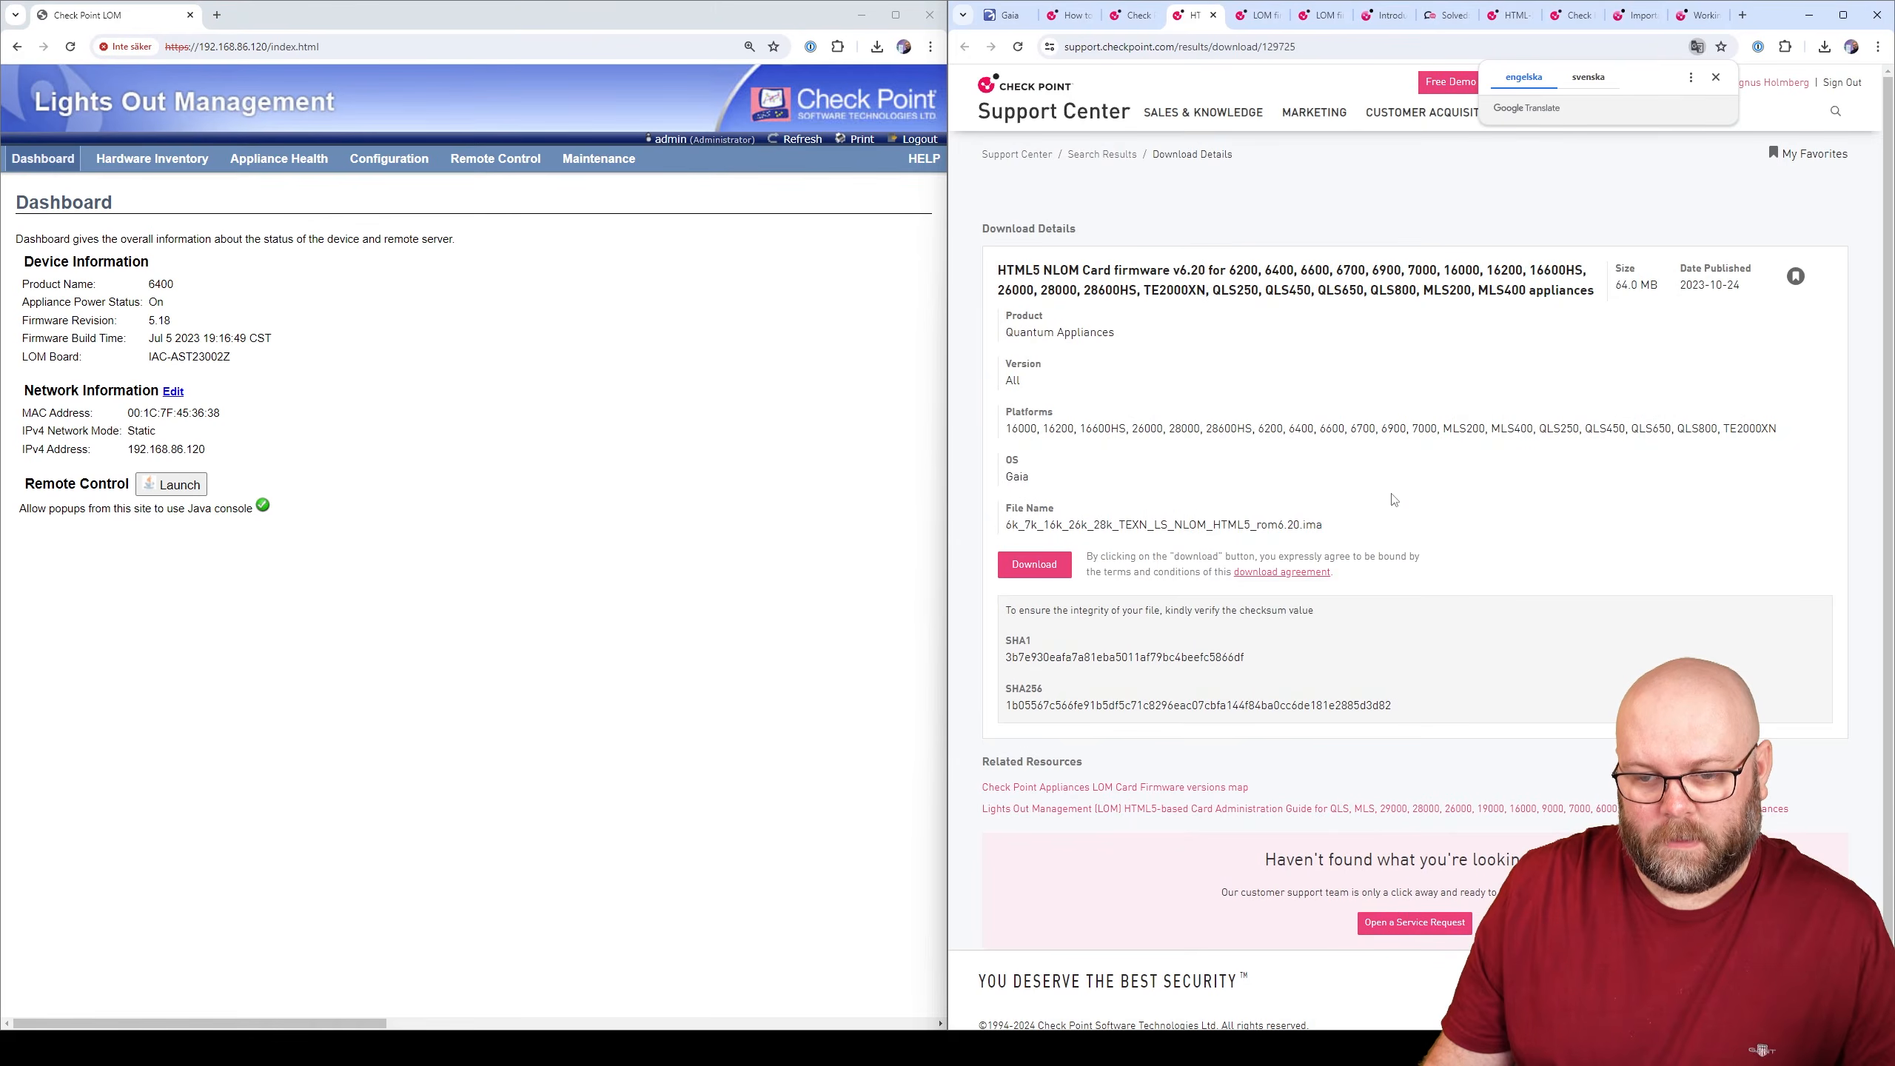
left_click(1043, 567)
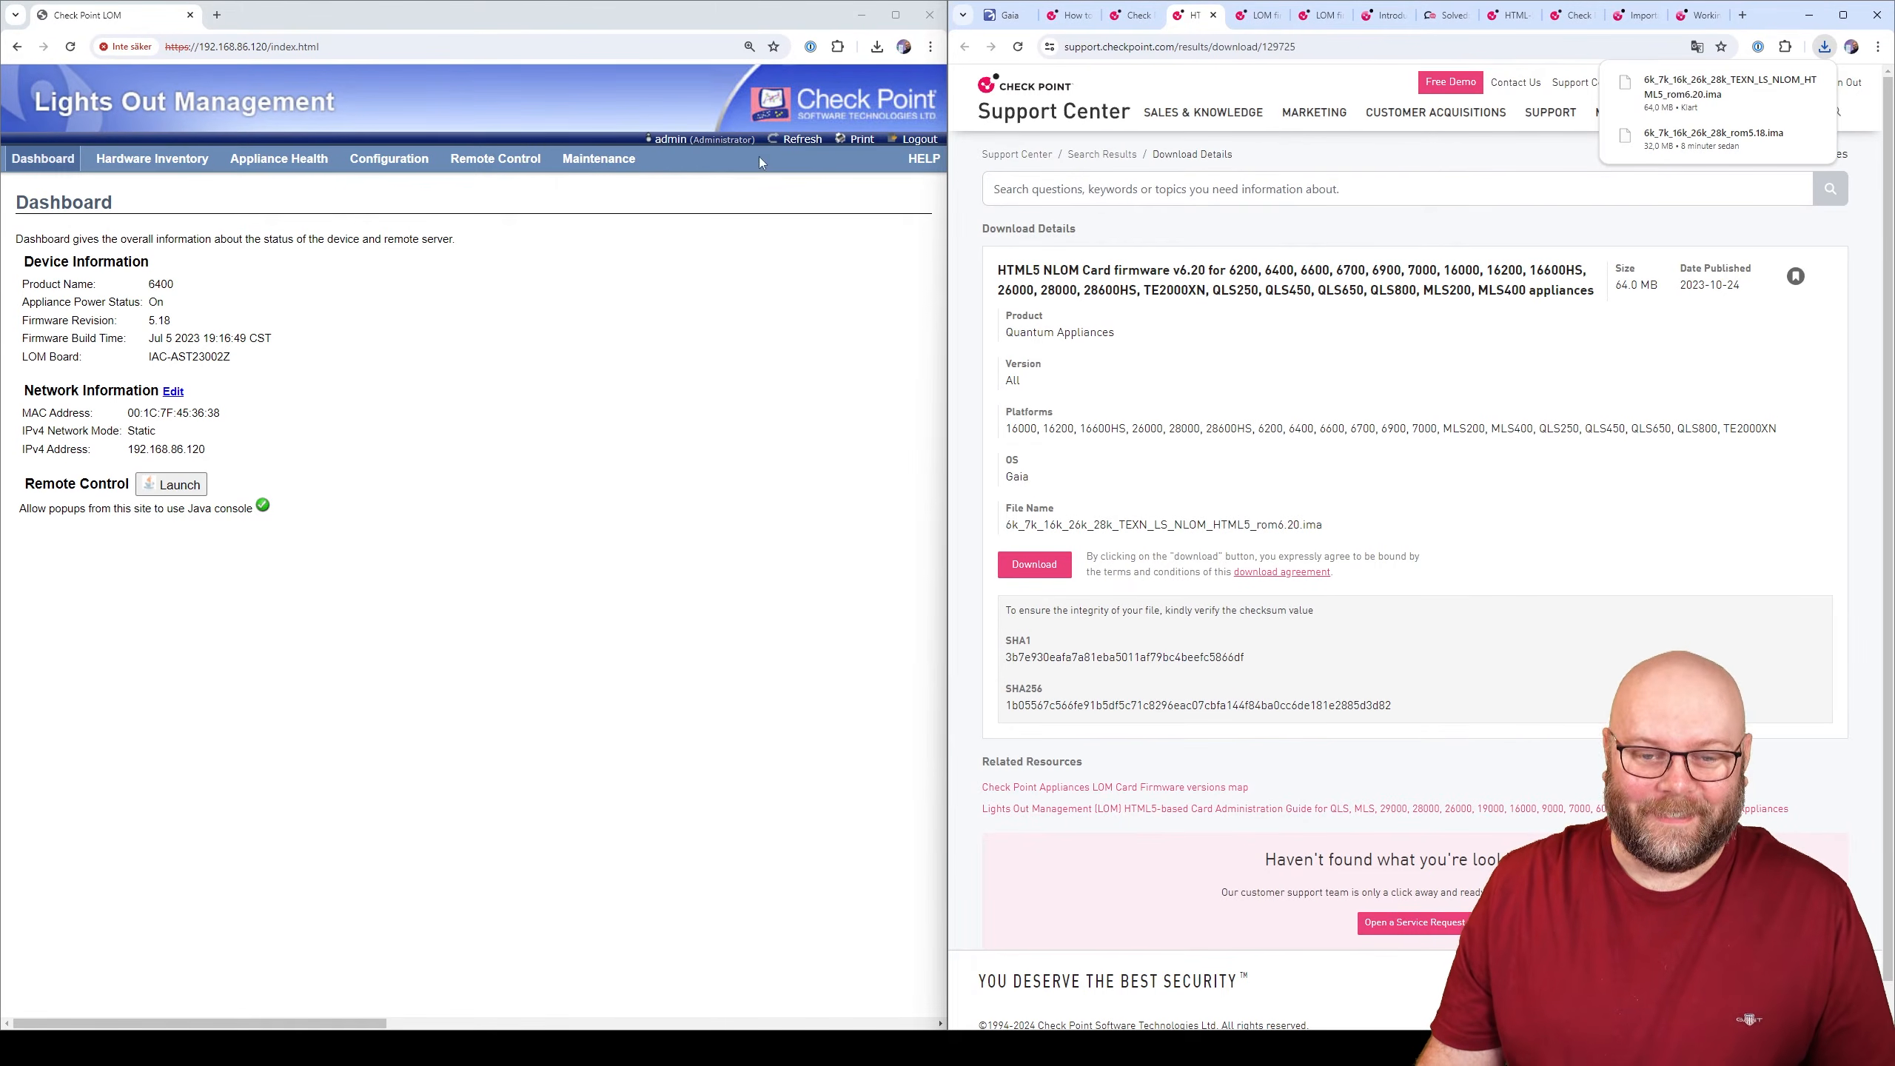
- Choose Enter Update Mode on LOM's Maintenance > Firmware Update page
left_click(594, 164)
left_click(601, 186)
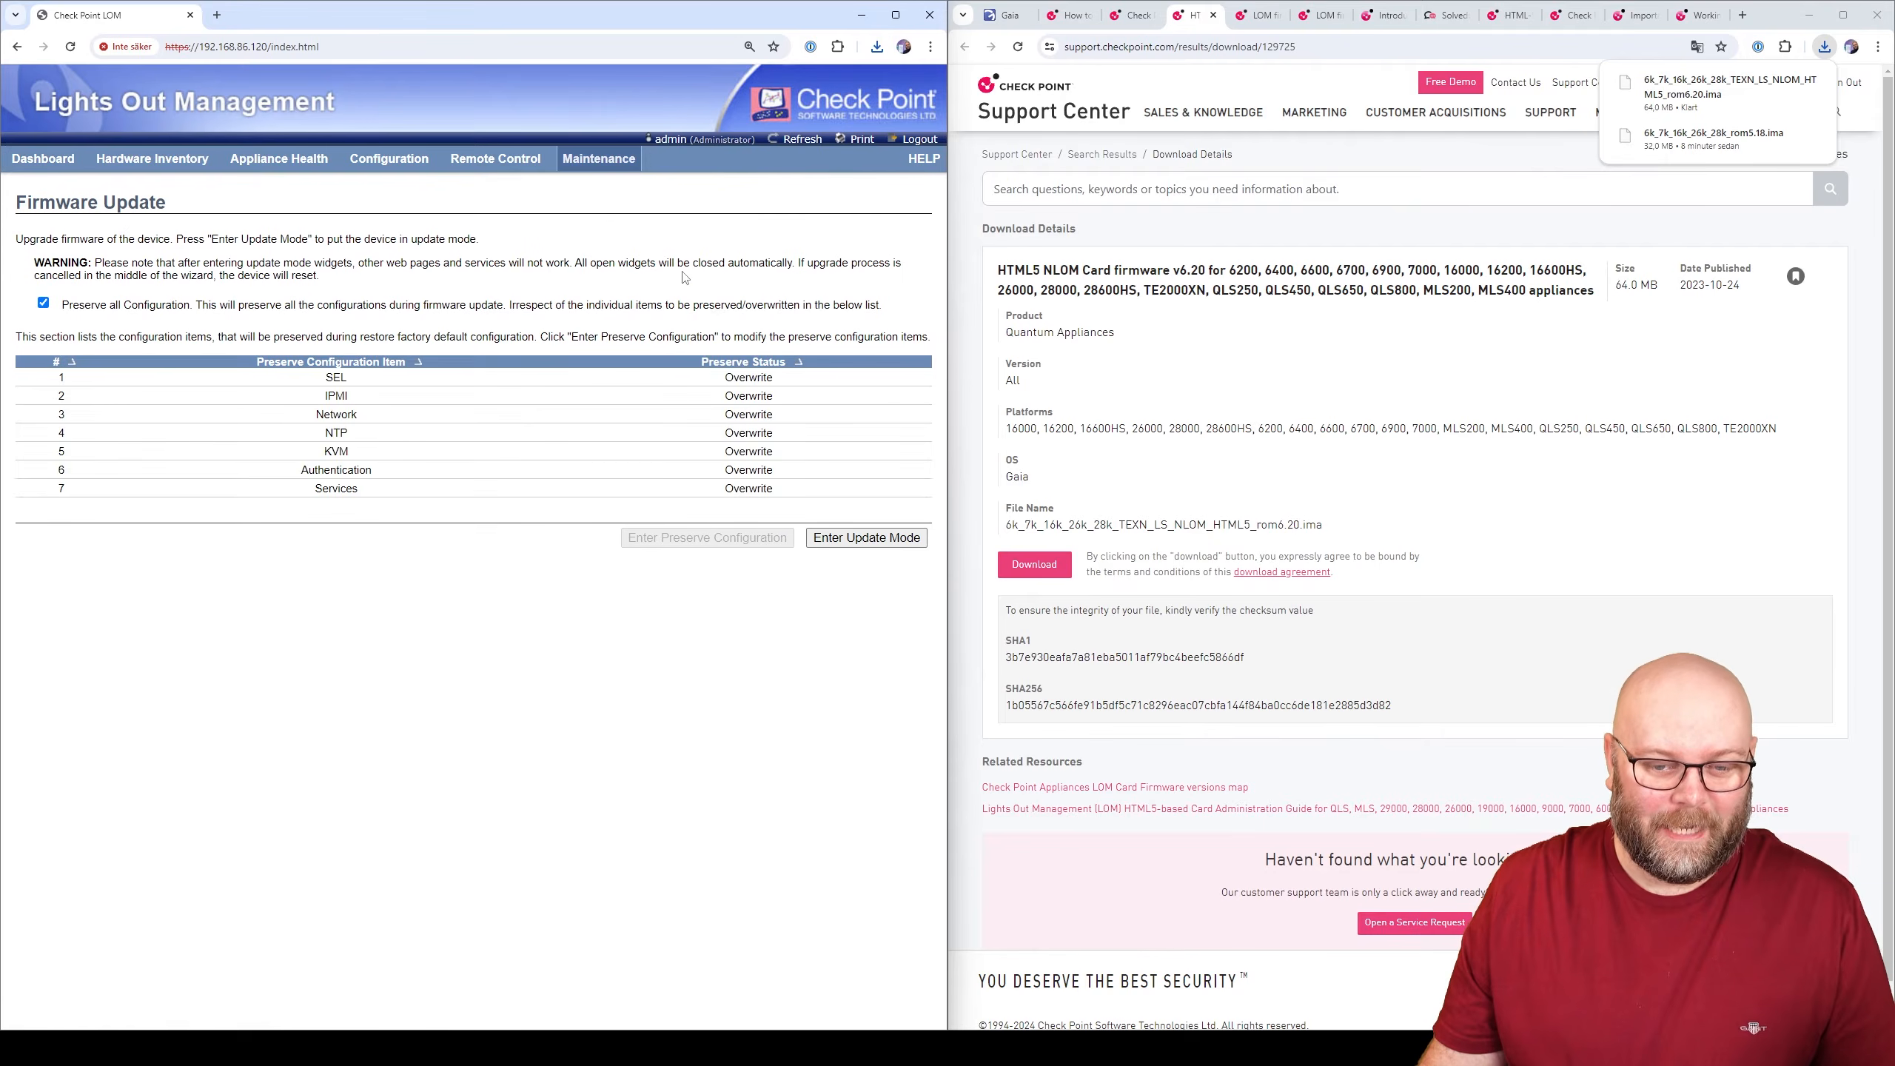
left_click(866, 538)
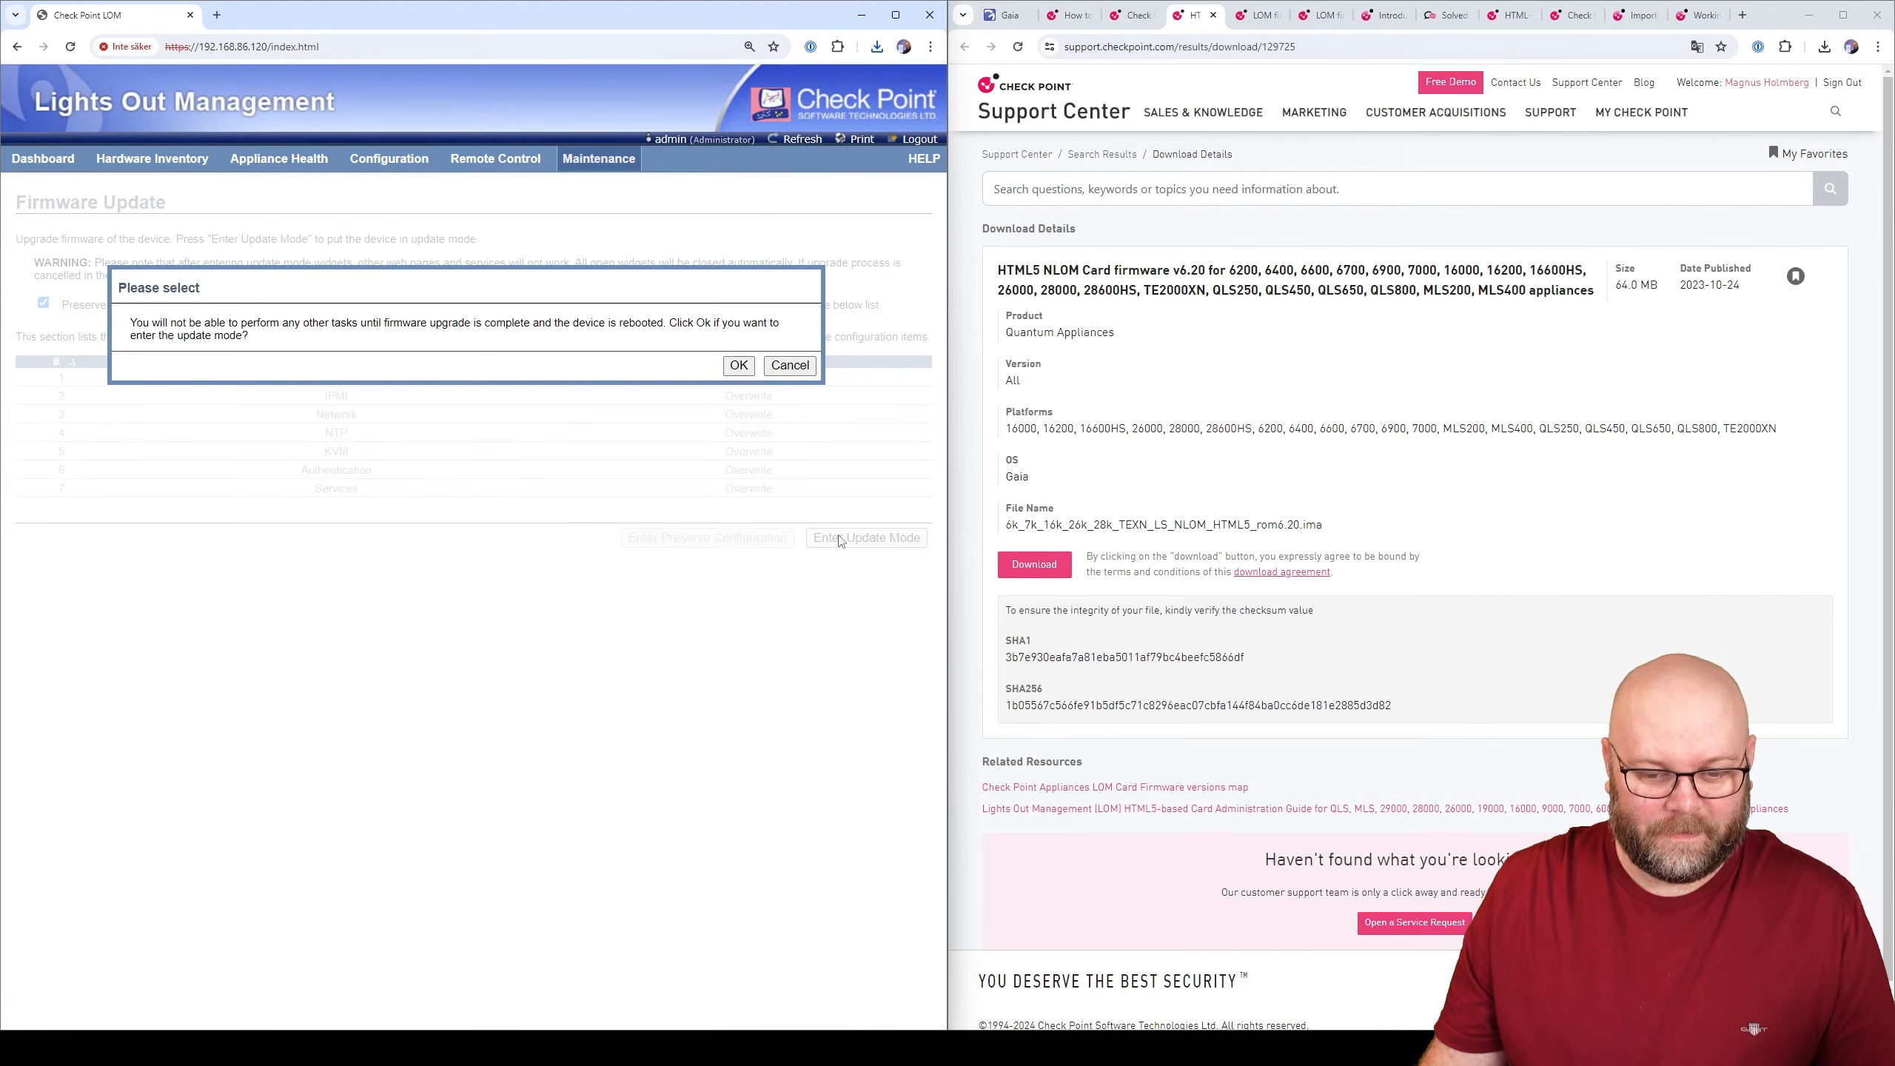
- Confirm update mode with OK so the Upload Firmware panel appears
left_click(739, 364)
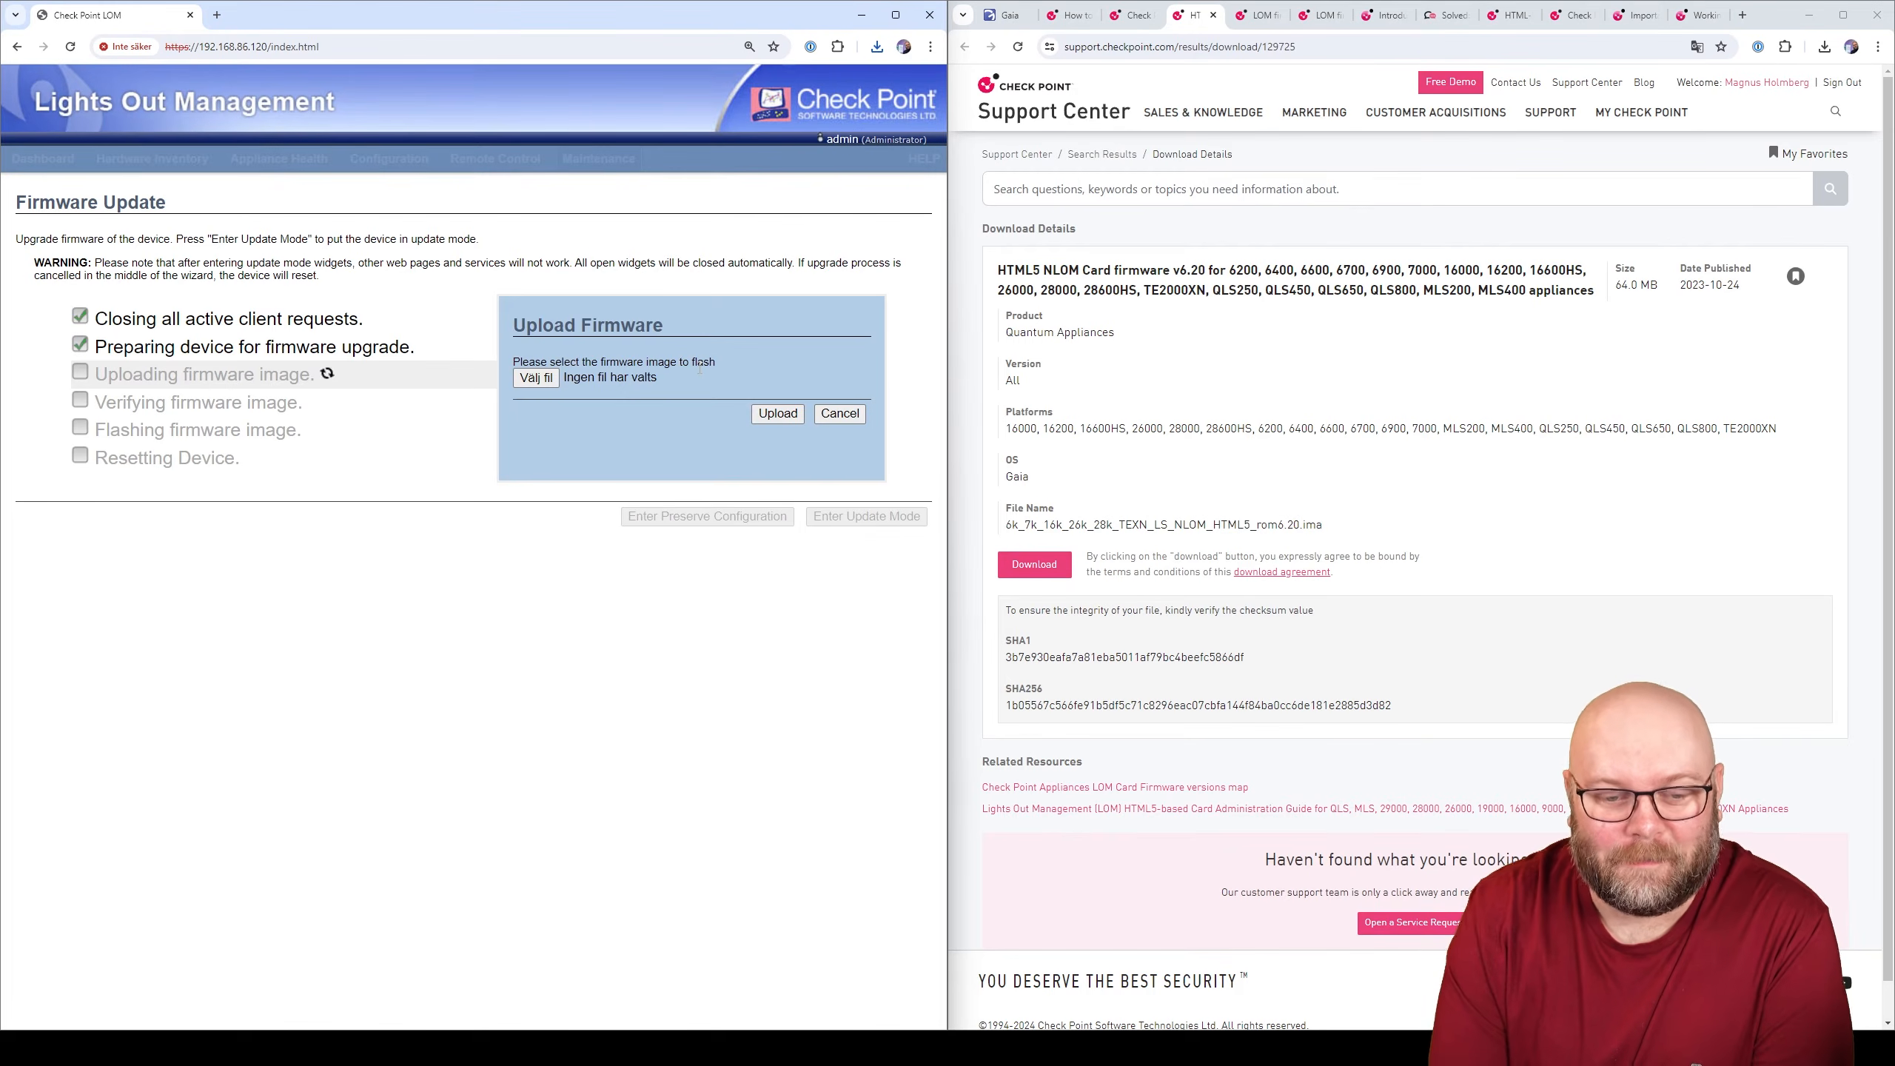
- Select the downloaded rom6.20.ima v6.20 firmware image for flashing
left_click(513, 377)
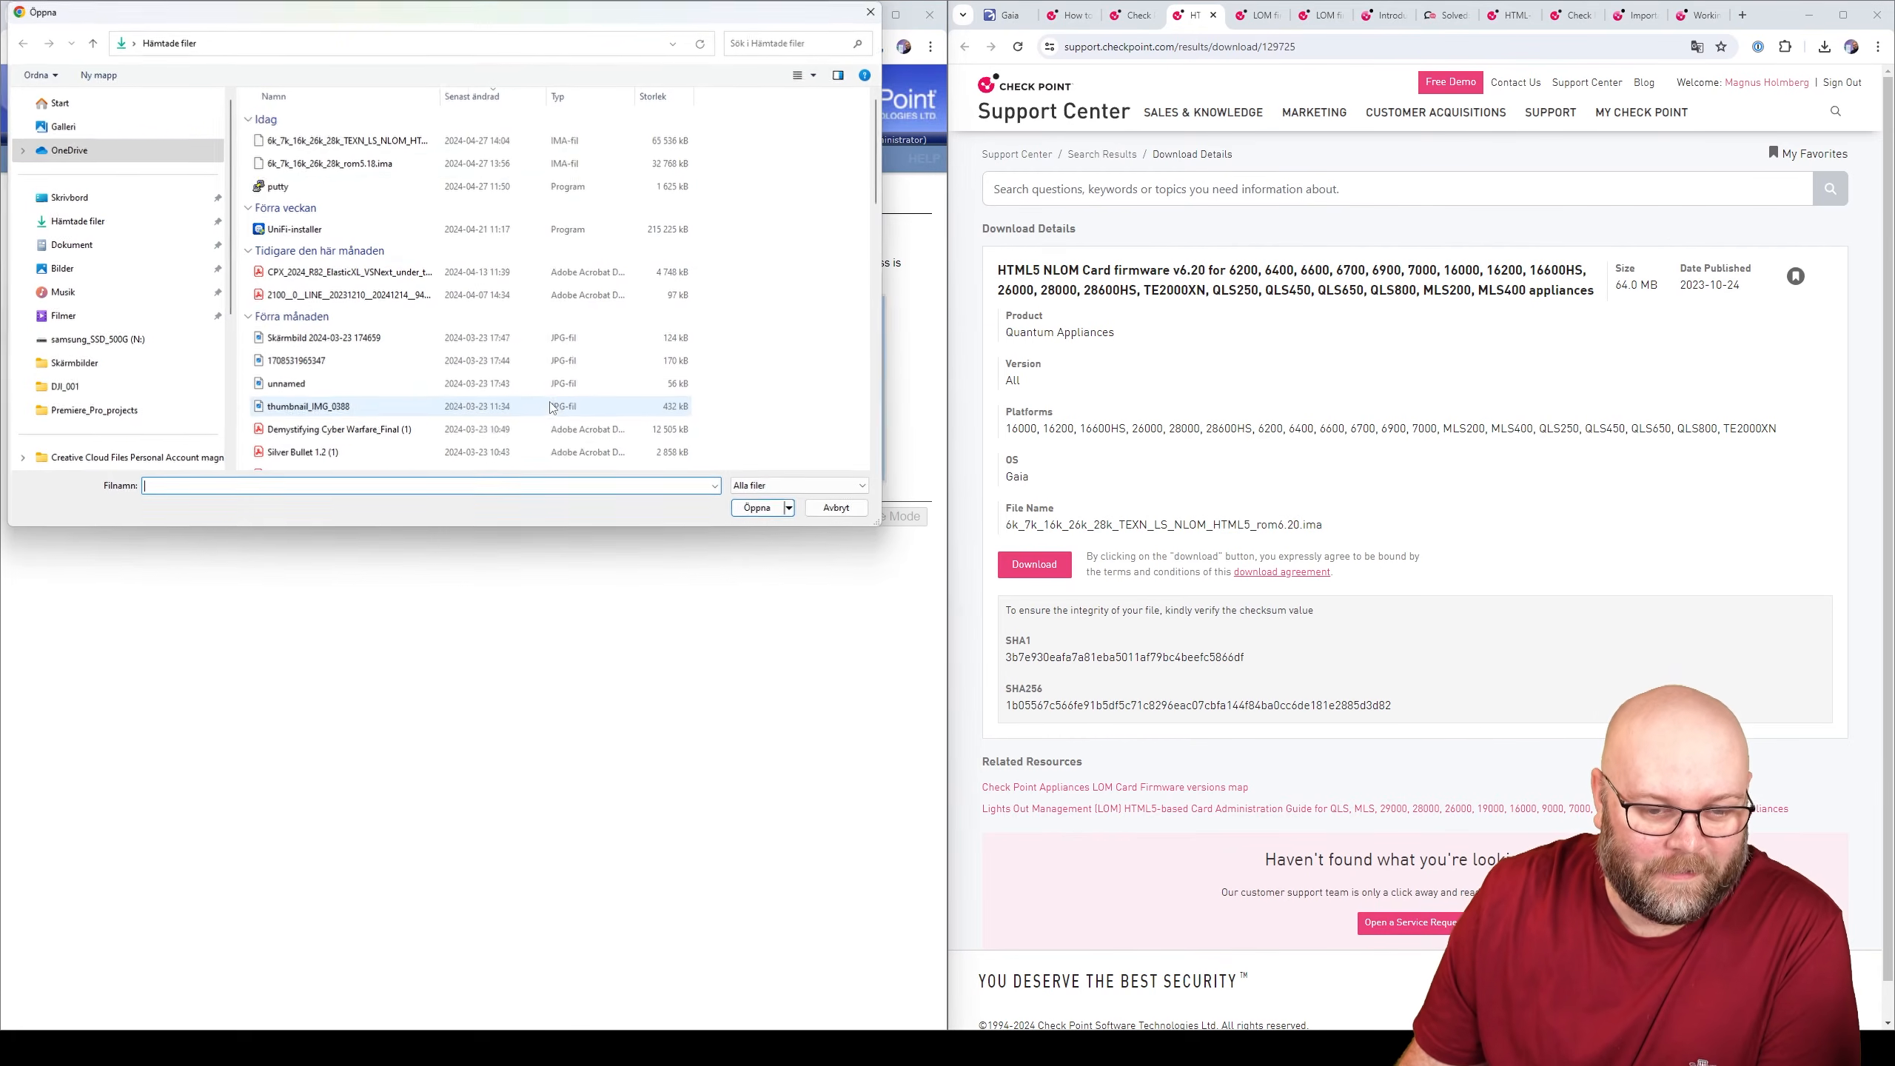
left_click(328, 140)
left_click(758, 509)
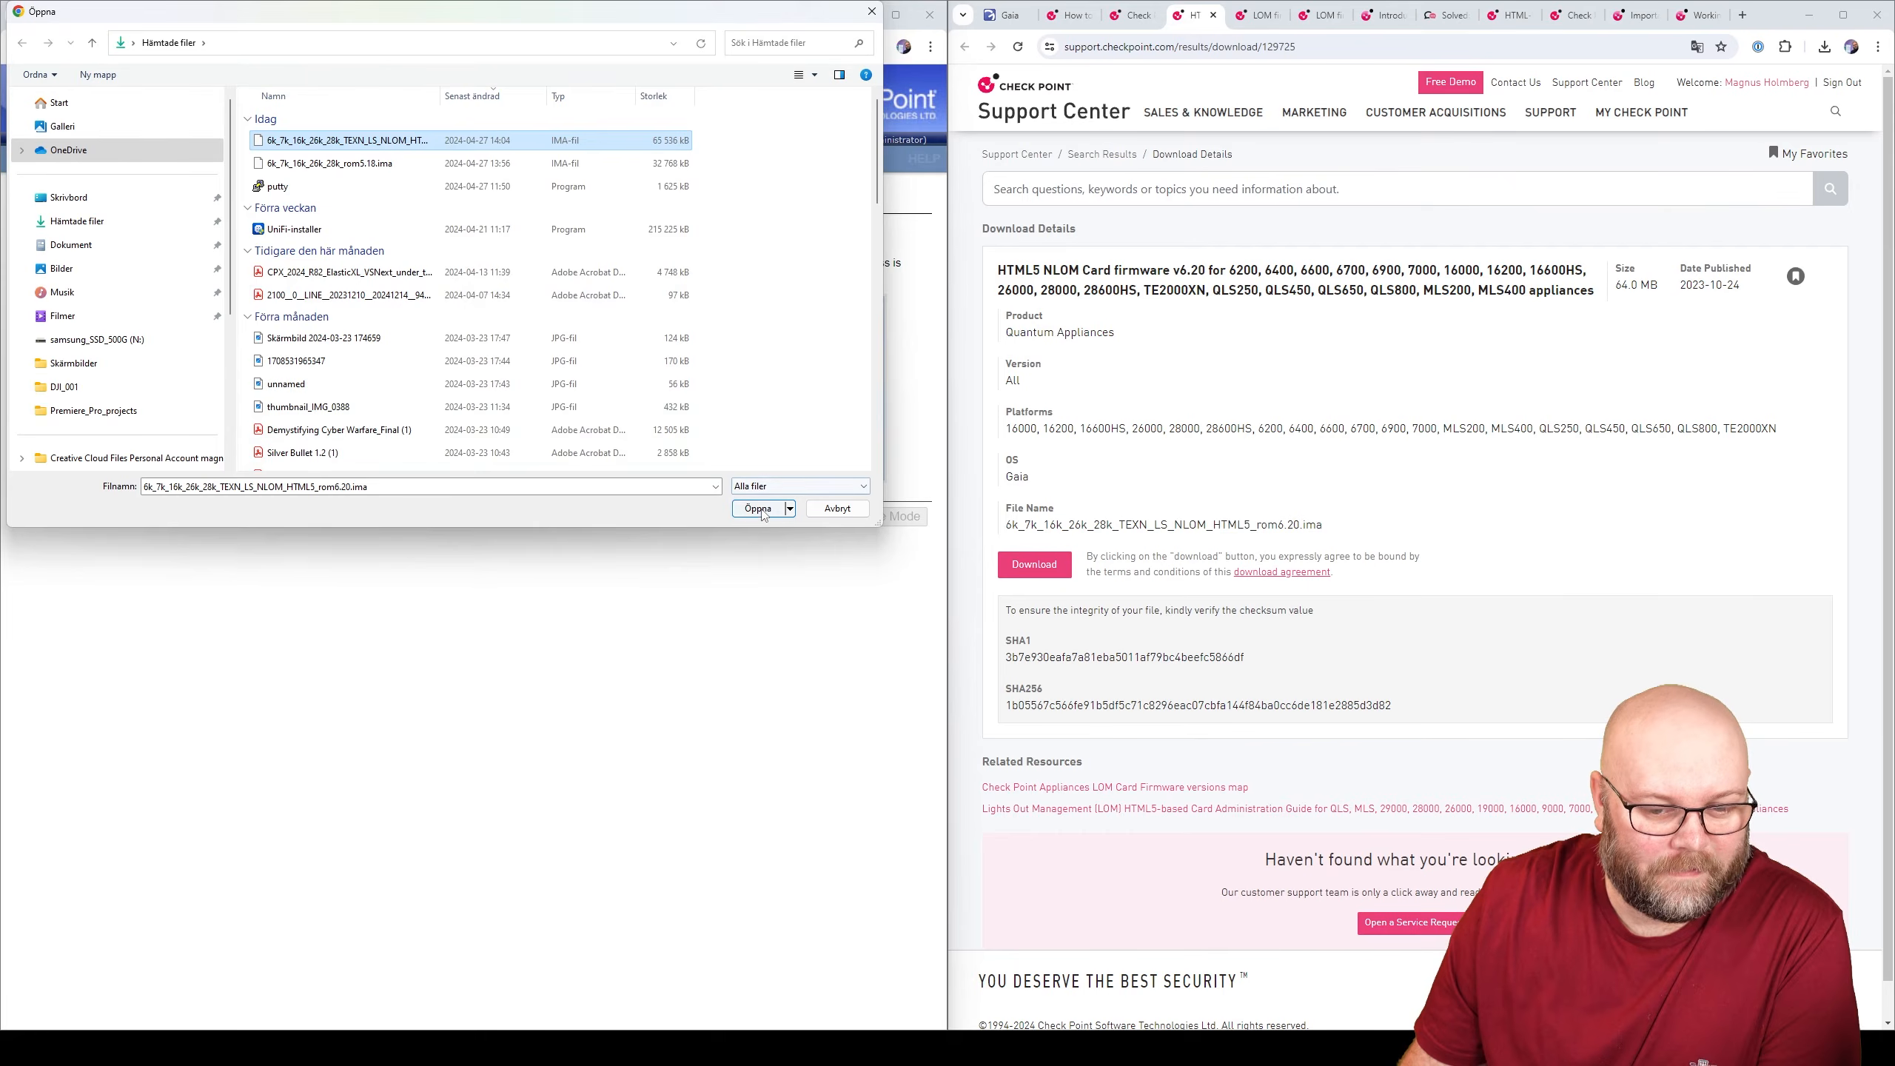
- Upload the v6.20 image and highlight the HTML5-based card requirement in the firmware versions article
left_click(778, 415)
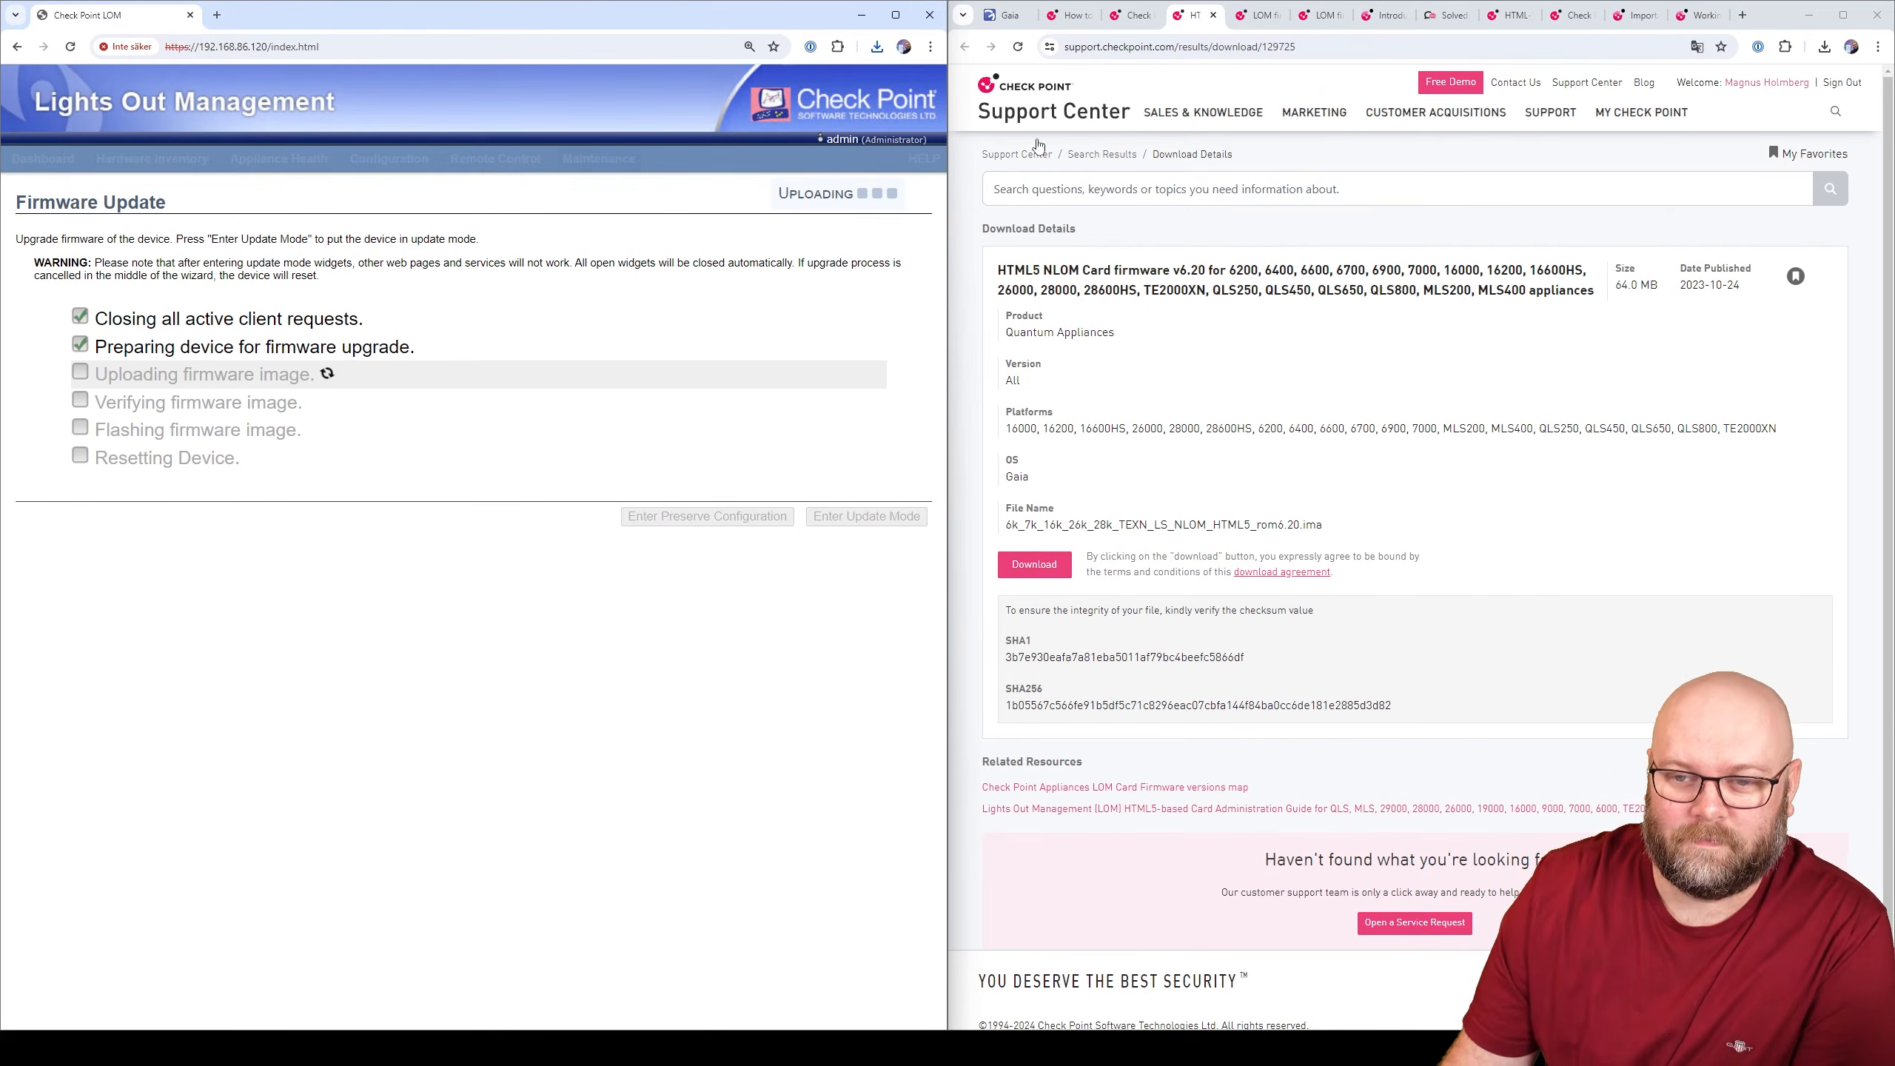
left_click(1138, 22)
left_click_drag(1446, 640, 1302, 619)
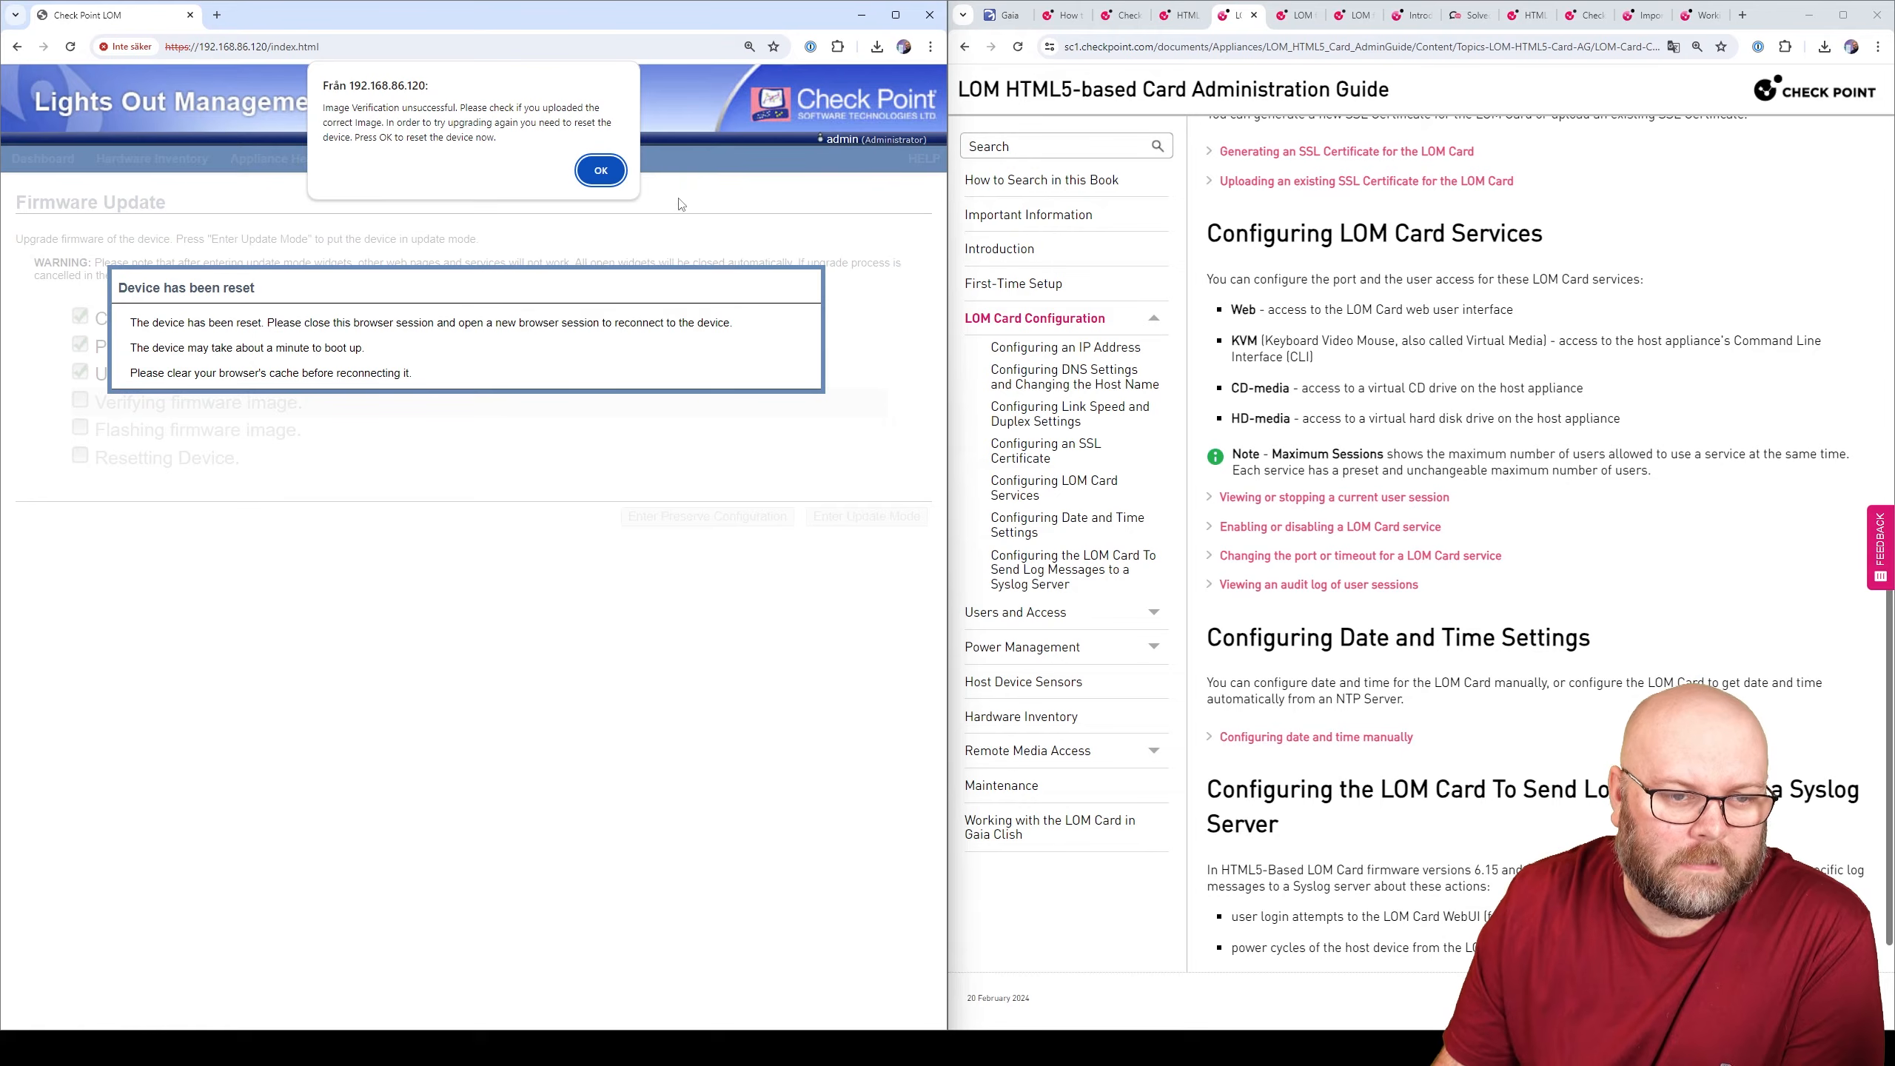
- Dismiss the image verification failure alert so the dashboard shows firmware revision 5.18
left_click(601, 171)
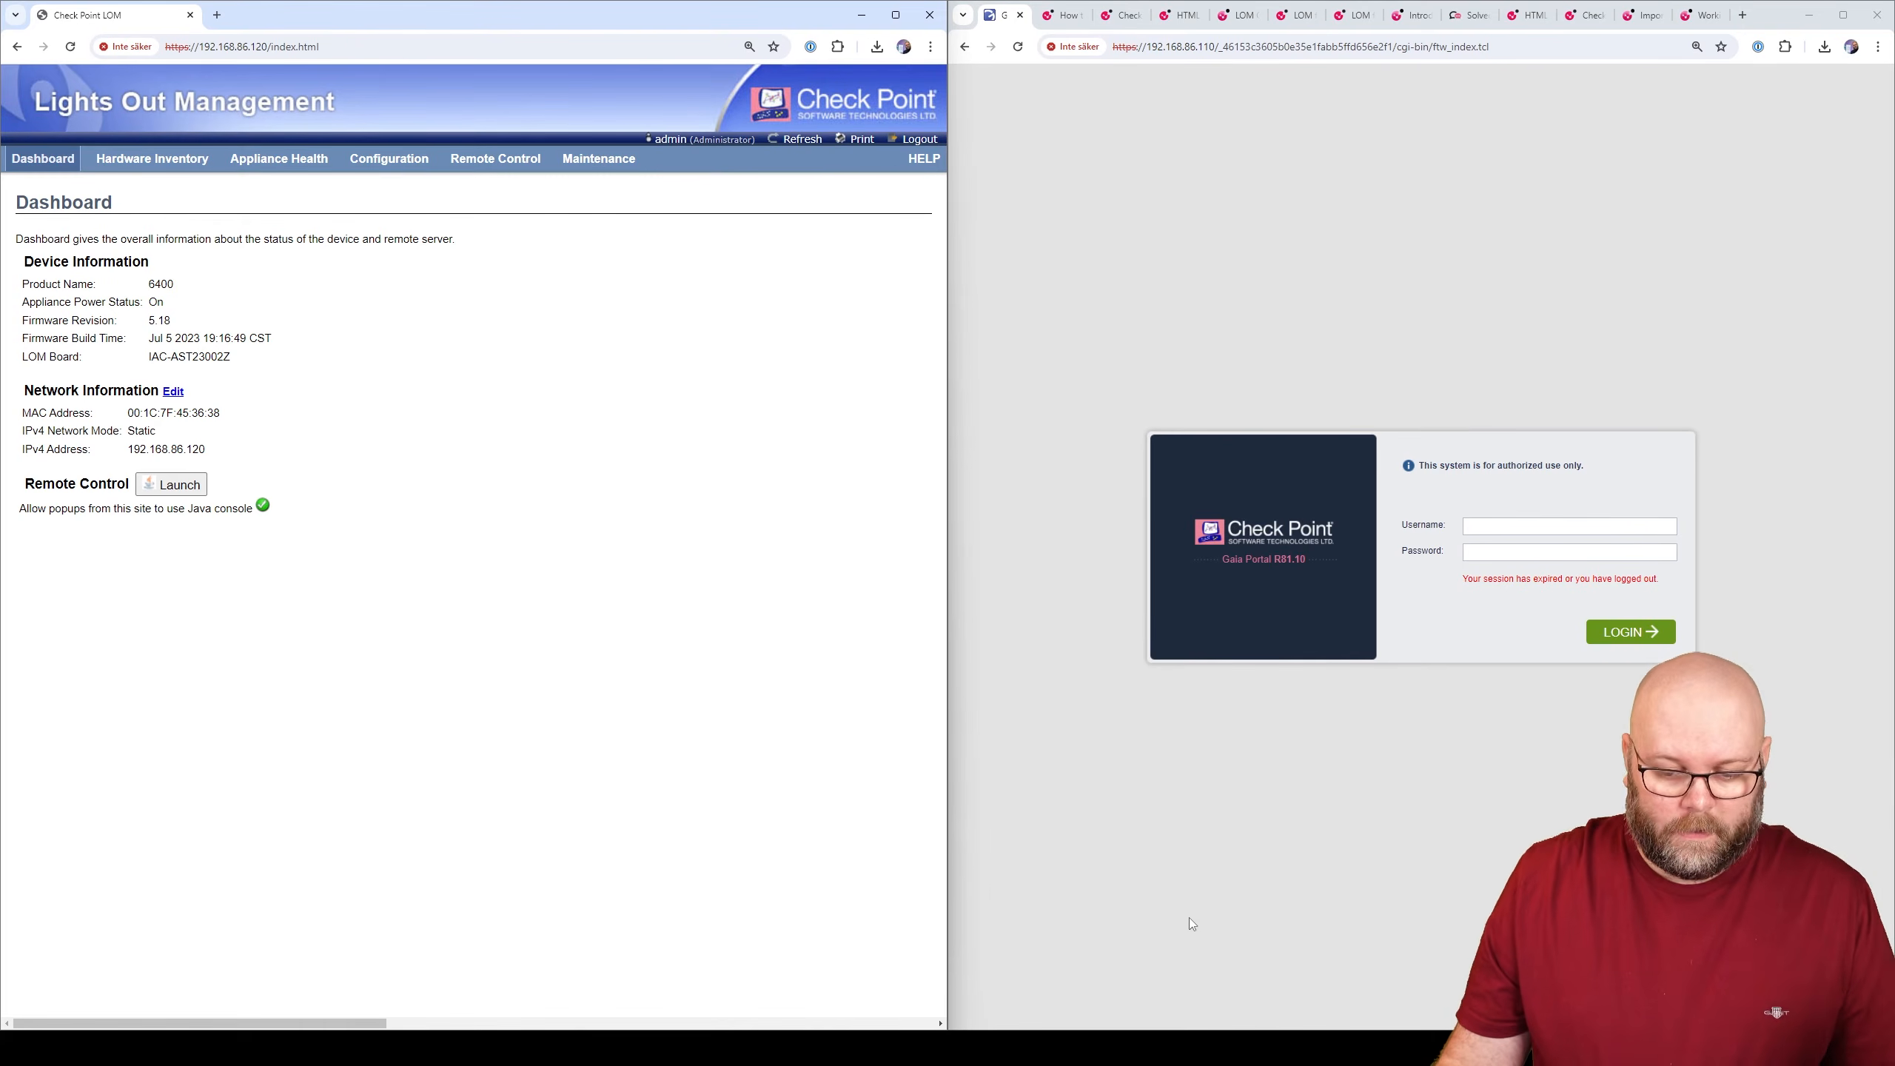
- Launch the remote console, then close the app chooser for the jviewer launcher without picking an app
left_click(181, 486)
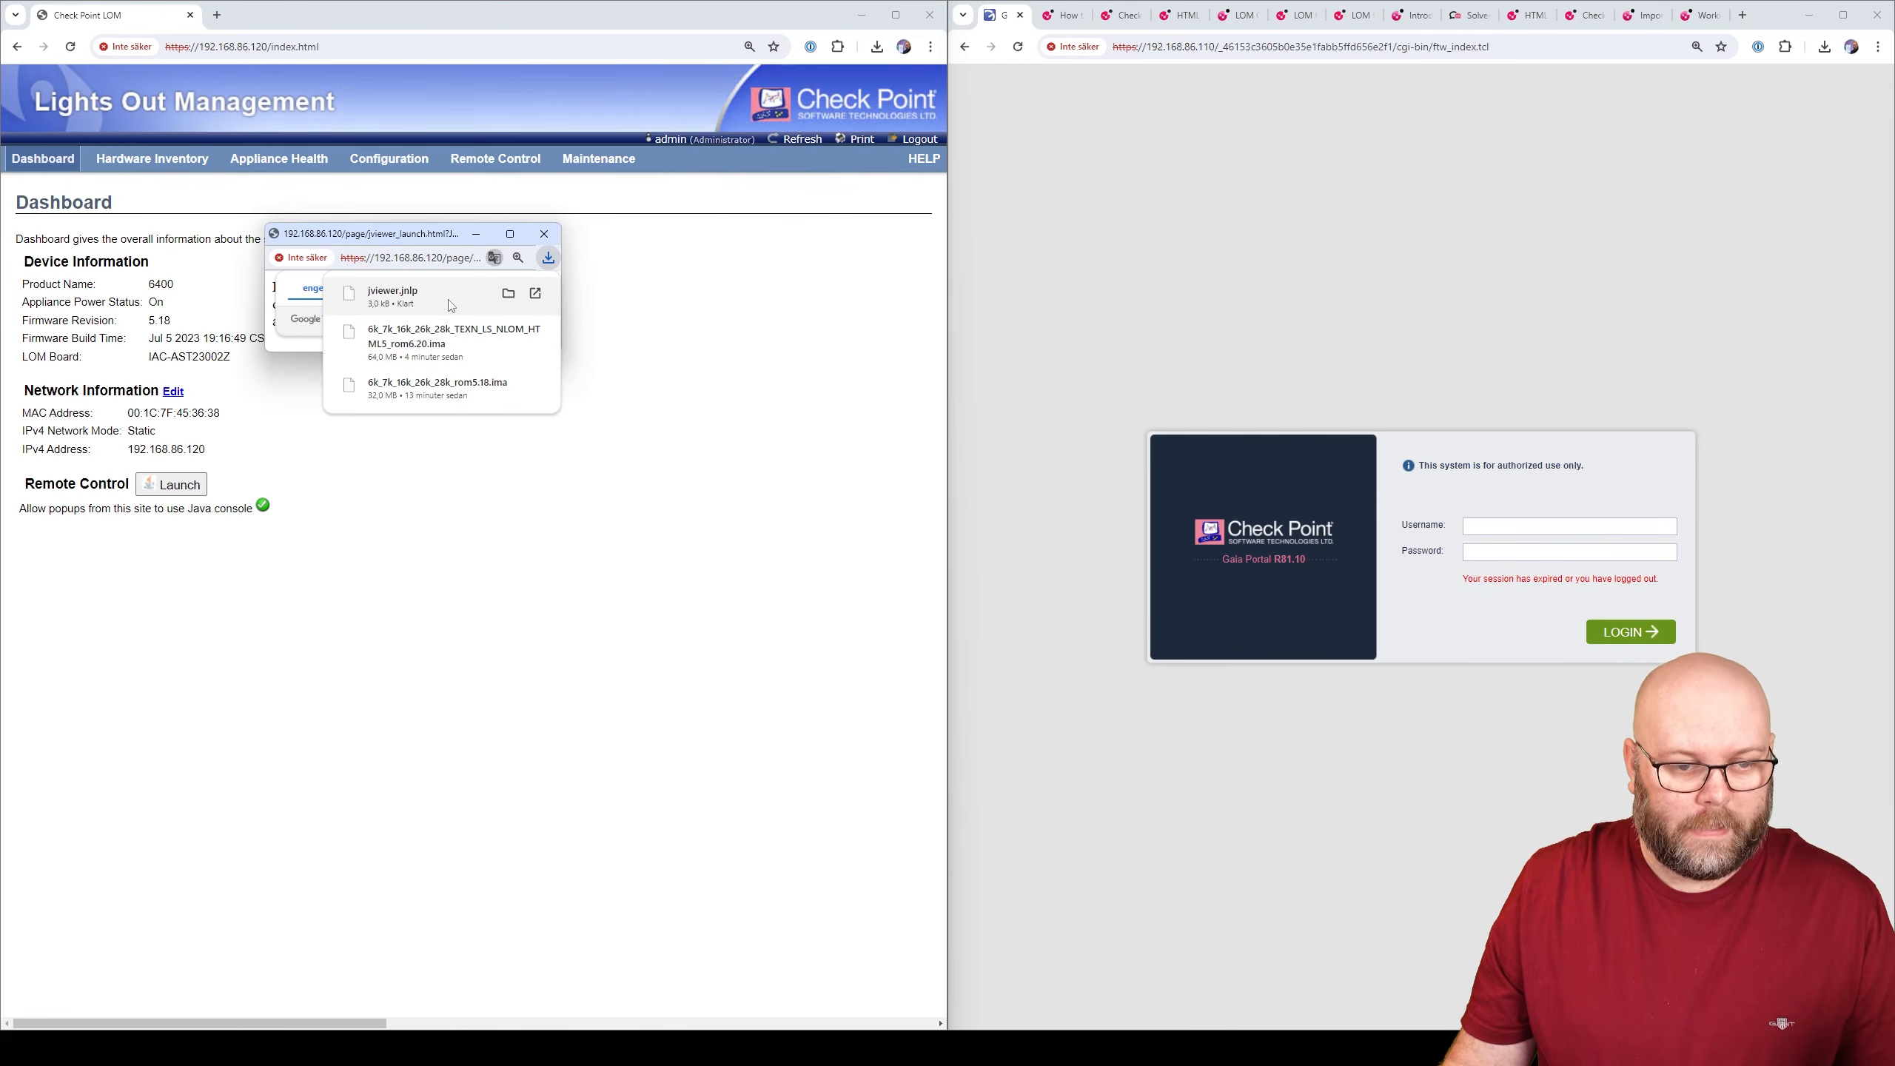
left_click(451, 304)
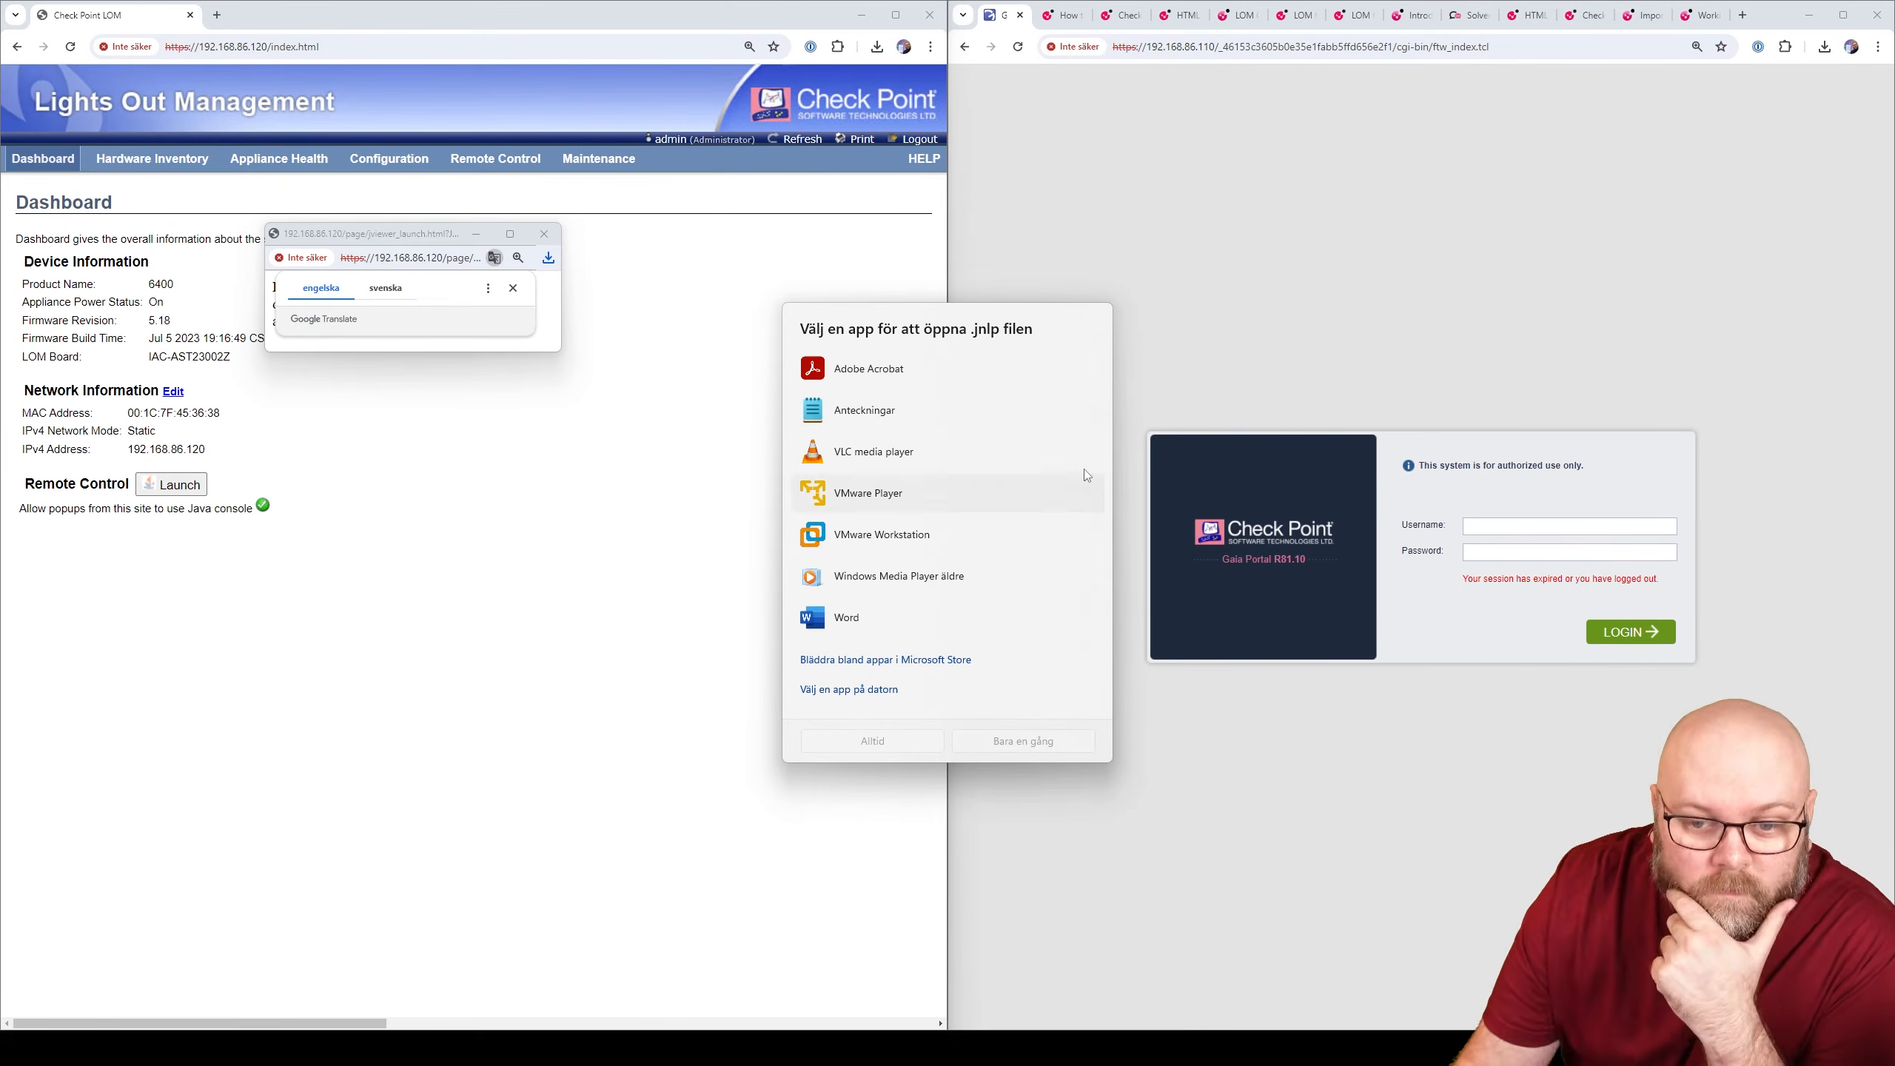
left_click(848, 689)
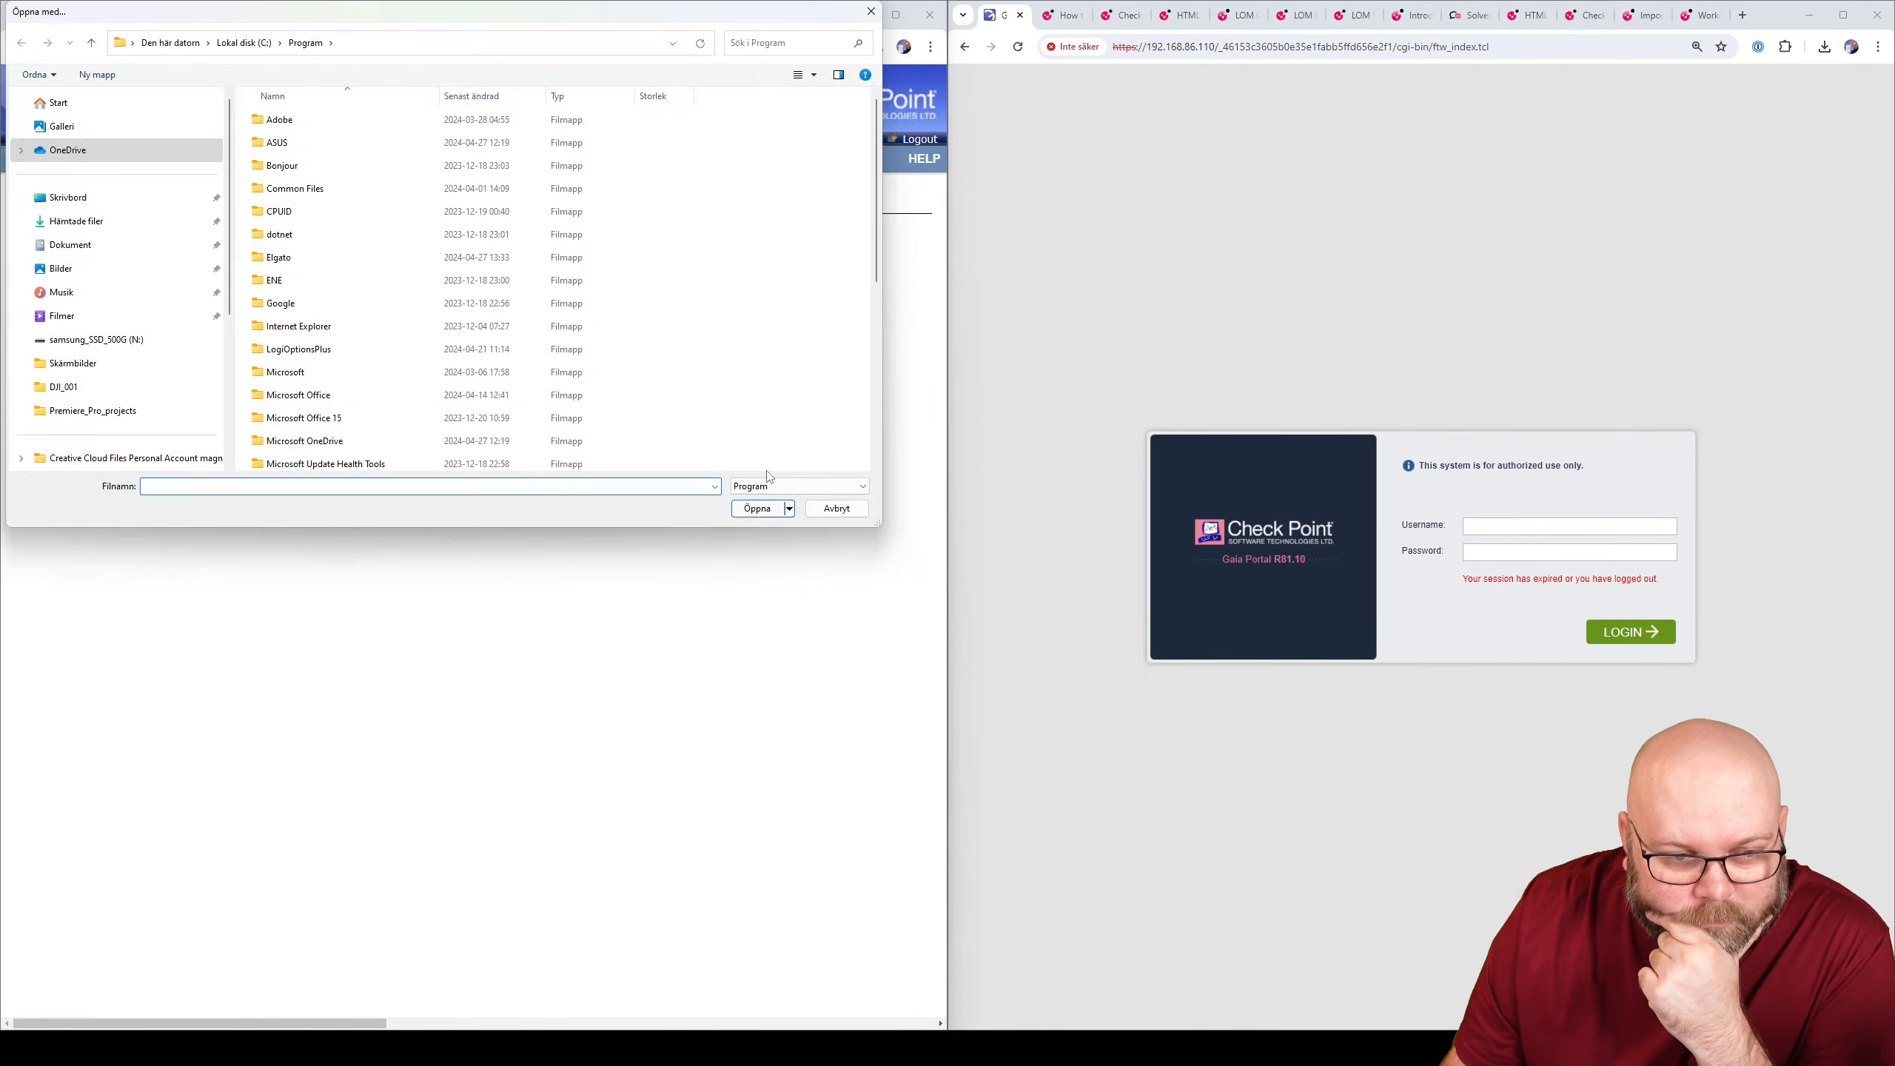
key("Escape")
left_click(894, 278)
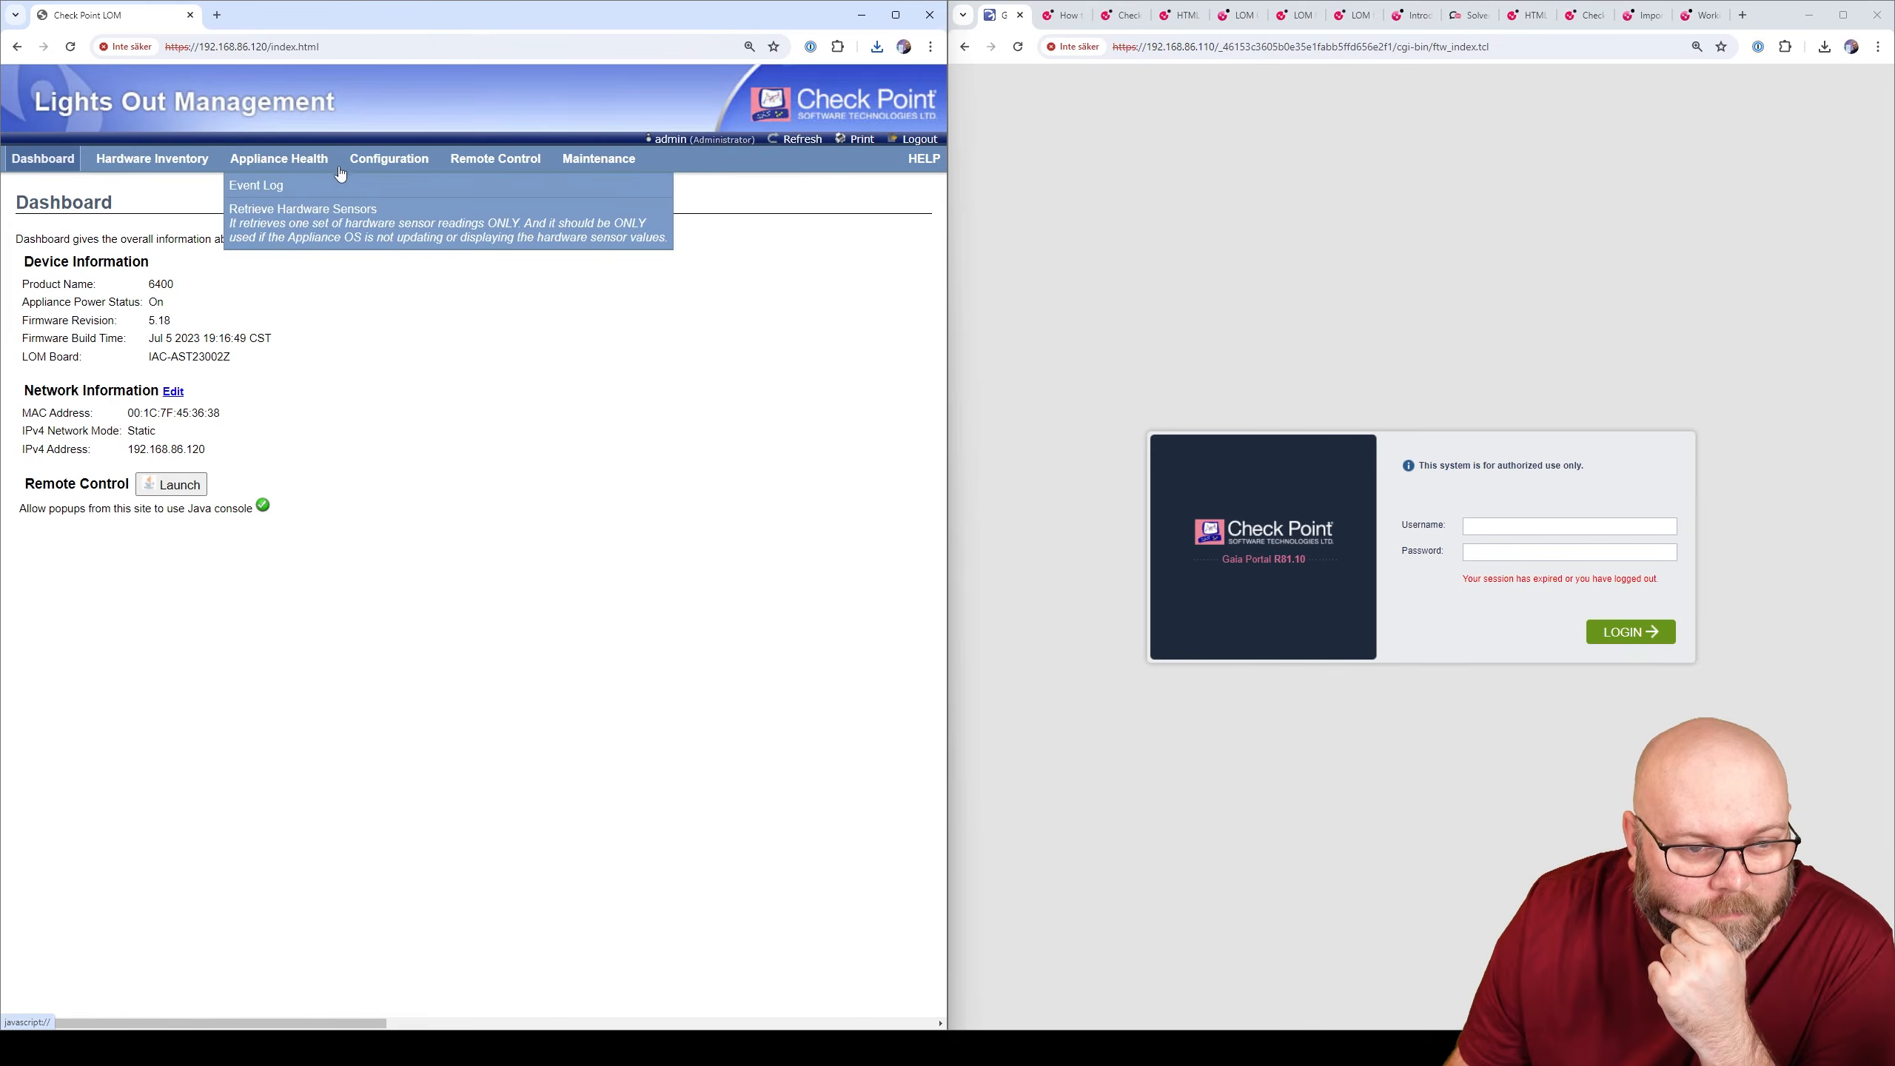
- Go to Remote Control > Console Redirection and launch the Java Console, downloading jviewer (1).jnlp
mouse_move(405, 171)
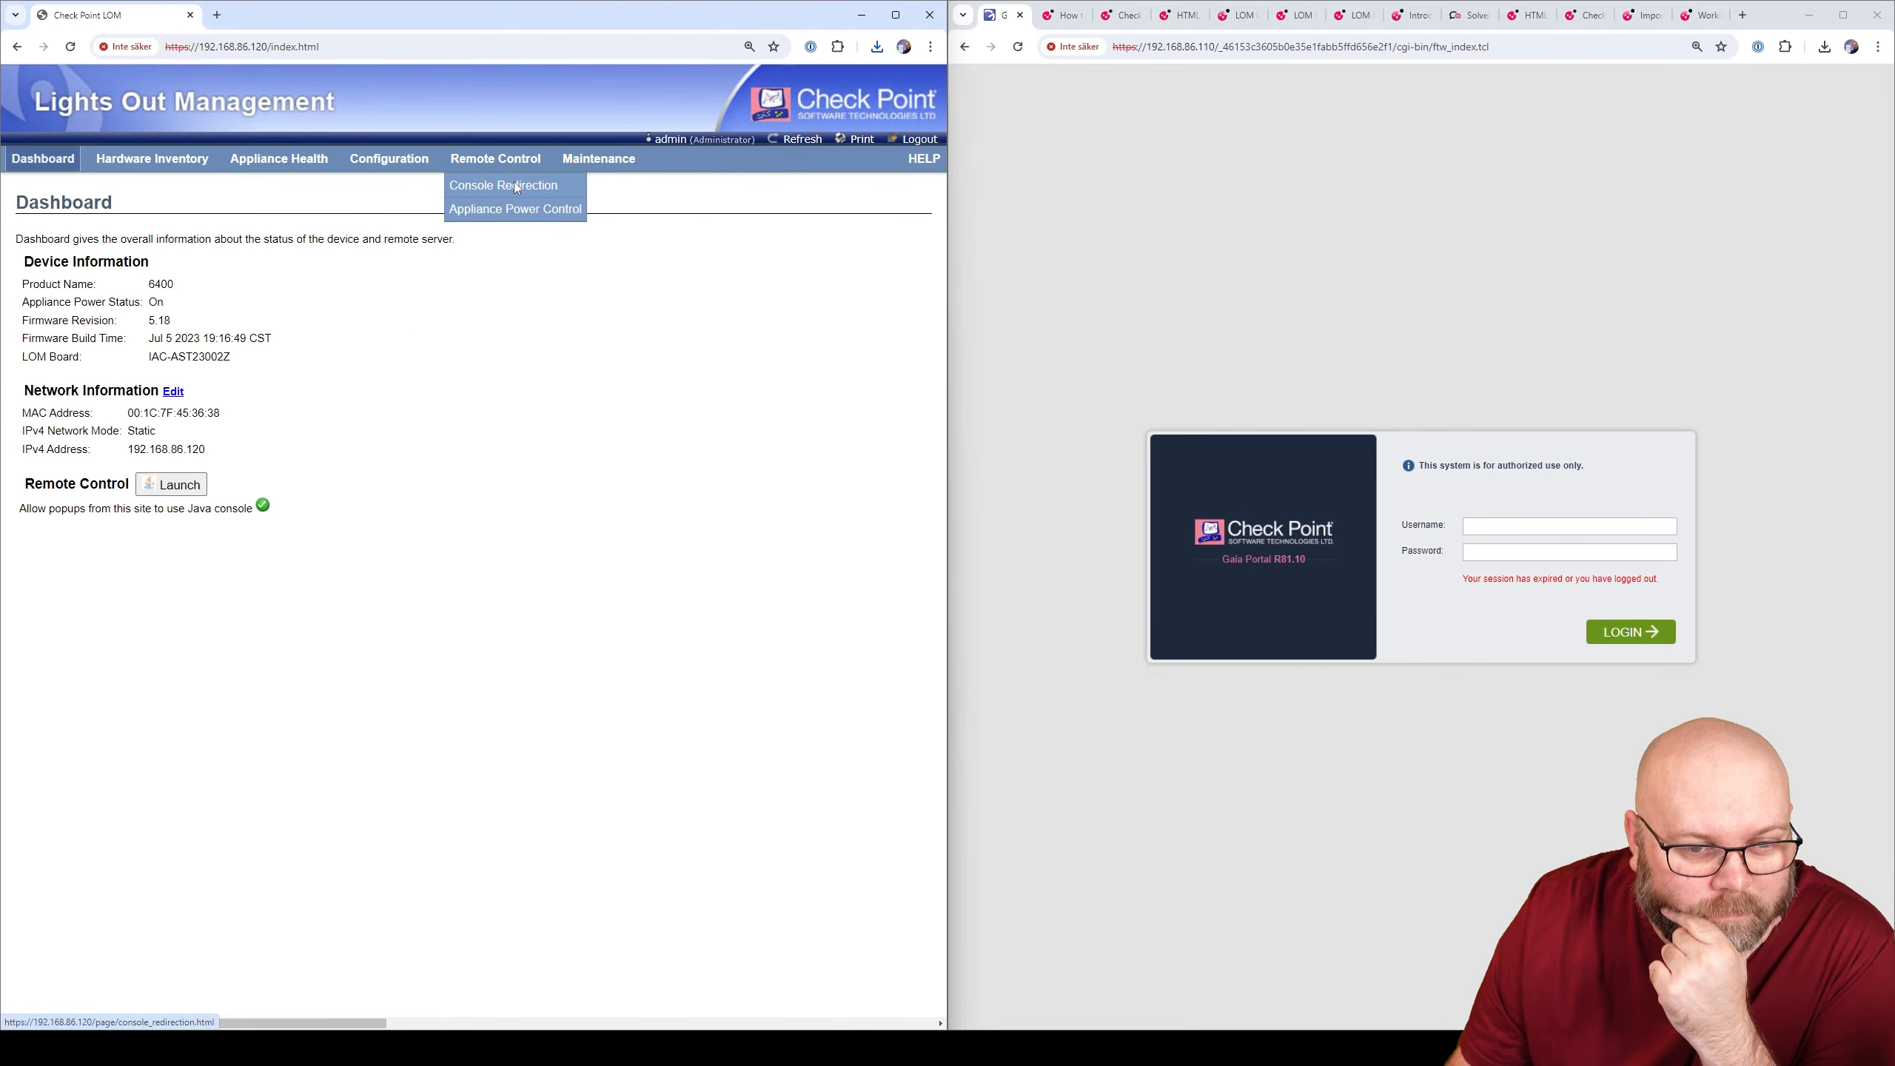
left_click(514, 181)
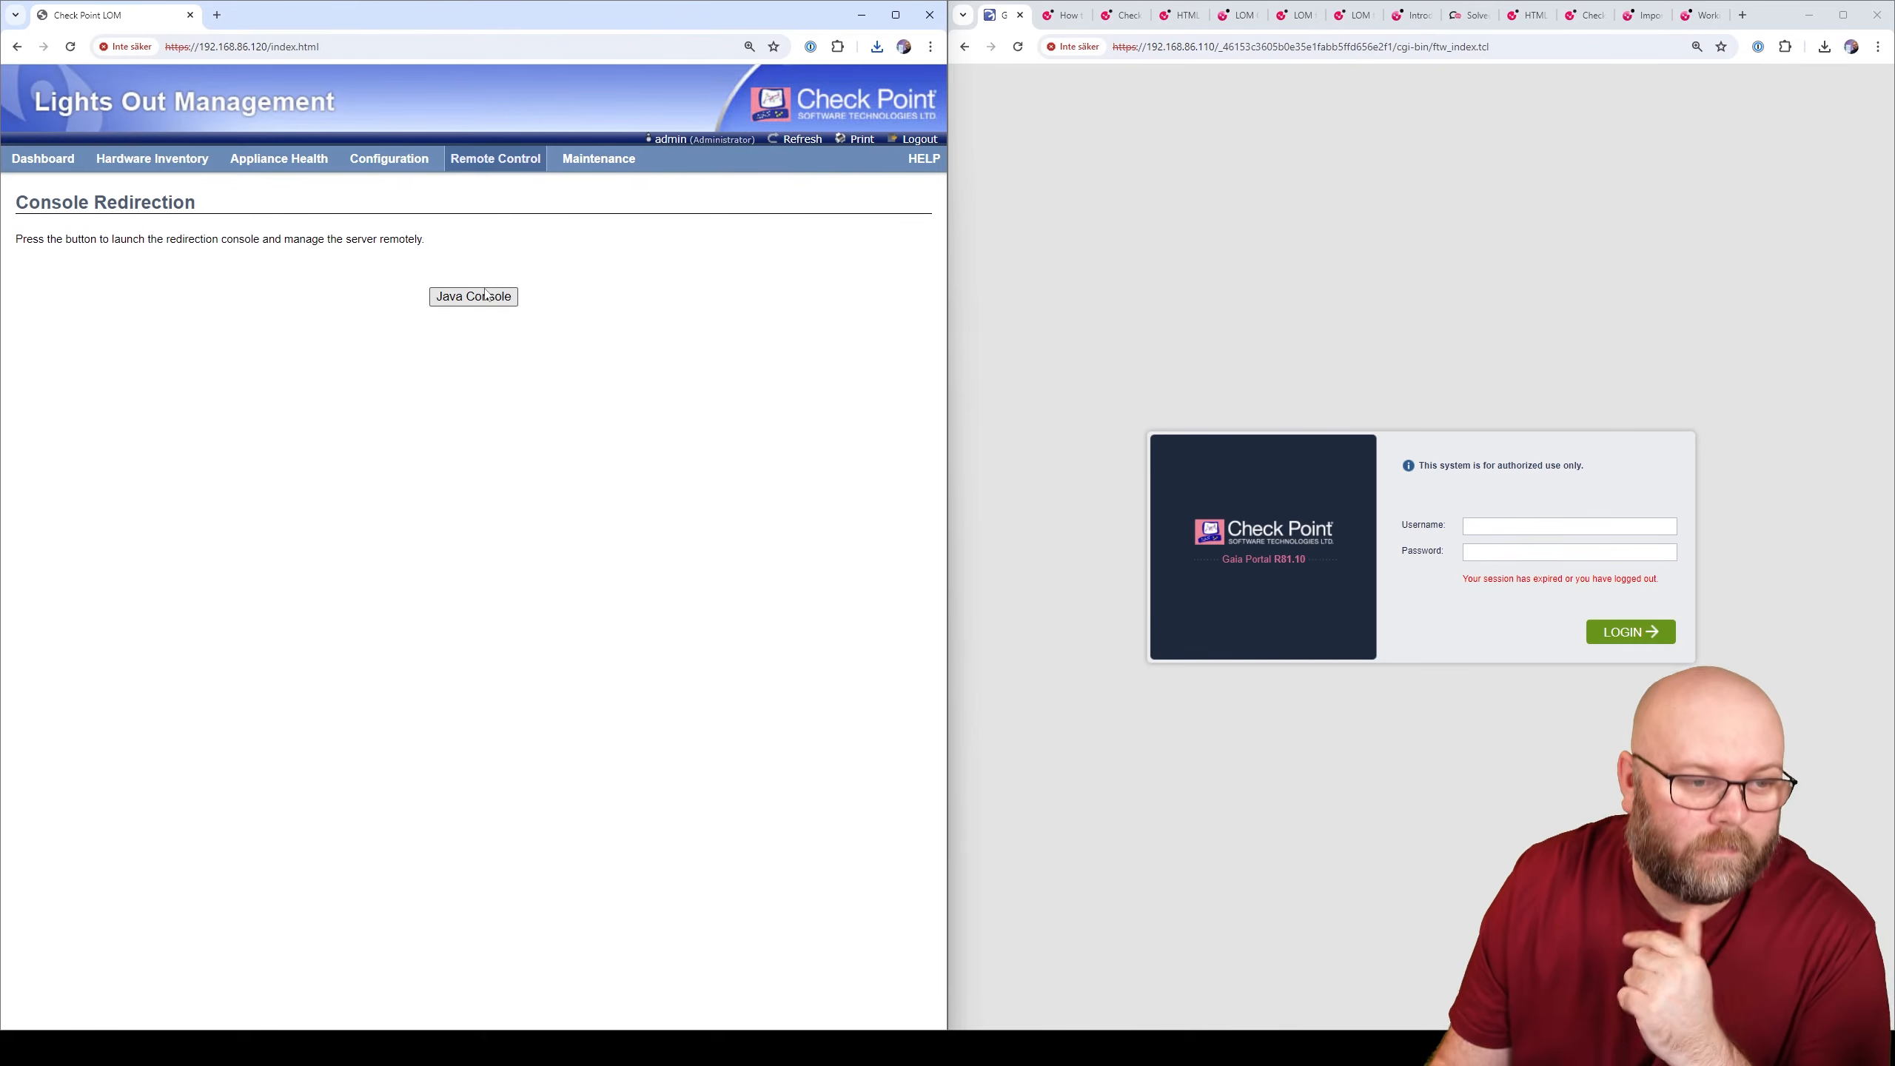
left_click(484, 299)
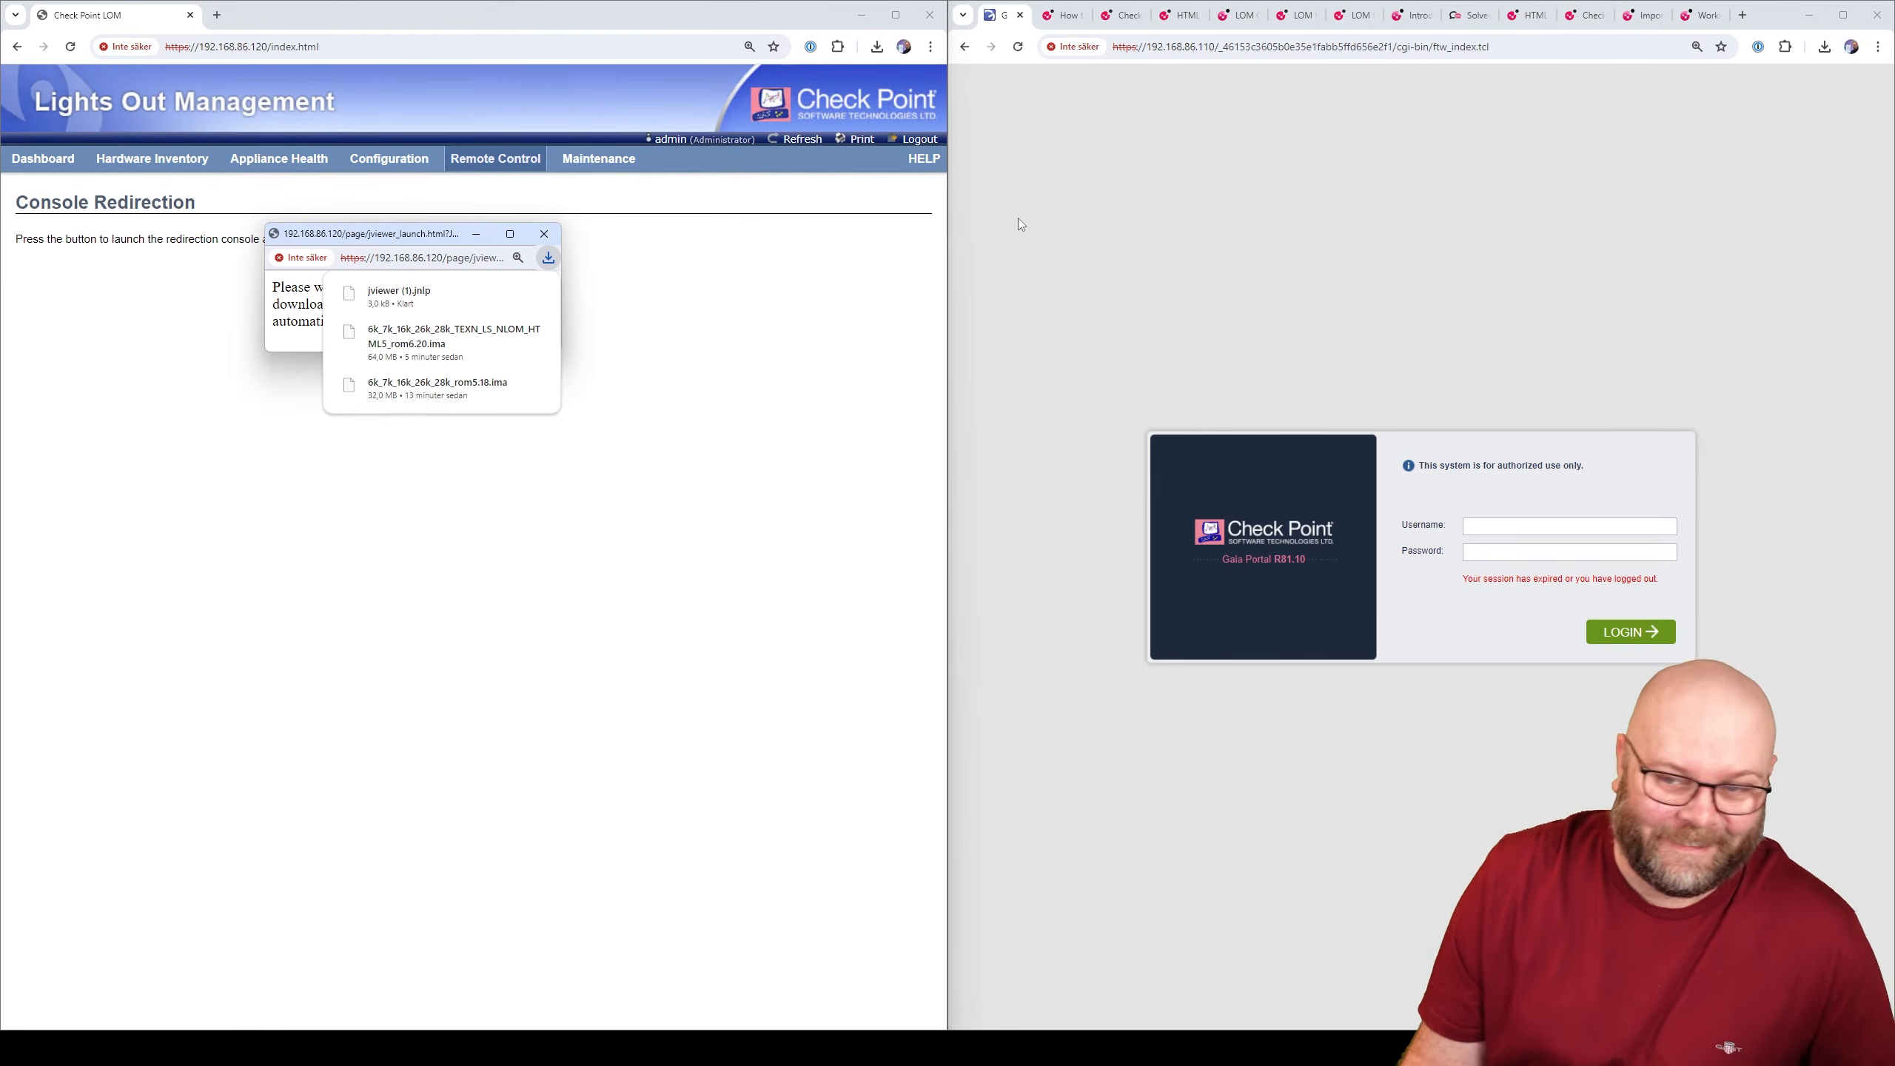
- Search the web for 'java' in a new tab and open the official Java site
left_click(1744, 16)
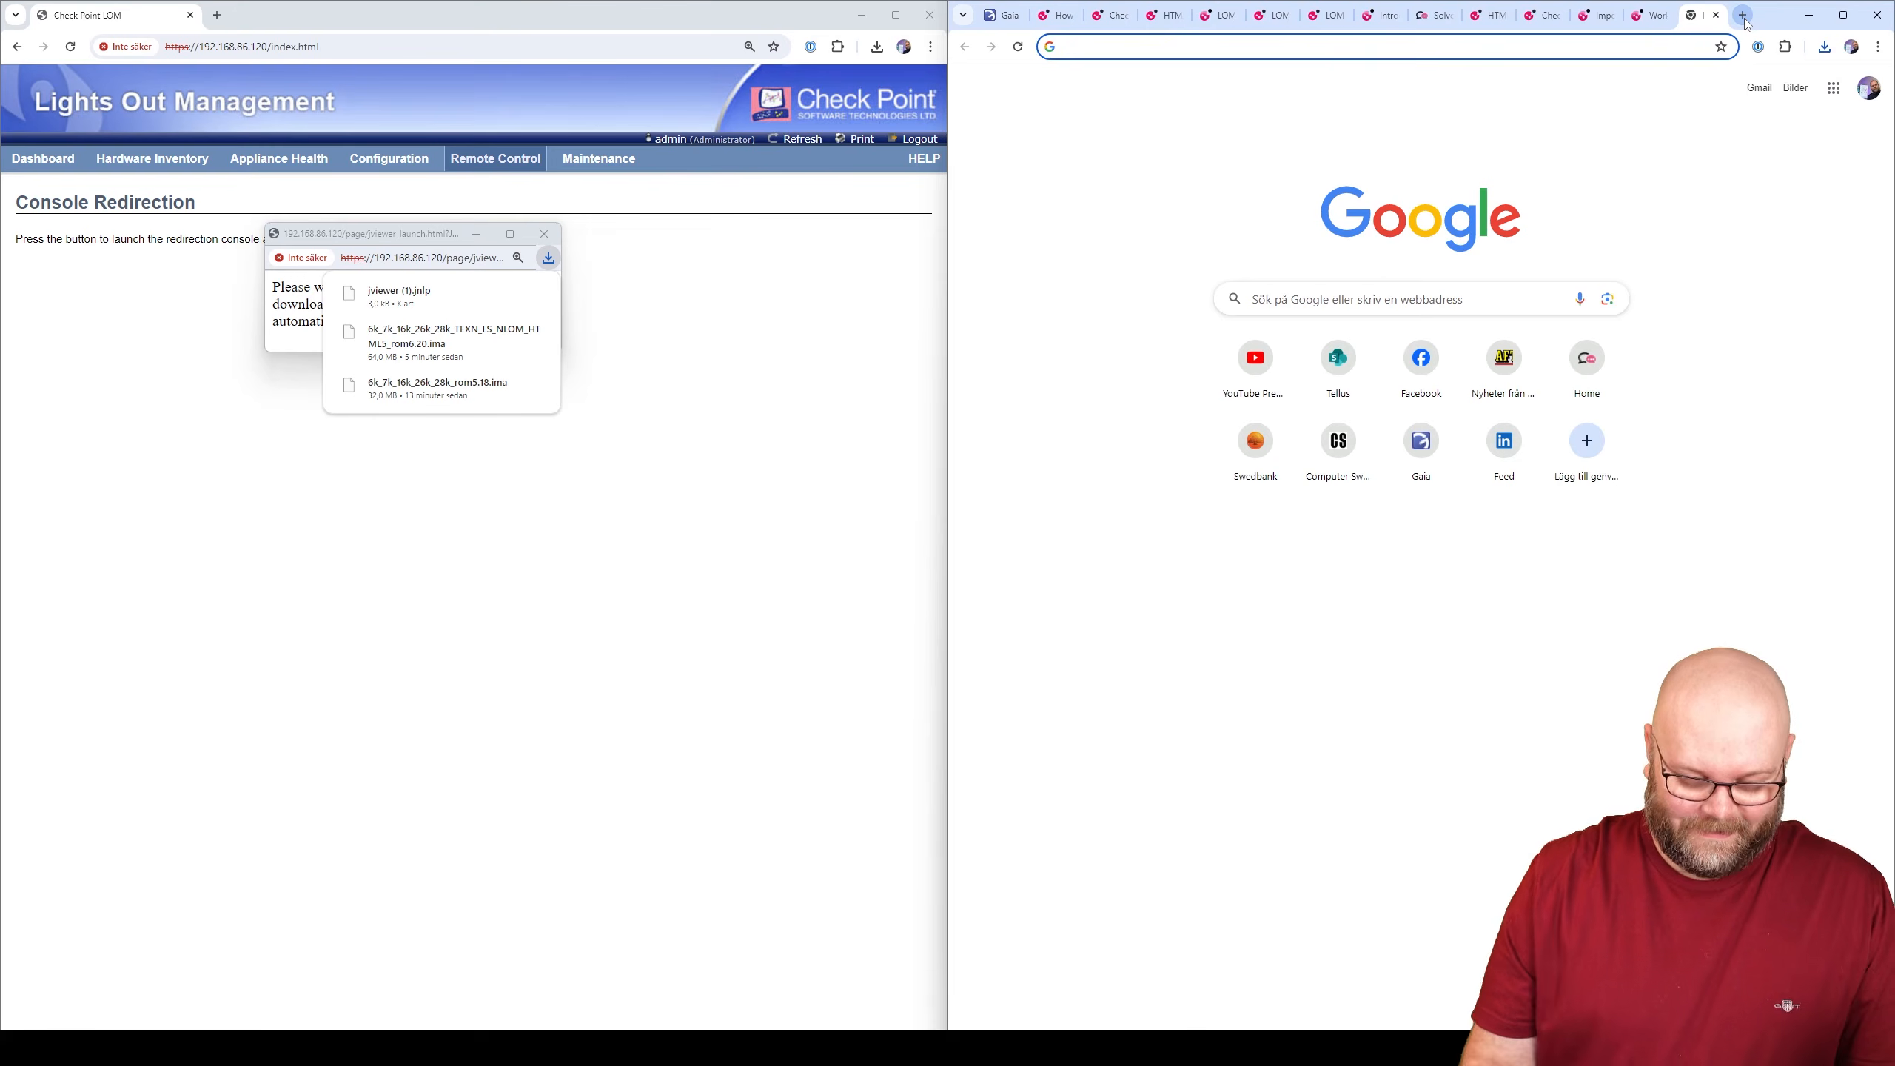
type("java")
key("Return")
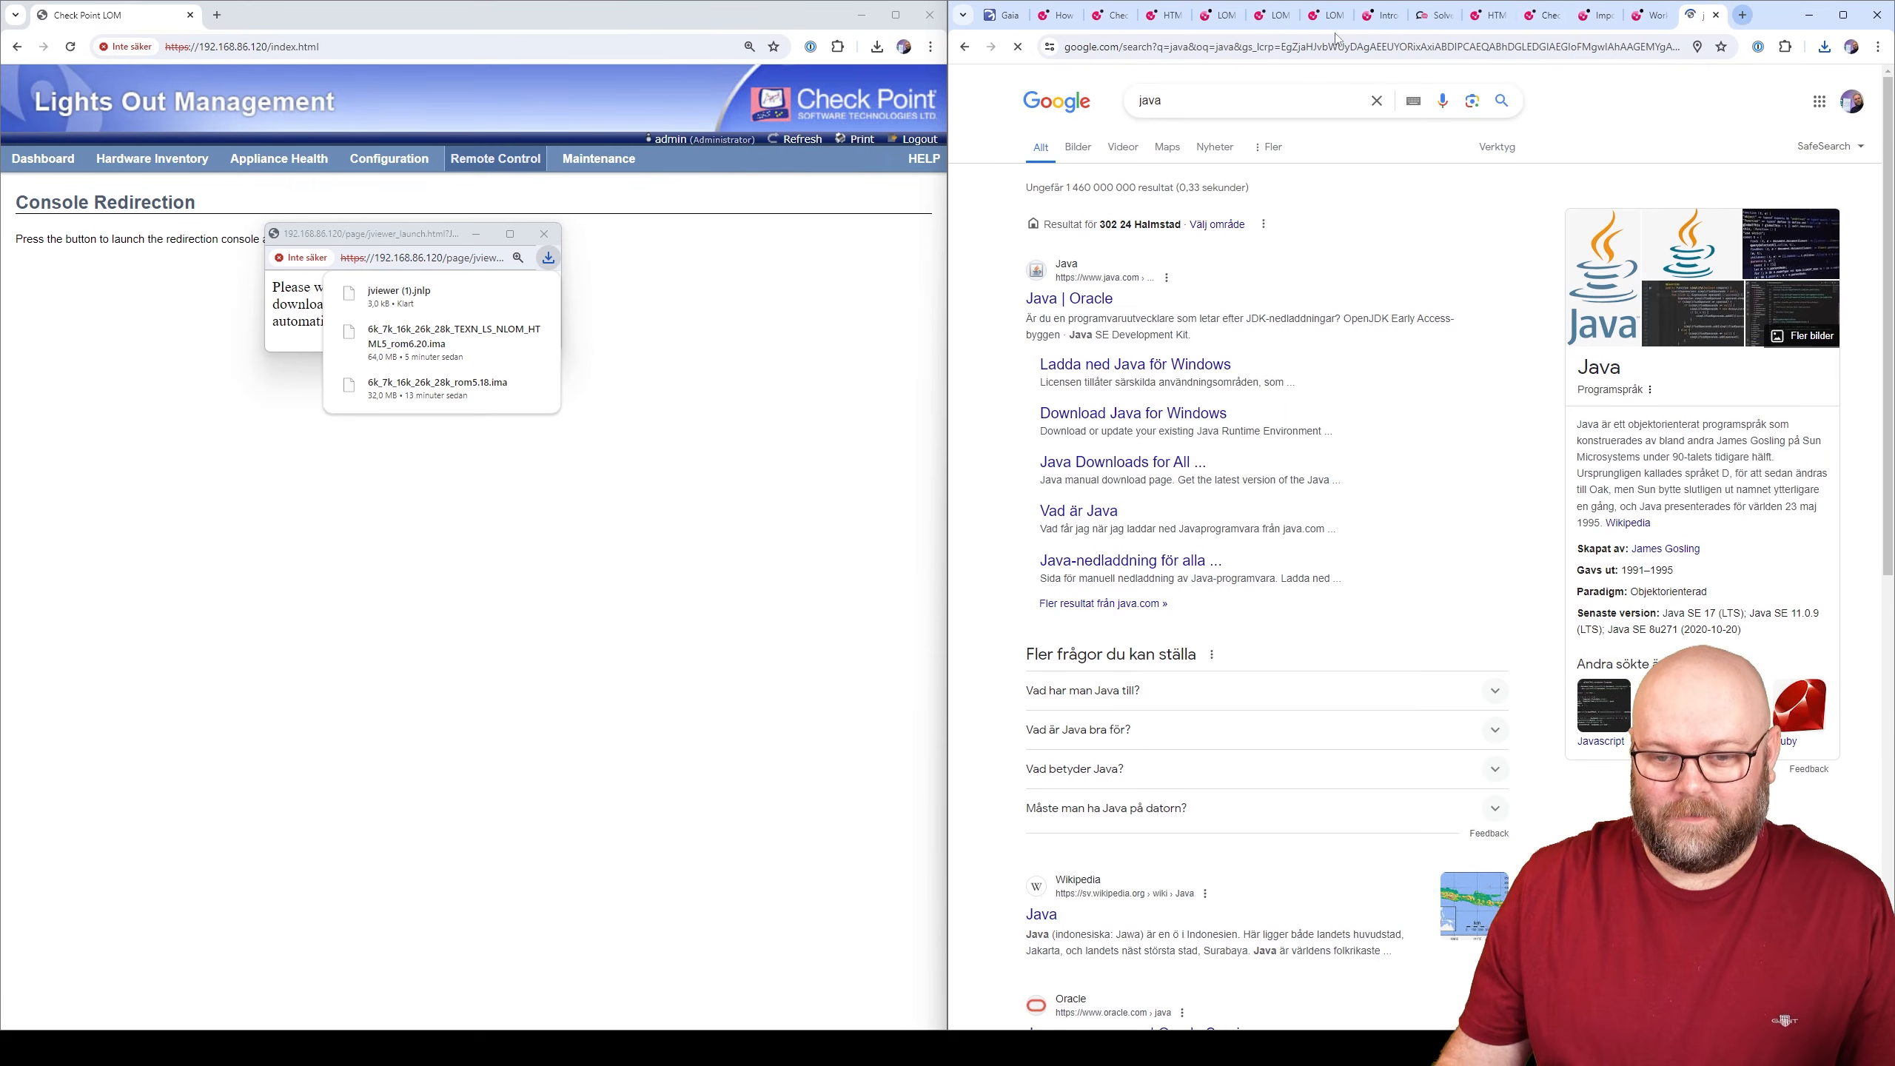
left_click(1106, 297)
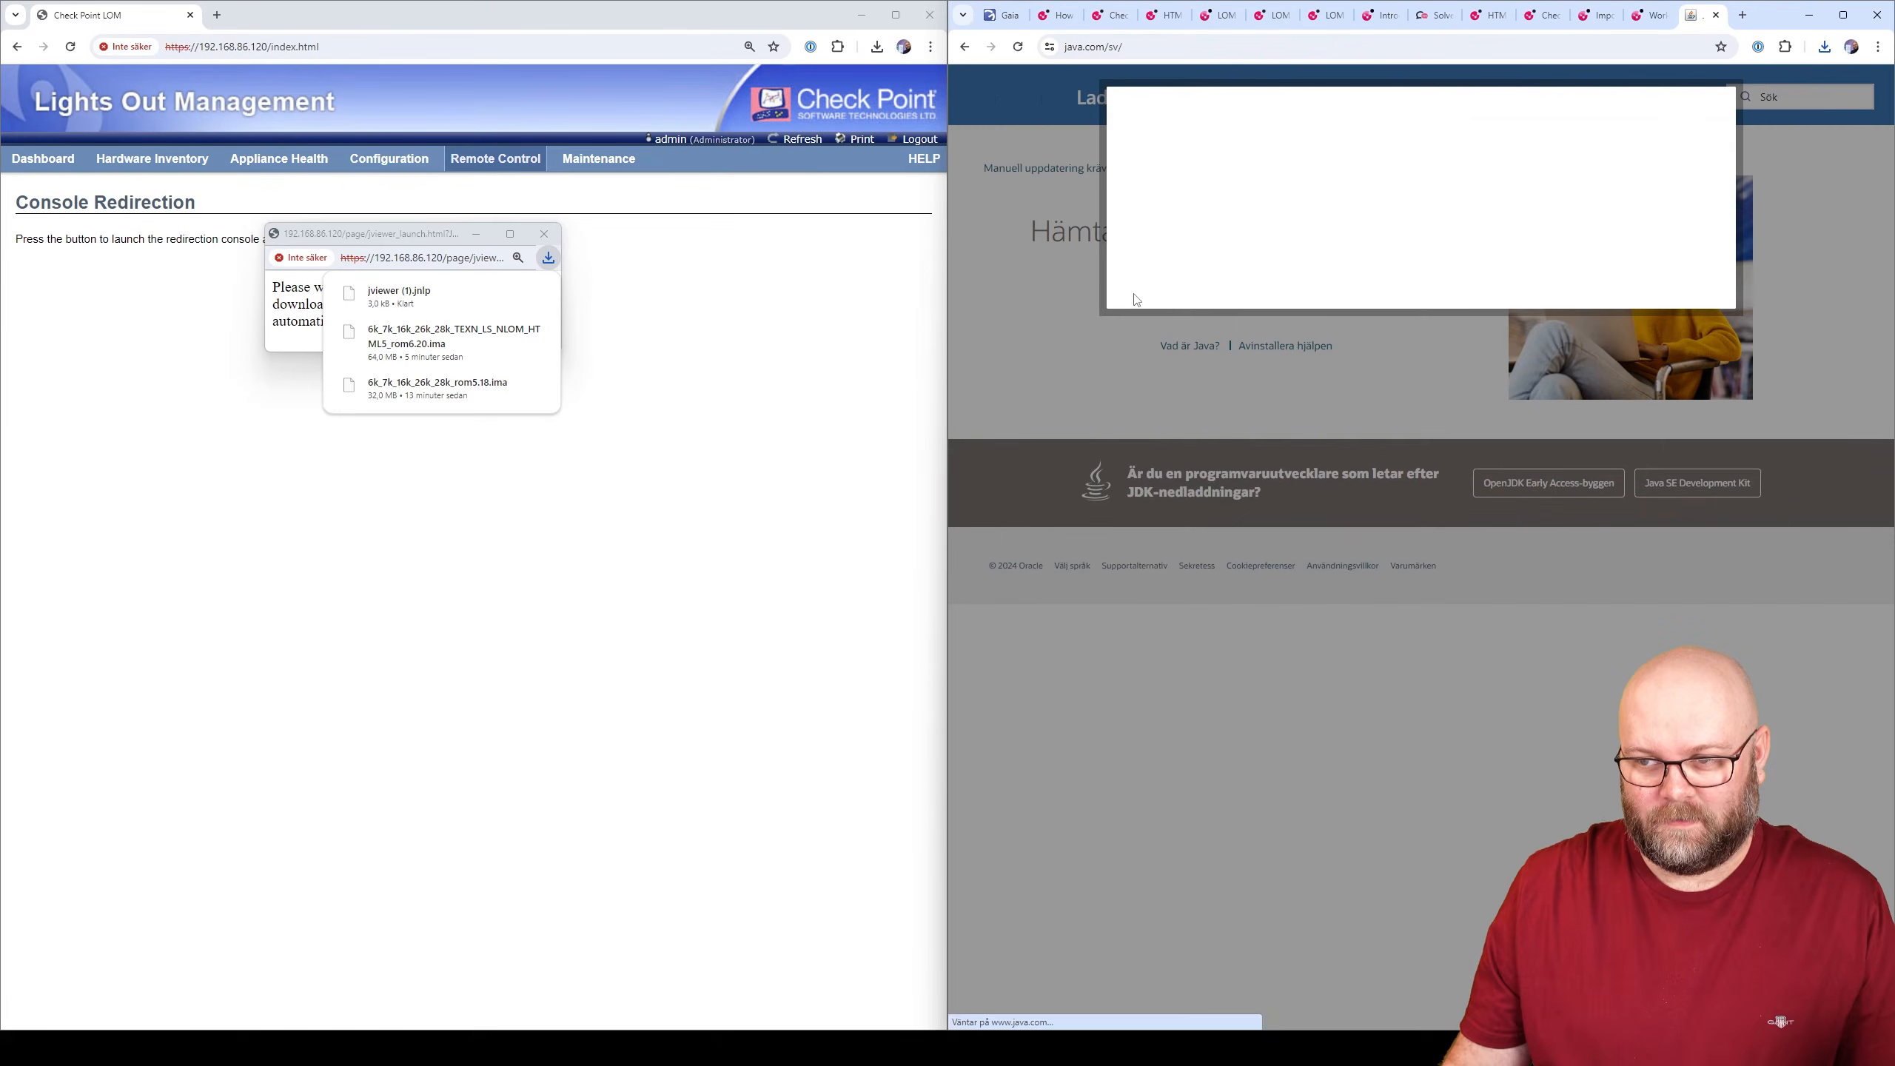
- Accept cookies, download the 64-bit Java 8 Update 411 installer, and run jre-8u411-windows-x64.exe
left_click(1178, 308)
left_click(1243, 296)
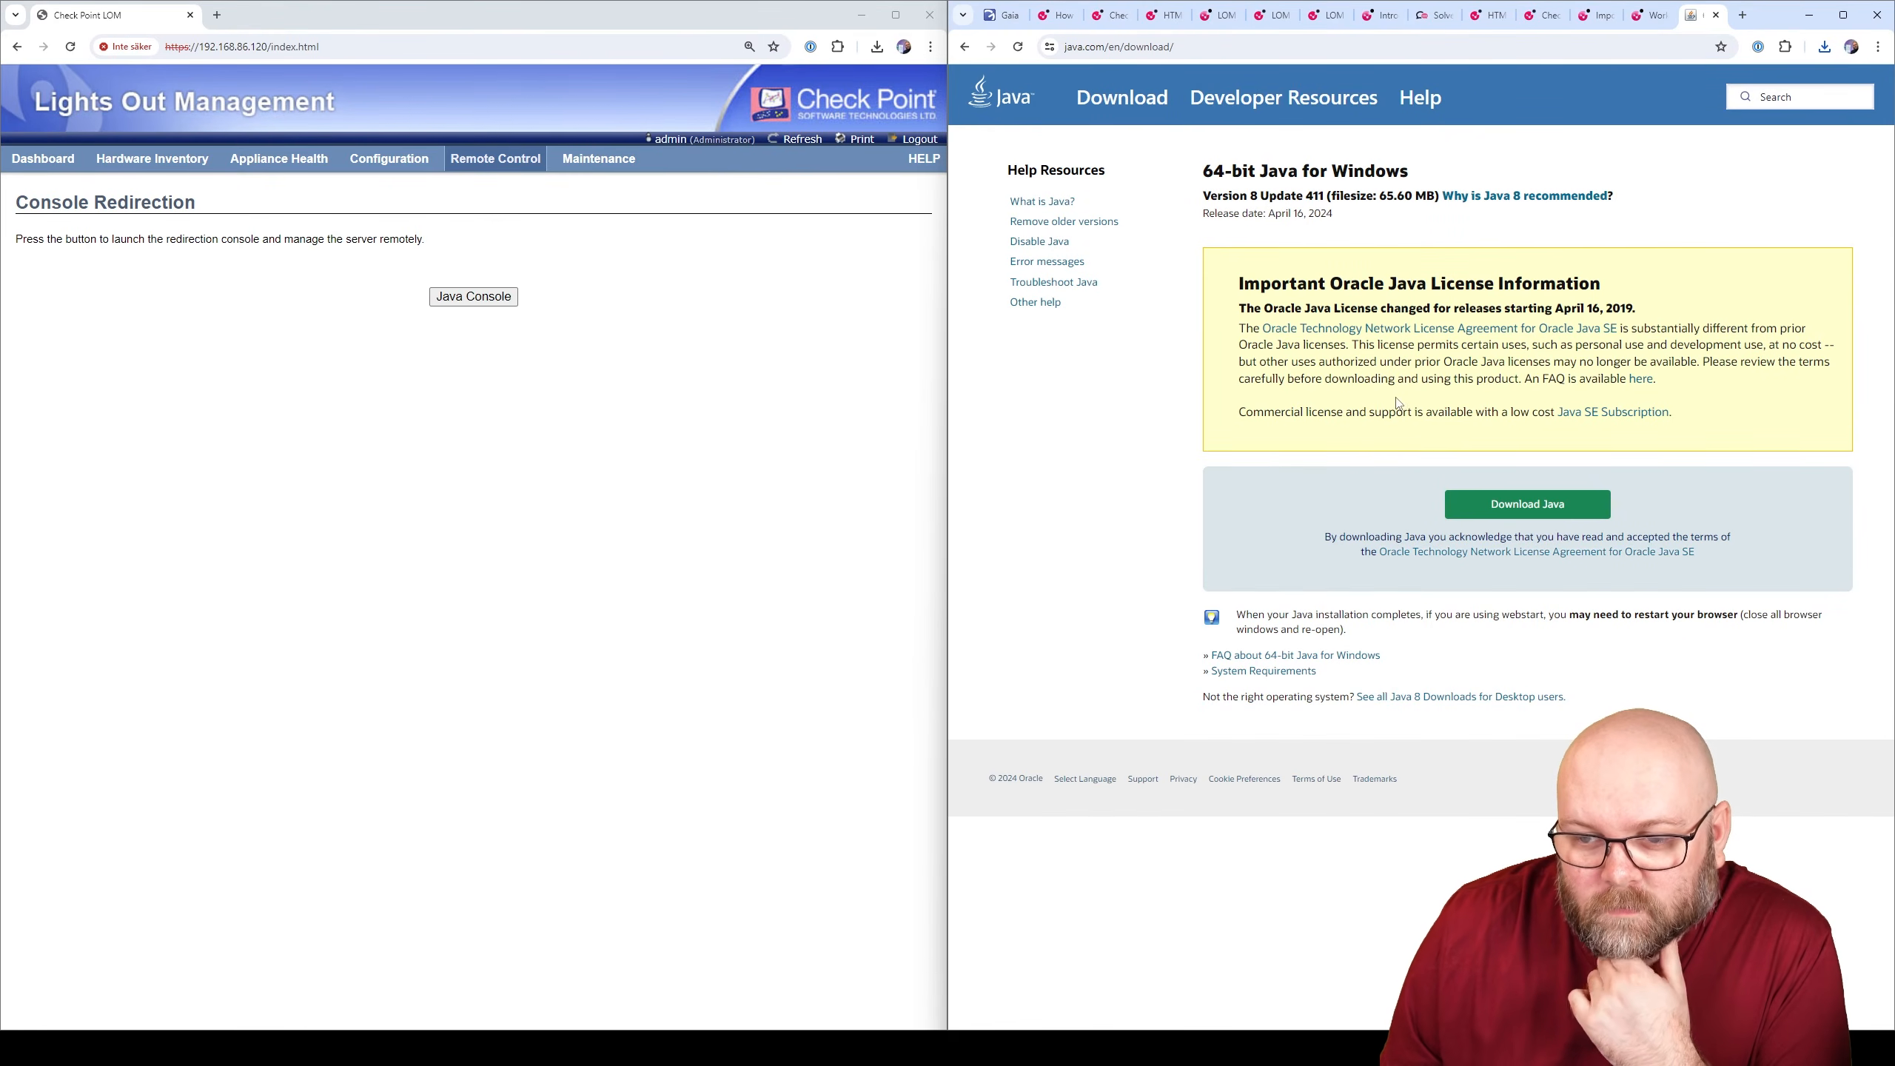
left_click(1522, 504)
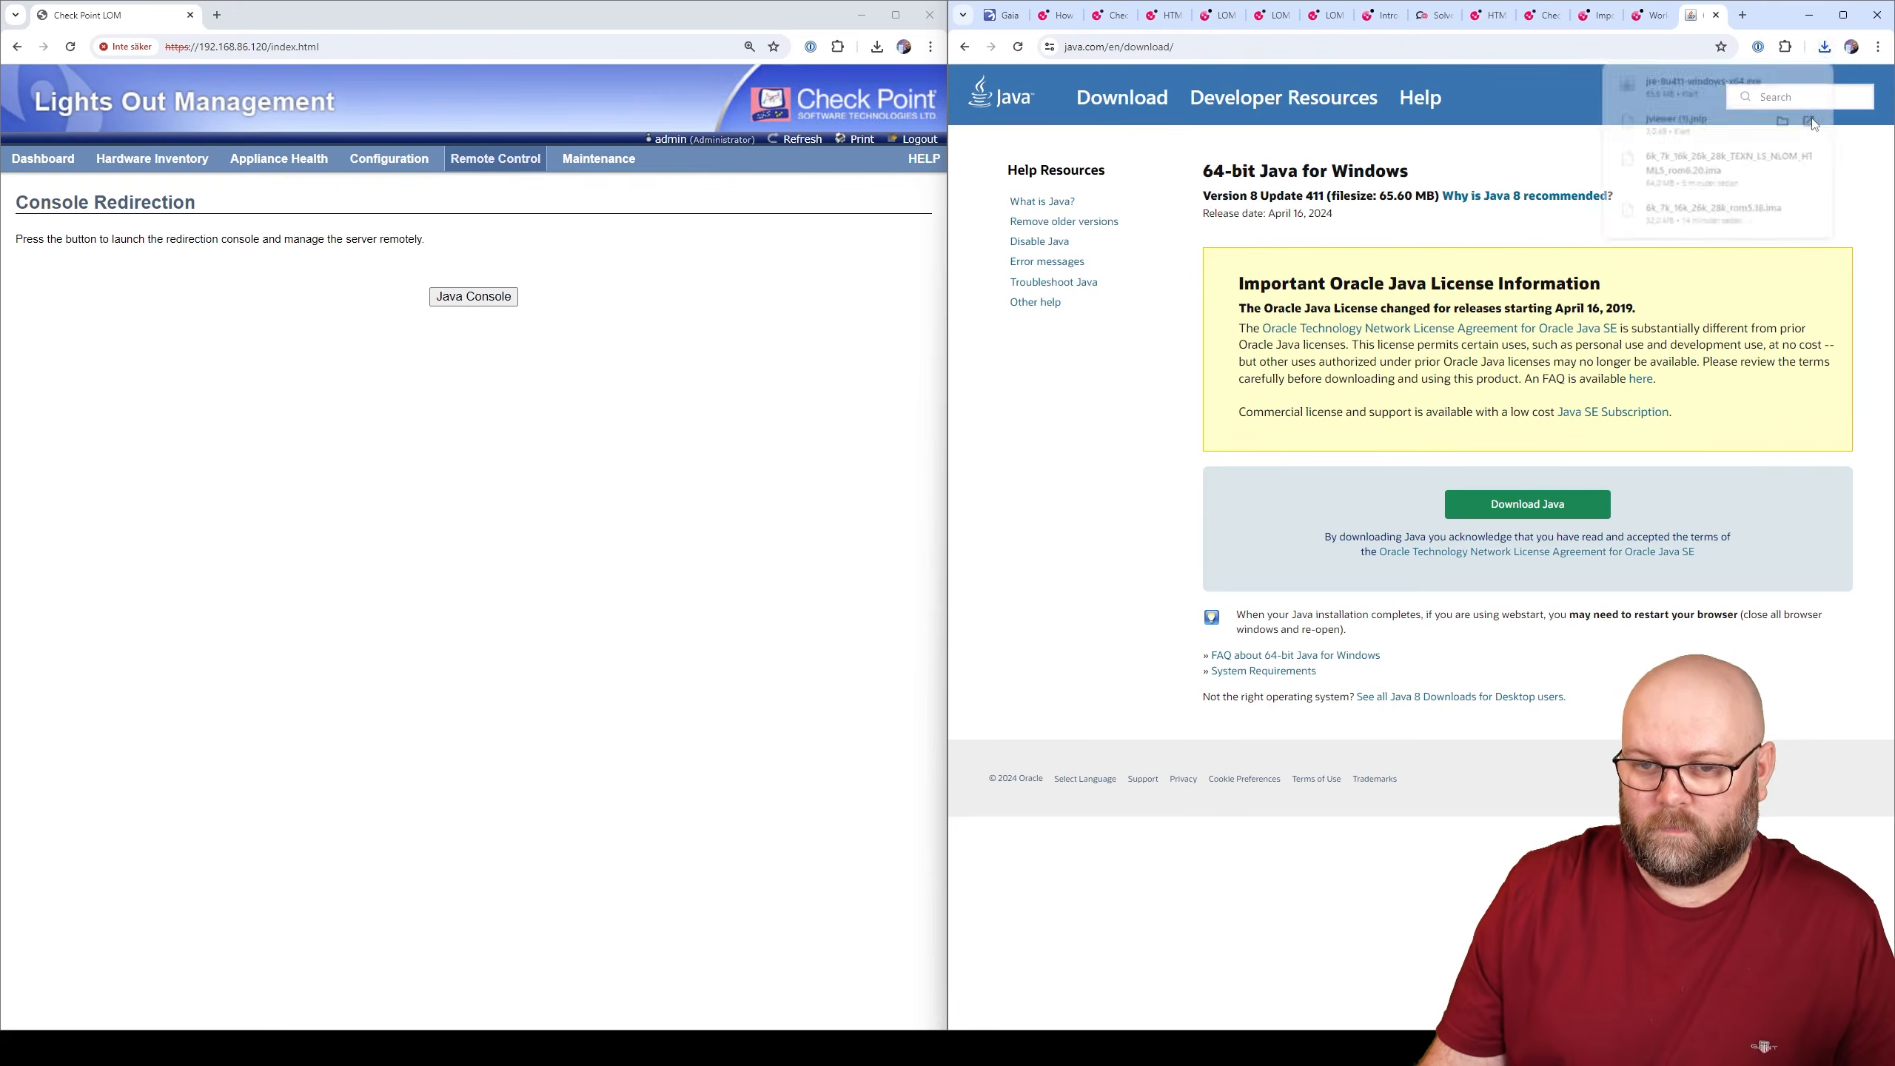
left_click(1731, 88)
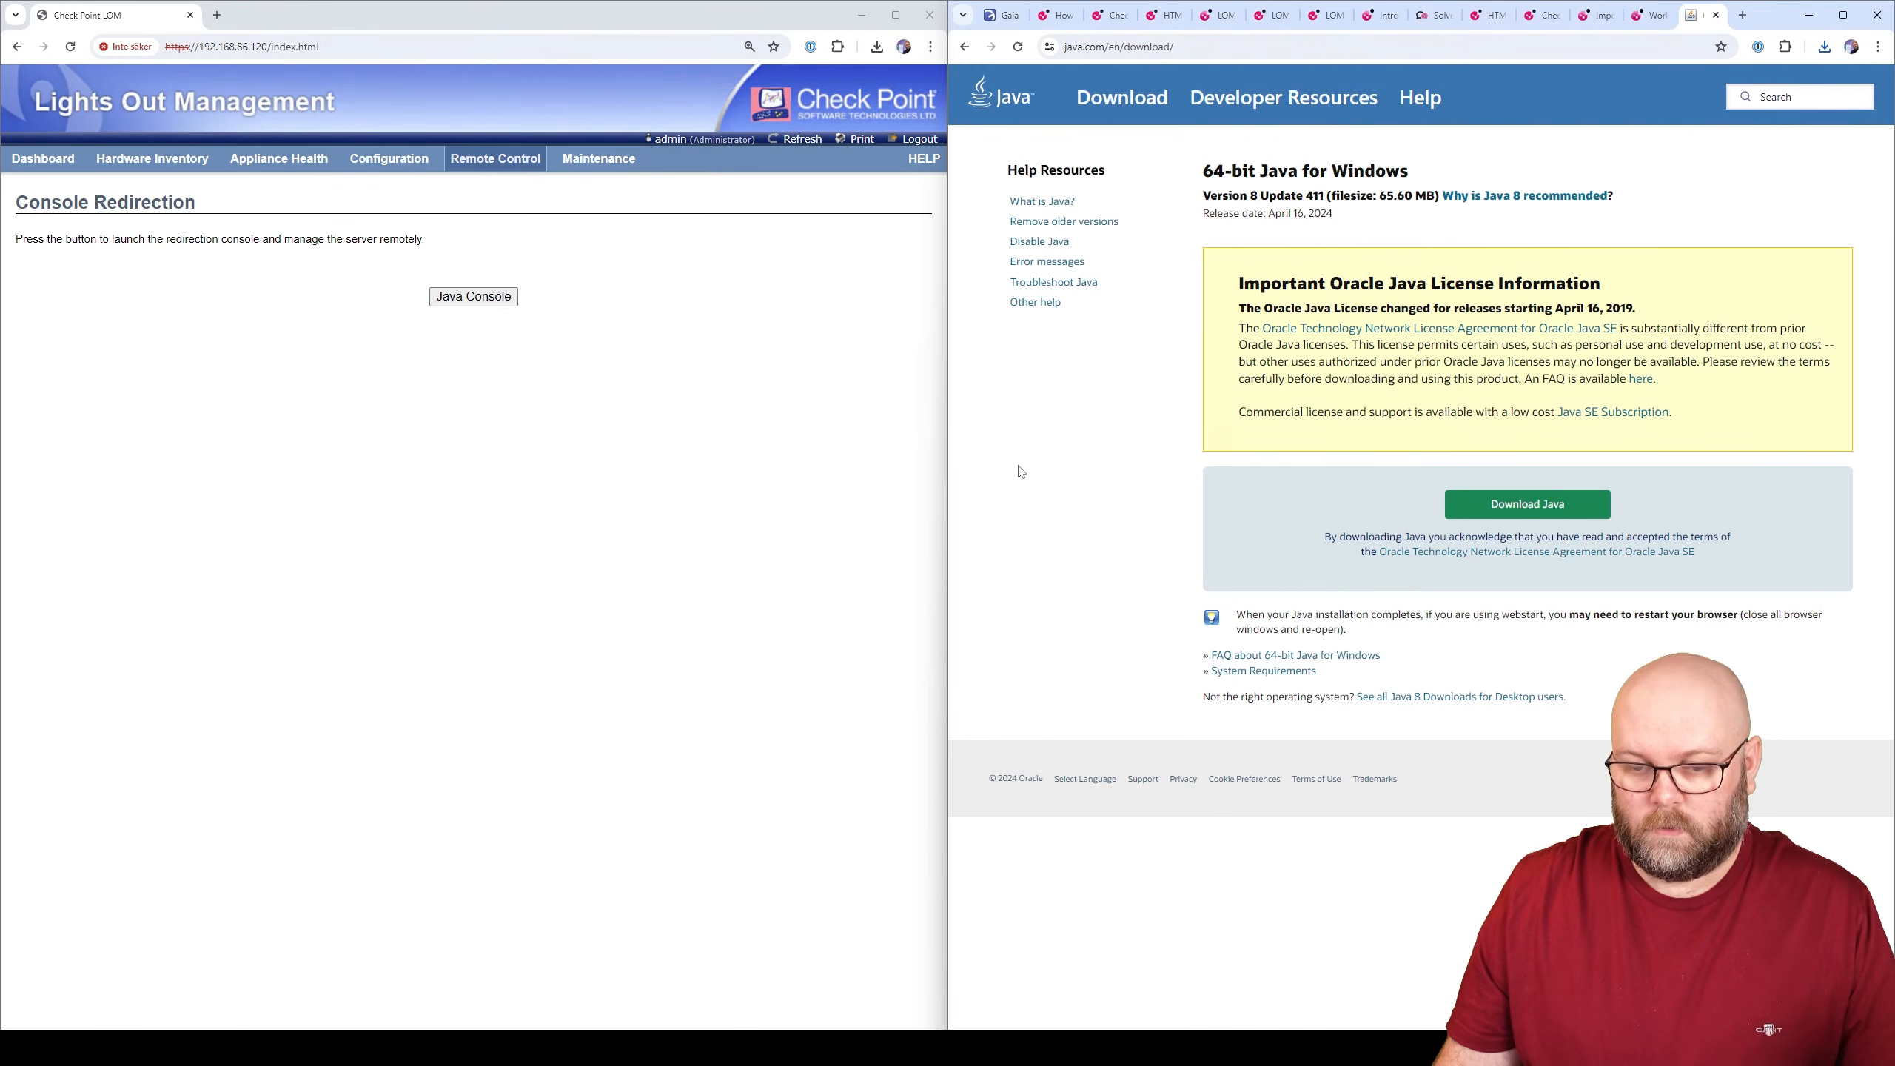
left_click(359, 124)
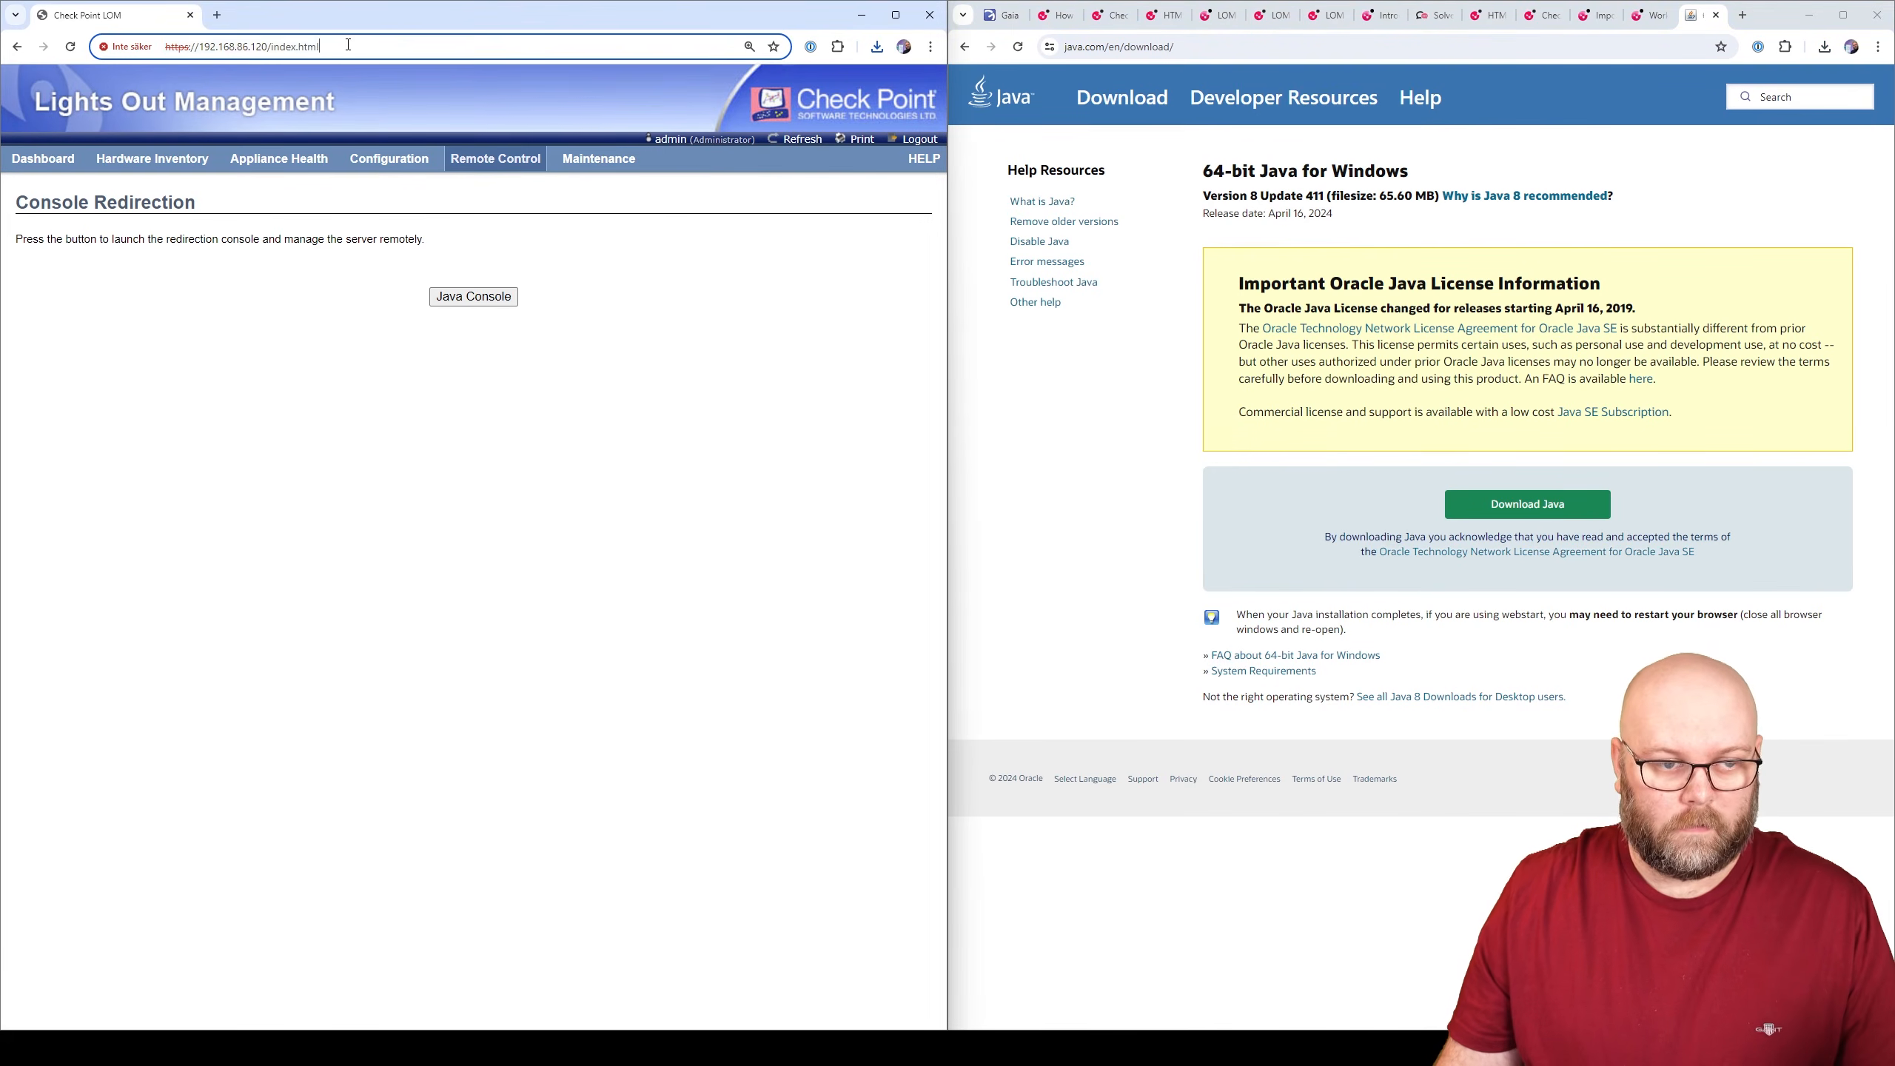
- Launch the Java Console, continuing past the certificate warning and allowing JViewer to run
left_click(491, 297)
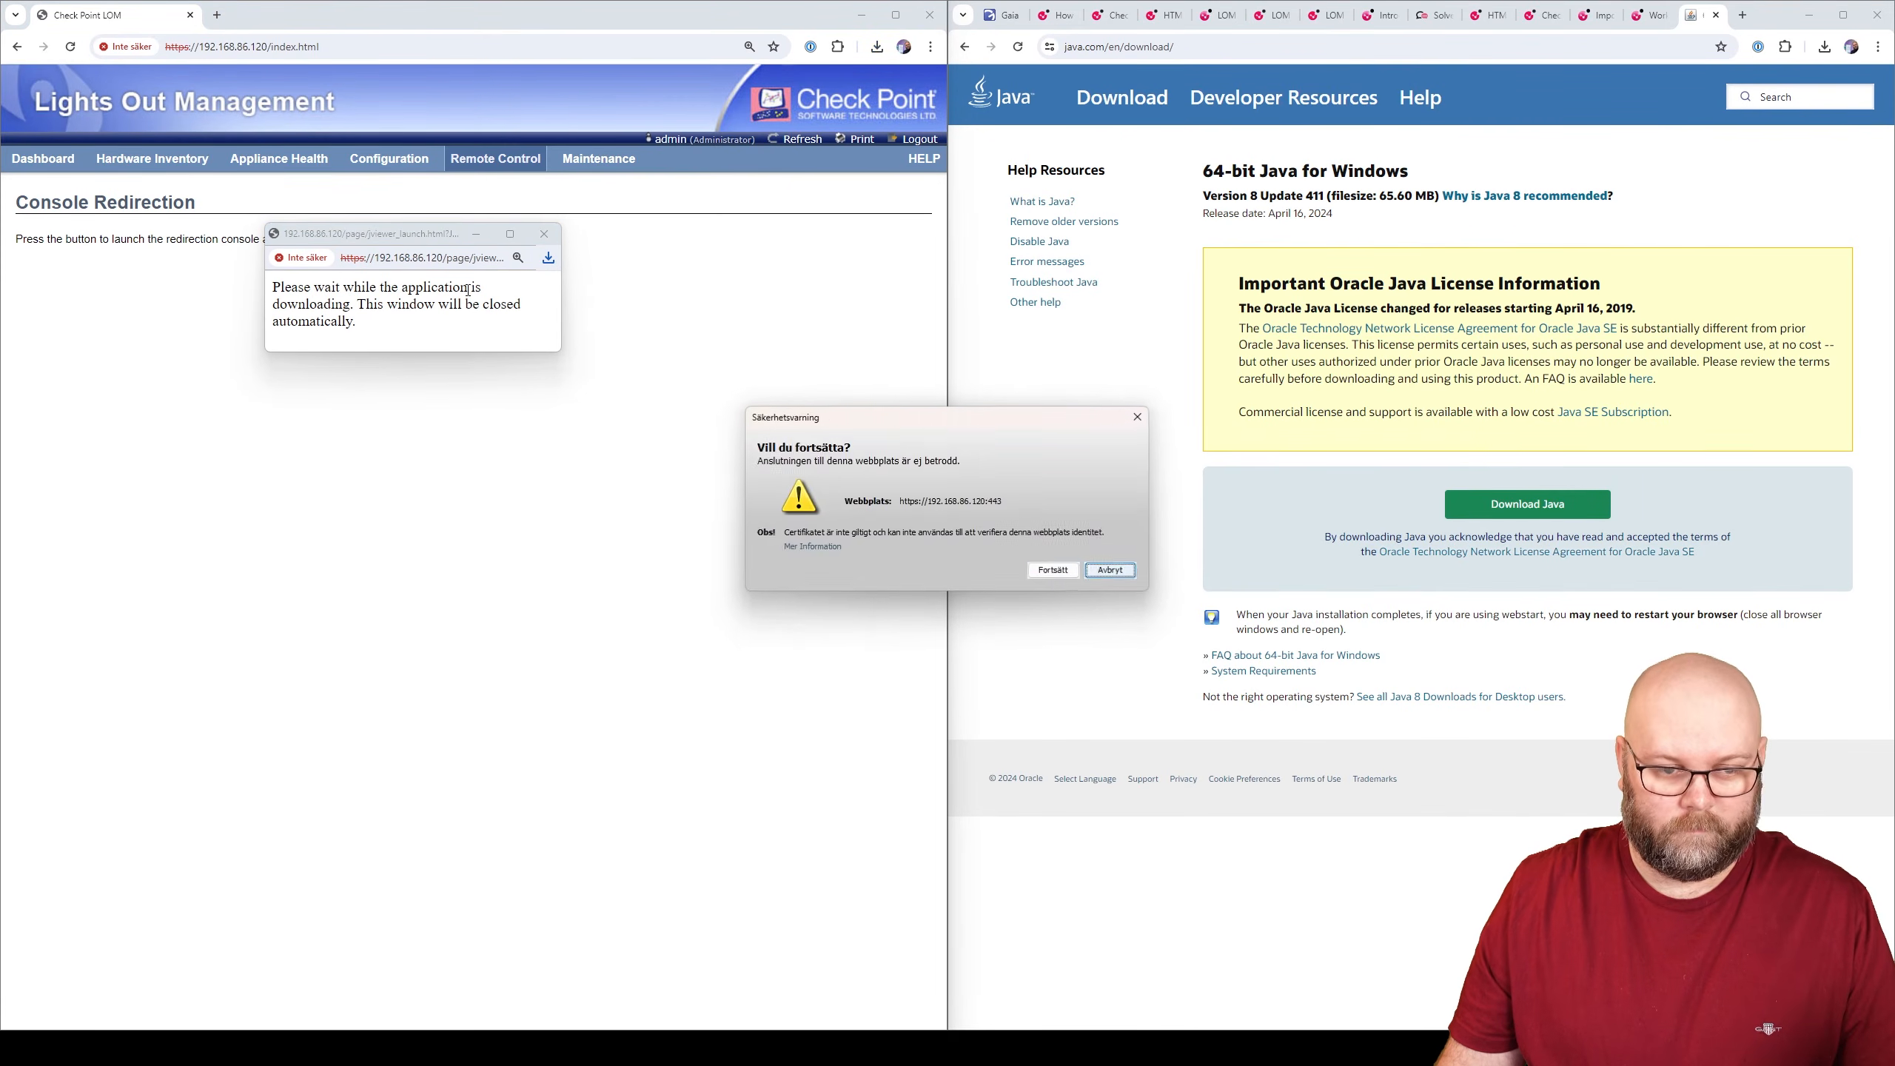
left_click(1053, 570)
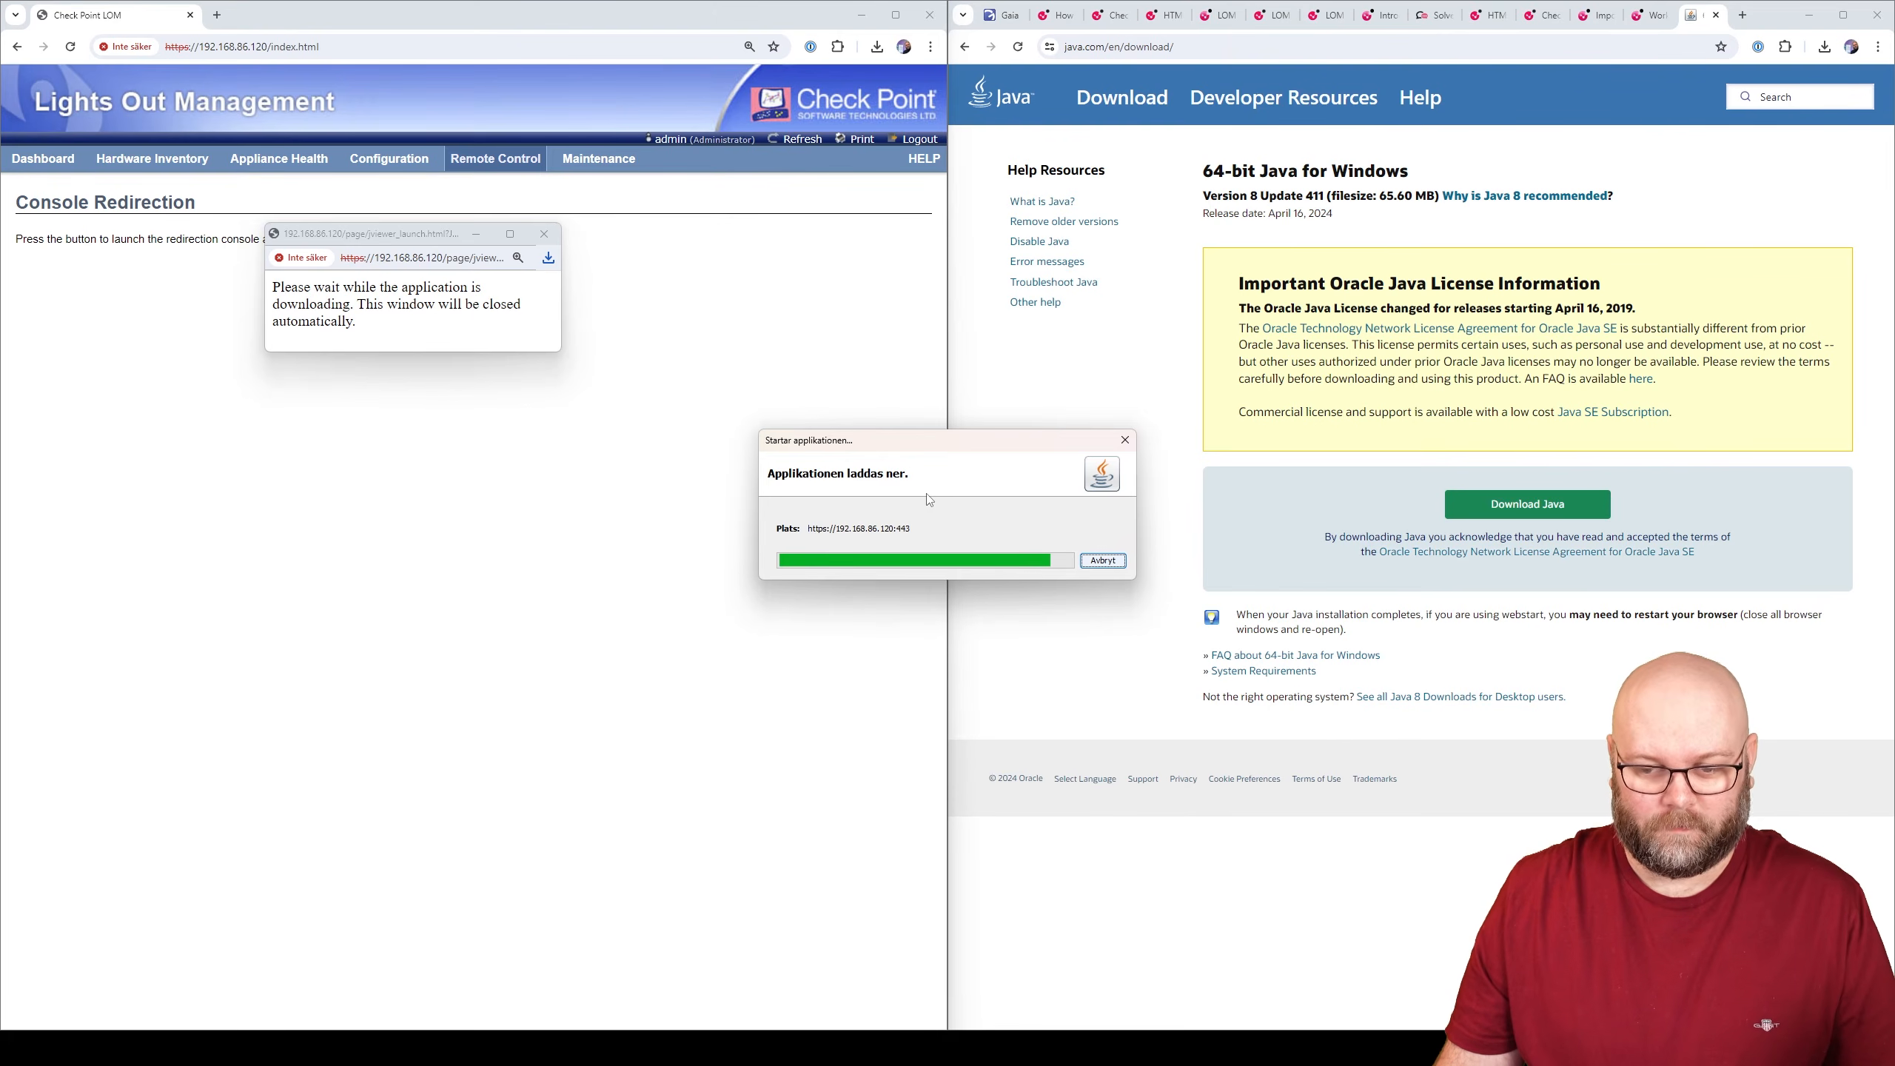
left_click(1052, 595)
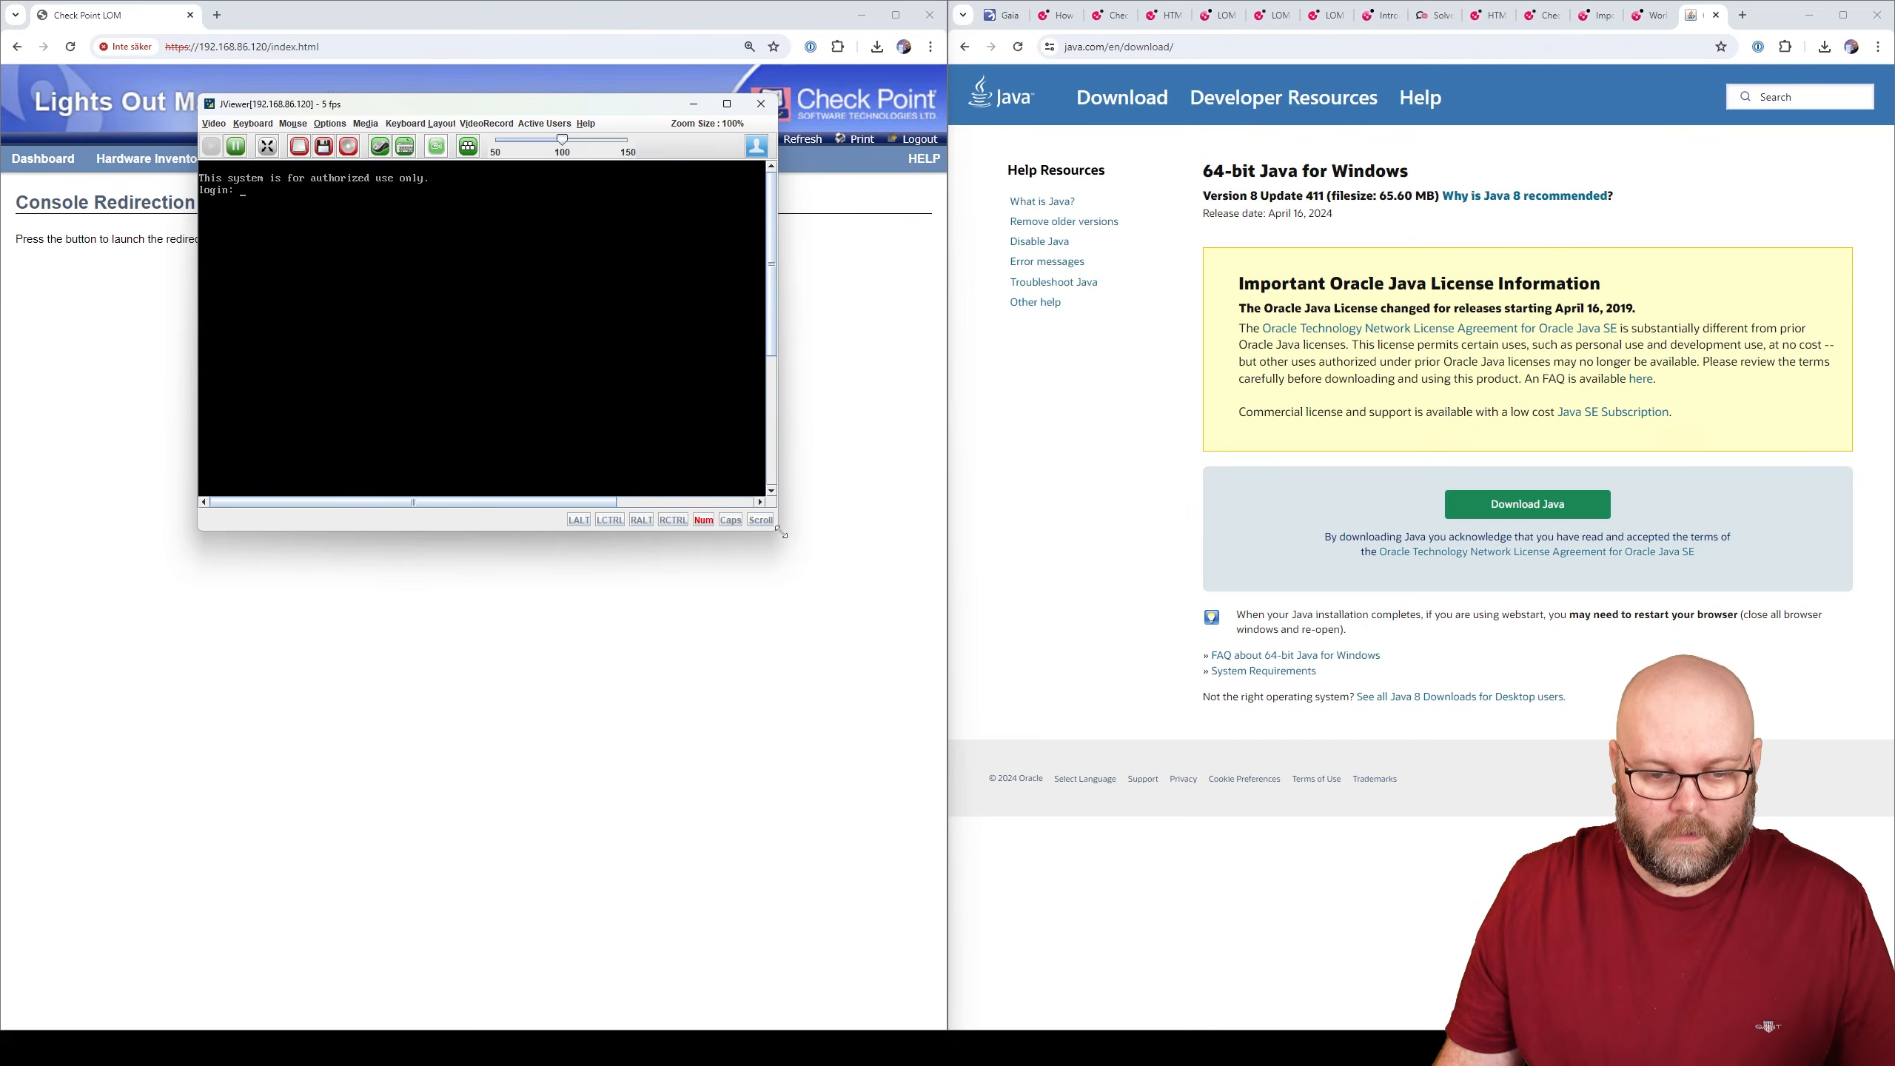
- Enlarge the JViewer window and log in to the appliance console as admin
left_click_drag(783, 526, 1058, 783)
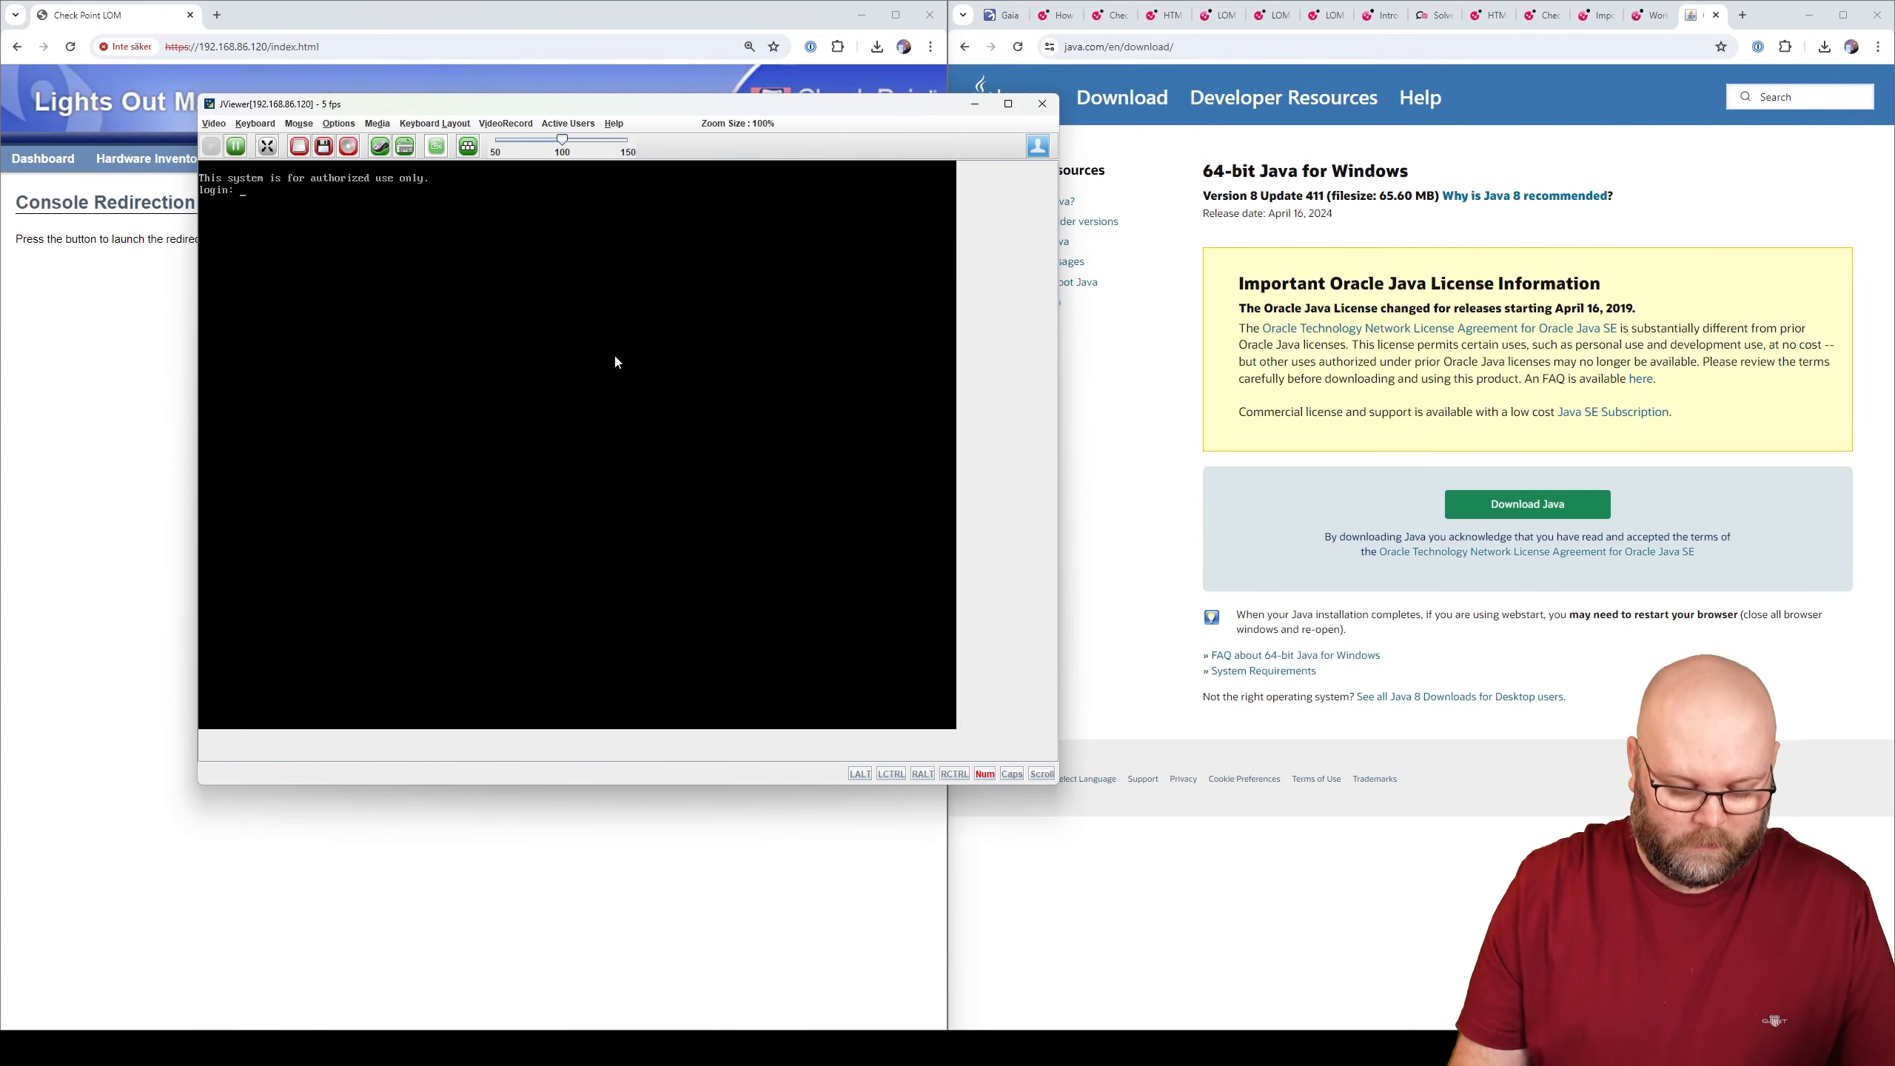
type("admin")
key("Return")
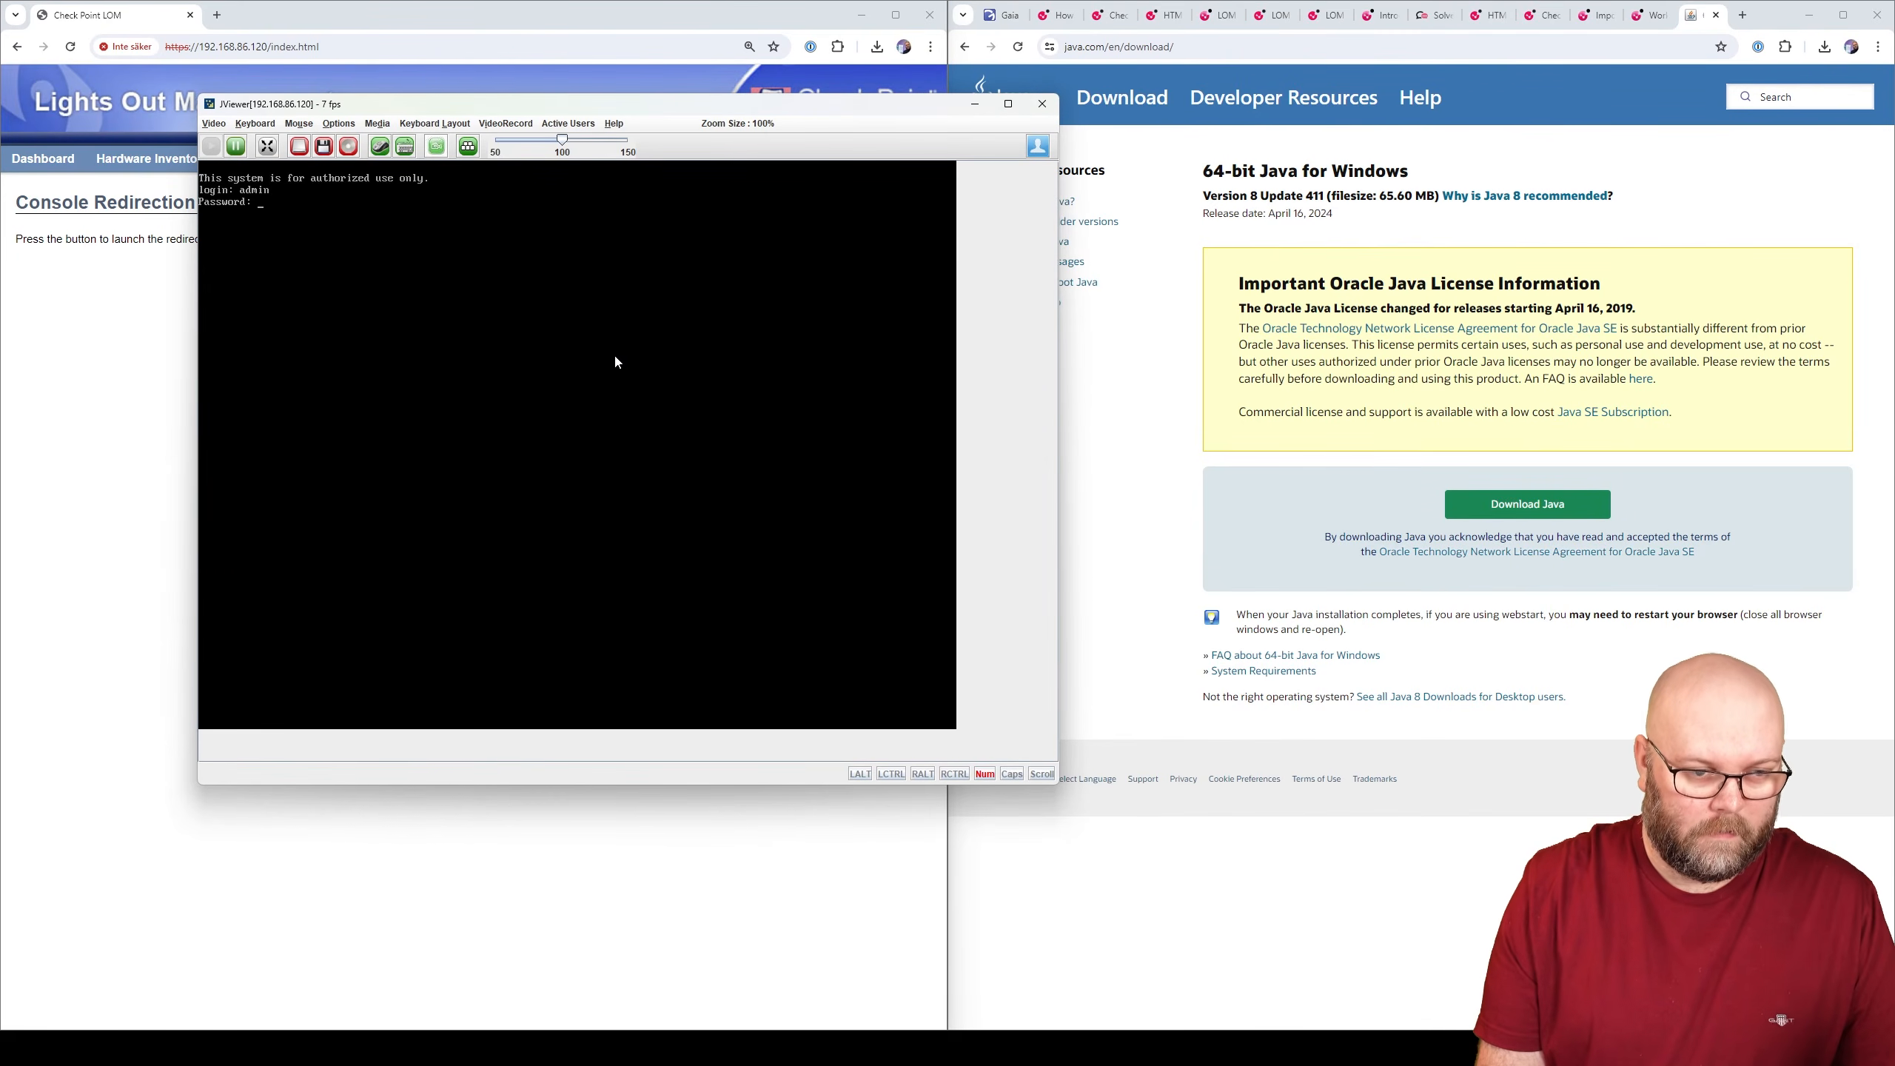
key("Return")
key("Return")
key("Return")
key("Return")
key("Return")
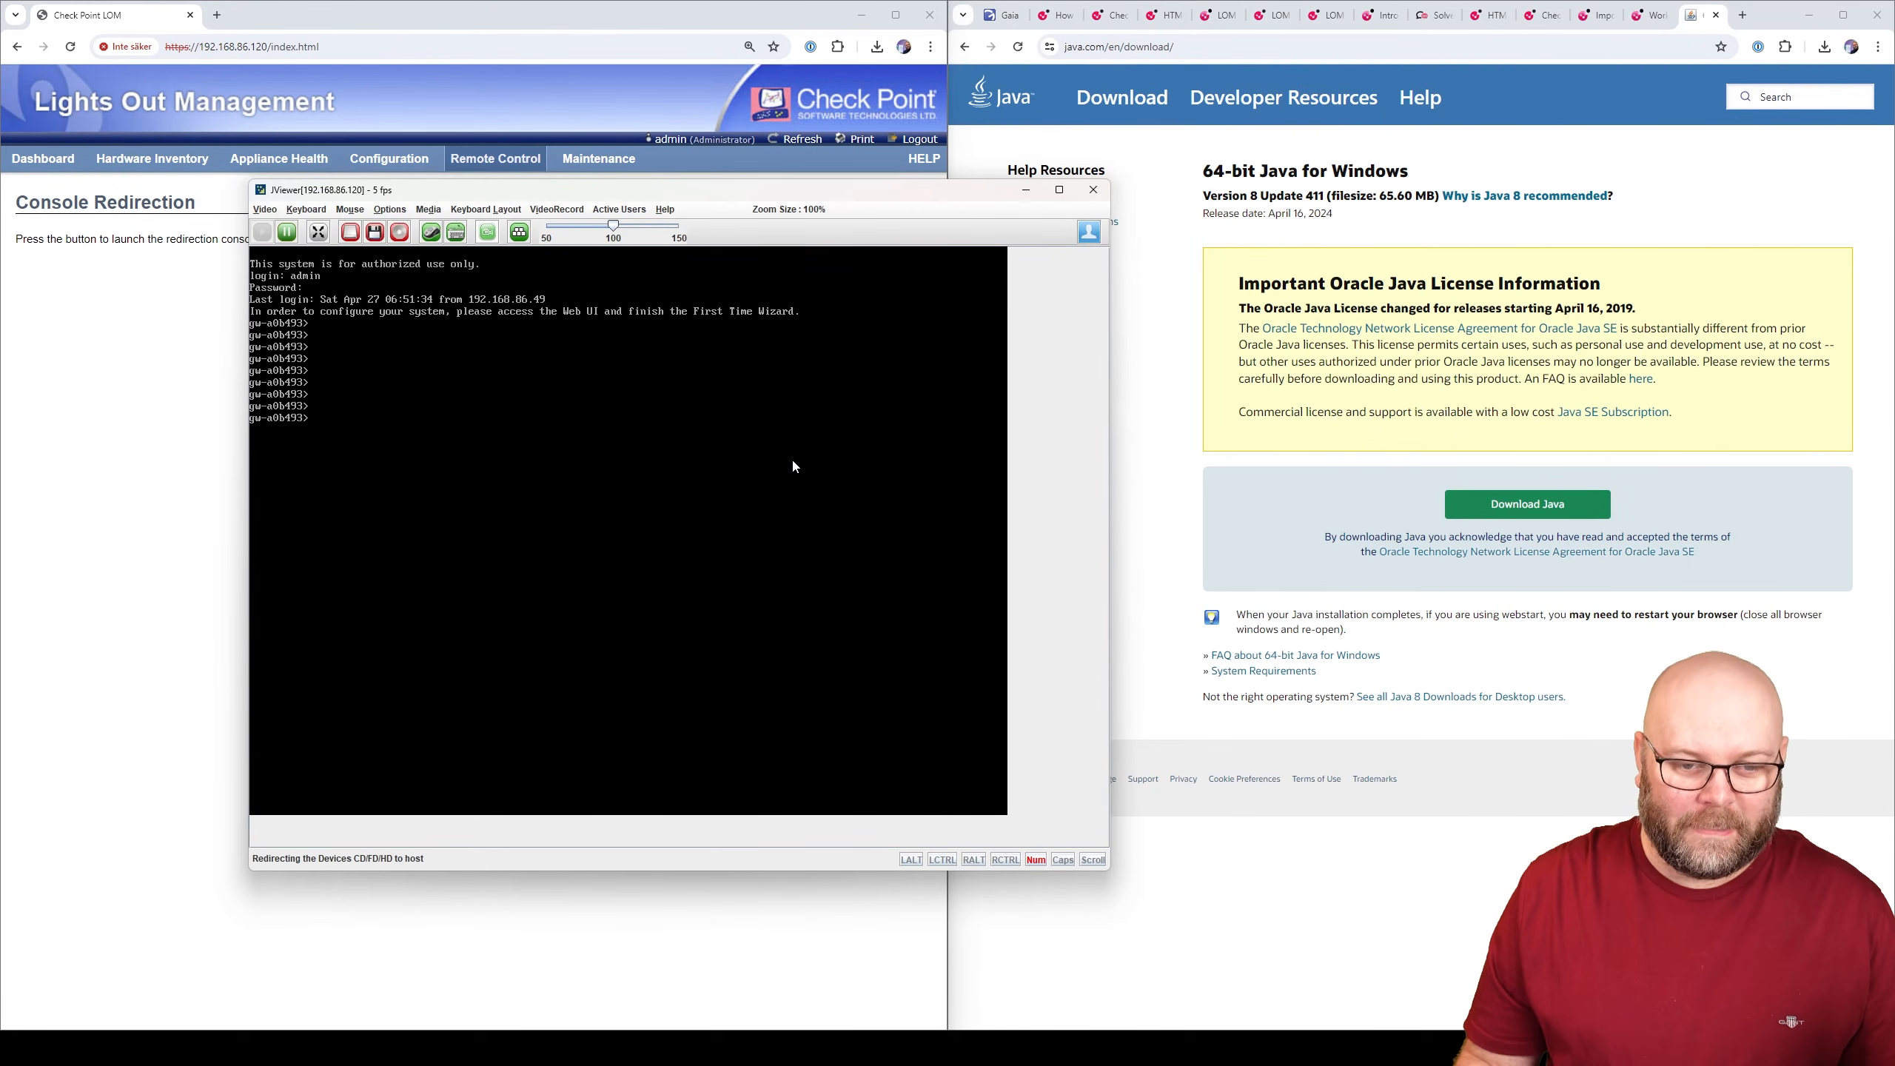
key("Return")
key("Return")
key("Return")
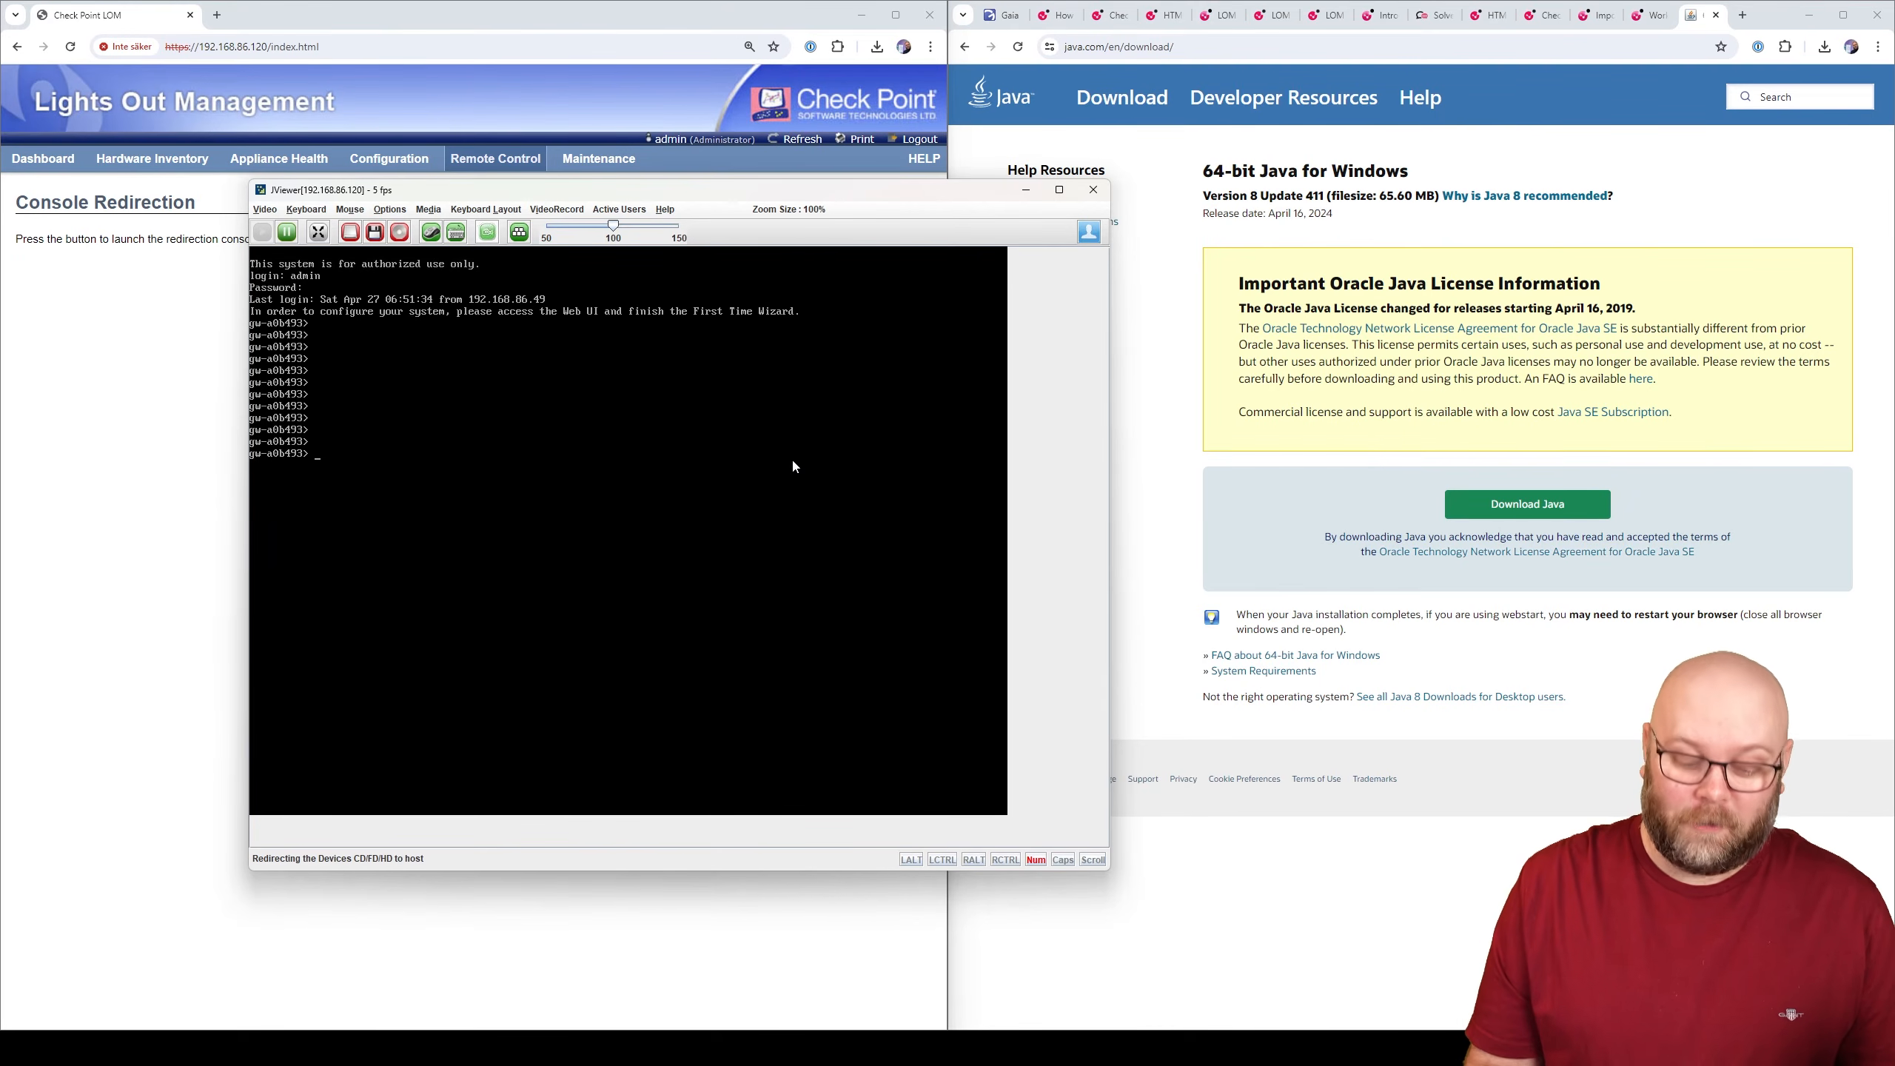
- Run the reboot command on the appliance and confirm it
type("reboot")
key("Return")
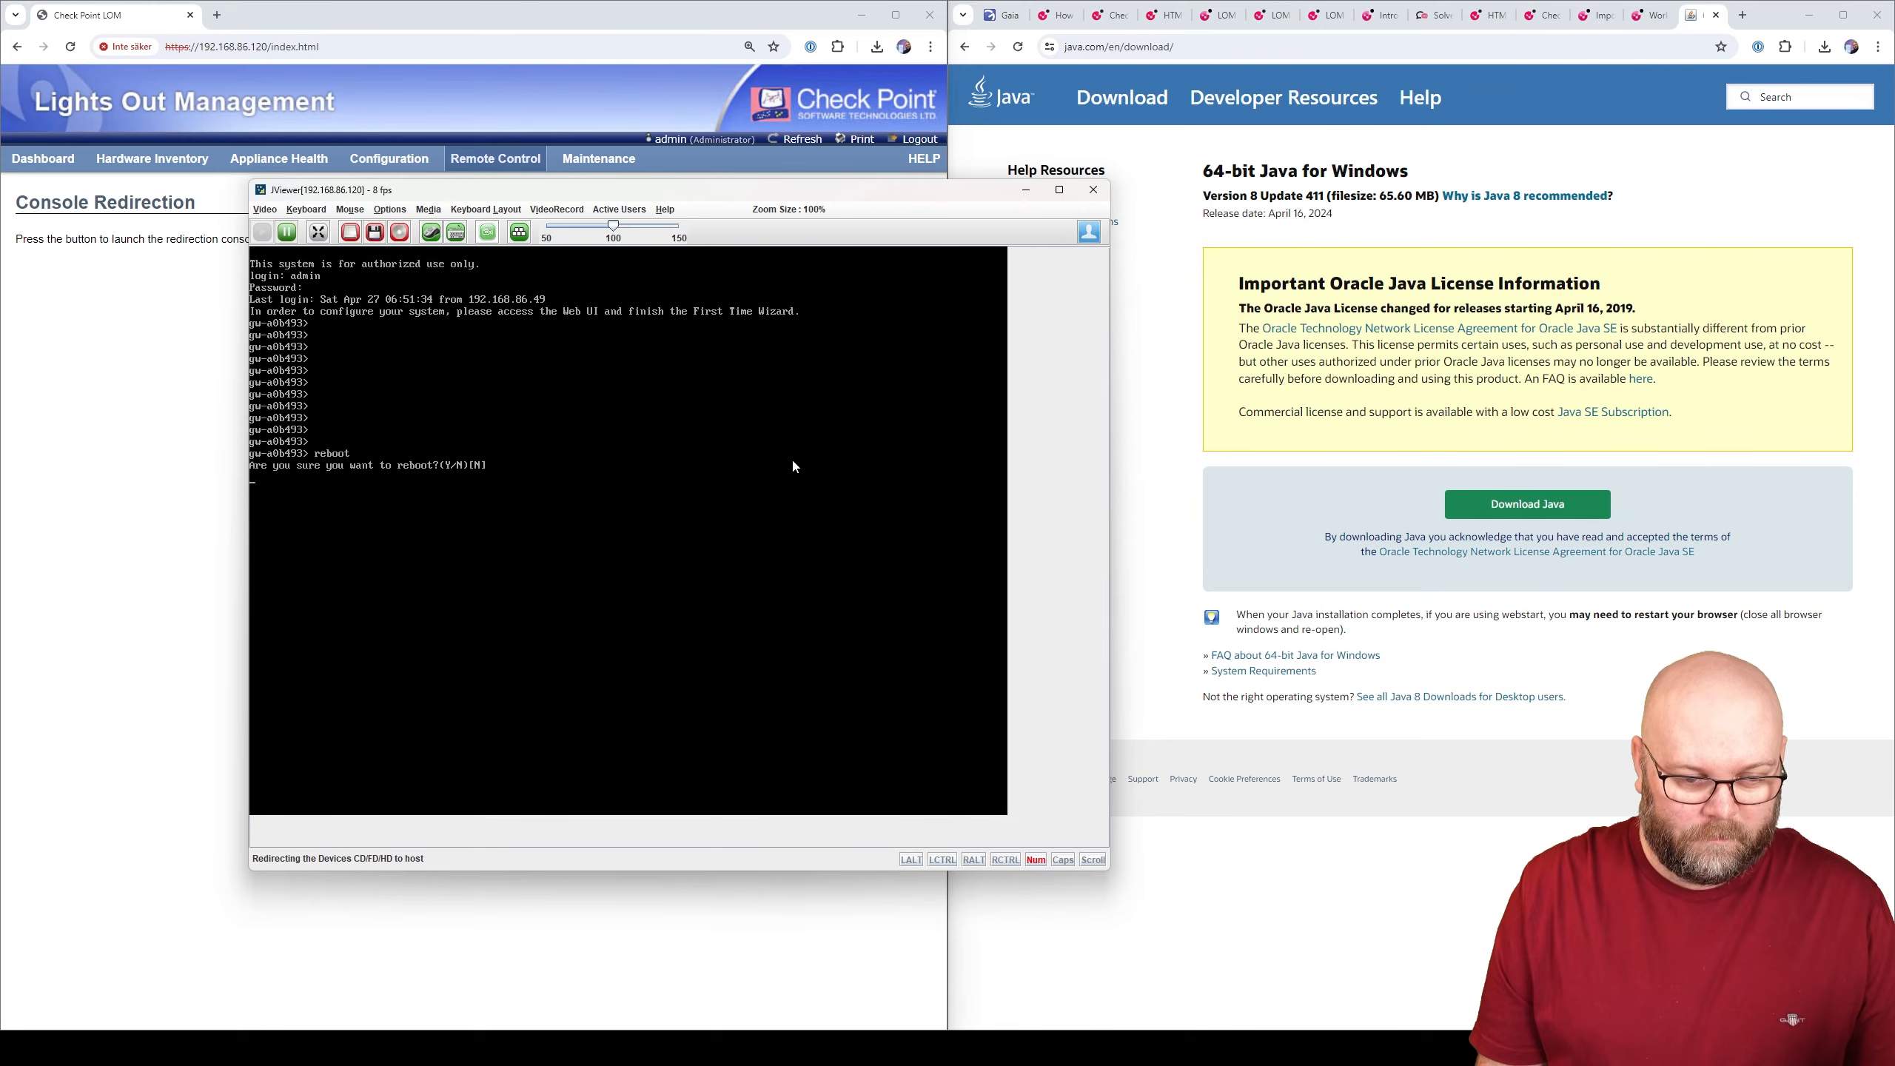
key("Return")
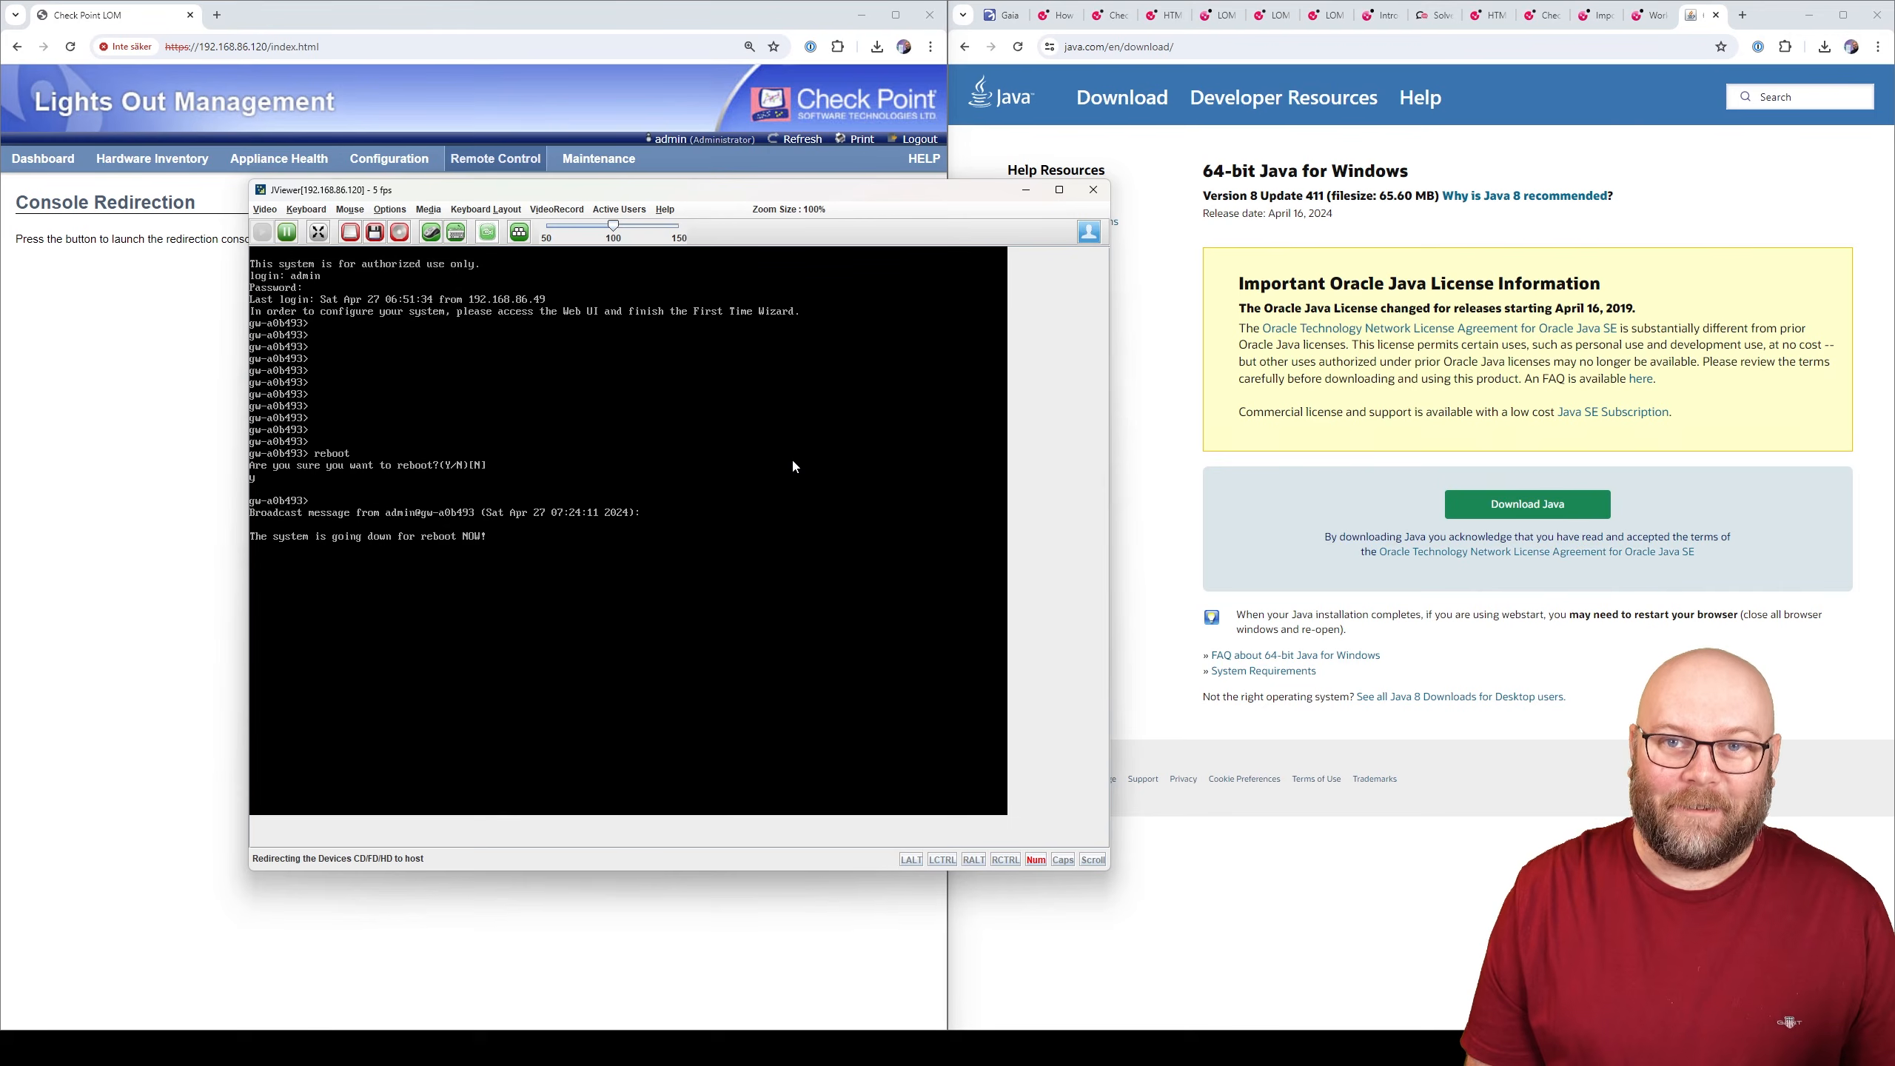
left_click(1004, 15)
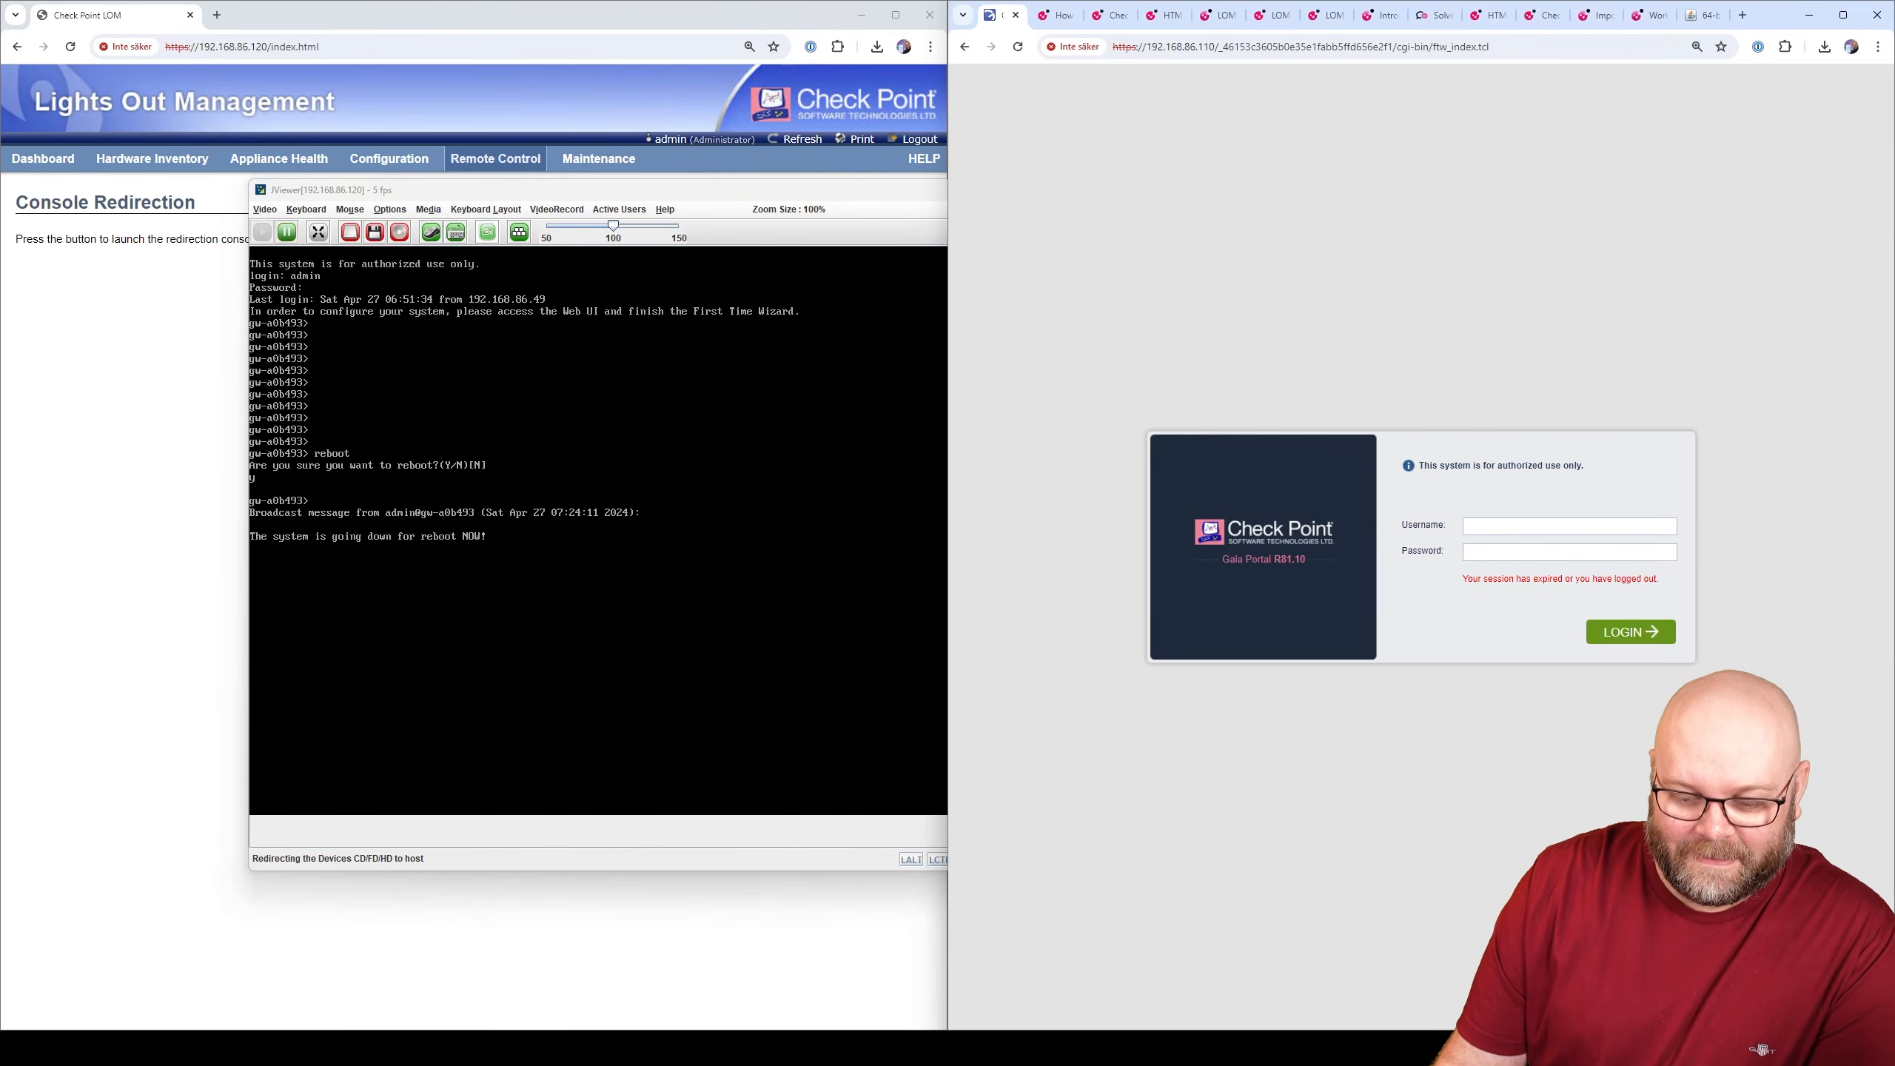
- Reposition the remote console window and open Command Prompt via a cmd search
key("alt+Tab")
left_click_drag(849, 194, 746, 186)
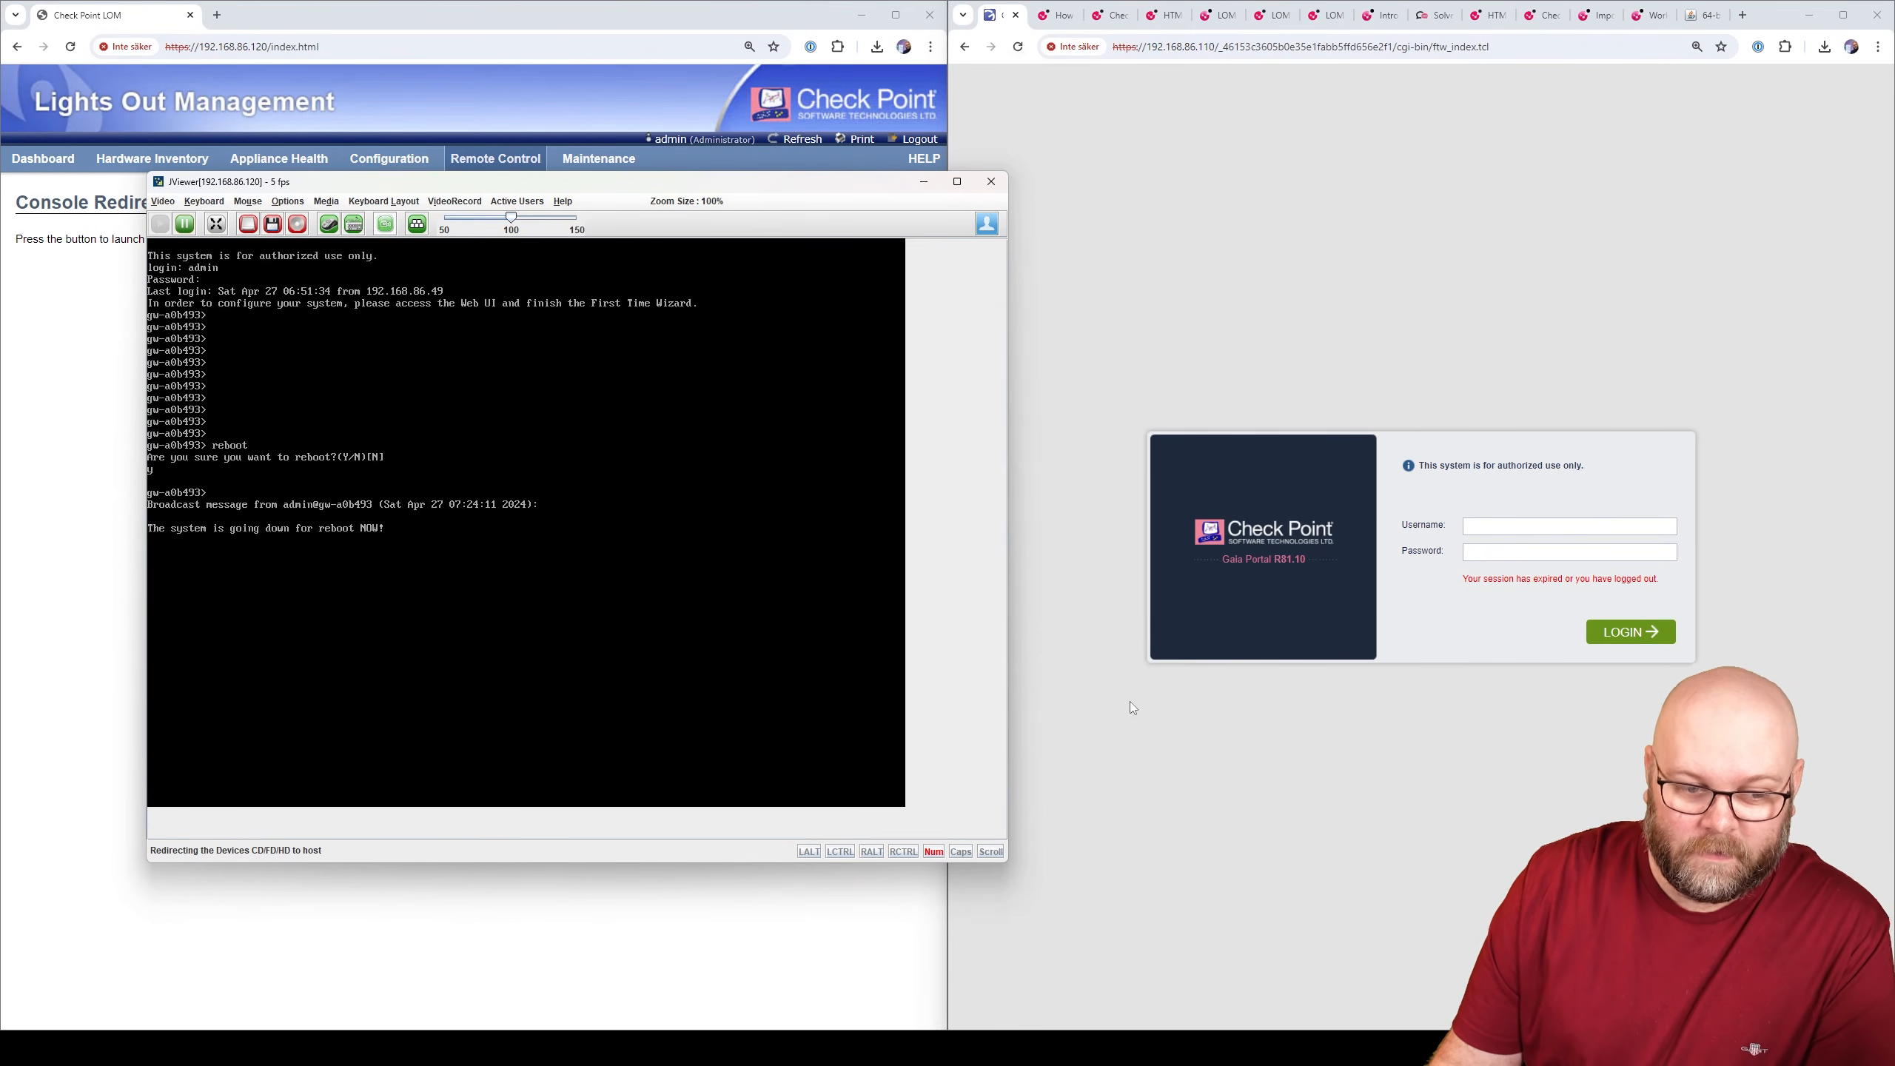
key("super")
type("cmd")
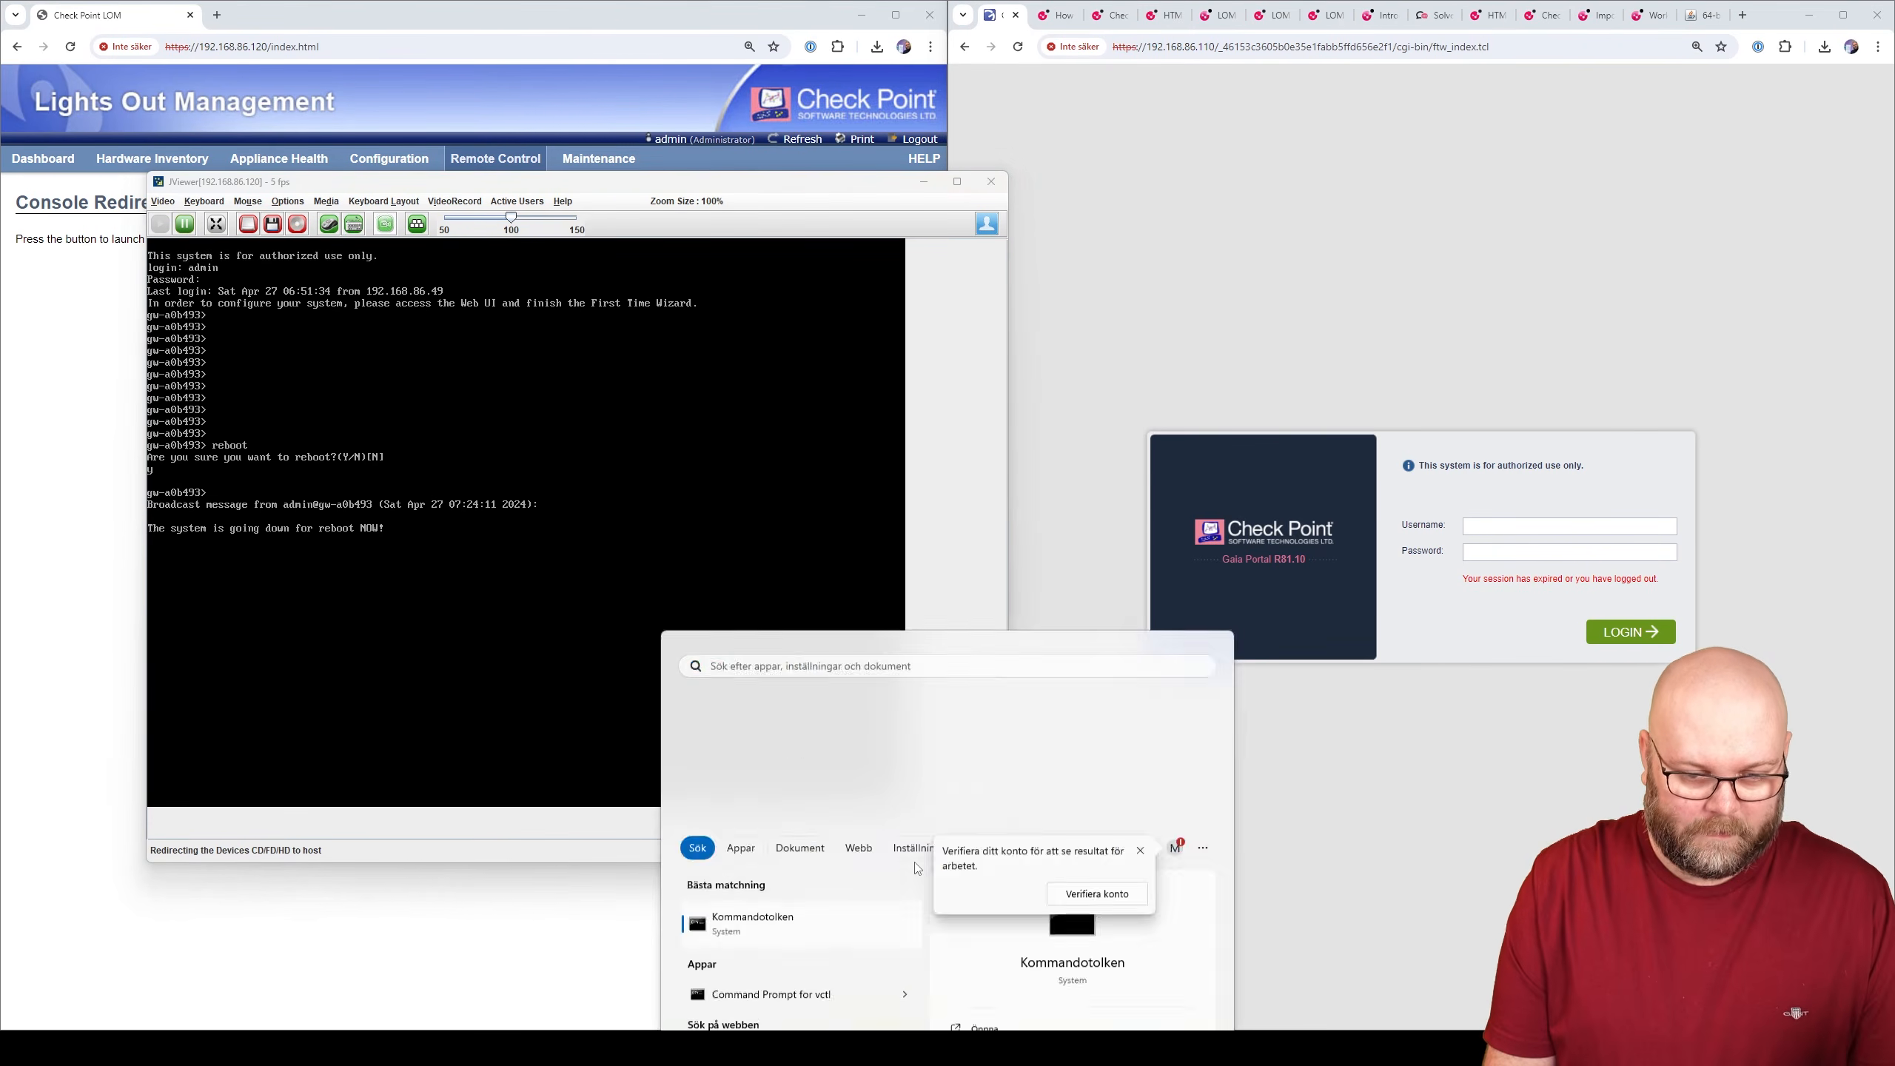
key("Return")
- Run ping 192.168.86.110 -t in Command Prompt, placed at the lower right
type("ping")
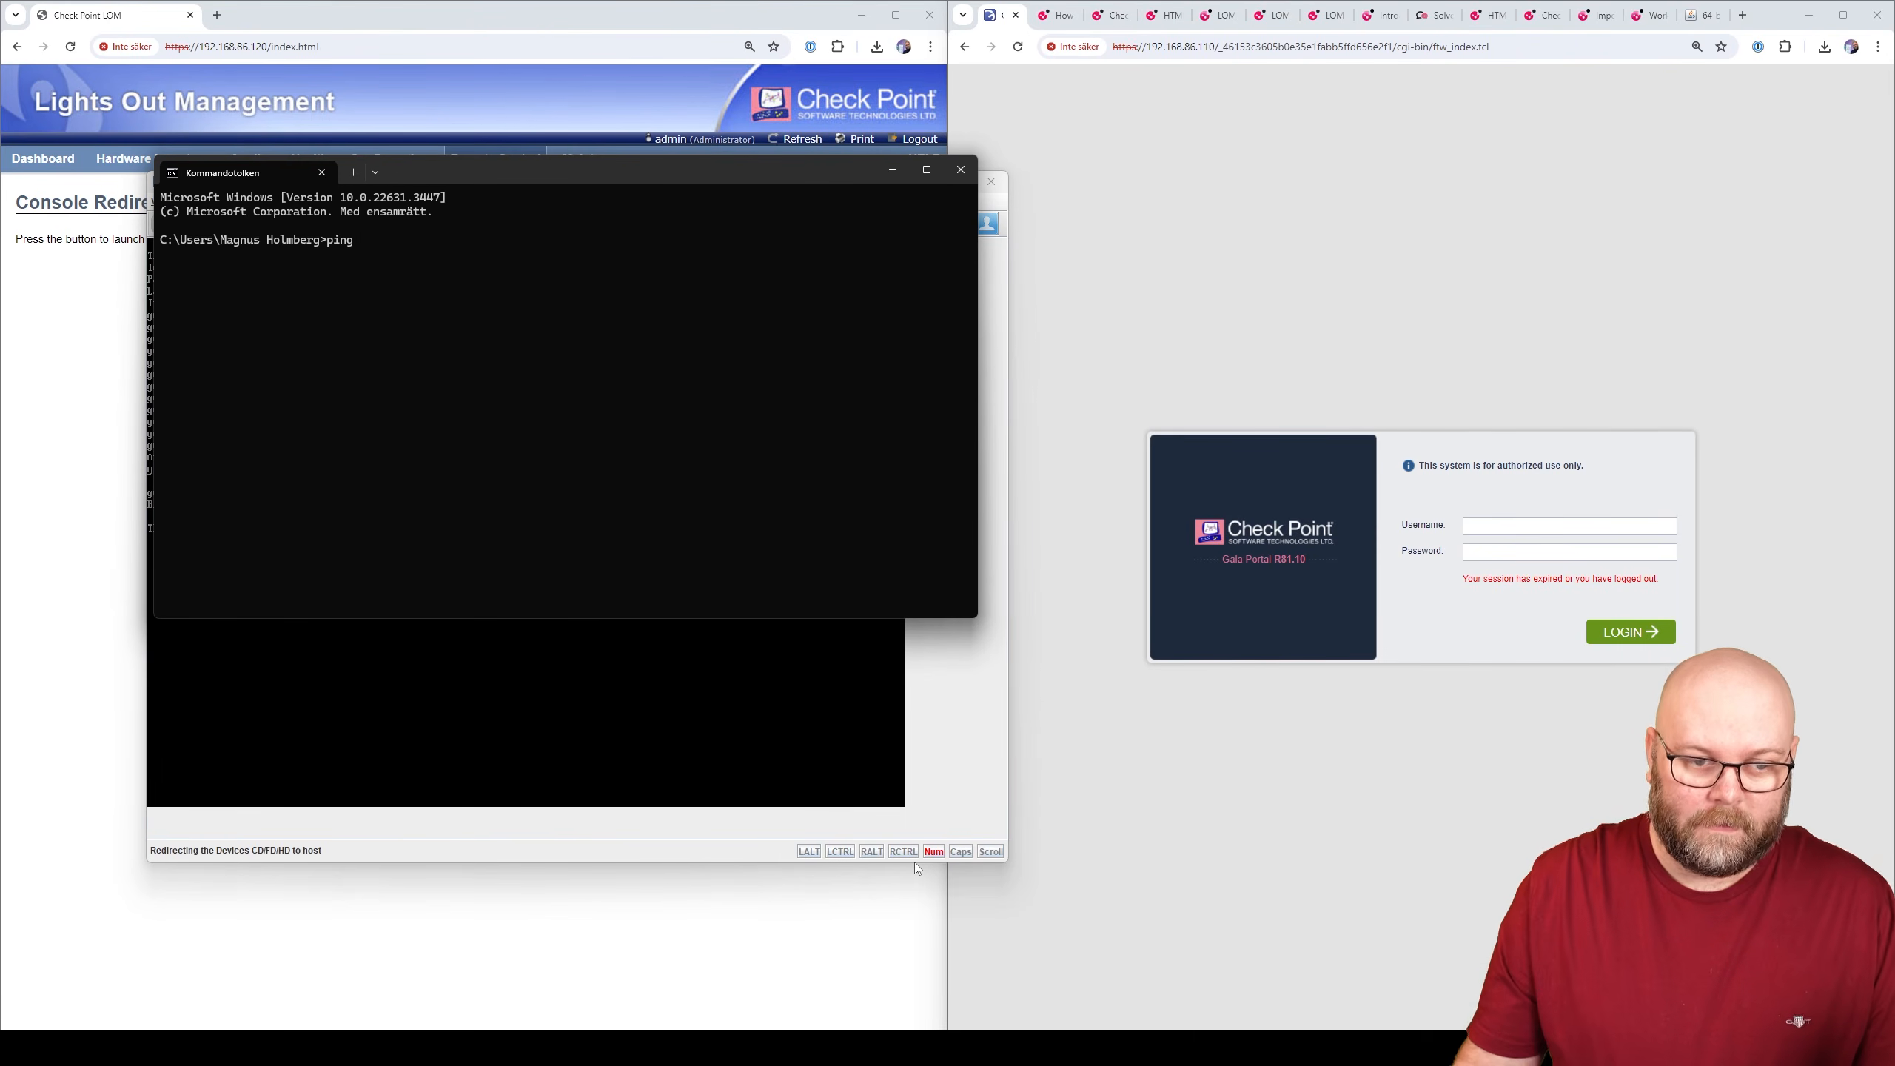
left_click_drag(764, 177, 1407, 579)
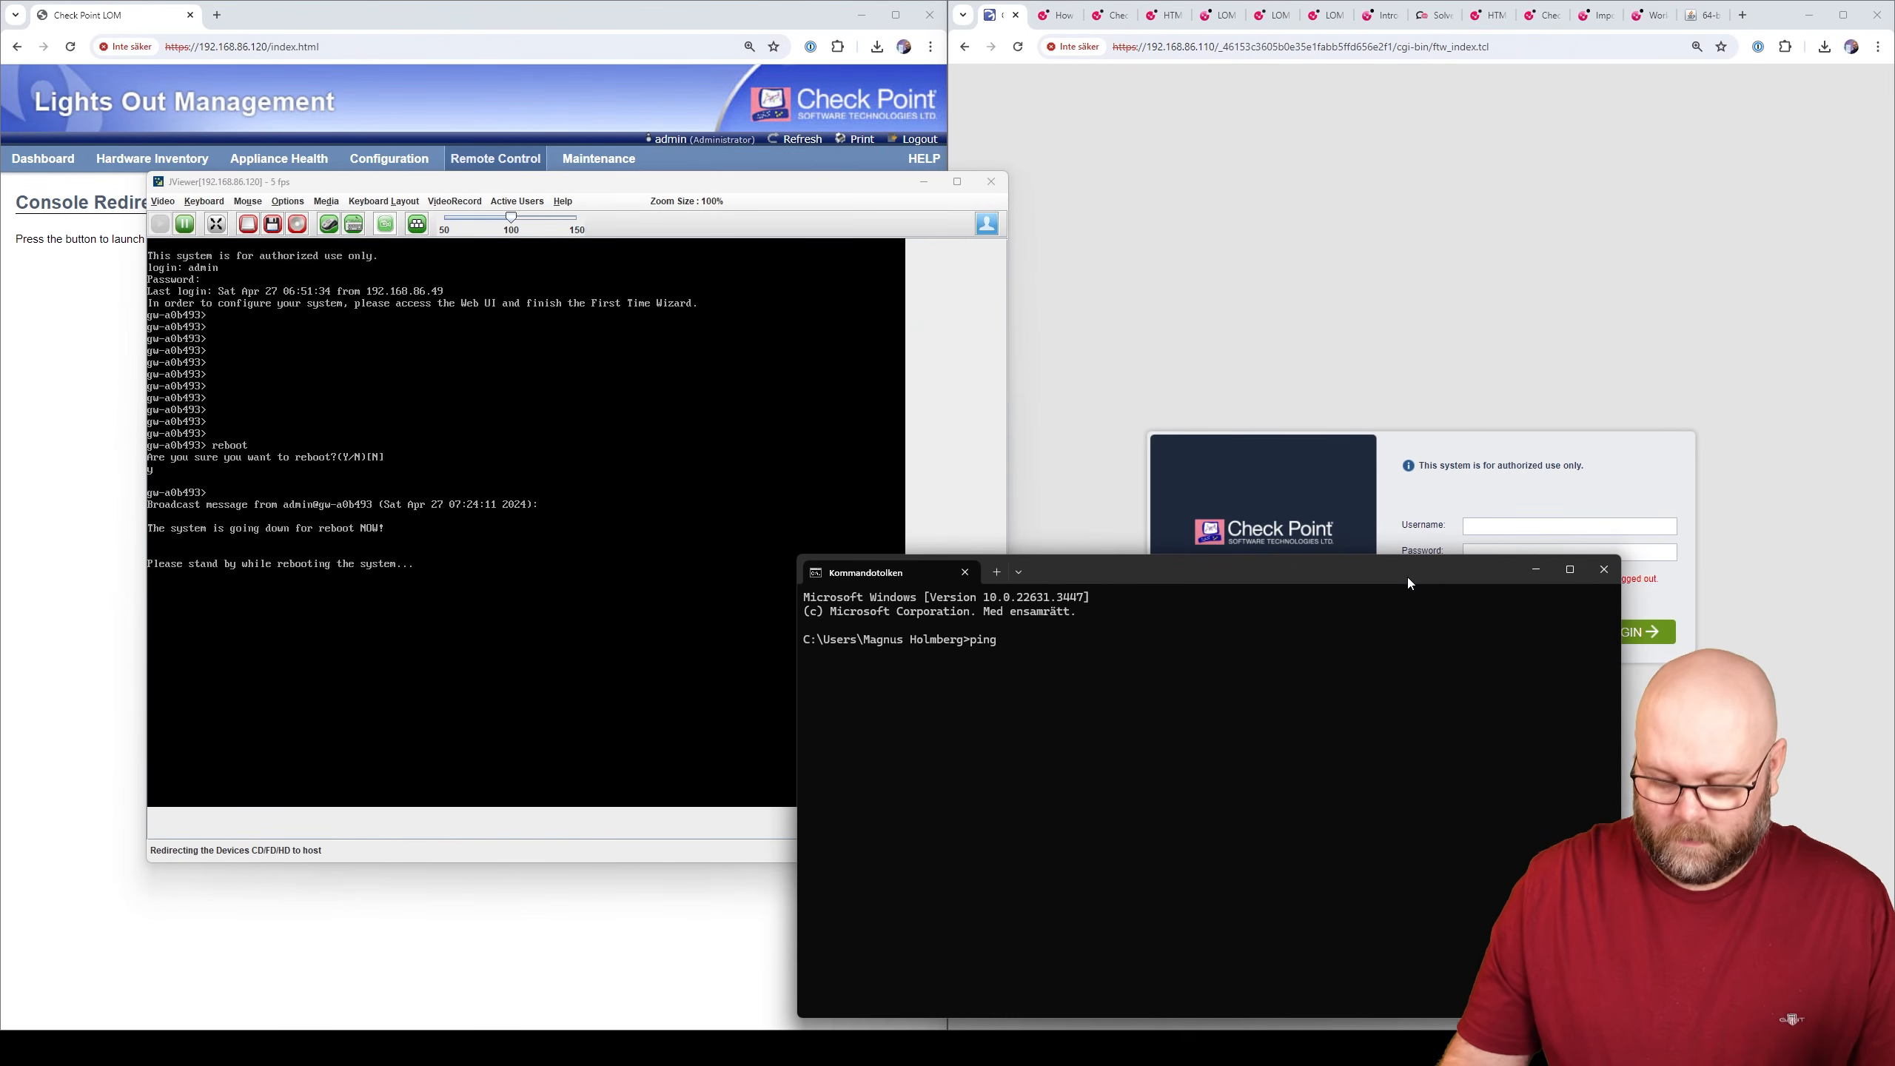
type("192.168")
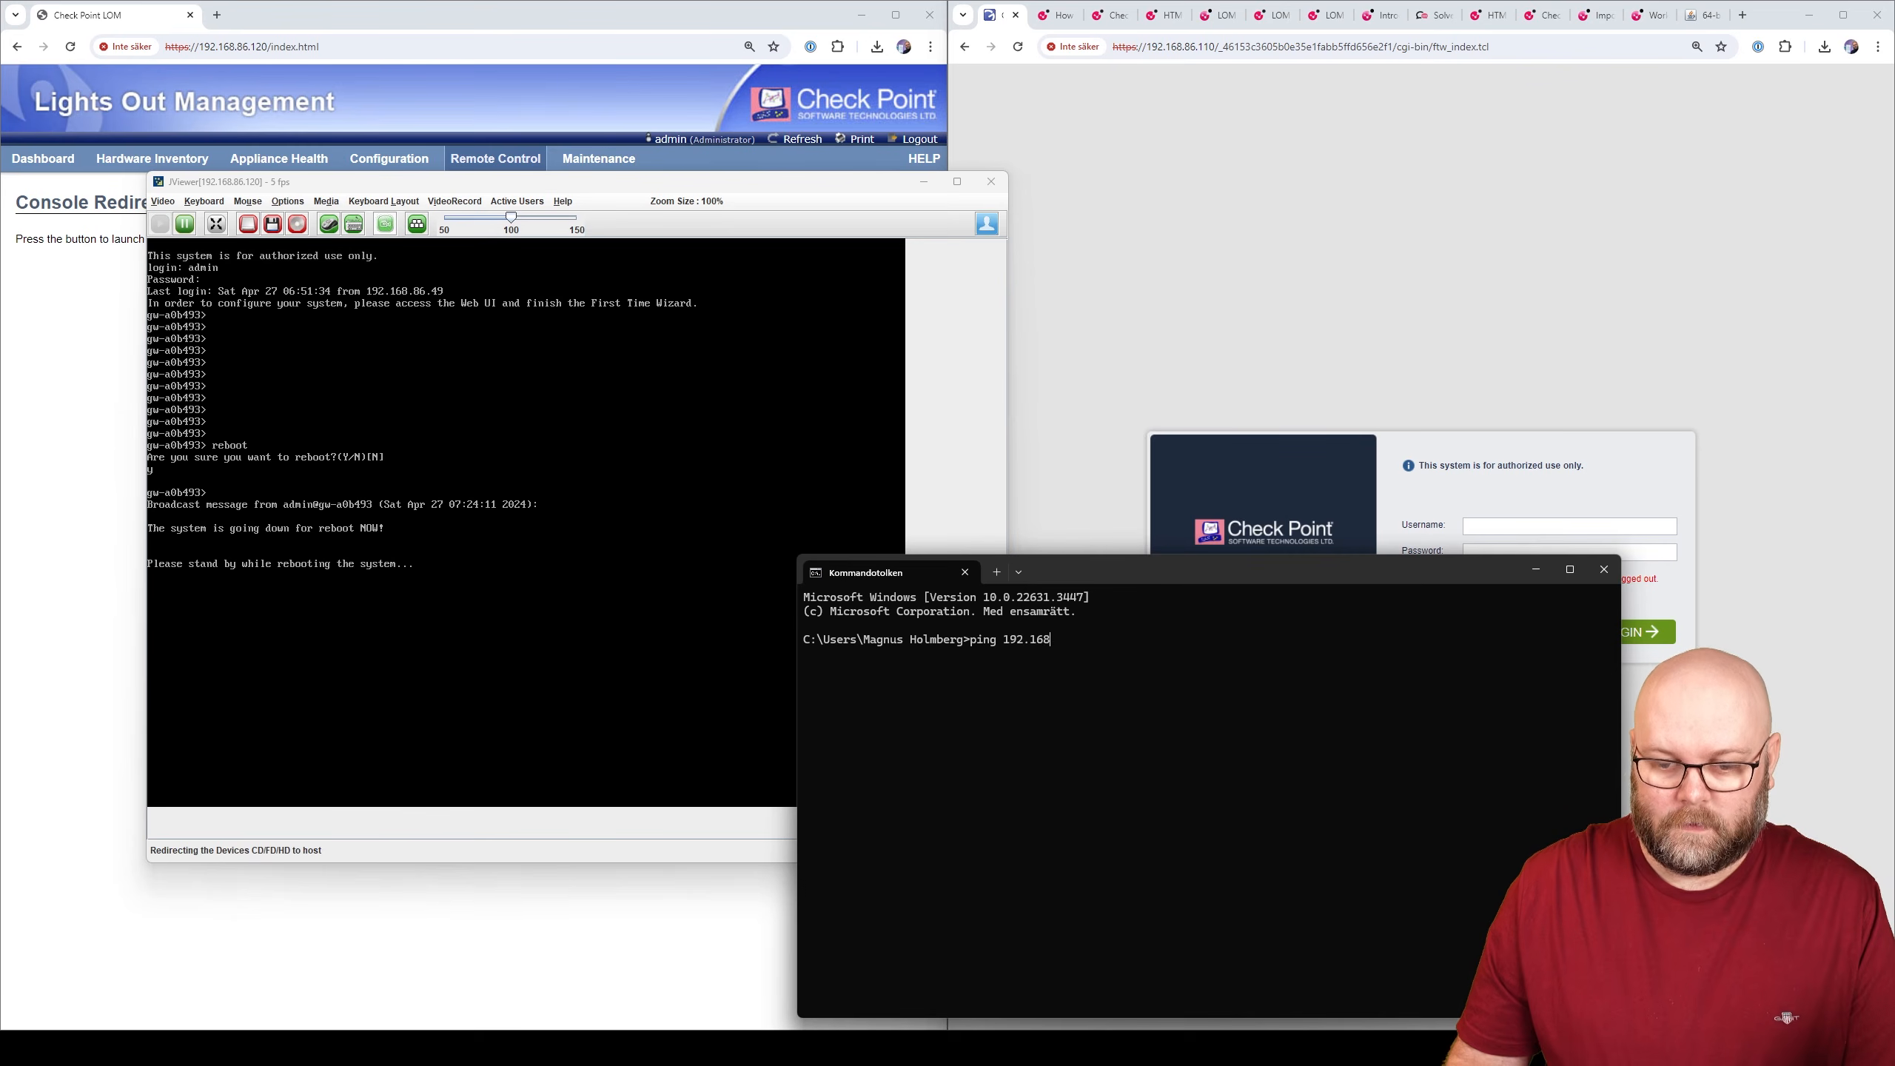
type(".86.11")
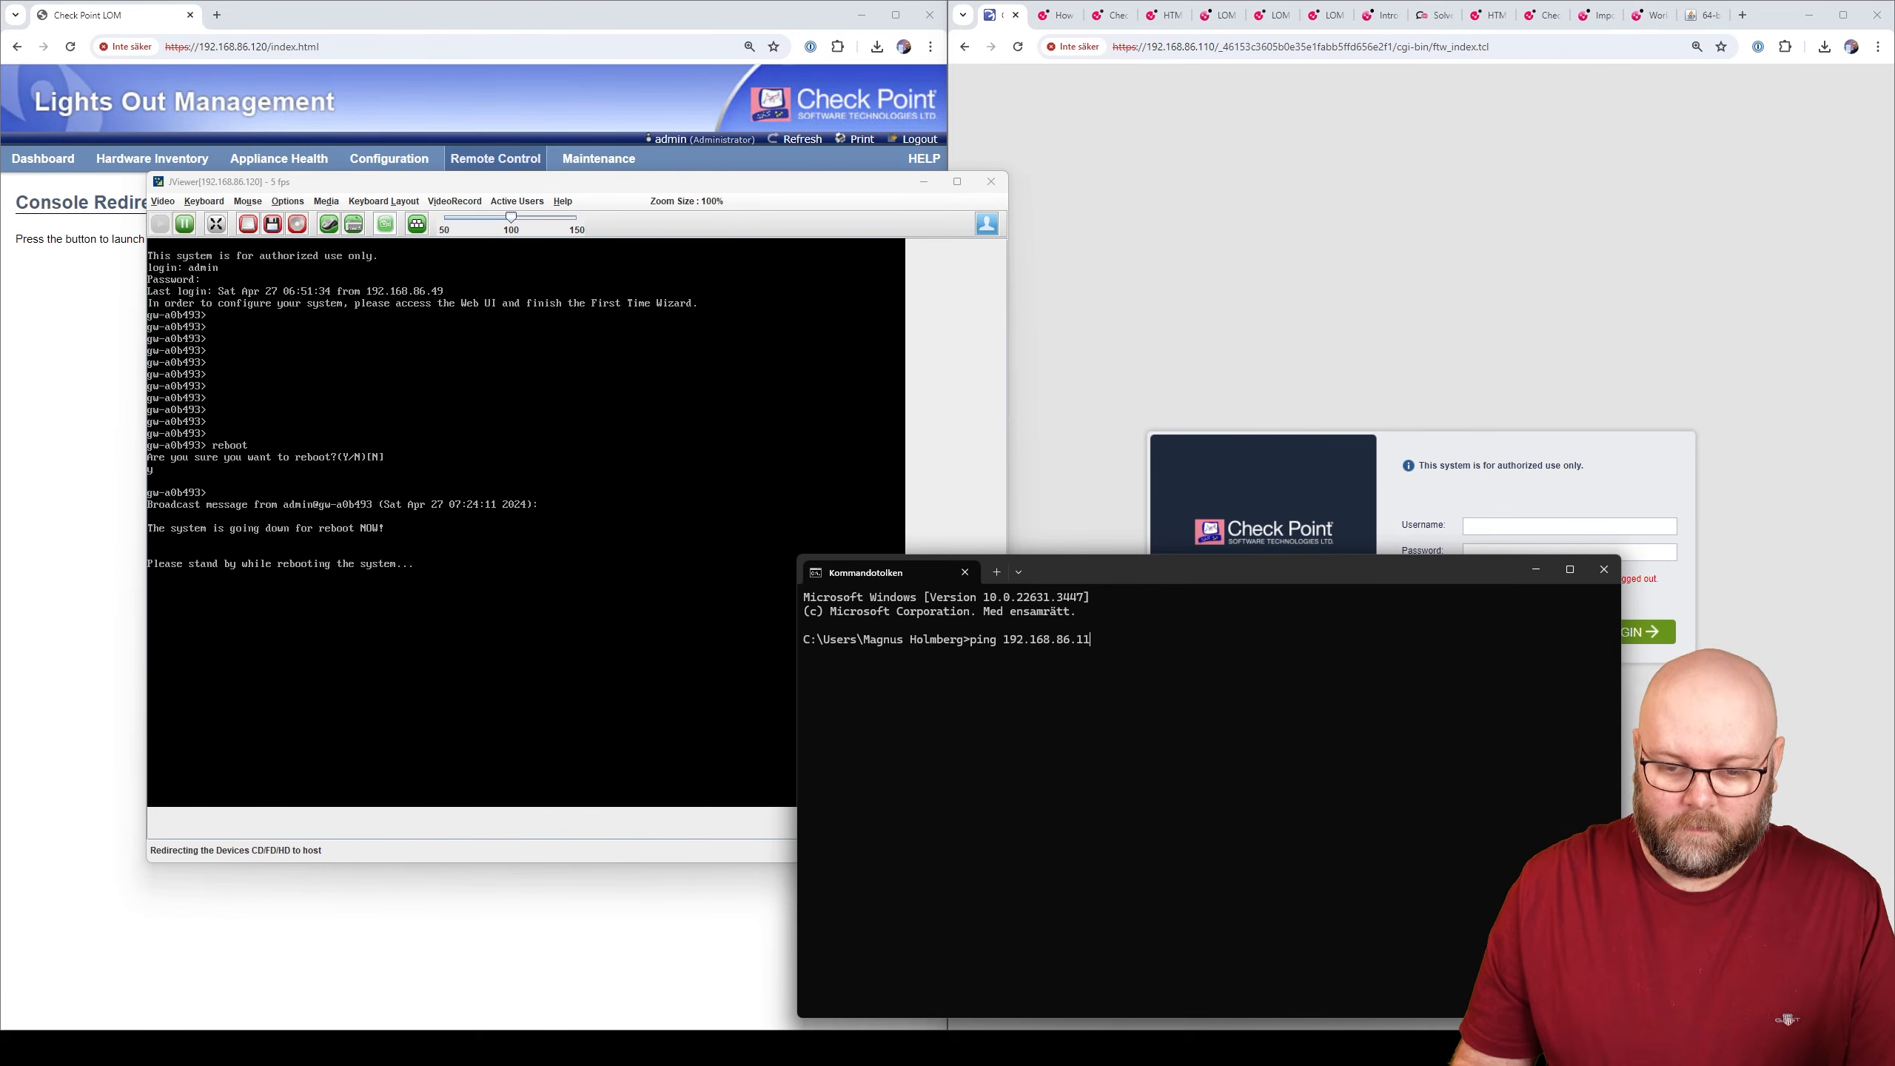
type("0 -t")
key("Return")
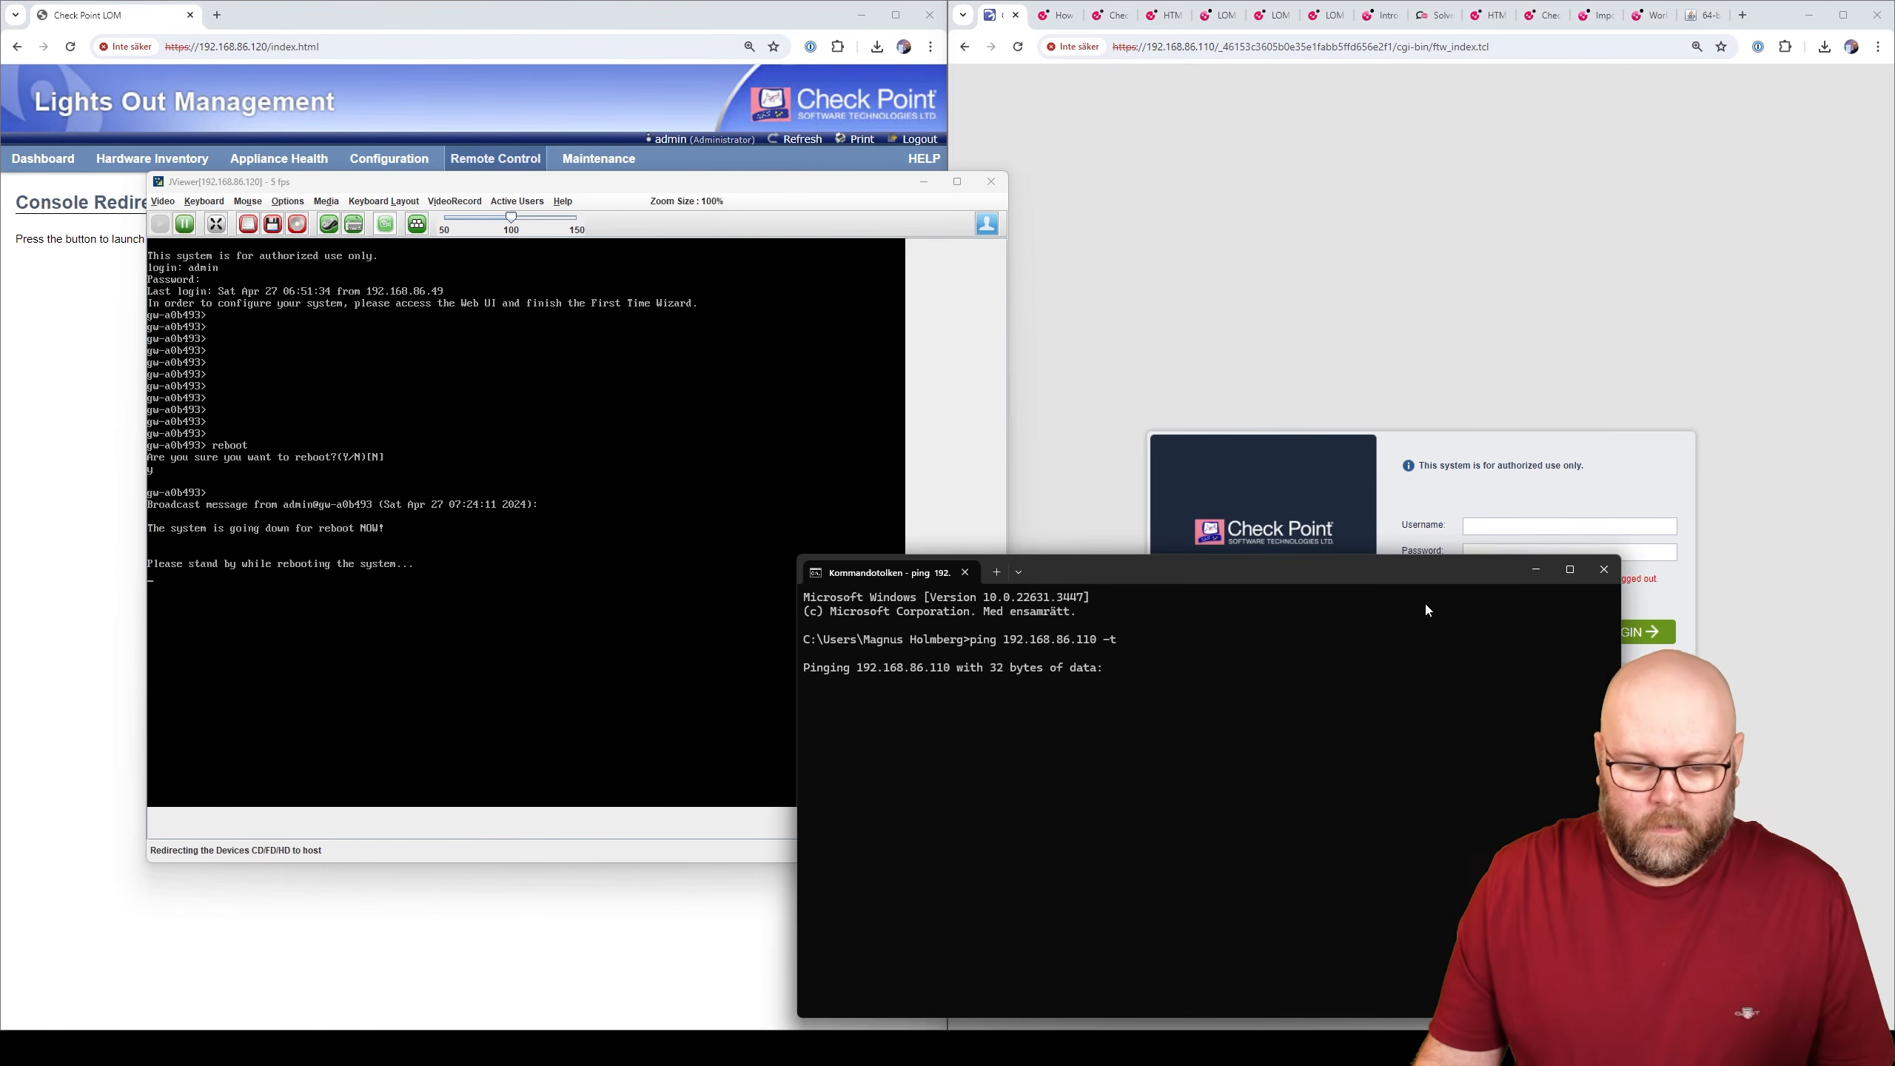
- Reload the Gaia login page and bring the remote console back to the front
left_click(1131, 107)
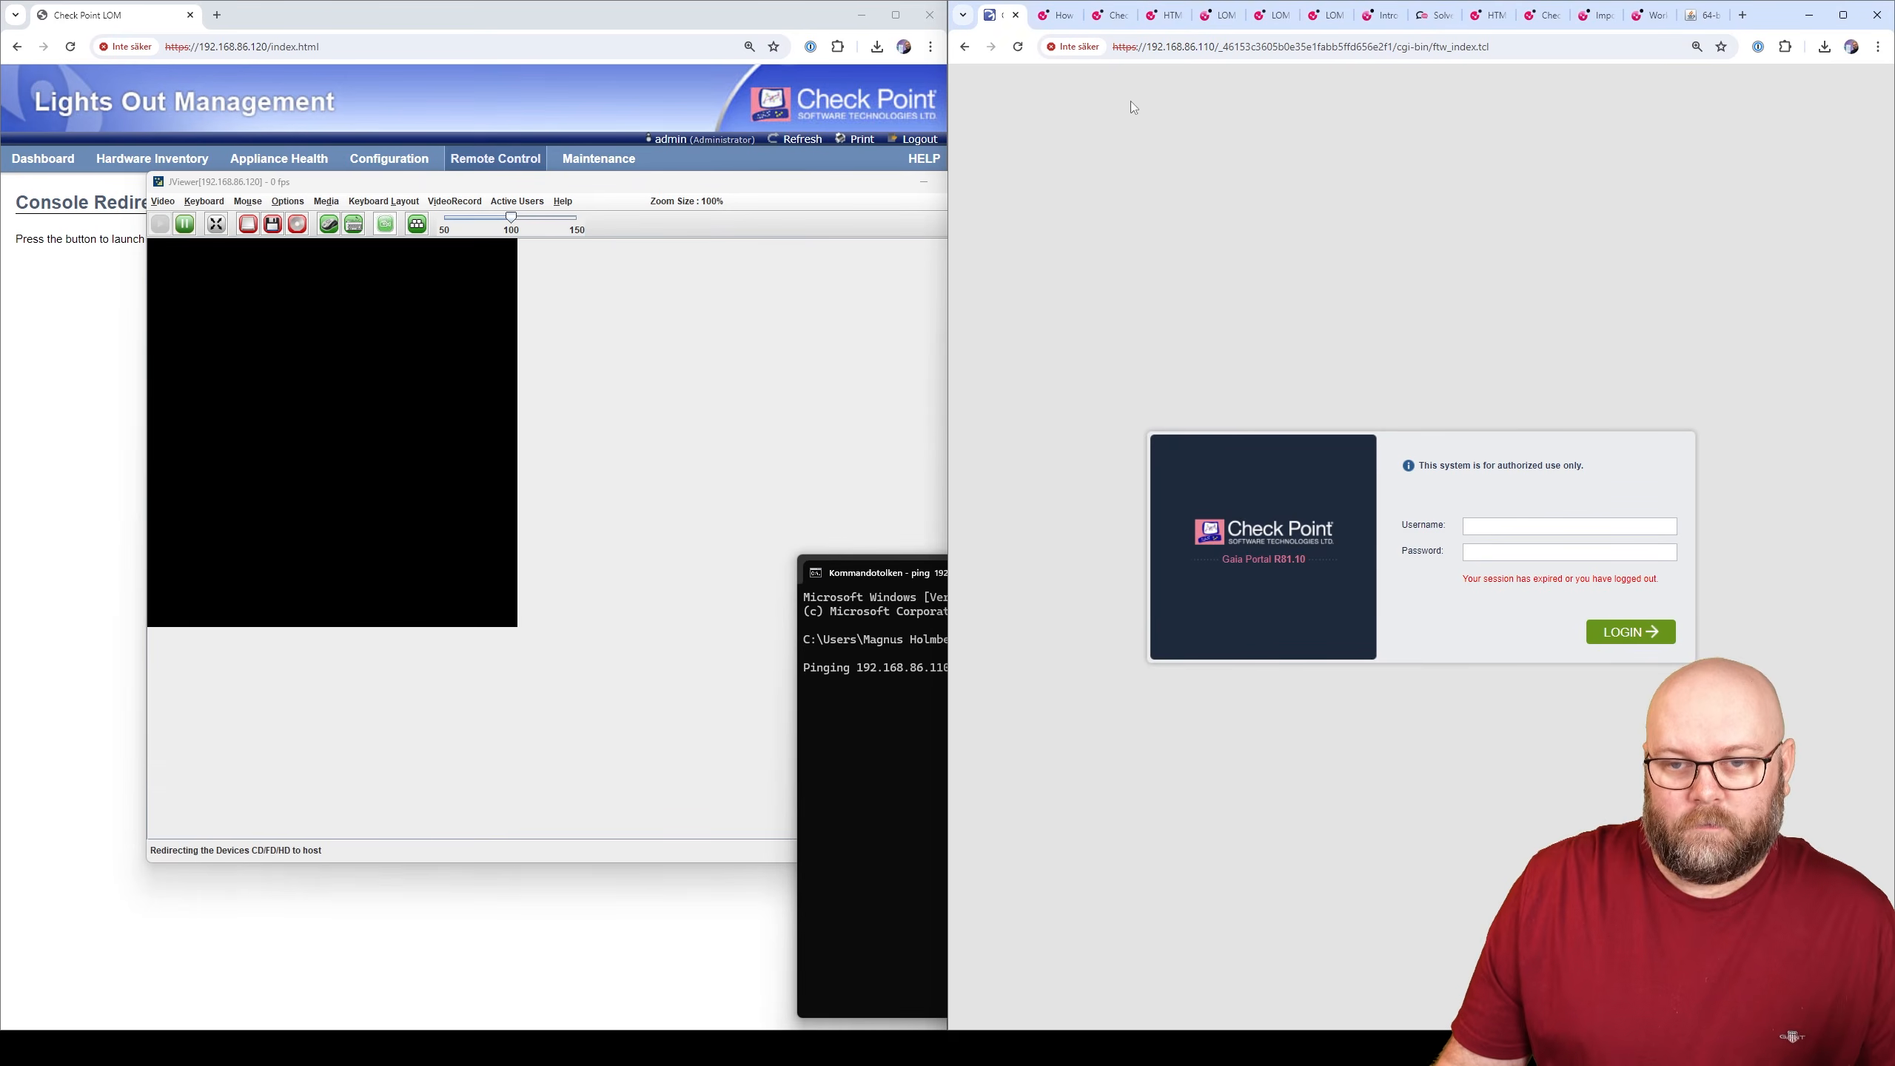
left_click(1018, 47)
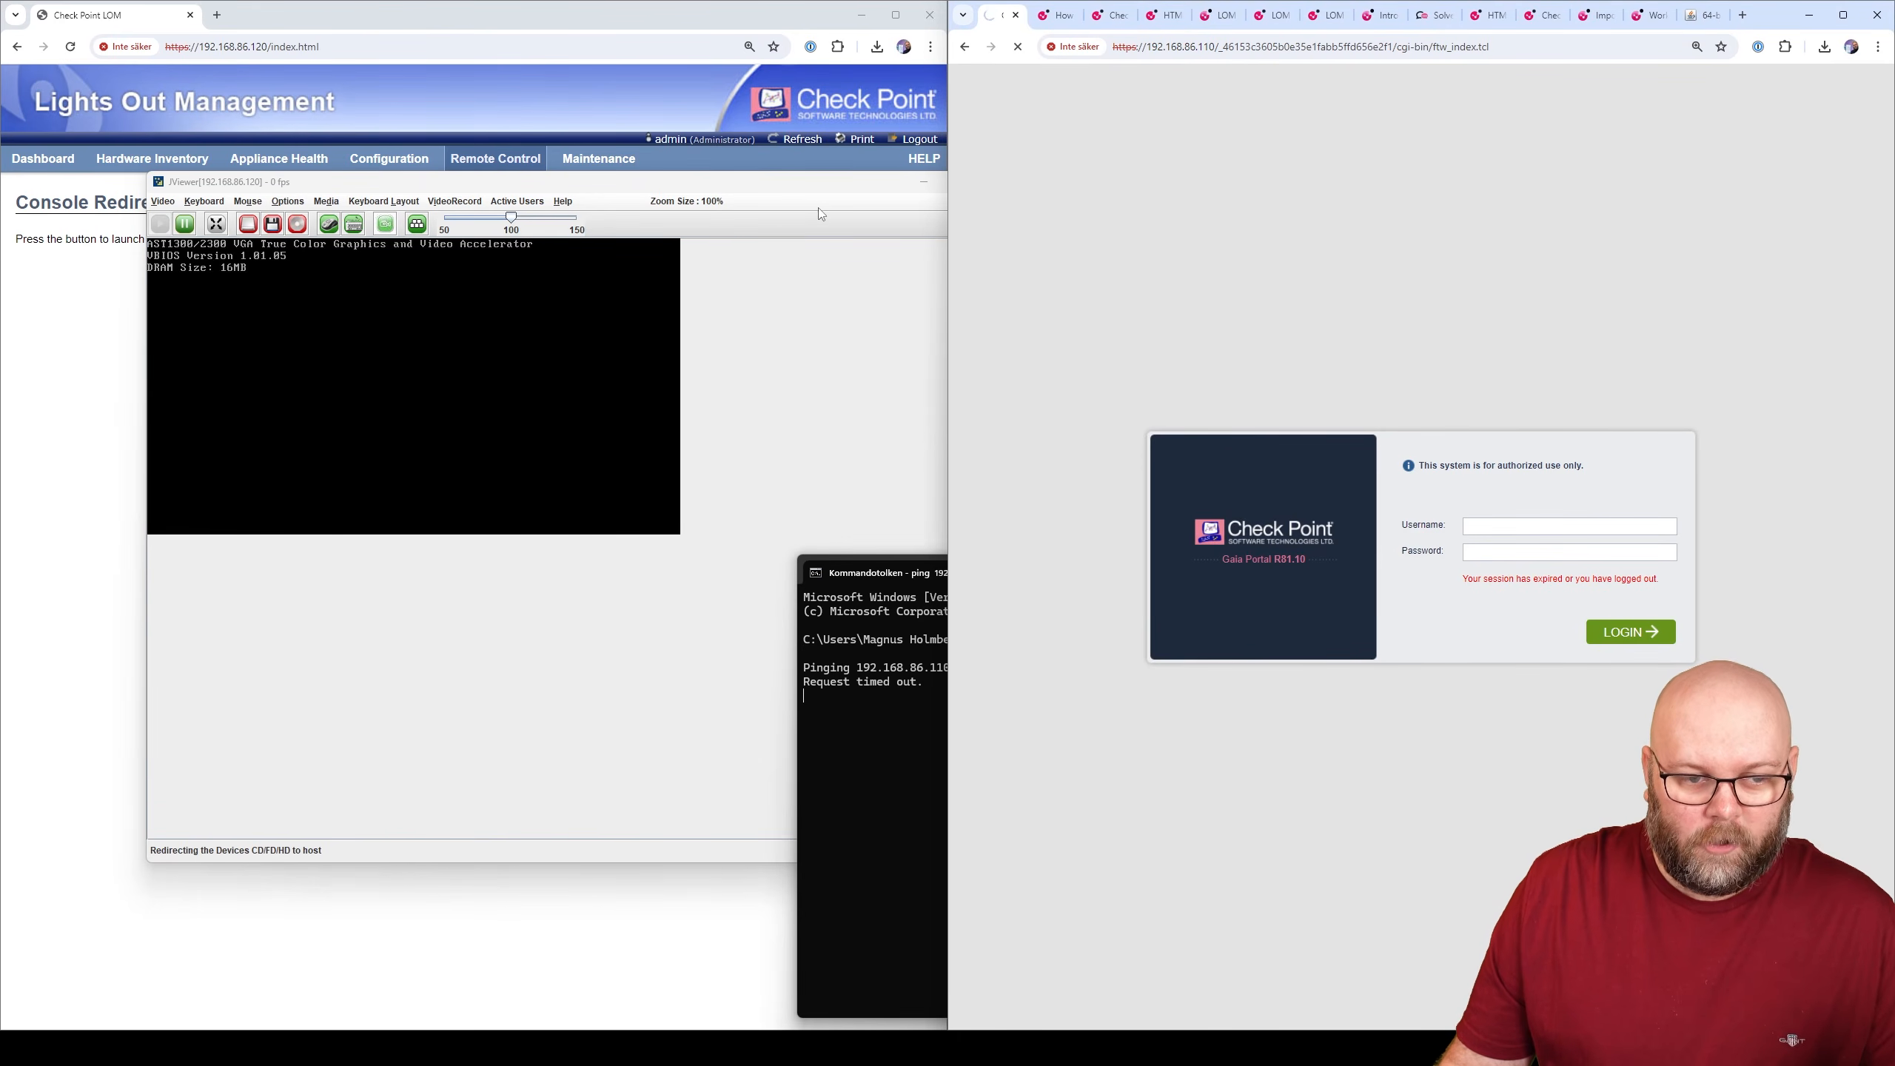
left_click(798, 196)
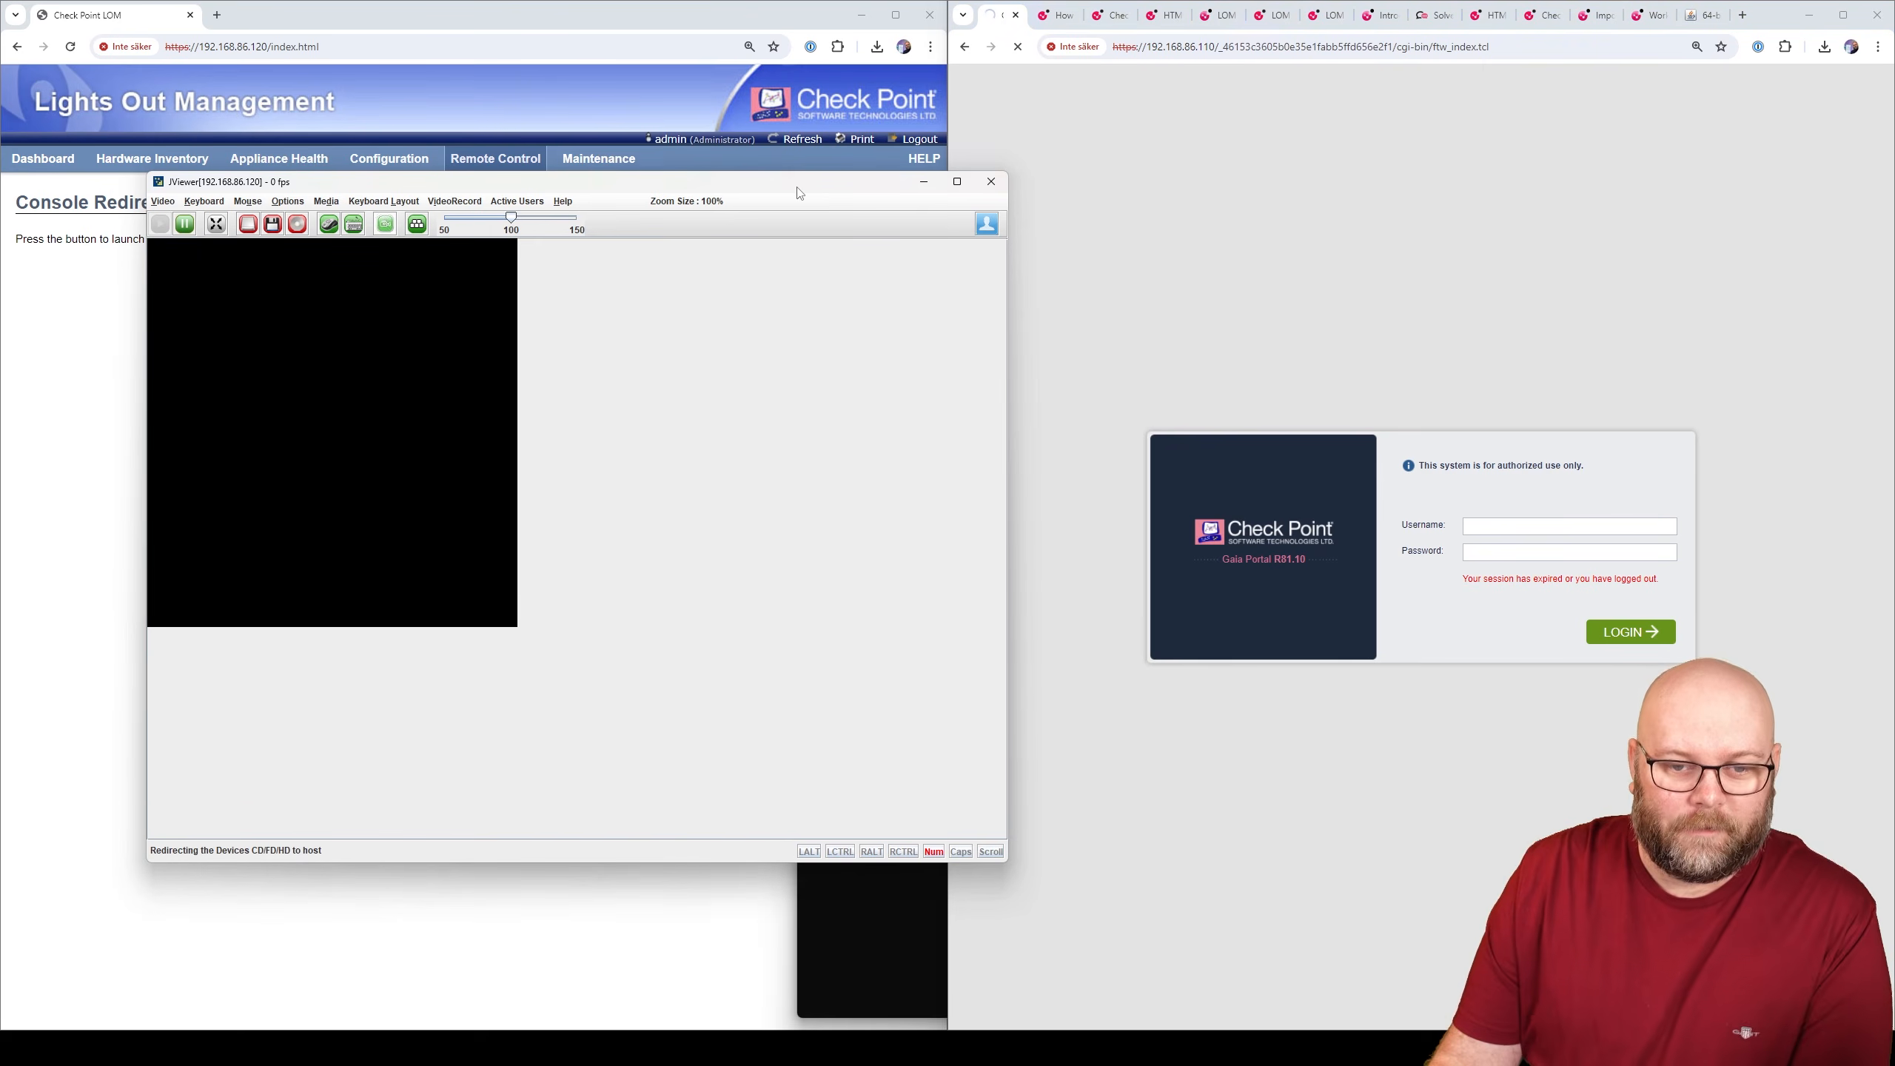